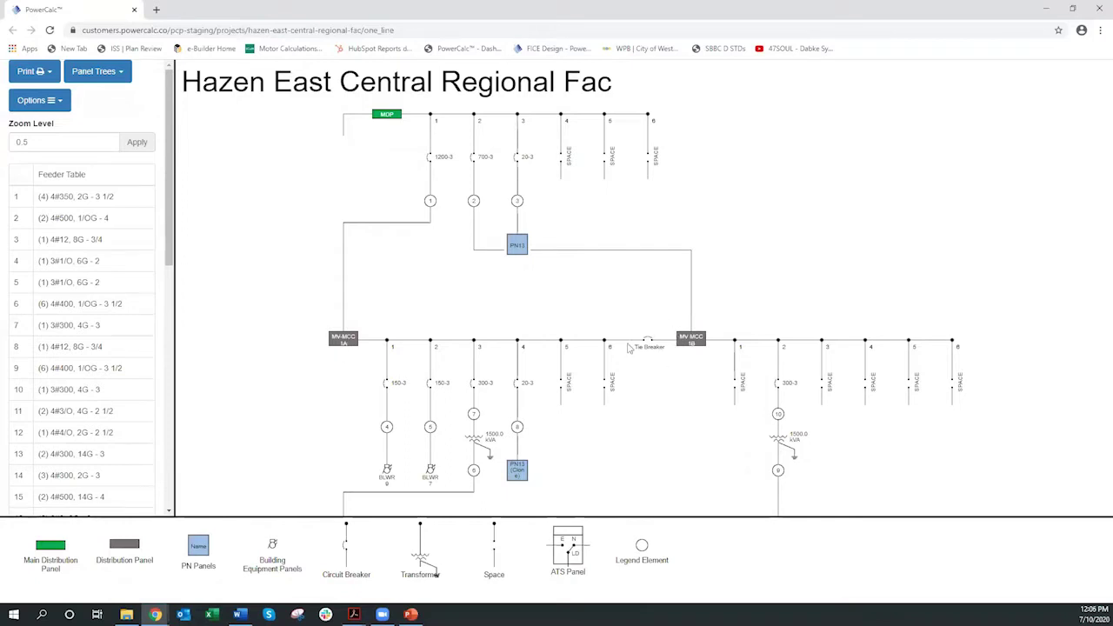
Step: Inspect the one-line diagram down to USS 1A, follow its P6 reference to the MTS 1A page, and return to the main page
drag(602, 425, 556, 191)
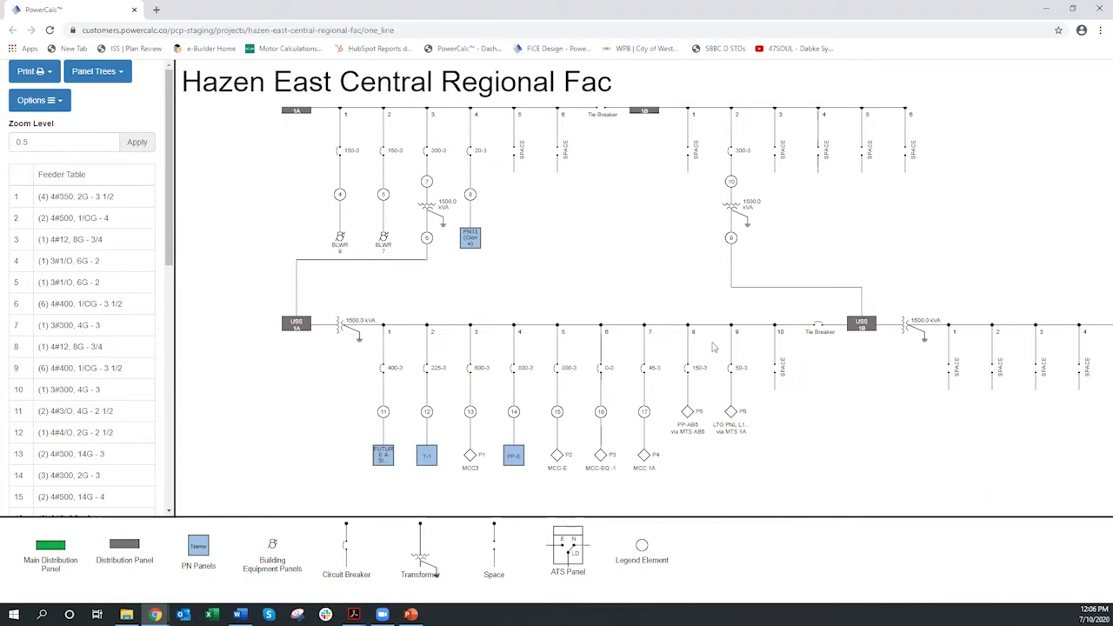
click(733, 414)
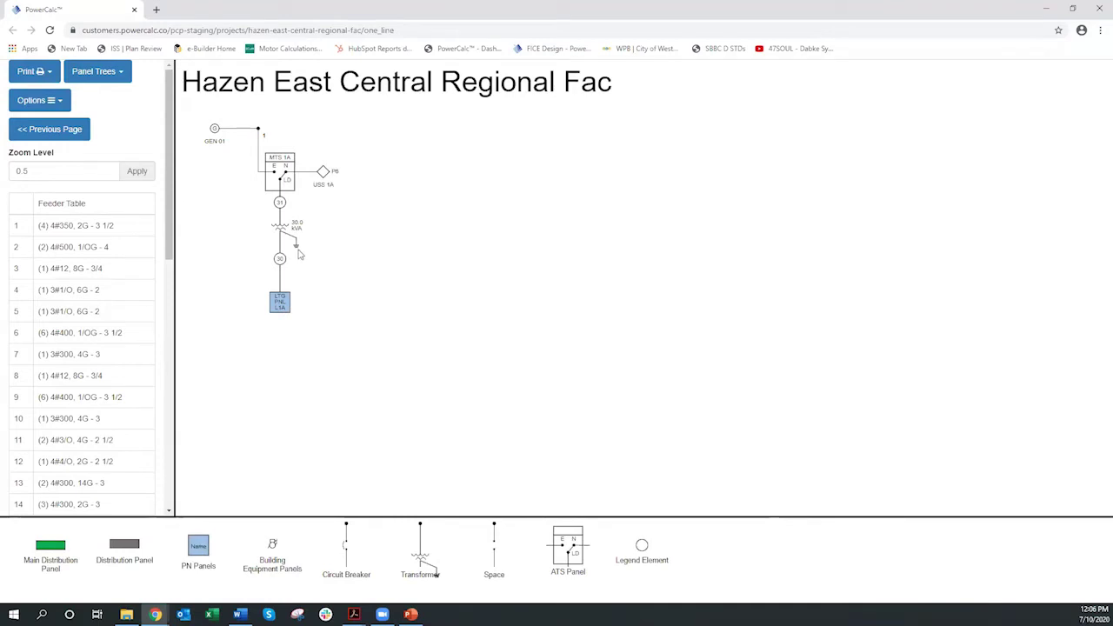
click(328, 181)
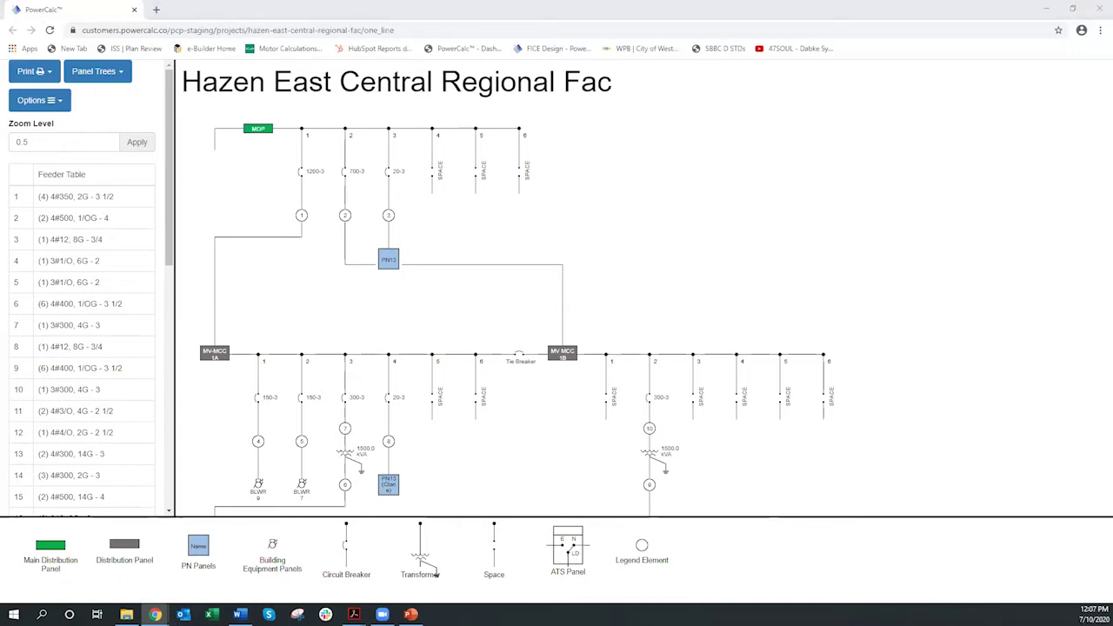
Step: Switch to the Enterprise Company project list and create a new uncategorised project named 200710_Demo
click(851, 17)
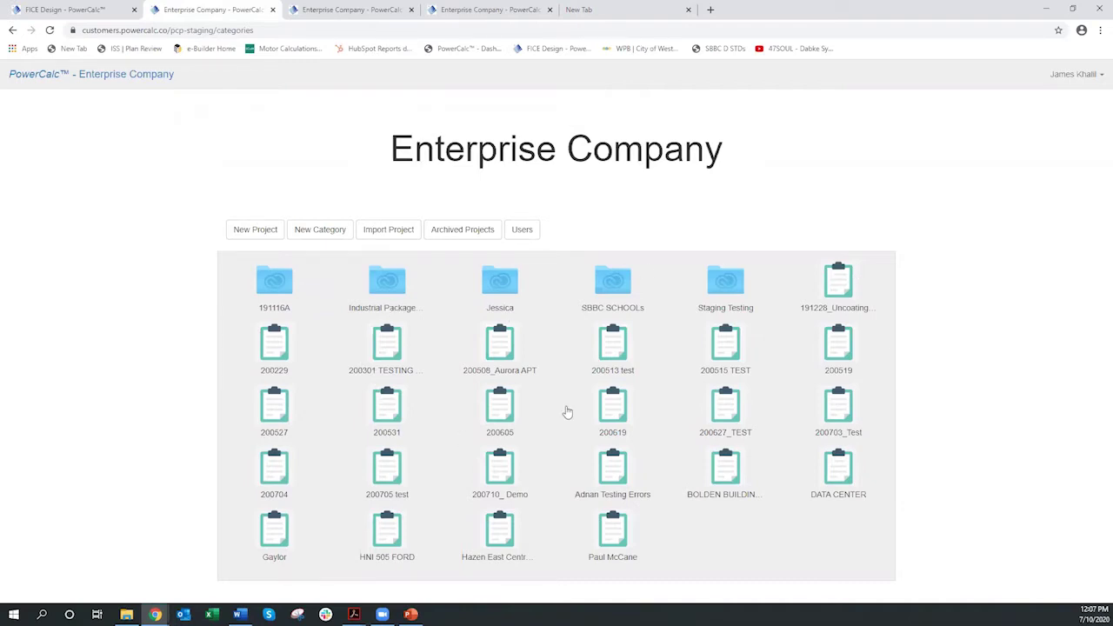
click(254, 229)
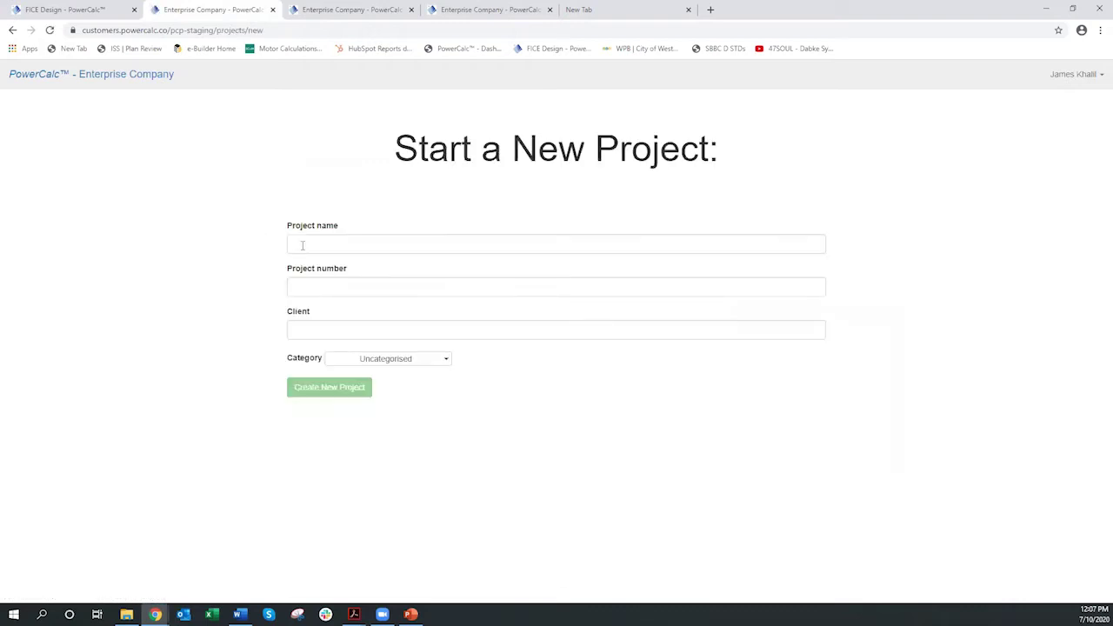
click(381, 243)
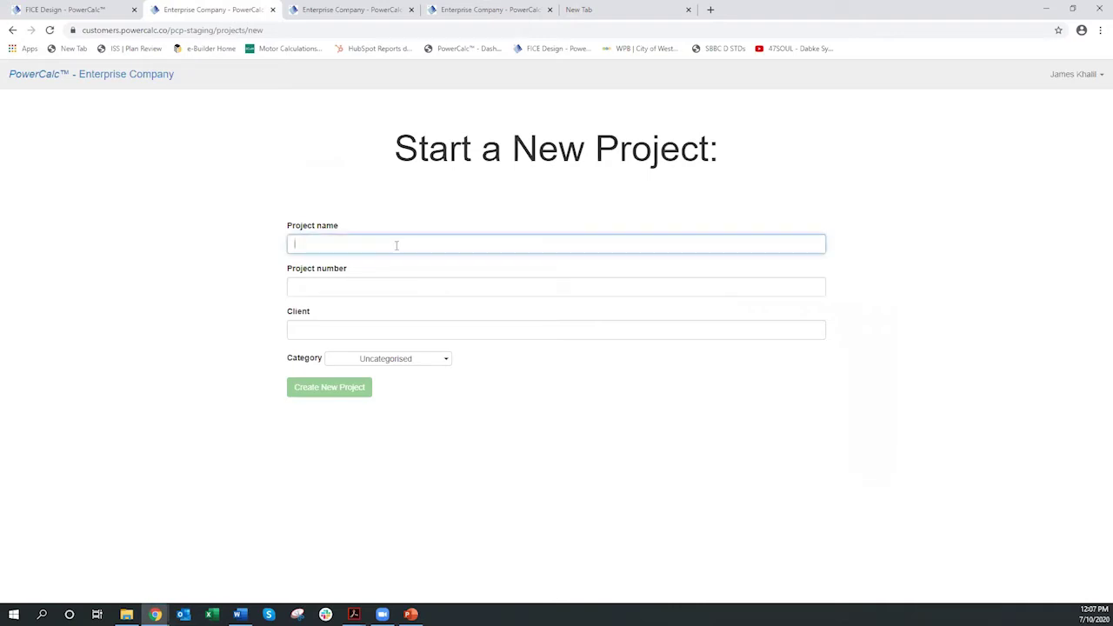
text(2007)
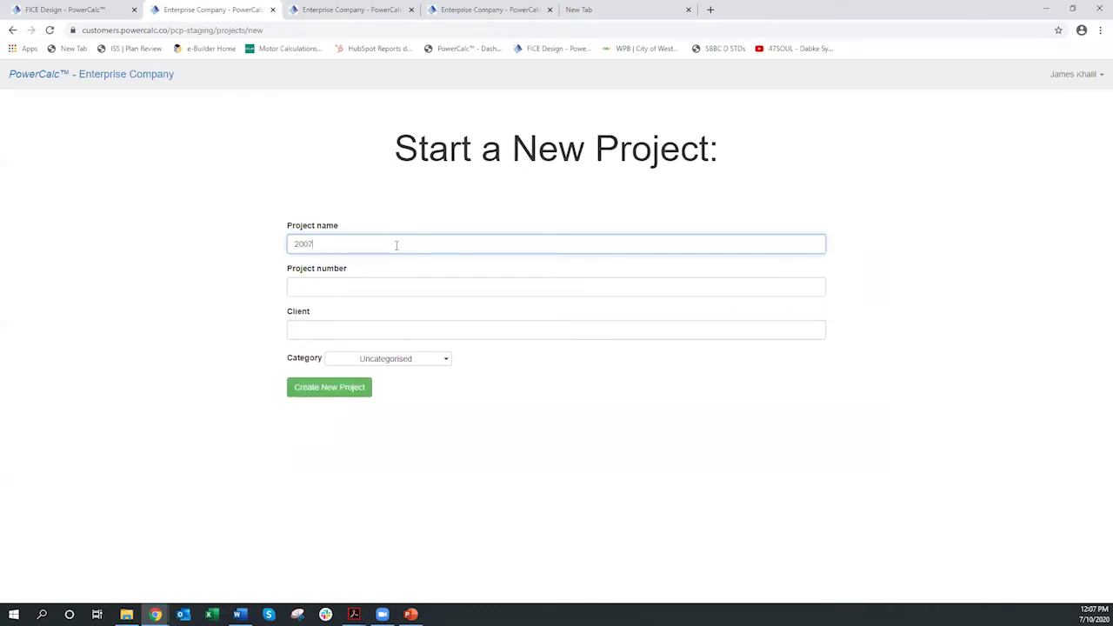
text(10_Demo)
click(319, 392)
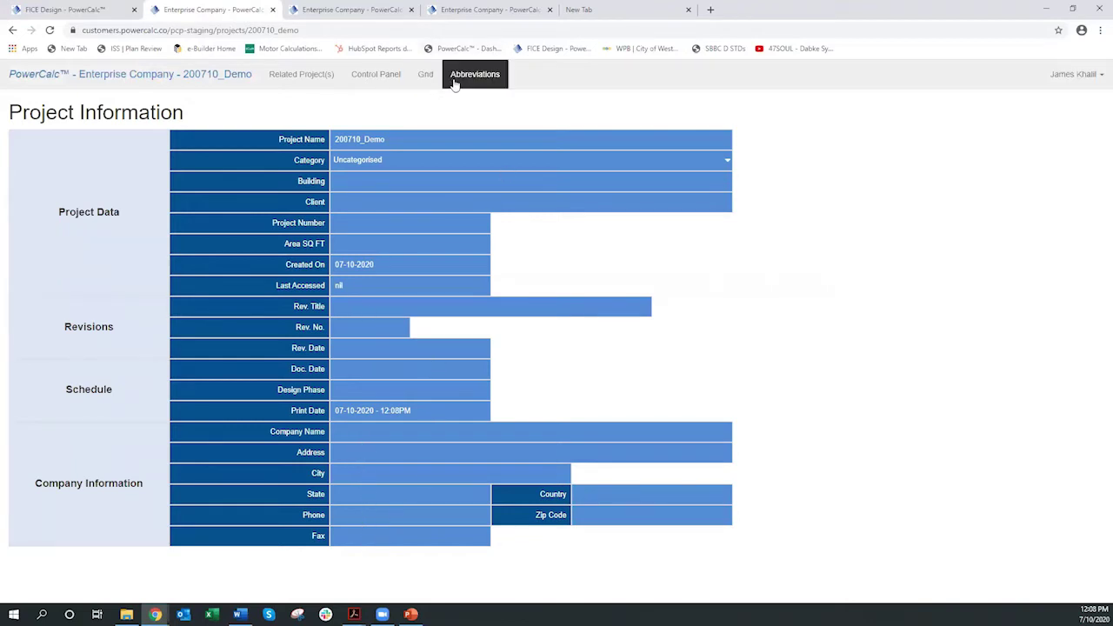
Step: Add a first distribution panelboard to the 200710_Demo project from its control panel
click(376, 77)
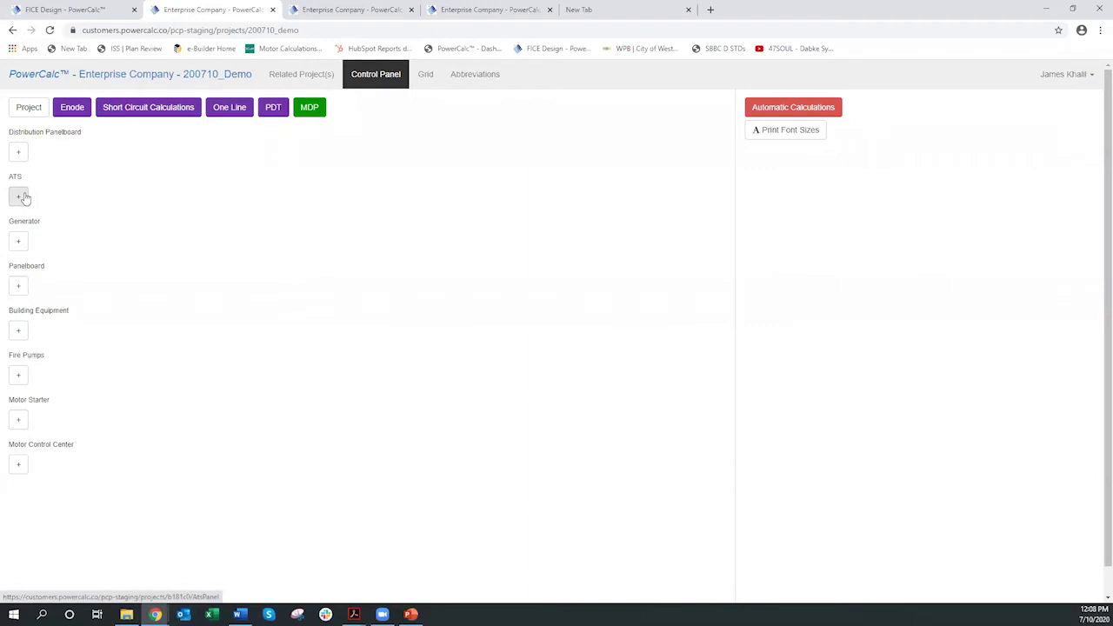
click(18, 286)
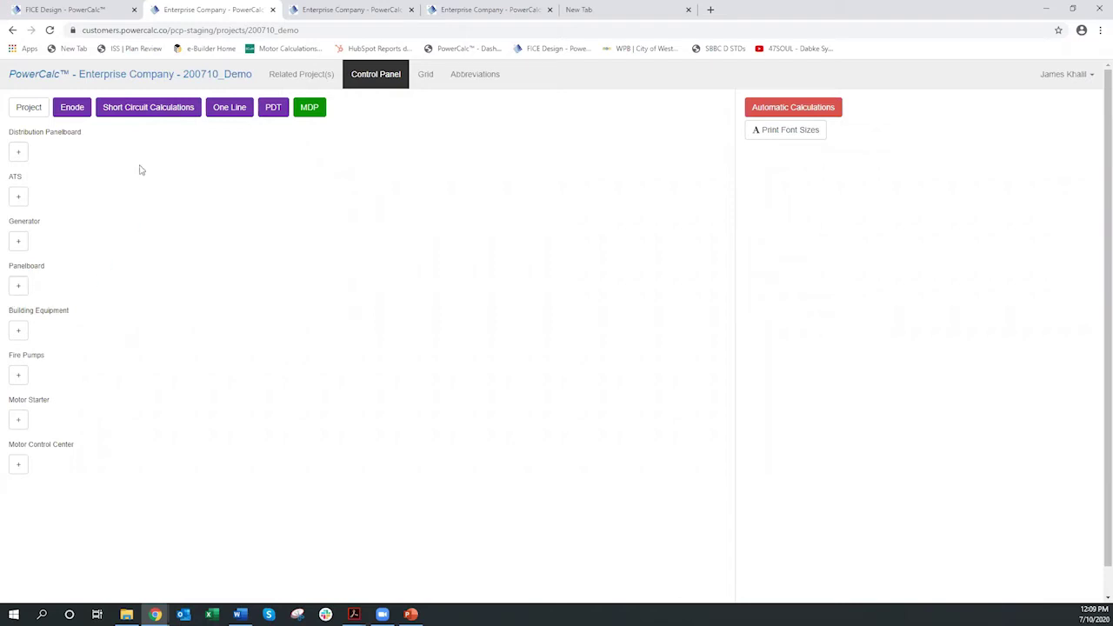
click(18, 155)
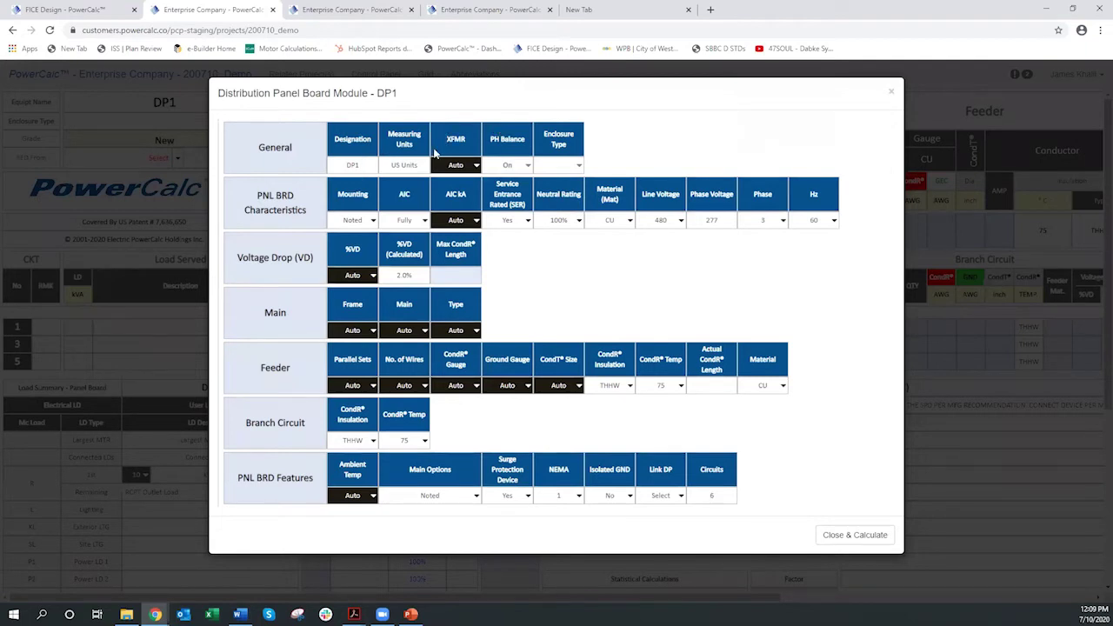
Step: Review the transformer and line voltage options available for the distribution panelboard
click(472, 166)
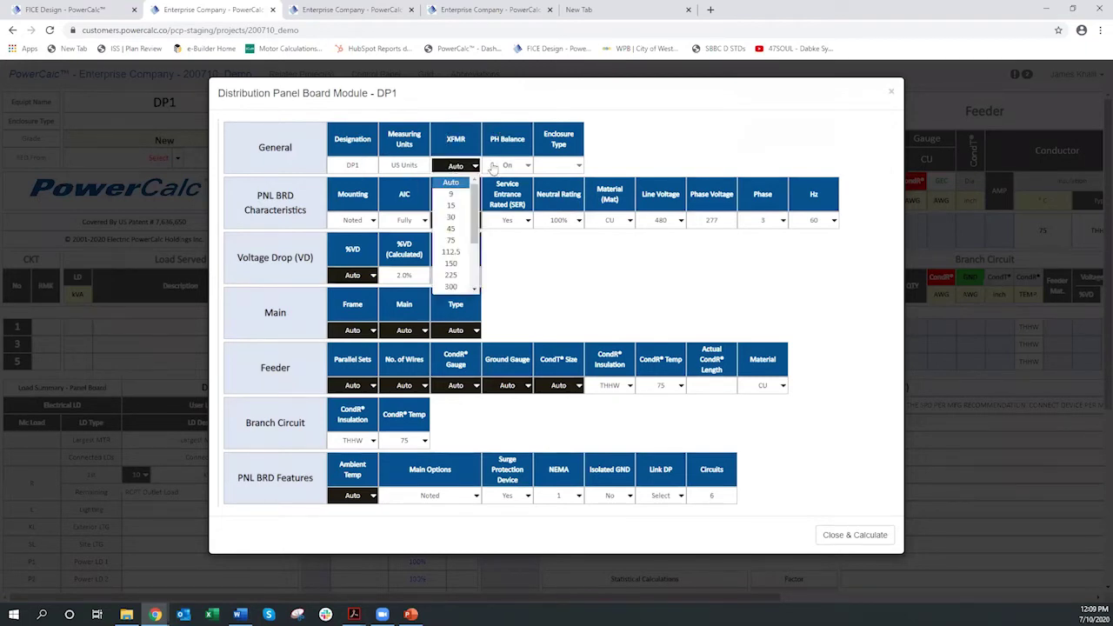
click(633, 150)
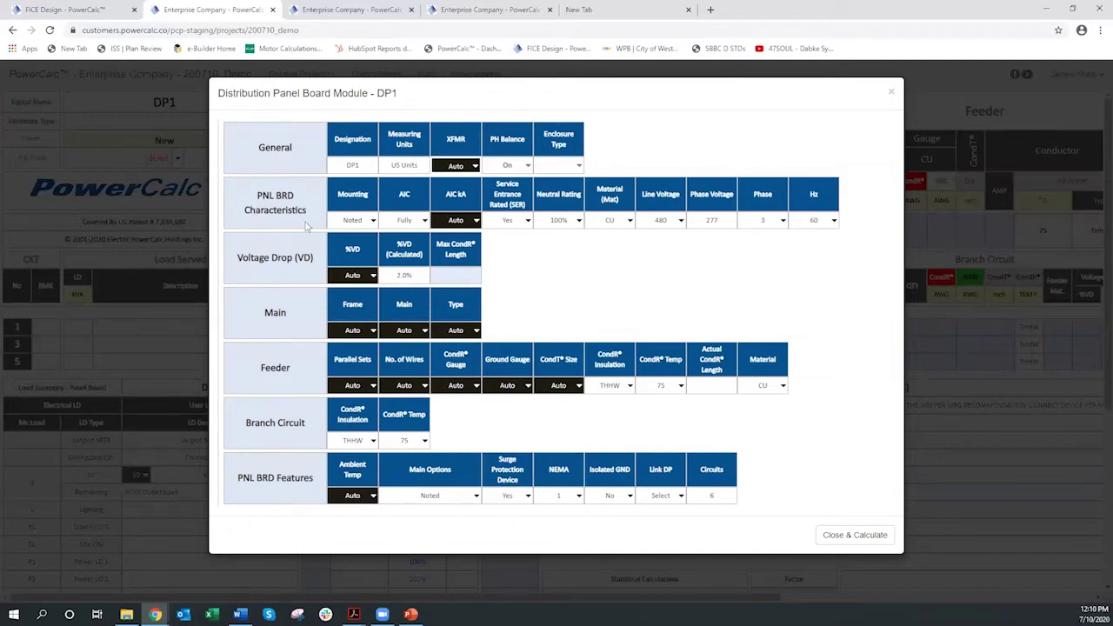
click(658, 222)
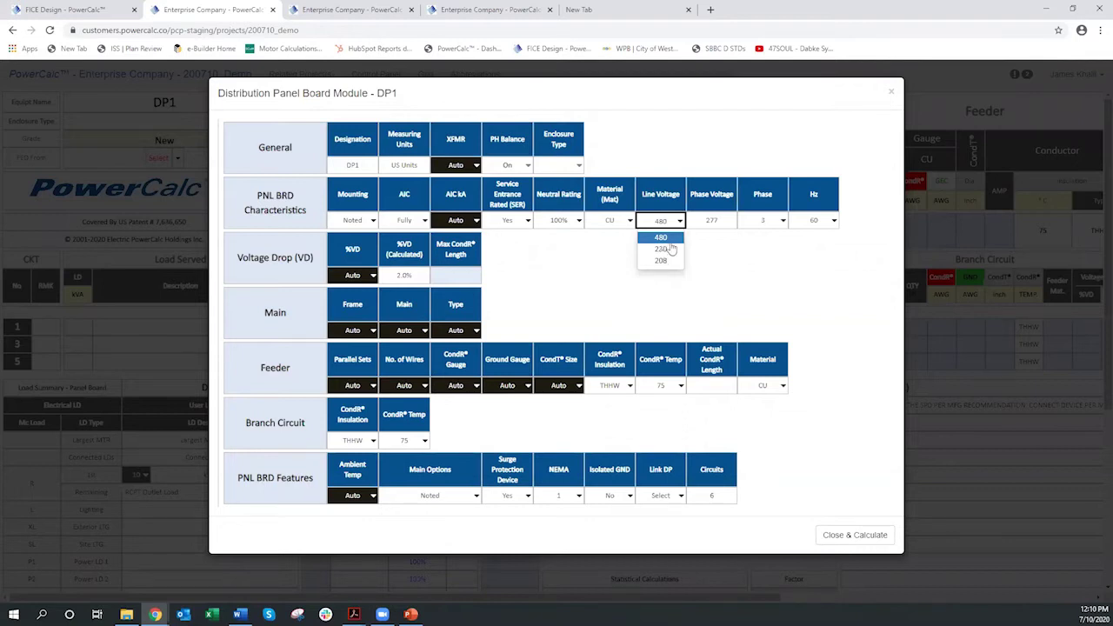
click(586, 285)
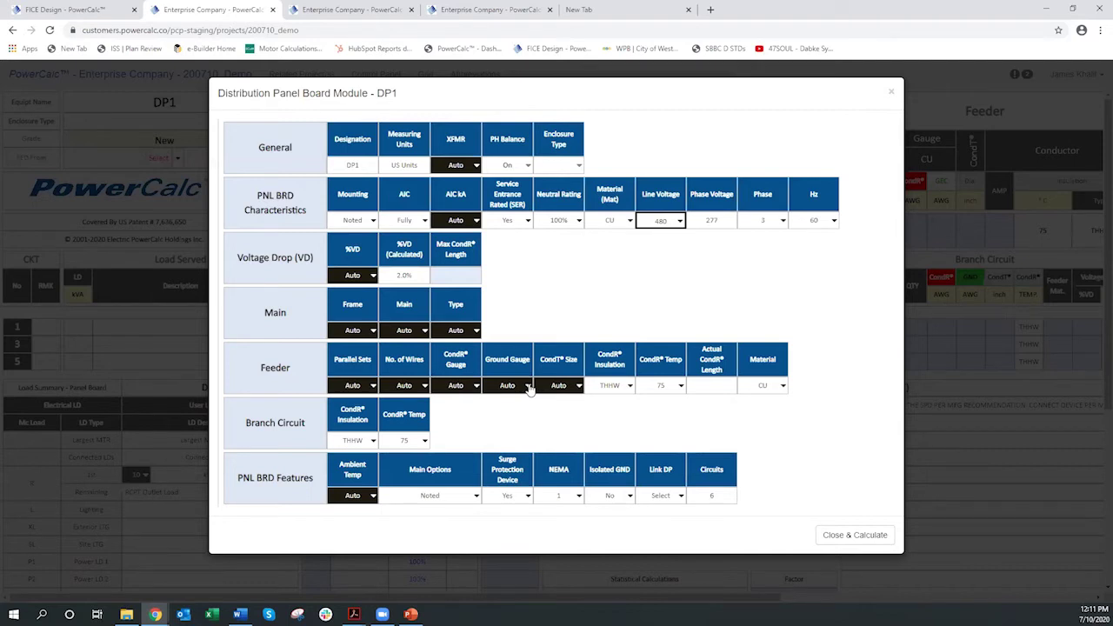
Step: Review the feeder conductor temperature, feeder material and ambient temperature options of the distribution panelboard
click(674, 386)
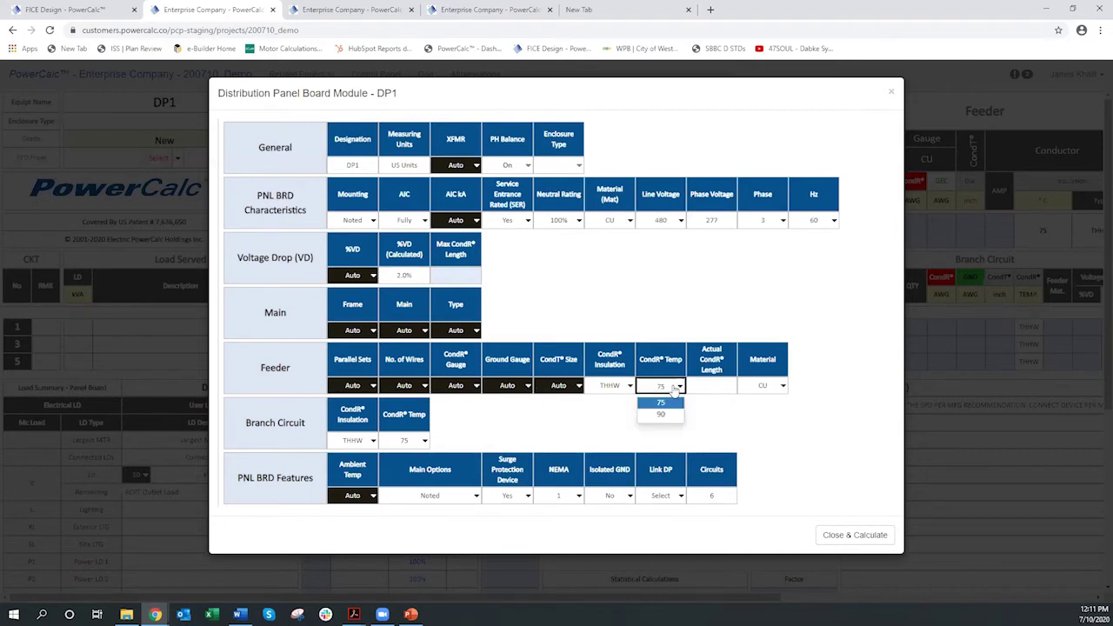
click(675, 388)
click(783, 388)
click(762, 408)
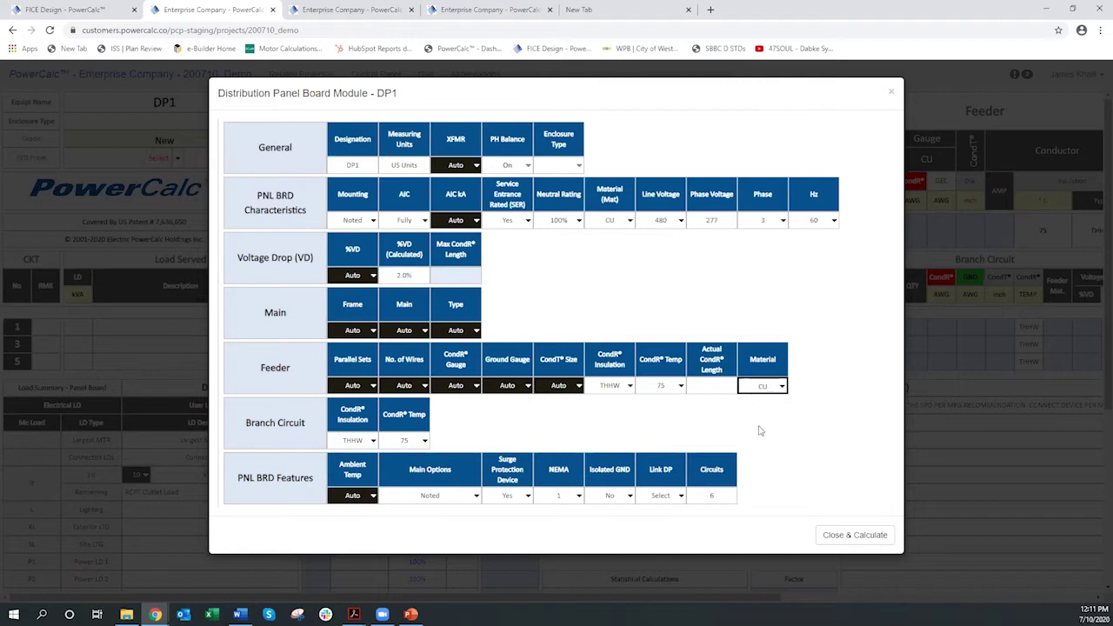
click(374, 498)
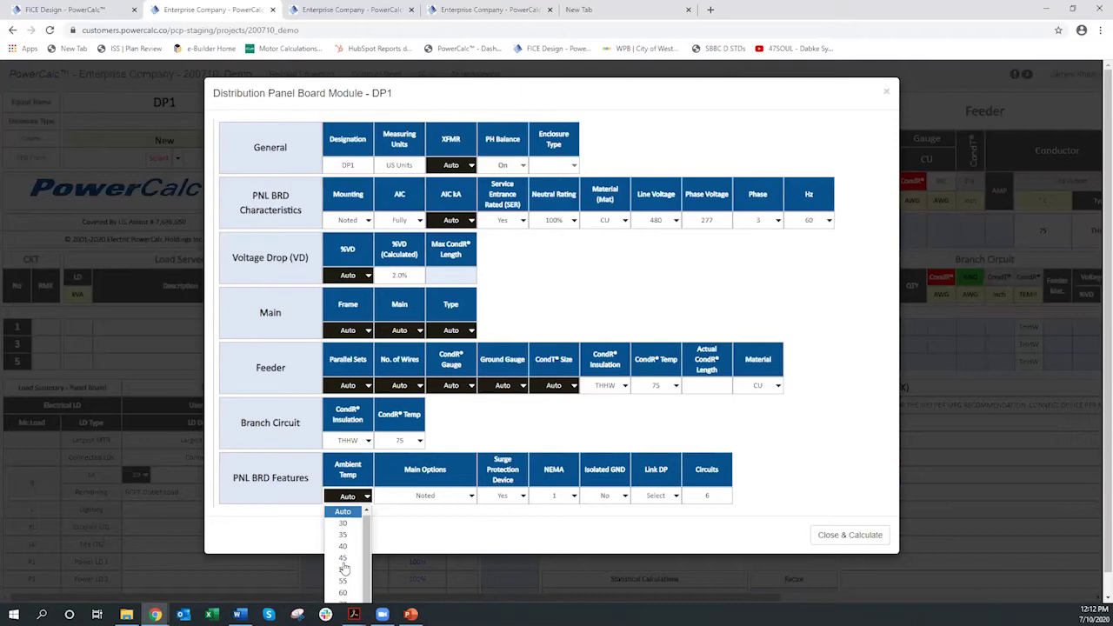
click(446, 534)
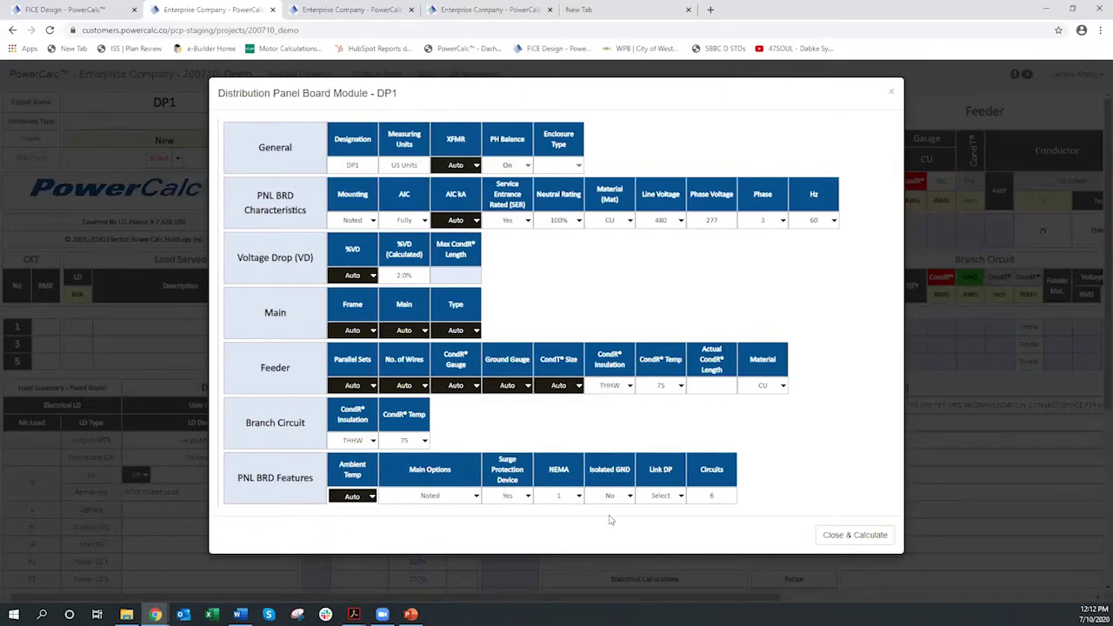
Step: Set the distribution panelboard to 12 circuits, calculate it and dismiss the alerts
click(713, 497)
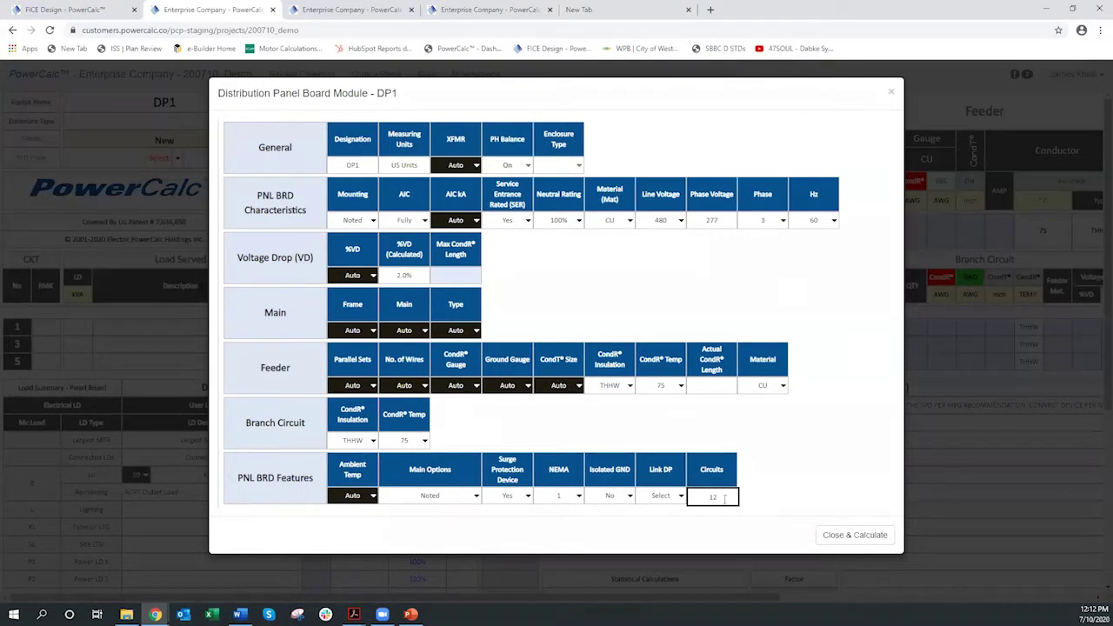
click(857, 537)
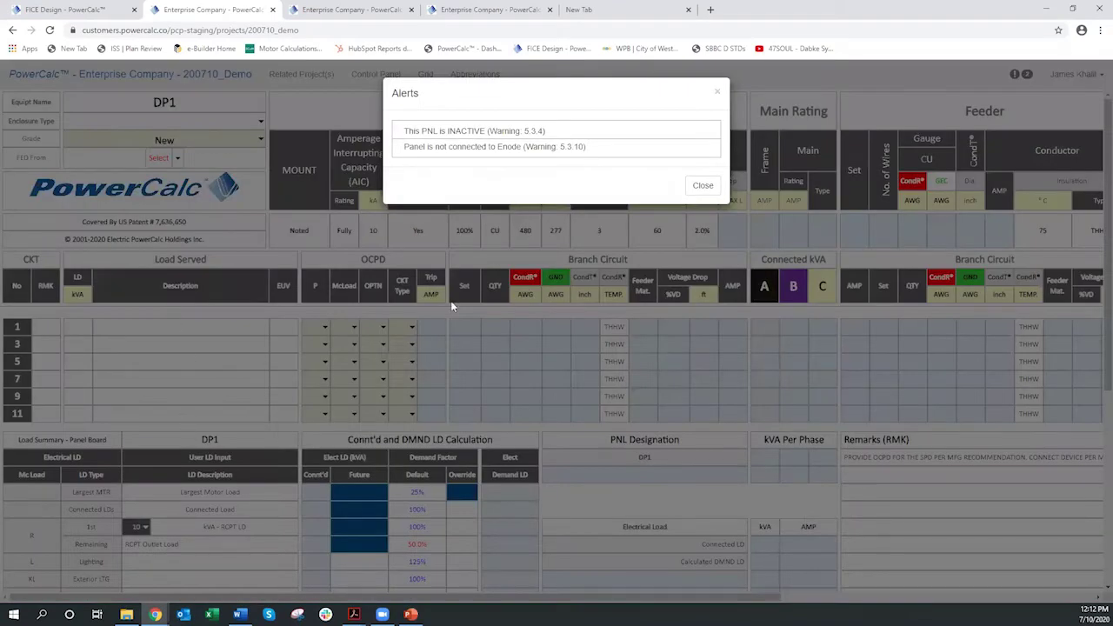
click(703, 185)
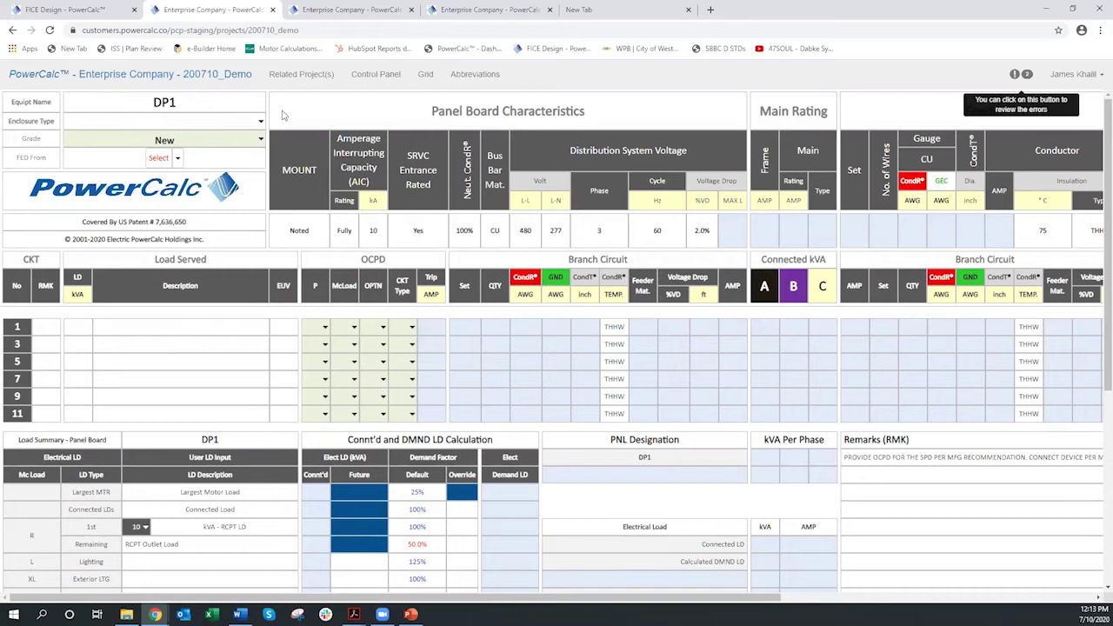
Step: Add a second distribution panelboard with the default settings and dismiss its alerts
click(380, 80)
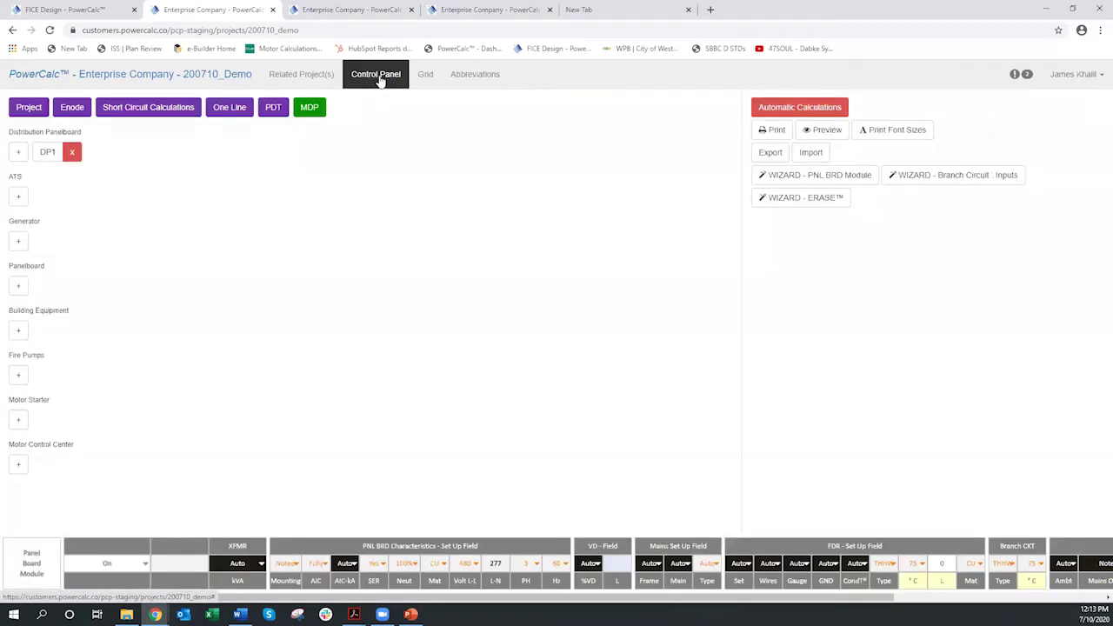
click(17, 154)
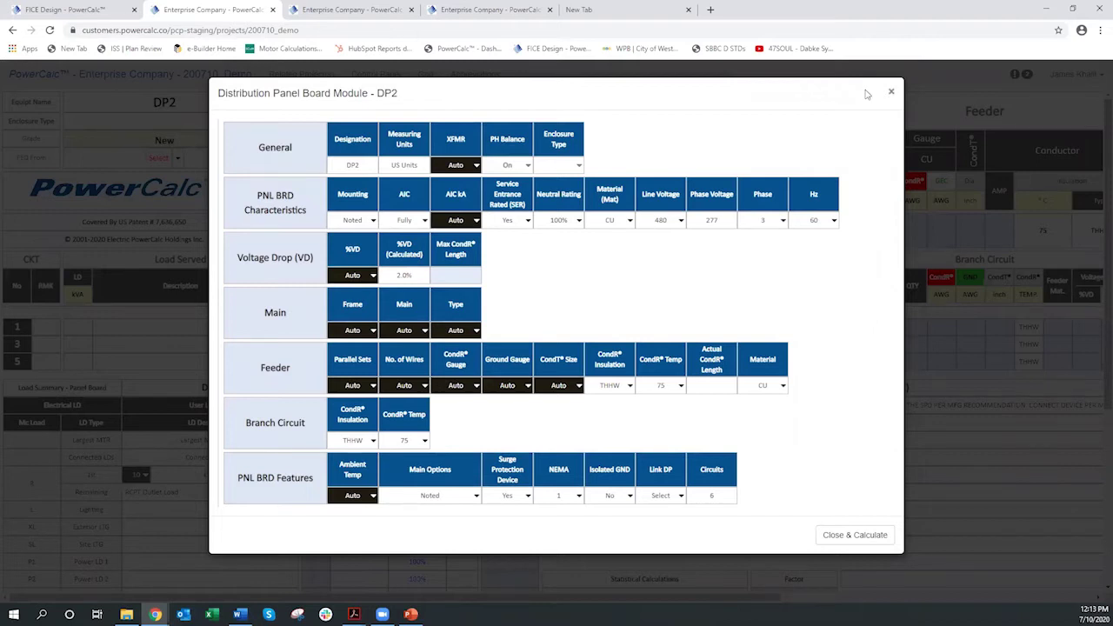
click(891, 93)
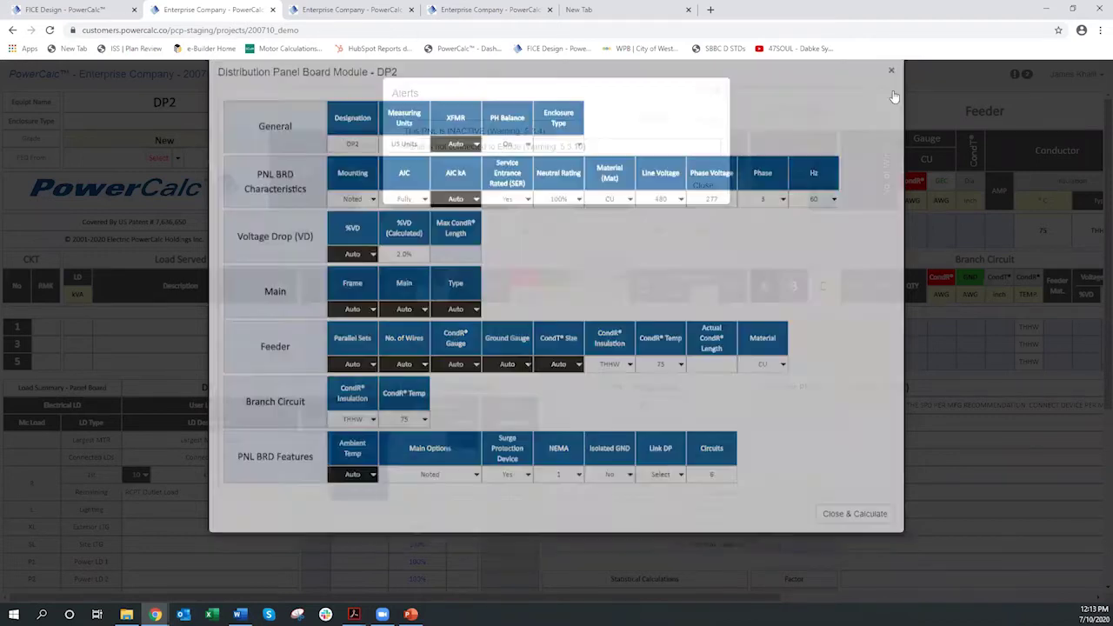
click(718, 92)
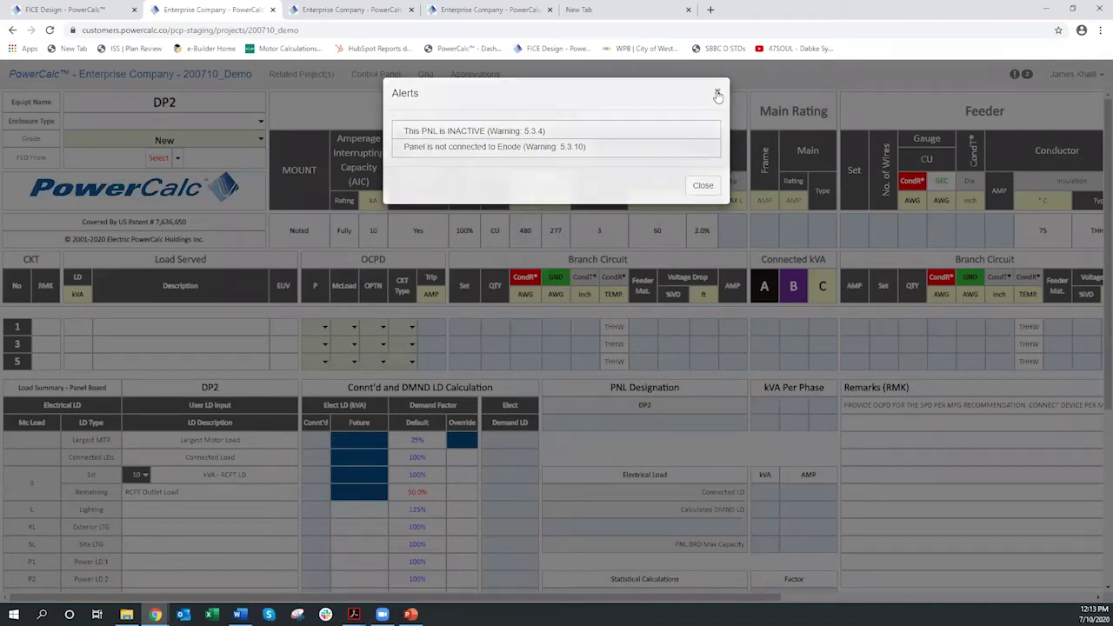
Step: Add a panelboard to the project and set its line voltage to 480
click(369, 76)
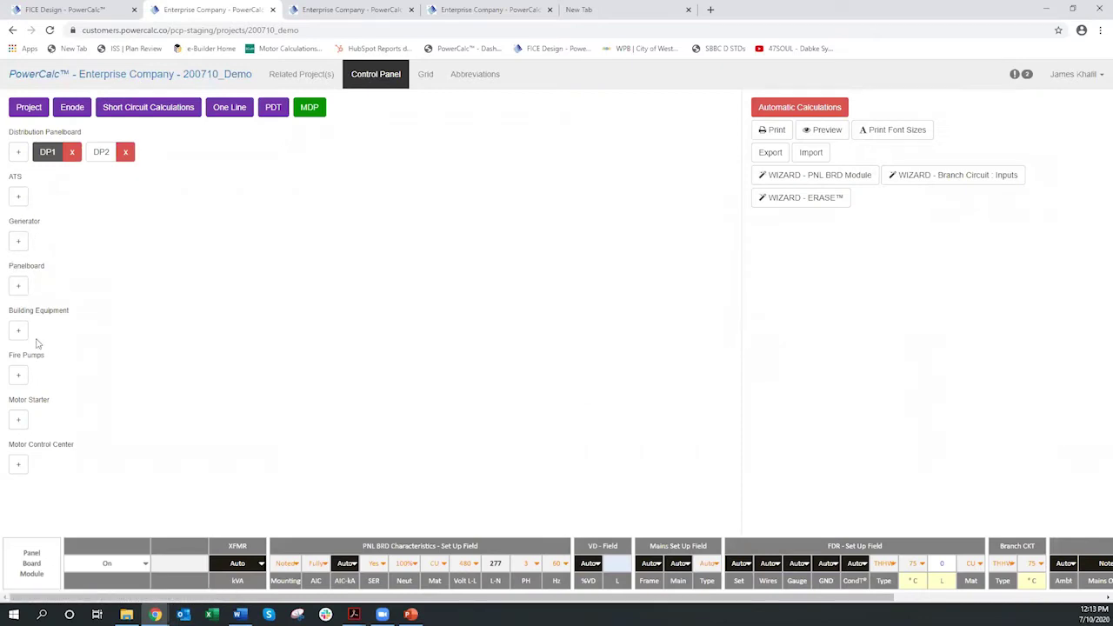
click(18, 285)
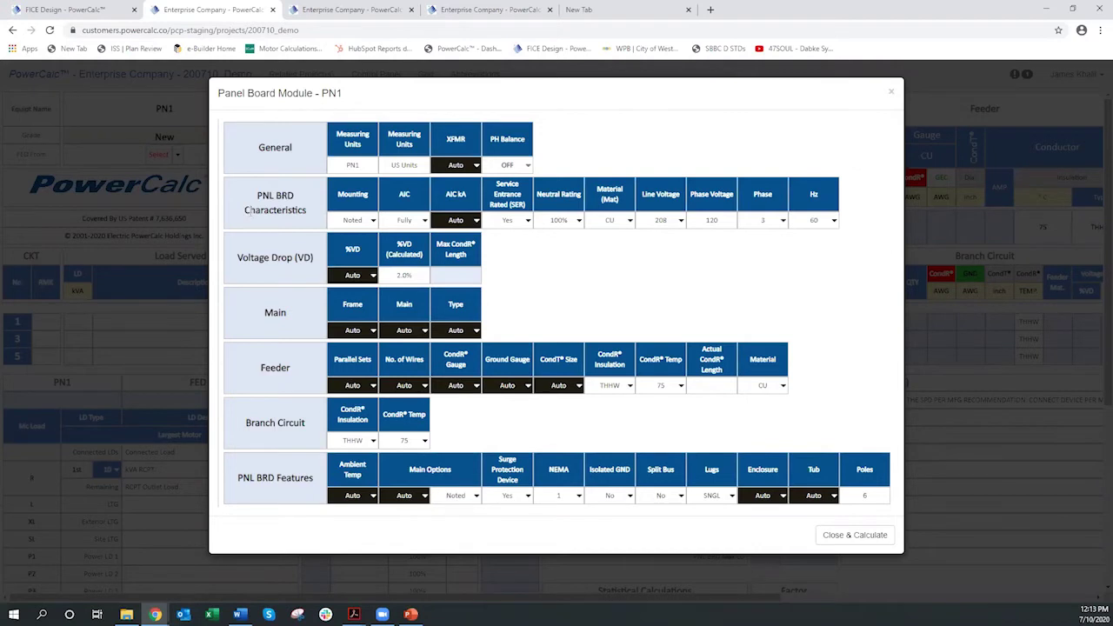
click(681, 222)
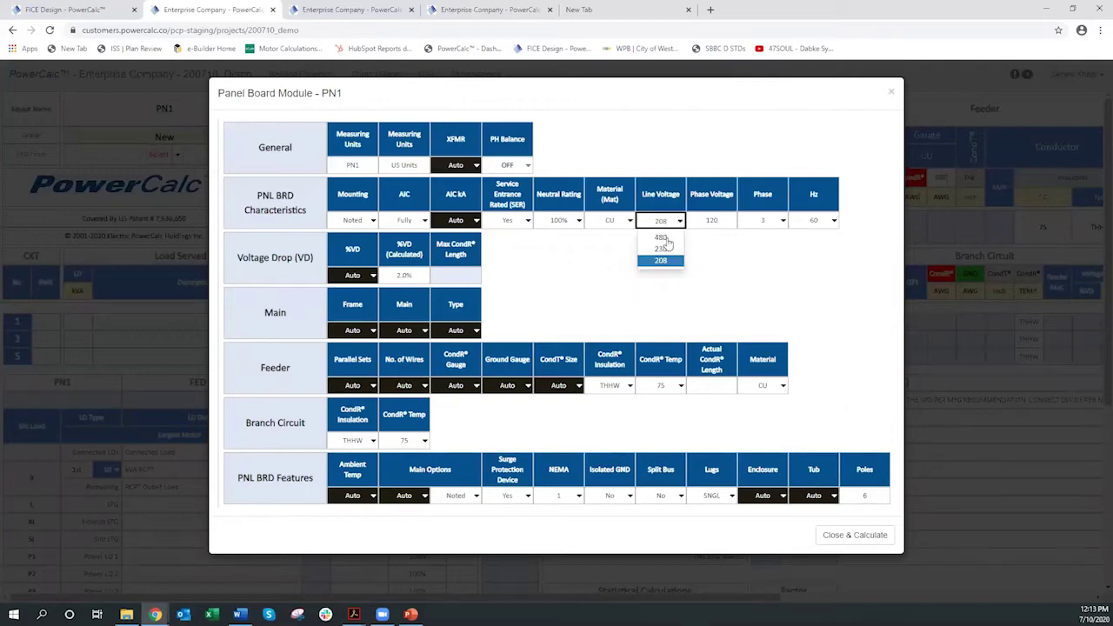
click(661, 237)
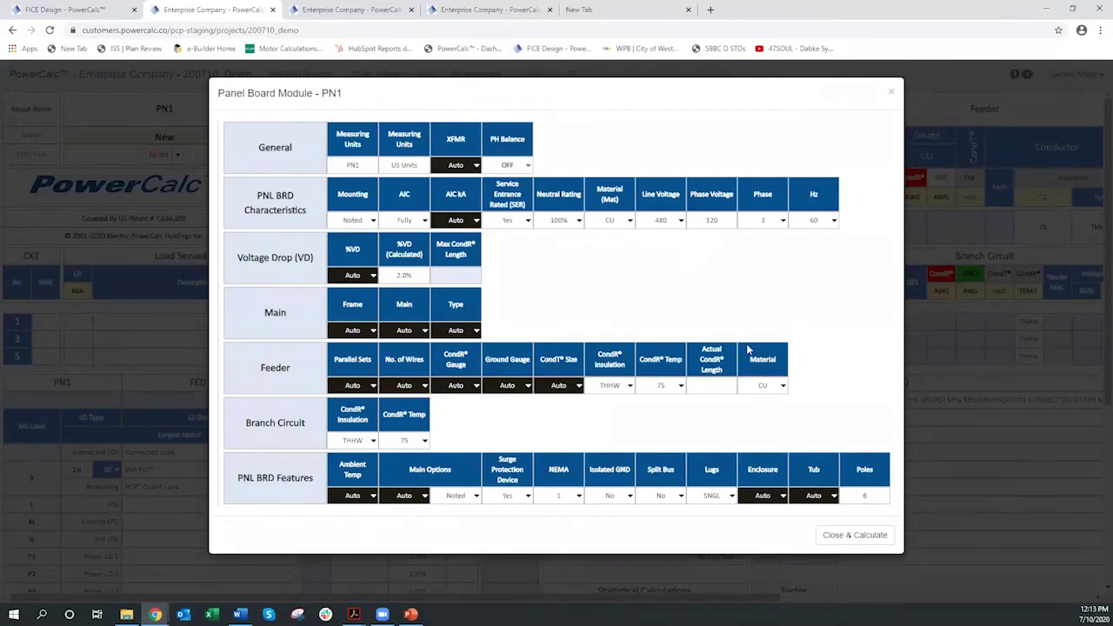
Step: Set the new panelboard to 42 poles, calculate it and dismiss the alert
double_click(863, 498)
text(42)
key(Tab)
click(839, 535)
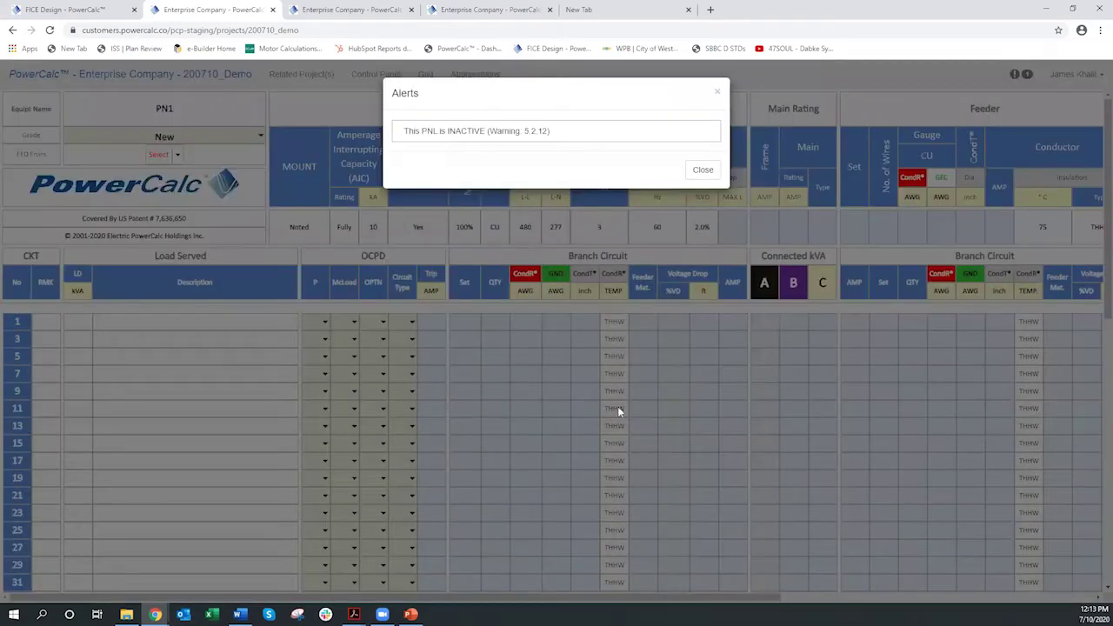
click(701, 170)
Step: Examine the panelboard schedule from its first circuit rows to the load calculations, with the page zoomed out to show more columns
scroll(230, 395, down, 10)
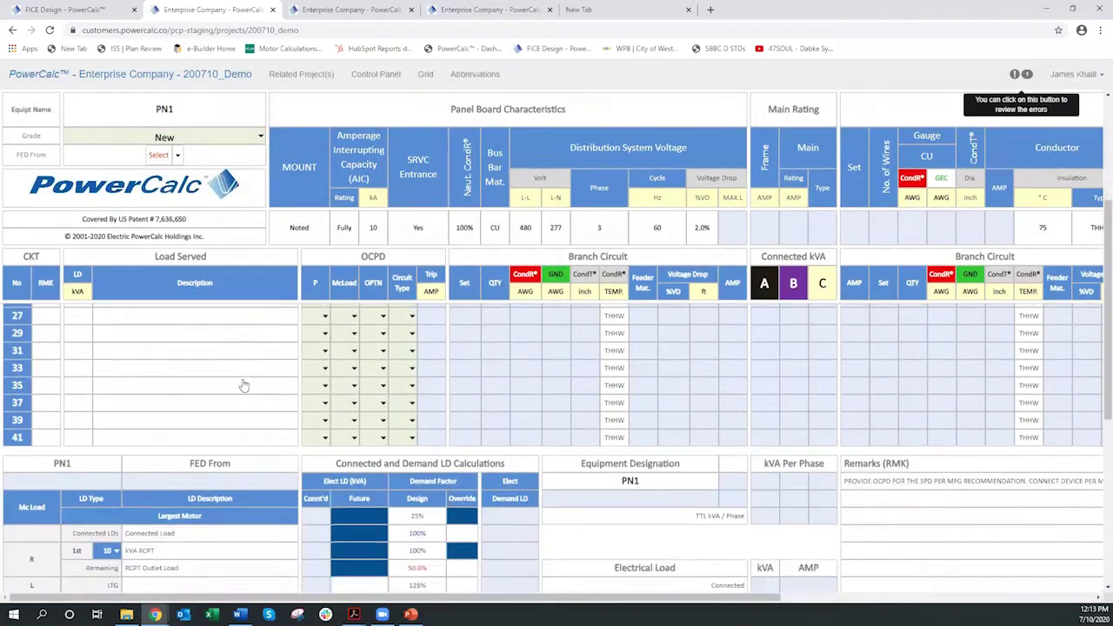
scroll(243, 385, up, 10)
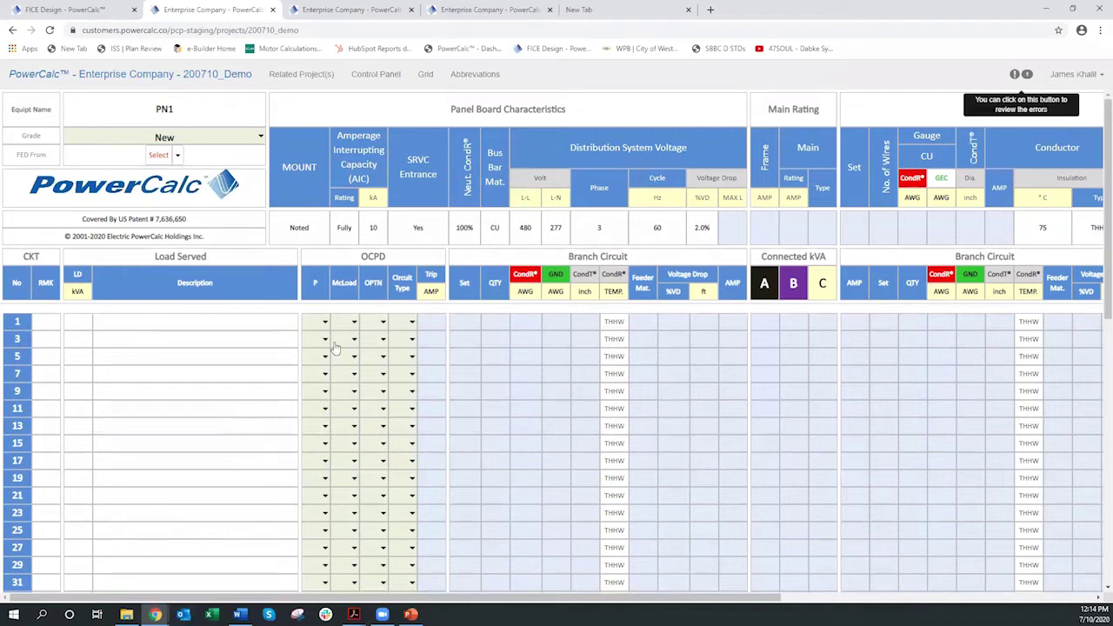
key(ctrl+minus)
key(ctrl+minus)
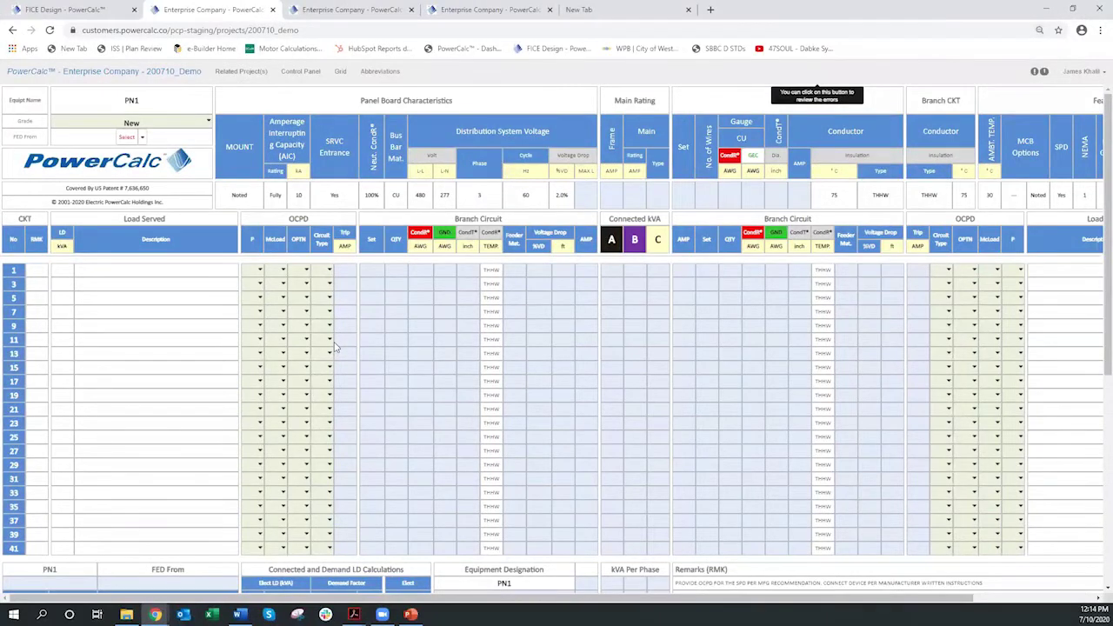
key(ctrl+minus)
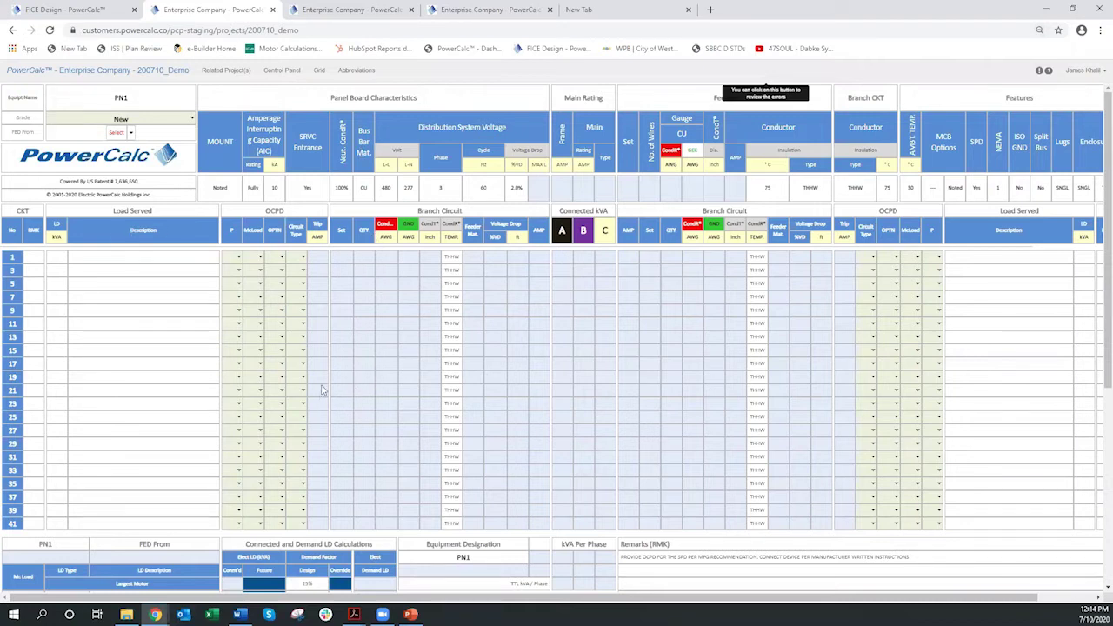
Step: Add a building equipment item to the project and change its designation to AHU 1
scroll(326, 379, down, 3)
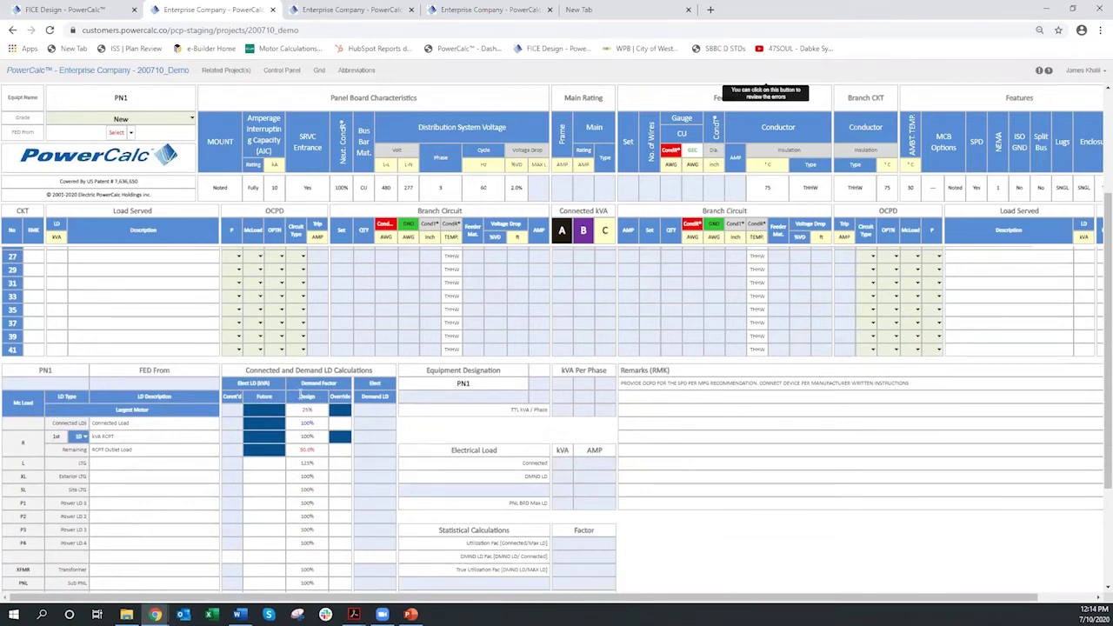
scroll(205, 343, up, 3)
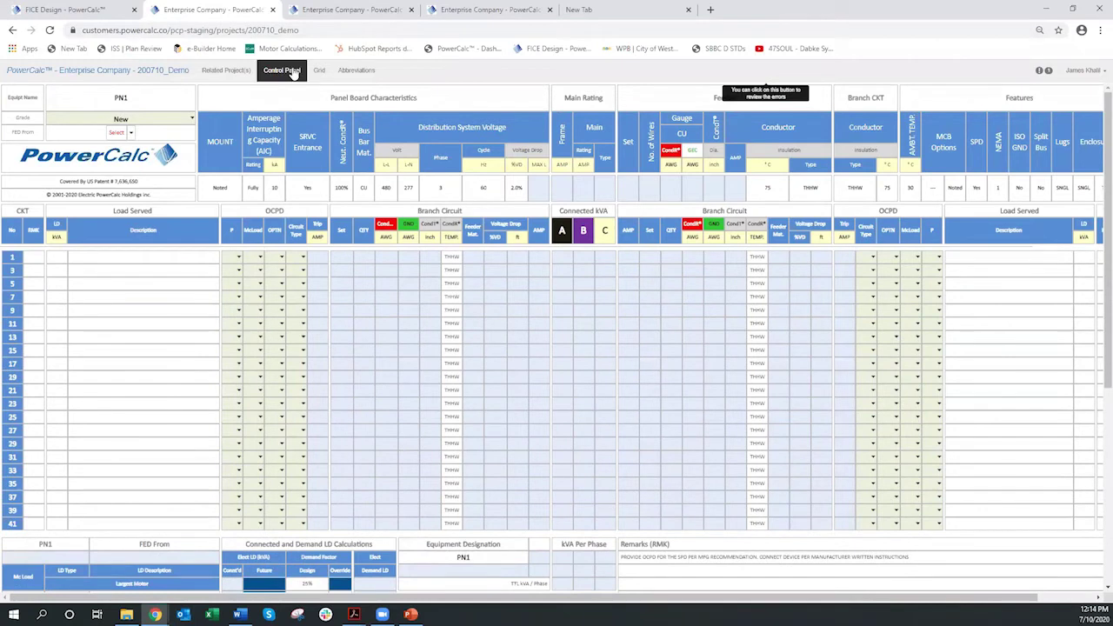
click(290, 73)
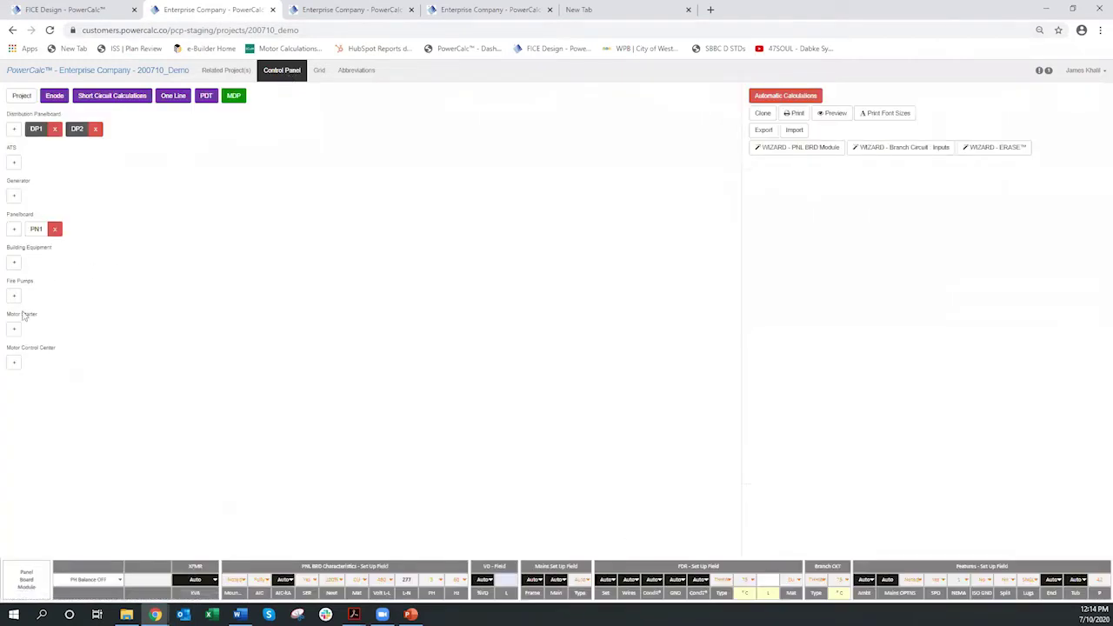
click(13, 263)
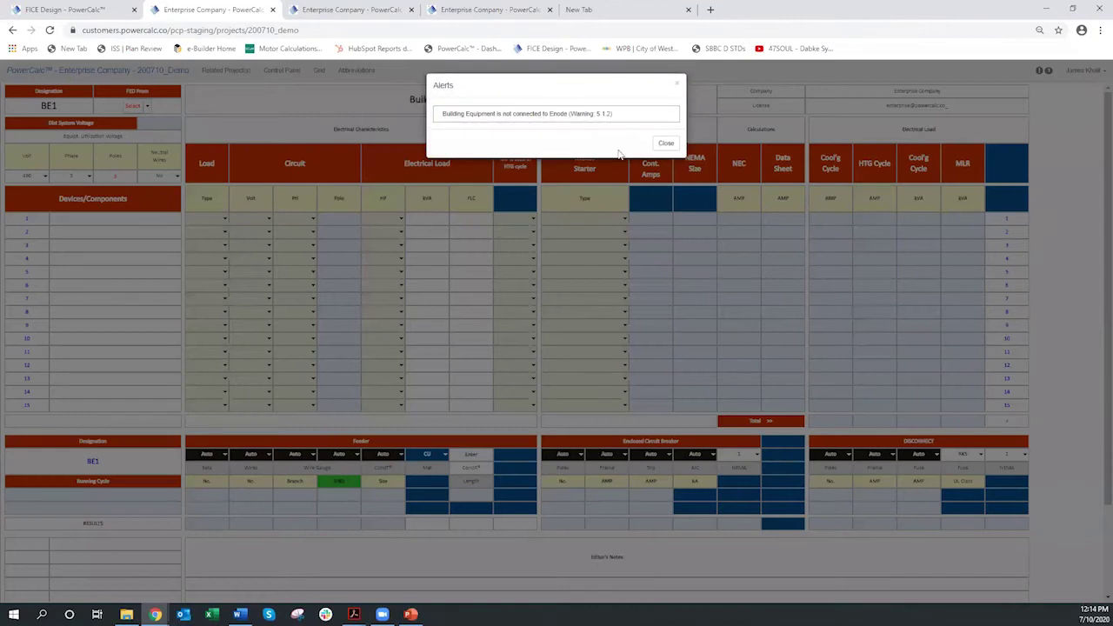
click(666, 142)
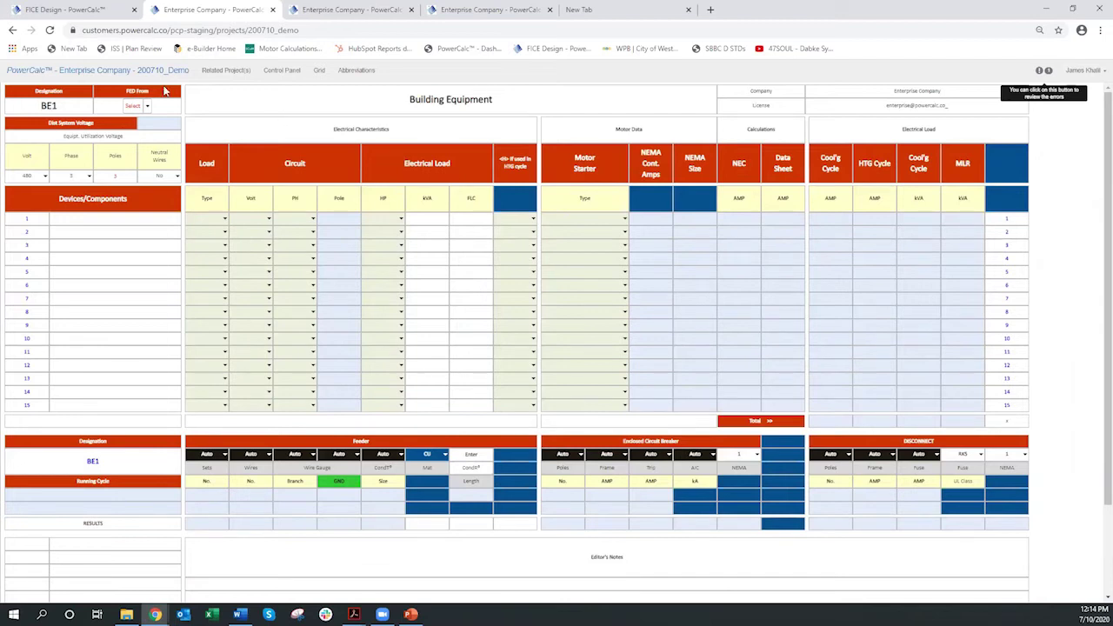
double_click(46, 106)
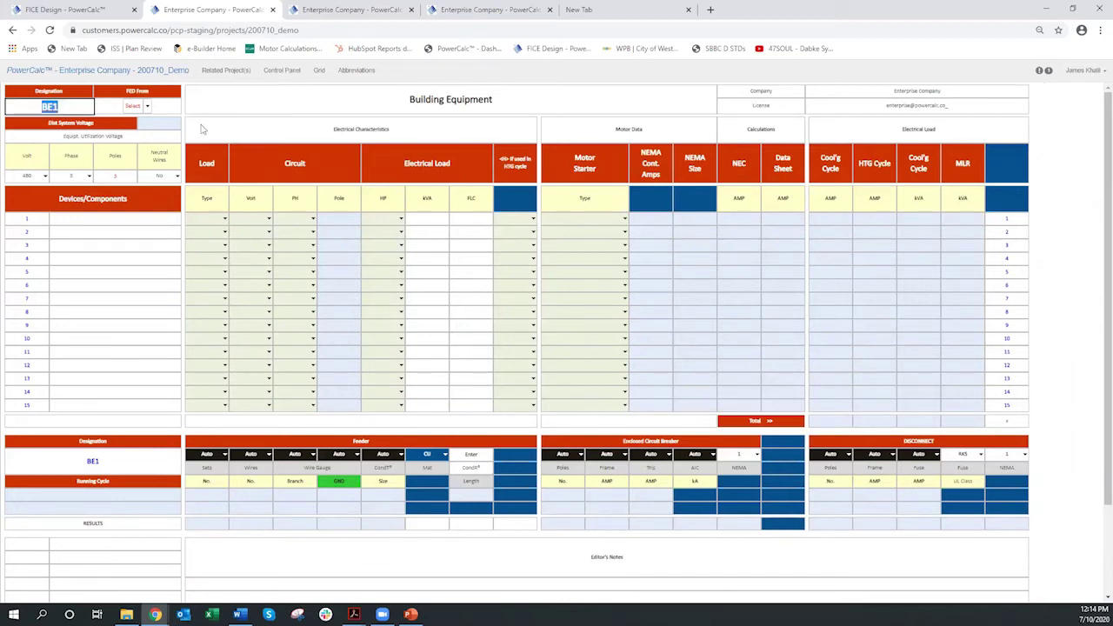
text(AHU 1)
Step: Enter a FAN component in row 1 as an MTR load at 480 V, 3 phase and 10 HP
click(126, 221)
text(FAN)
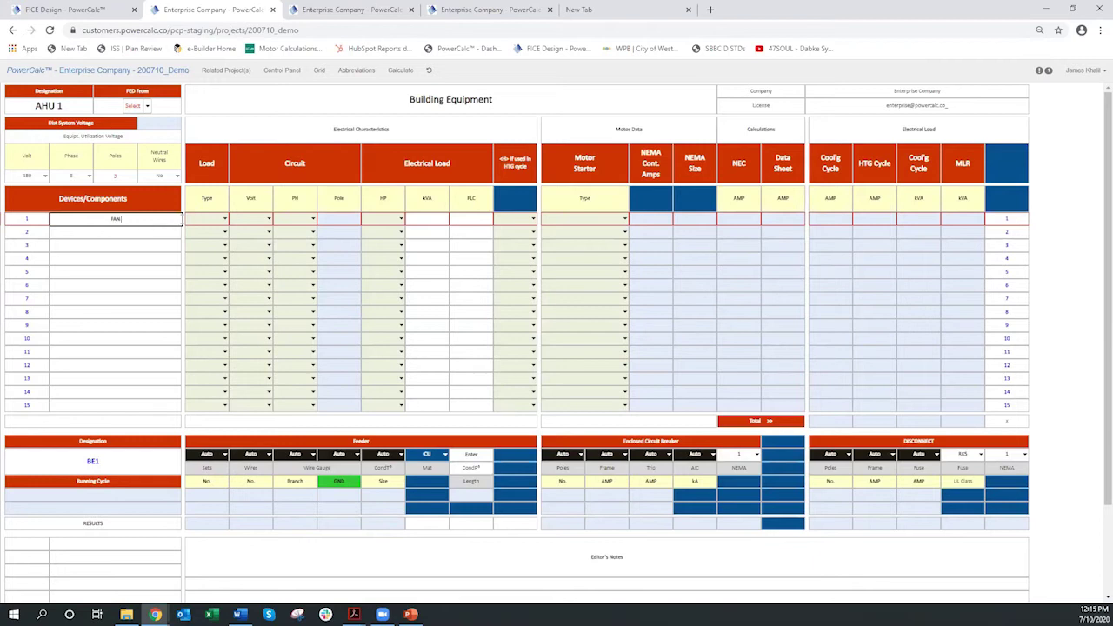
click(186, 219)
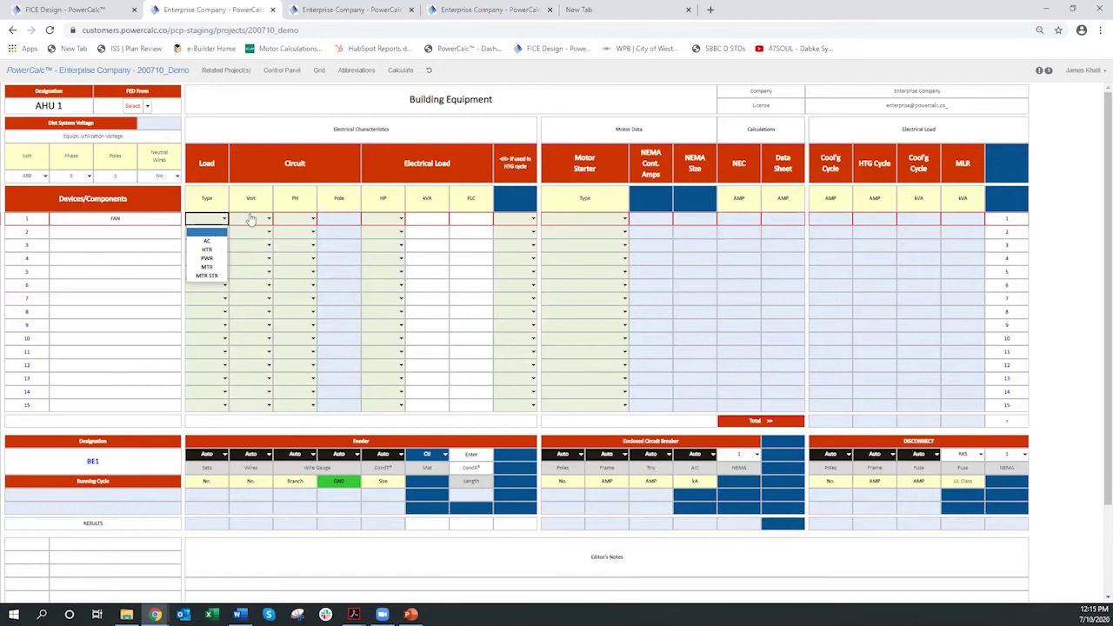
click(207, 268)
click(270, 220)
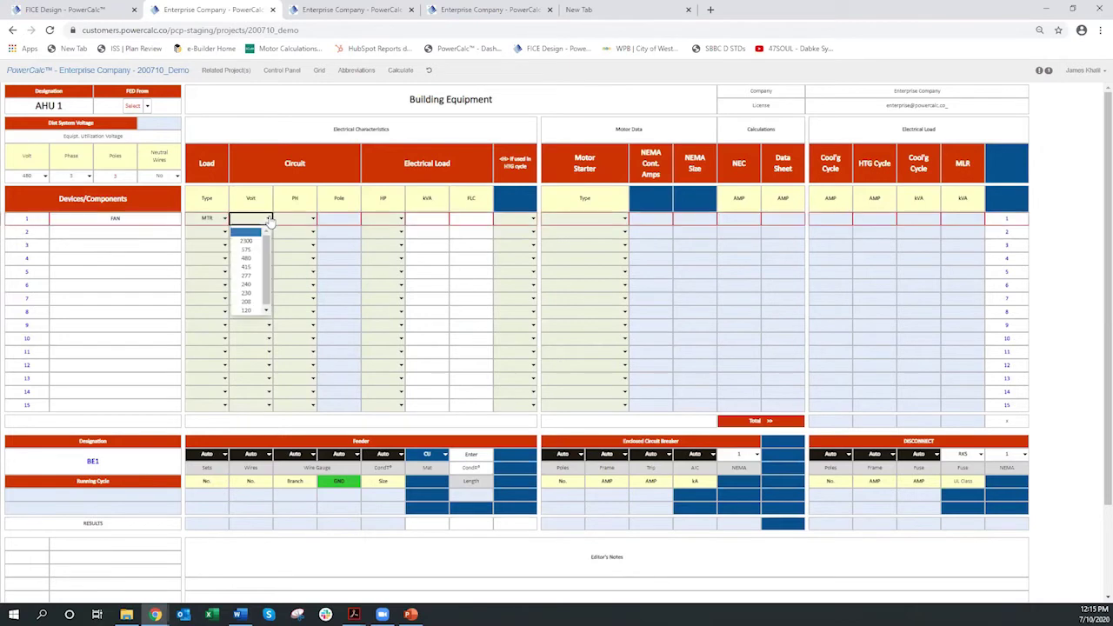
click(246, 259)
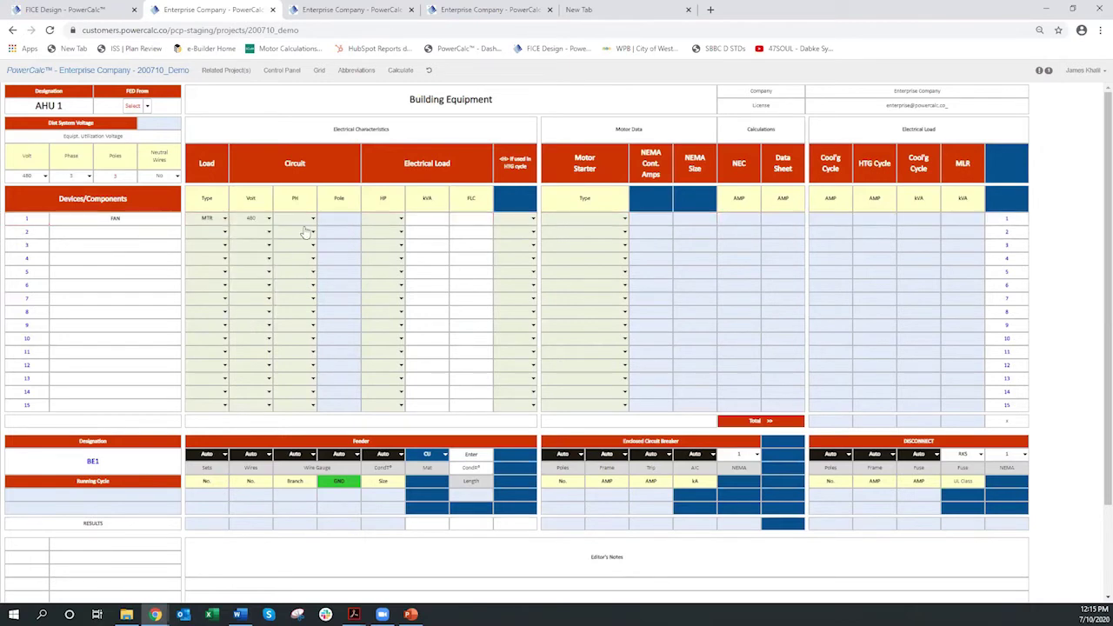
click(312, 219)
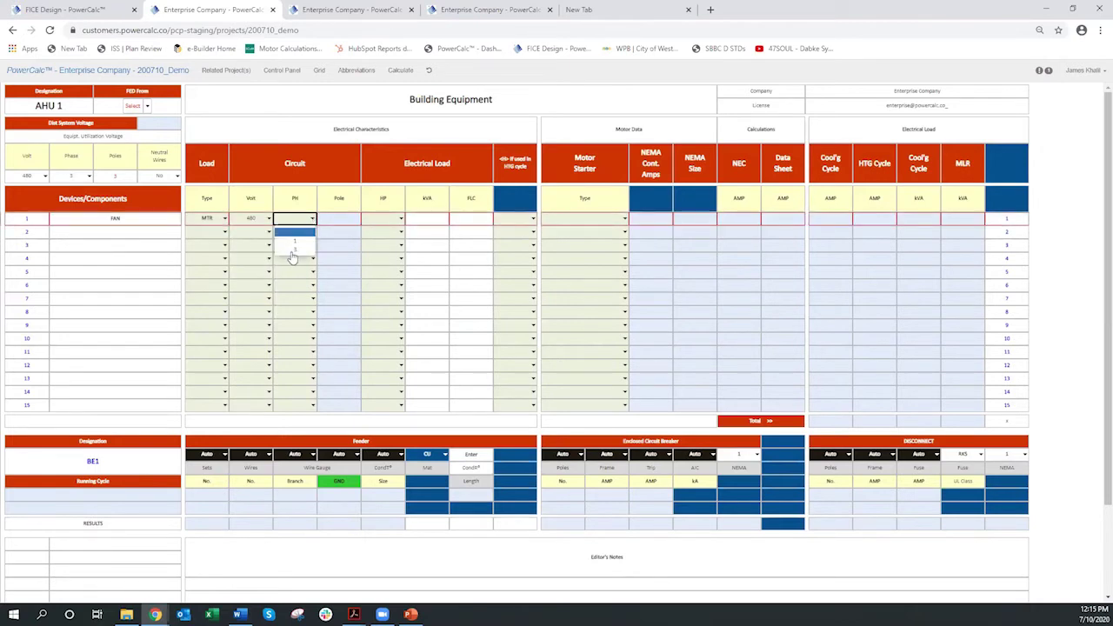
click(292, 252)
click(400, 219)
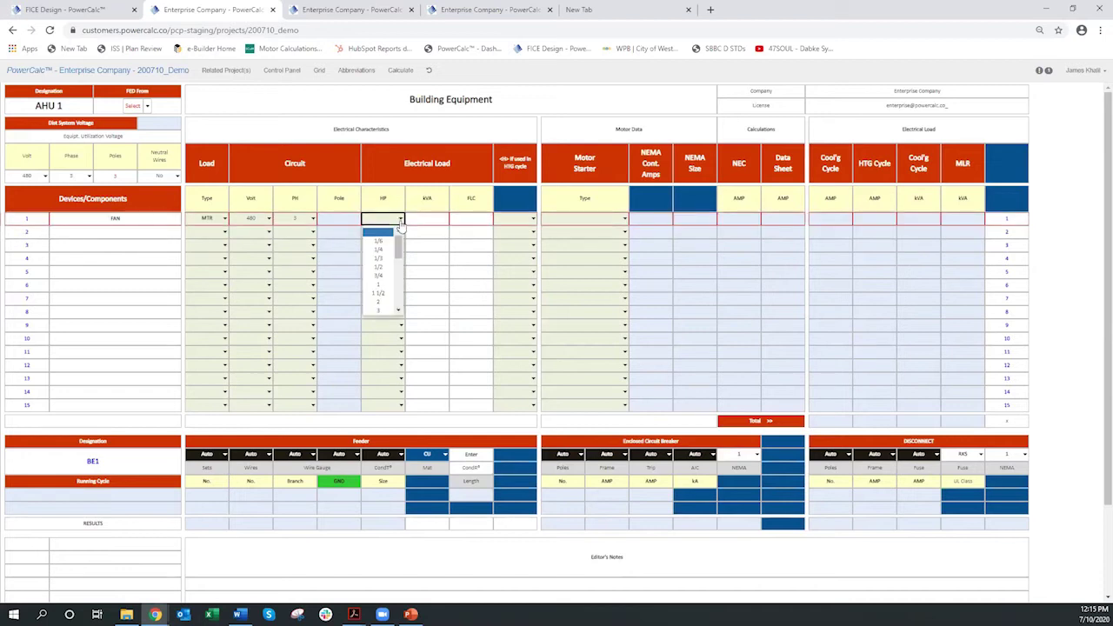
scroll(398, 251, down, 2)
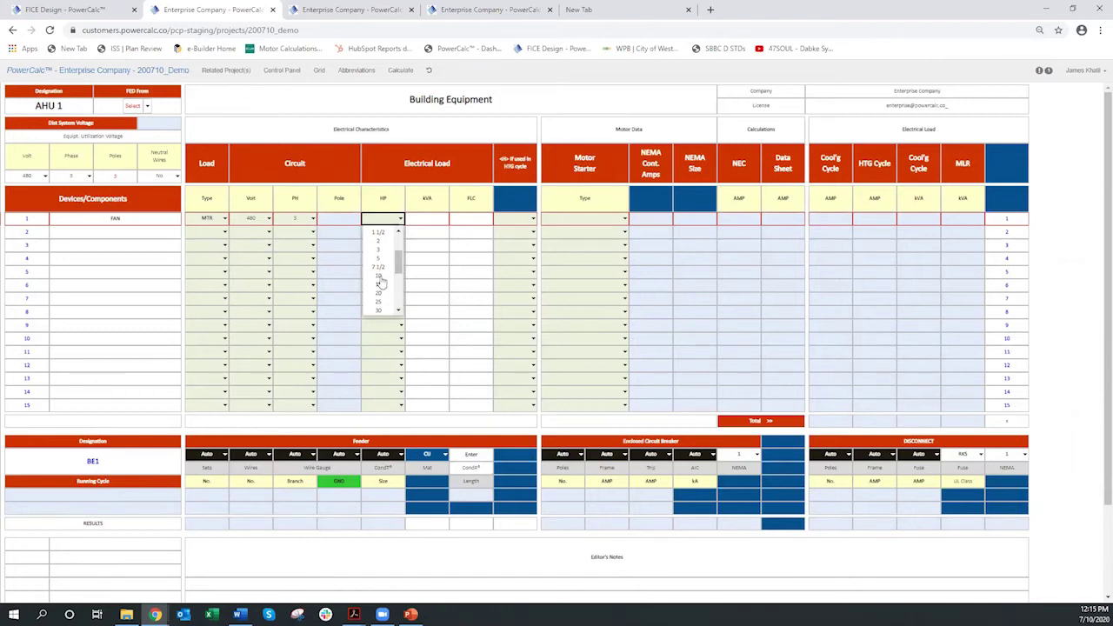
click(381, 276)
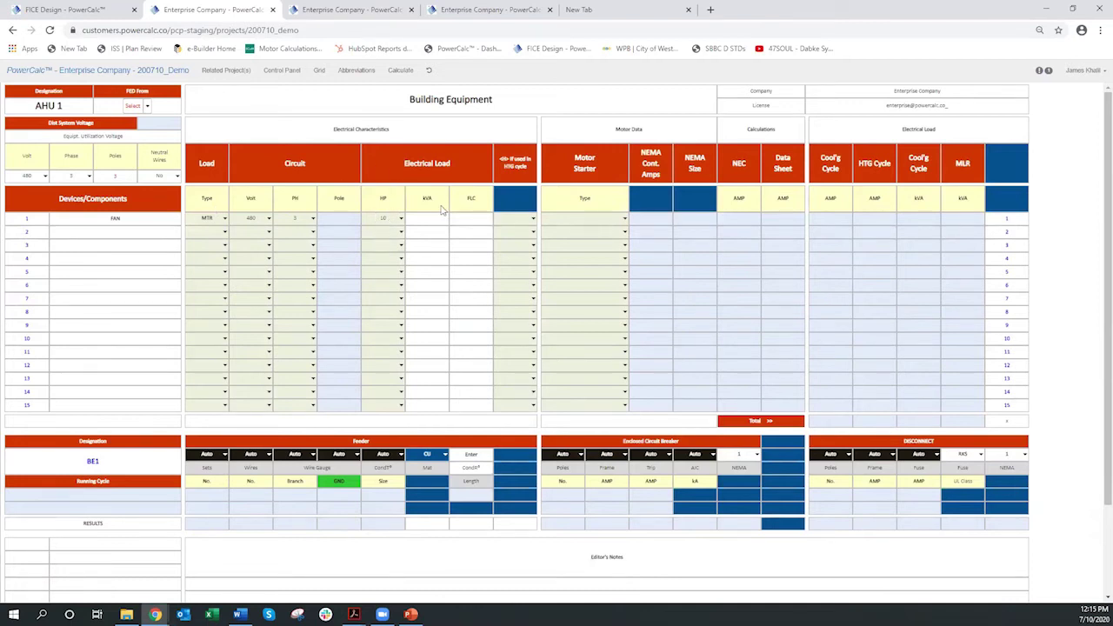
Step: Calculate the AHU 1 equipment, dismiss the alert, and review its feeder, circuit breaker and disconnect sizing
click(401, 71)
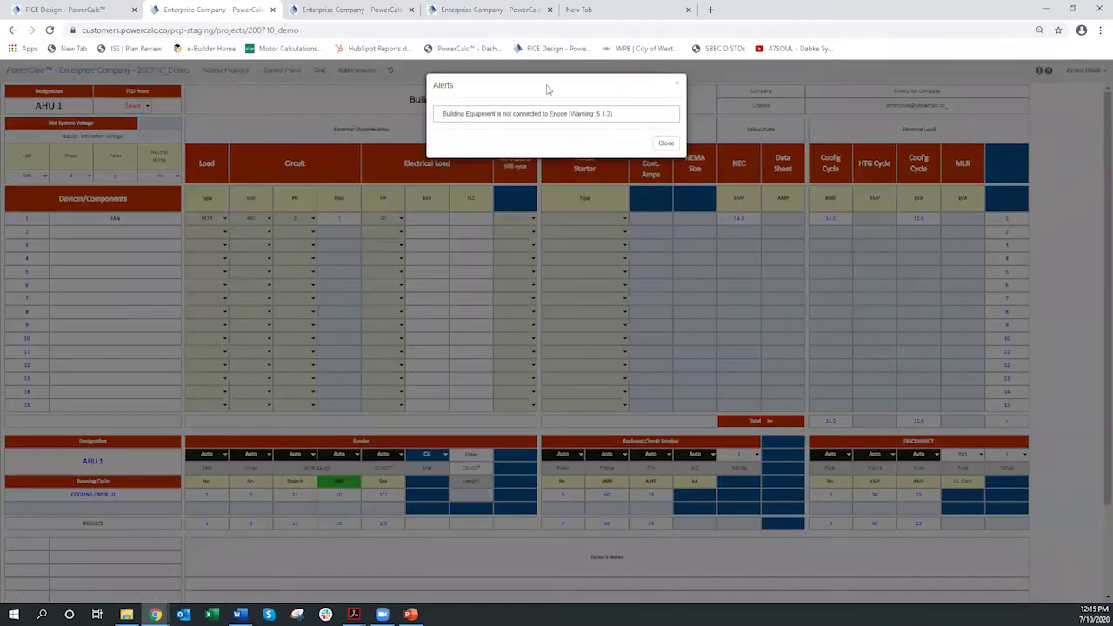
click(666, 143)
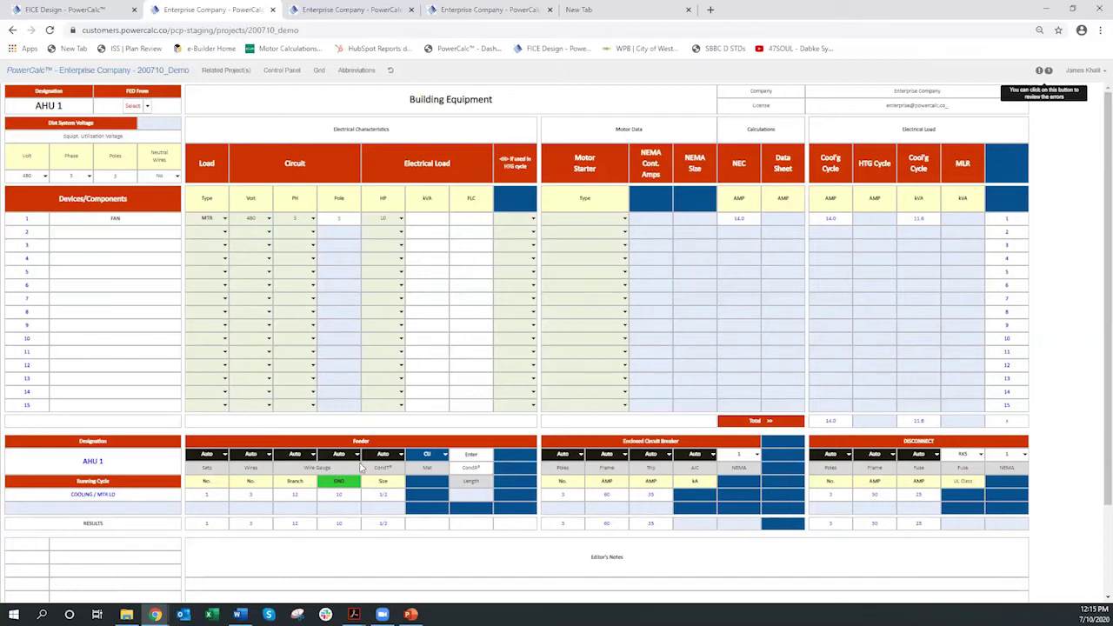
key(ctrl+plus)
scroll(537, 365, down, 2)
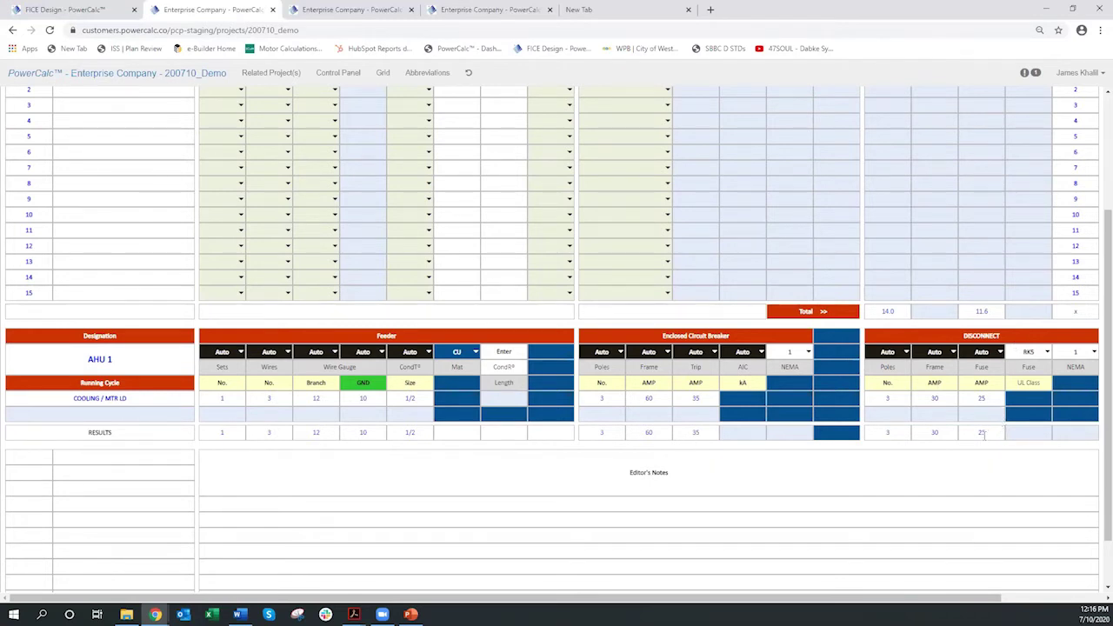
scroll(556, 393, up, 3)
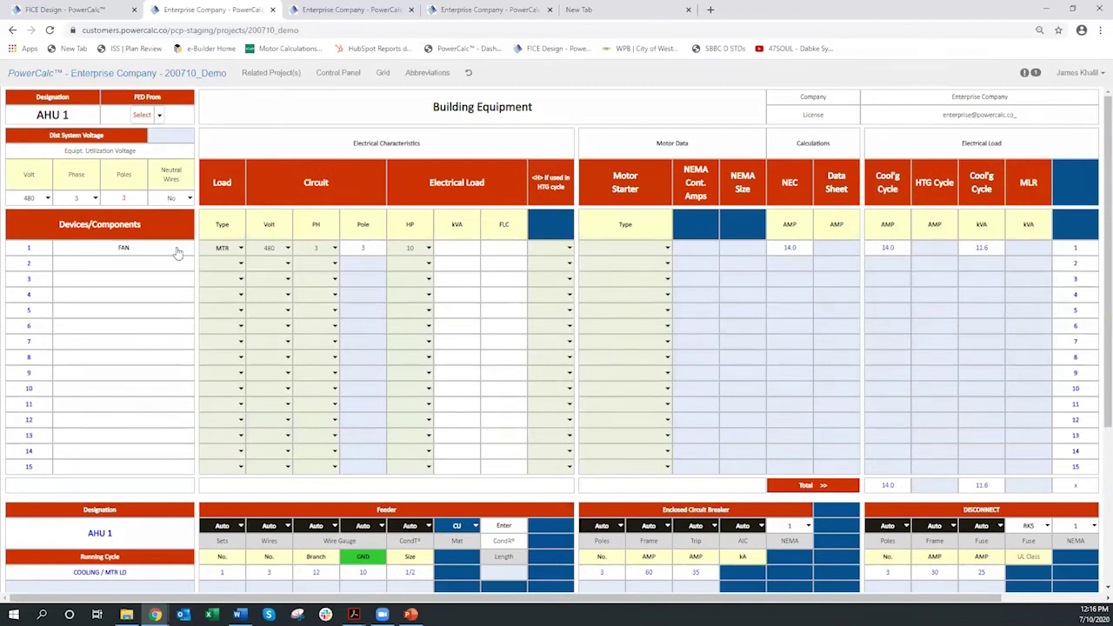
Step: Enter an HTR component in row 2 as an HTR load at 480 V, 3 phase and 12 kVA, and recalculate the equipment
click(137, 263)
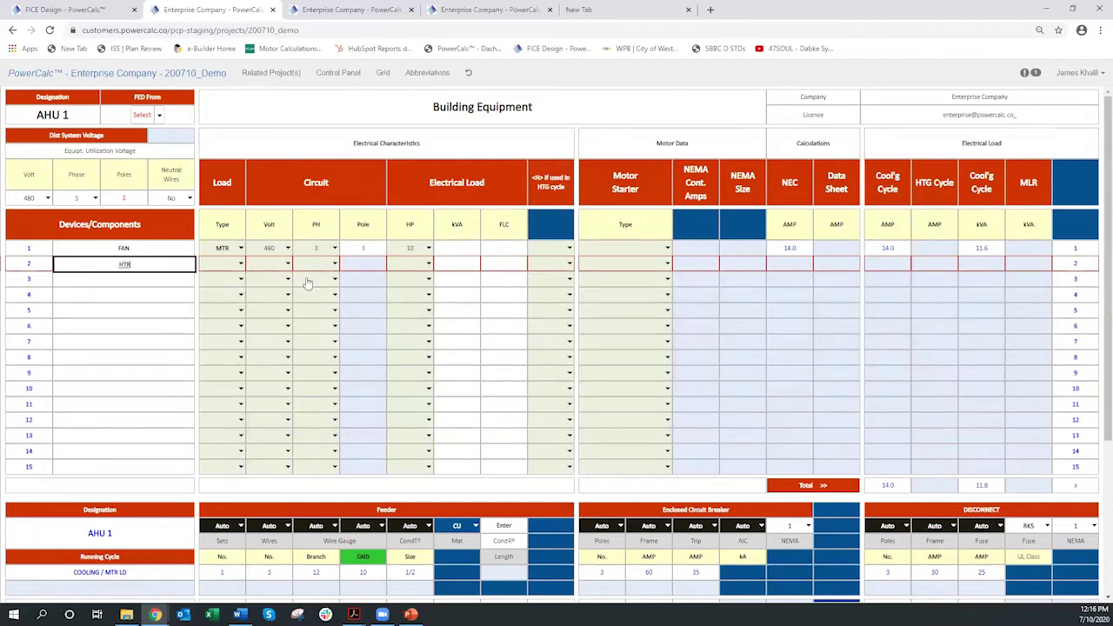
click(240, 266)
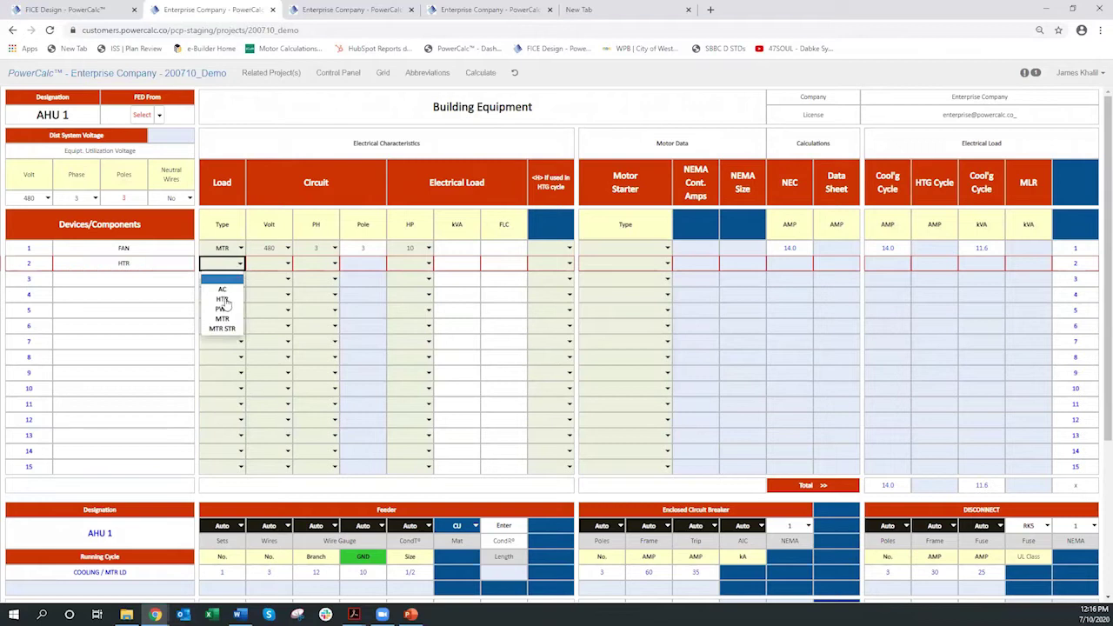
click(225, 298)
click(289, 267)
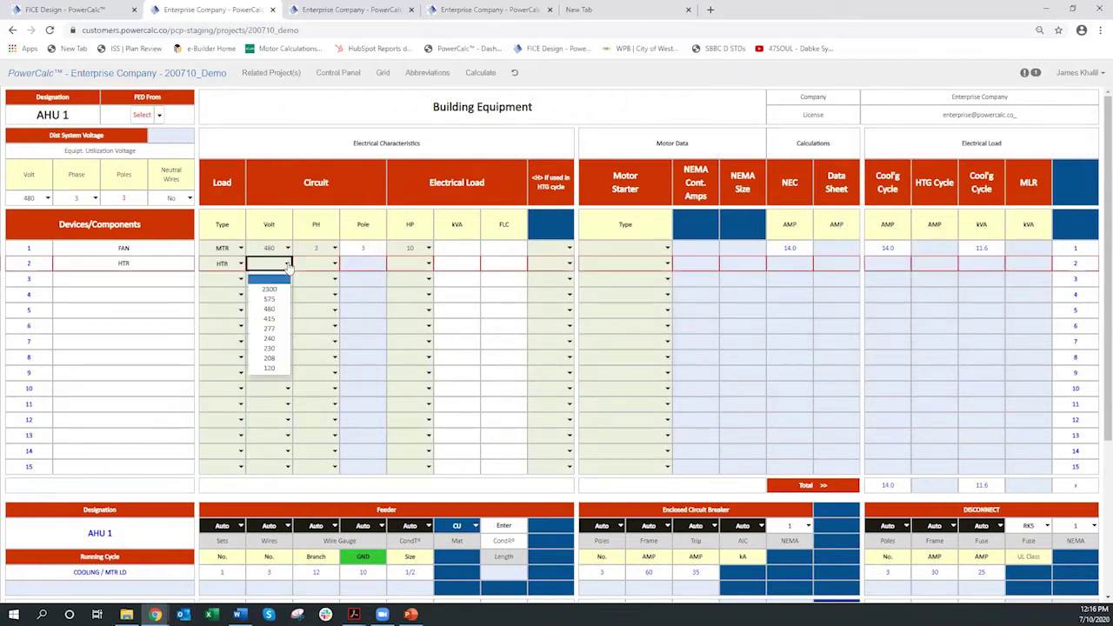
click(268, 314)
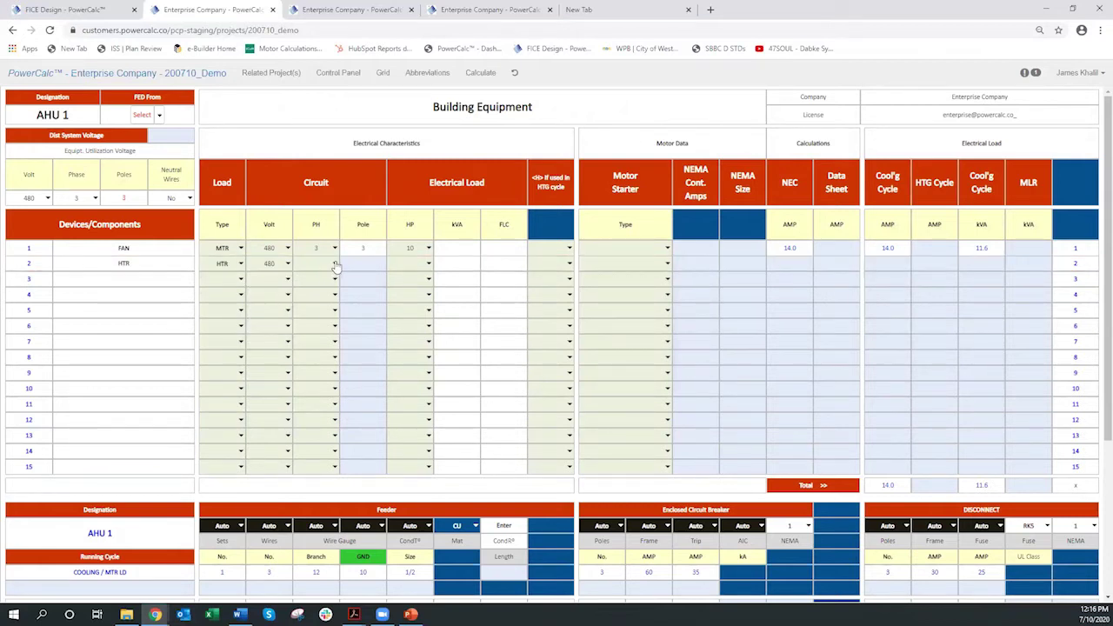
click(335, 265)
click(313, 293)
click(452, 266)
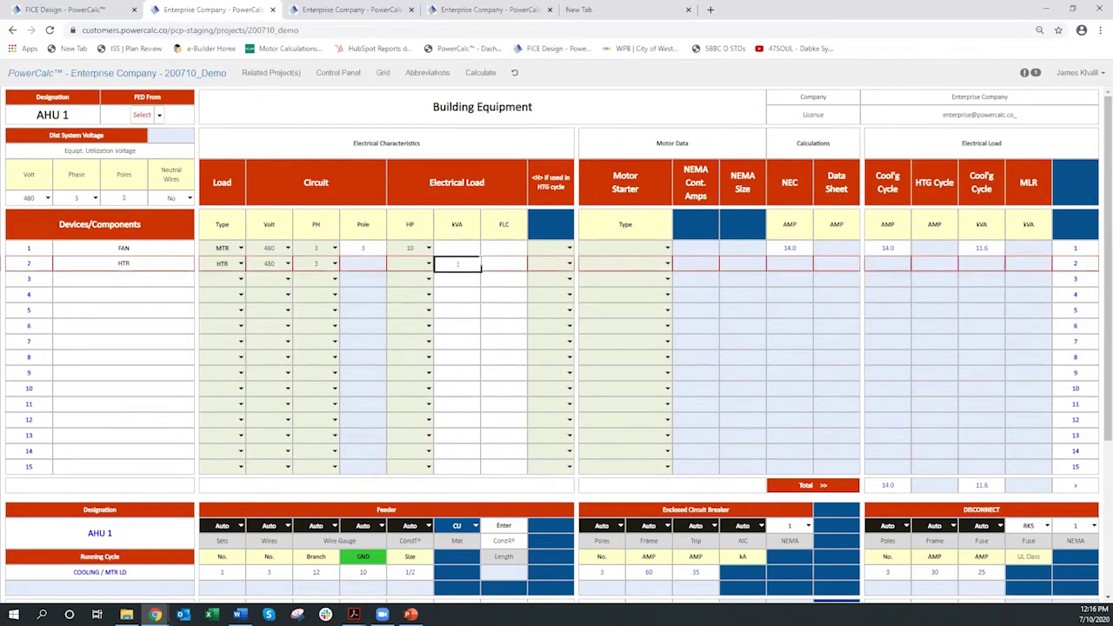
key(Tab)
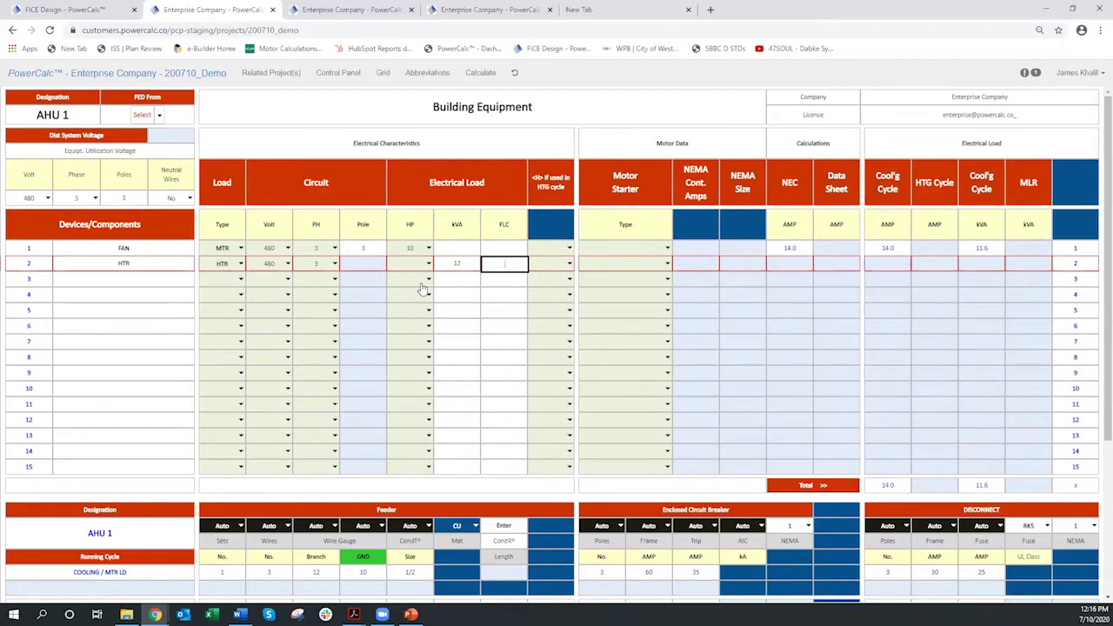
click(487, 74)
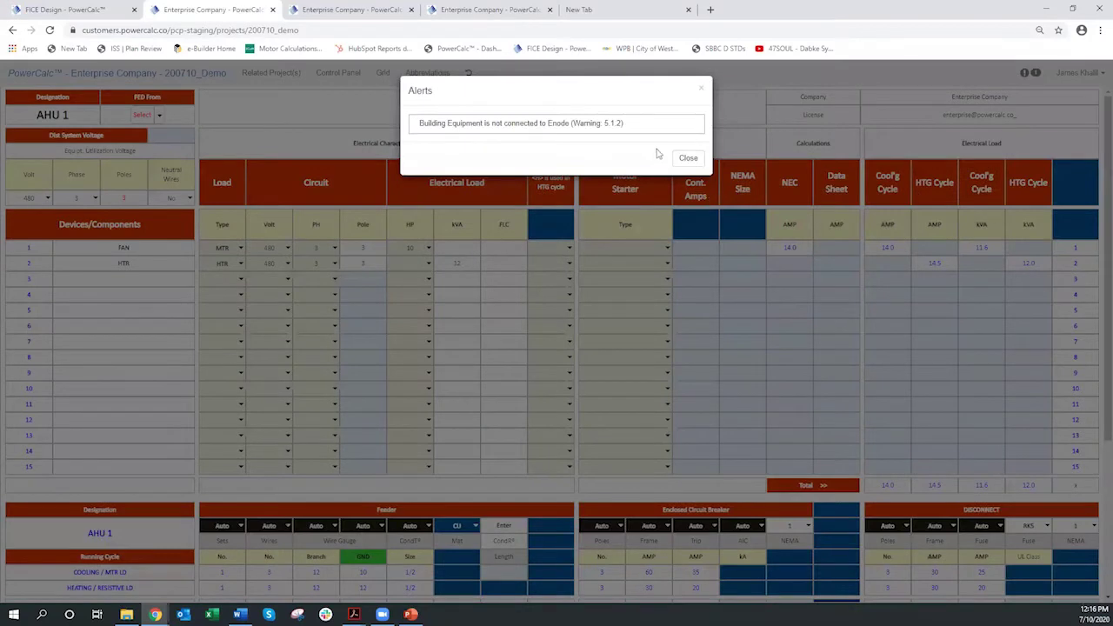
click(688, 158)
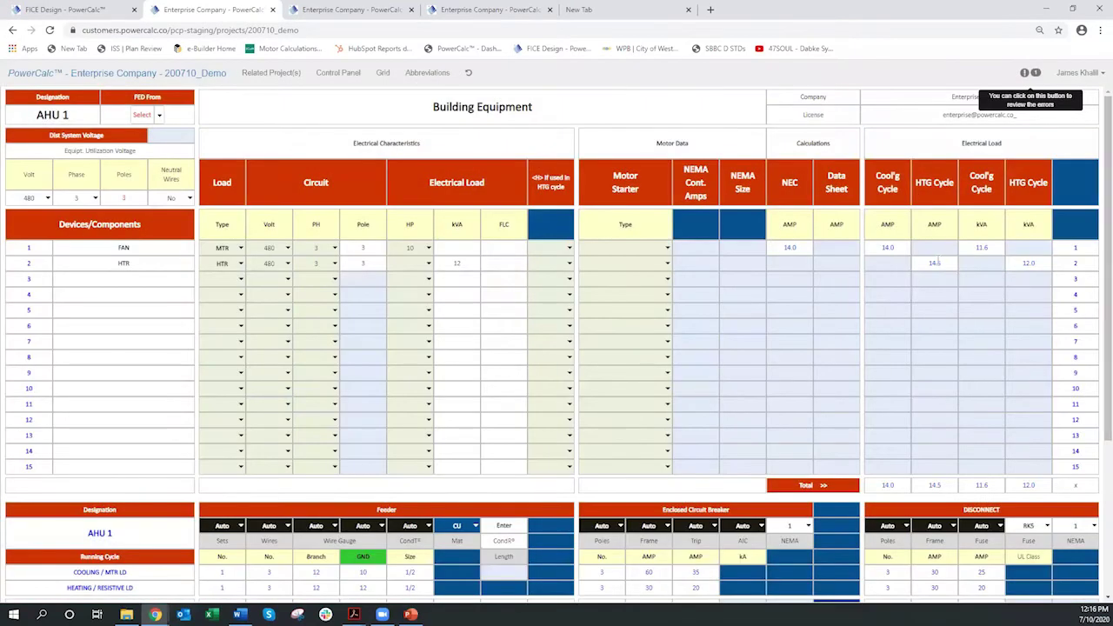
Step: Mark the FAN as used in the heating cycle with H, recalculate, and review the heating-cycle loads and sizing
click(568, 250)
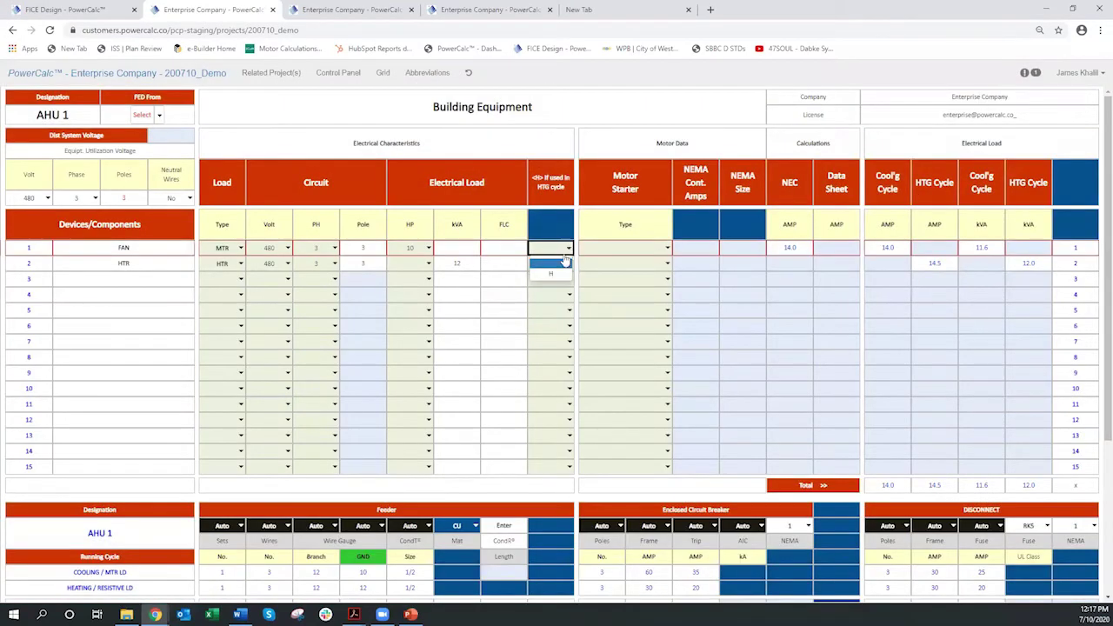
click(557, 275)
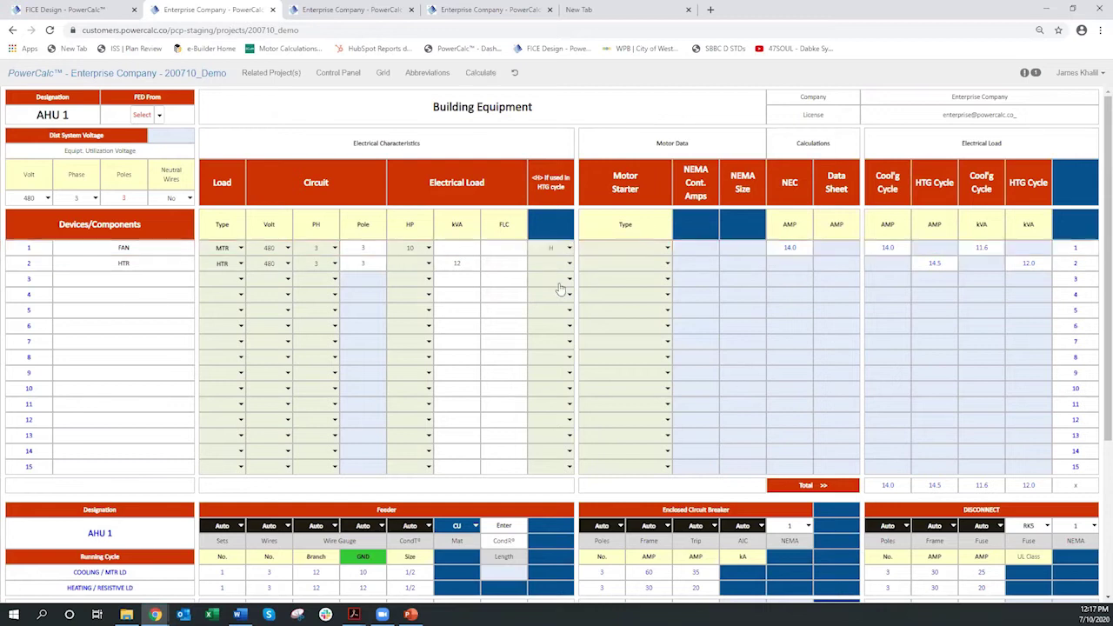
click(478, 75)
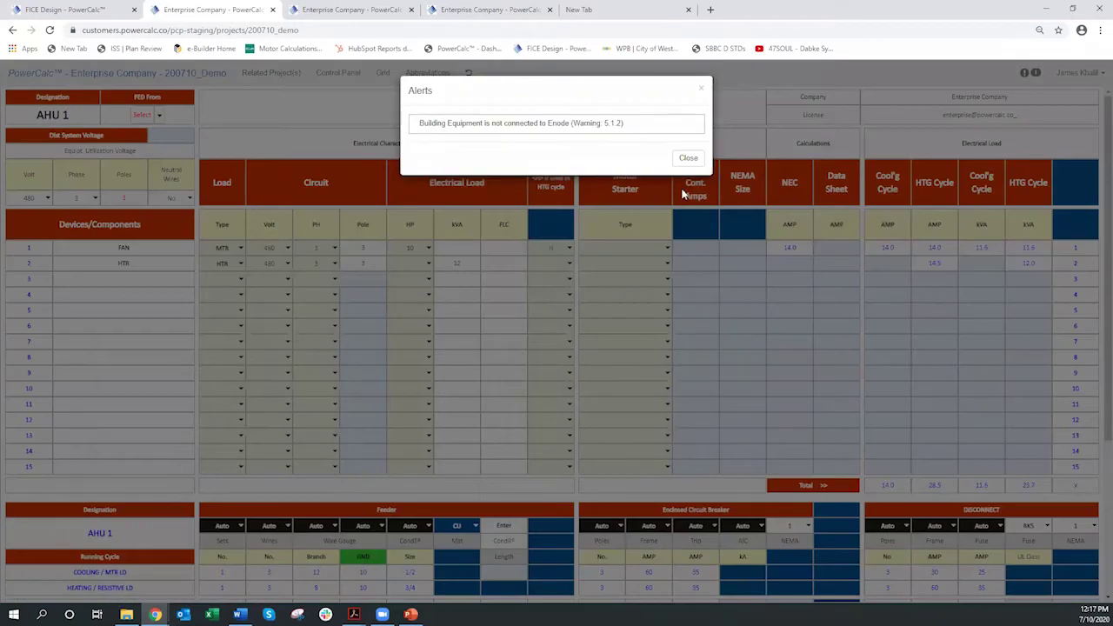
click(698, 158)
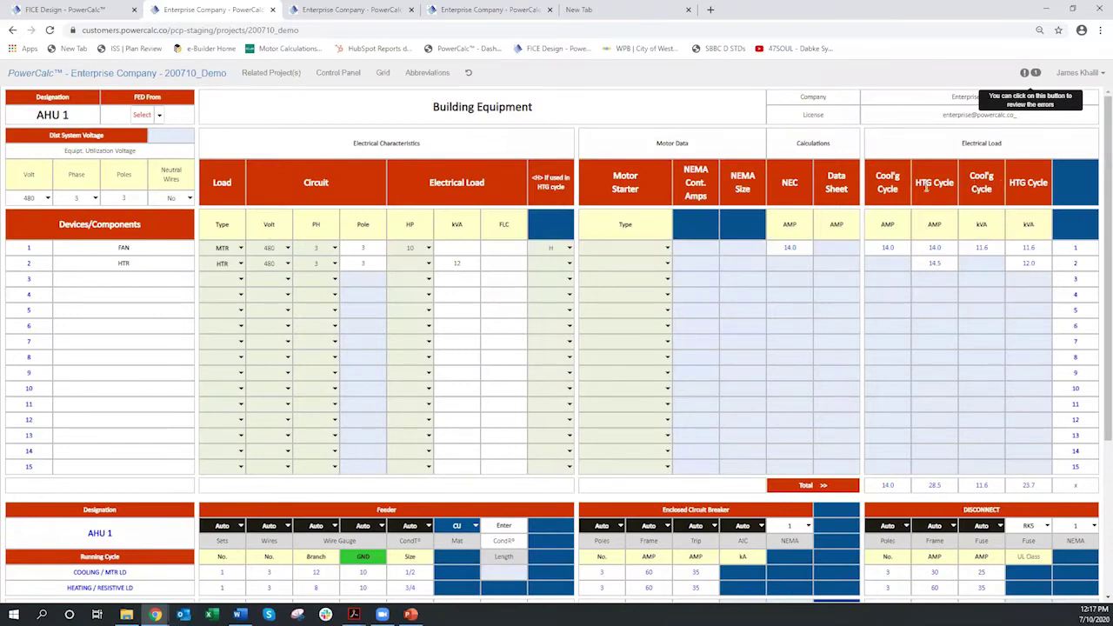
scroll(770, 396, down, 2)
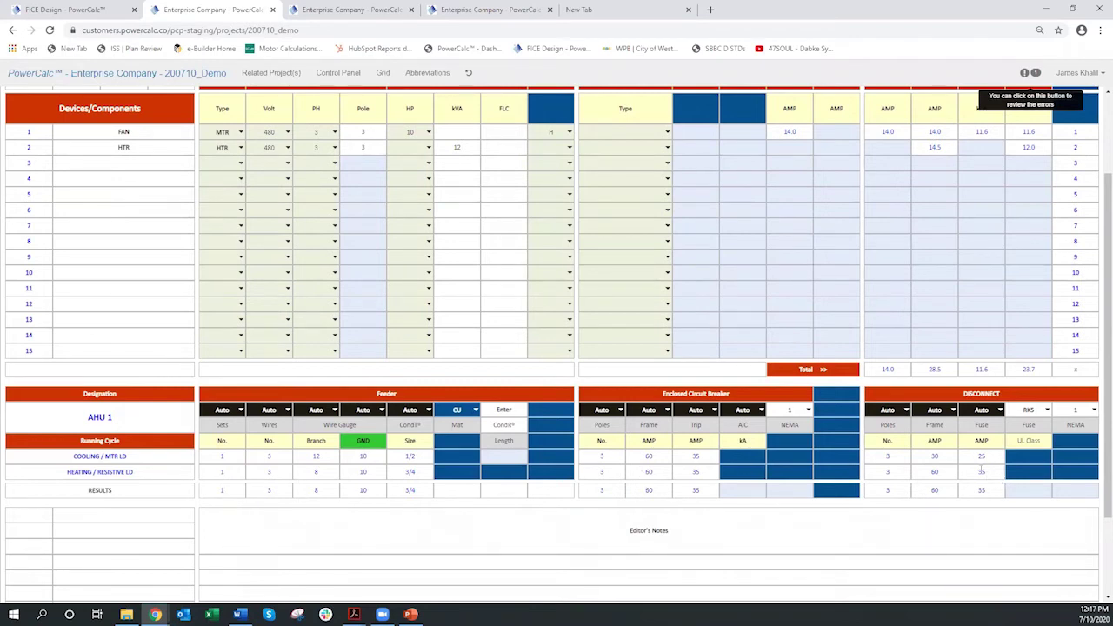
Step: Feed AHU 1 from distribution panelboard DP1 on circuit 1
scroll(434, 409, up, 3)
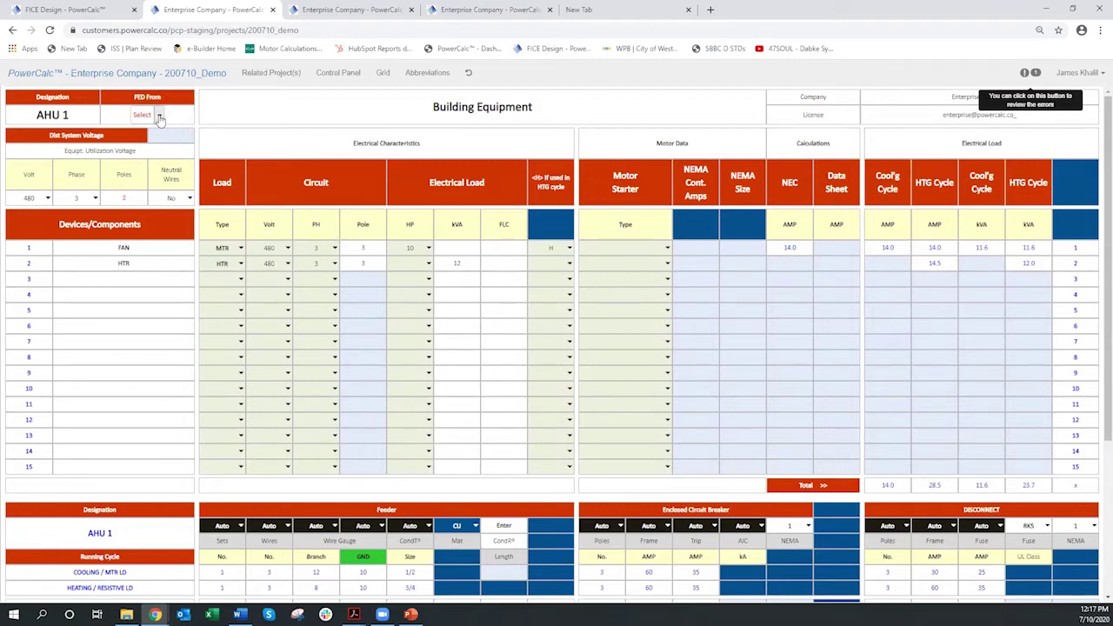
click(160, 116)
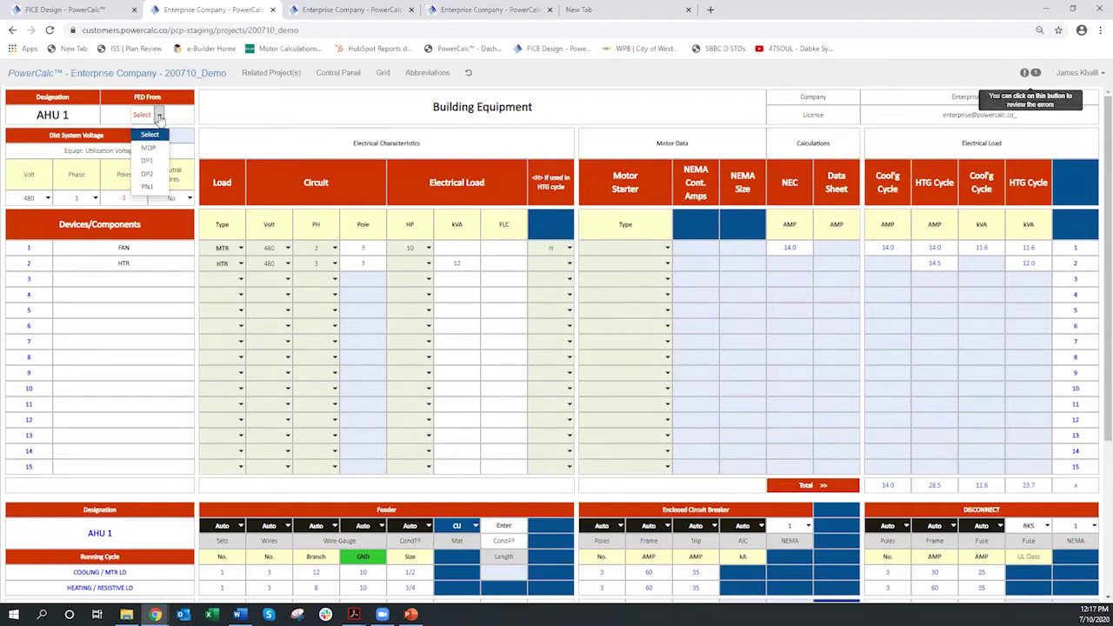
click(147, 162)
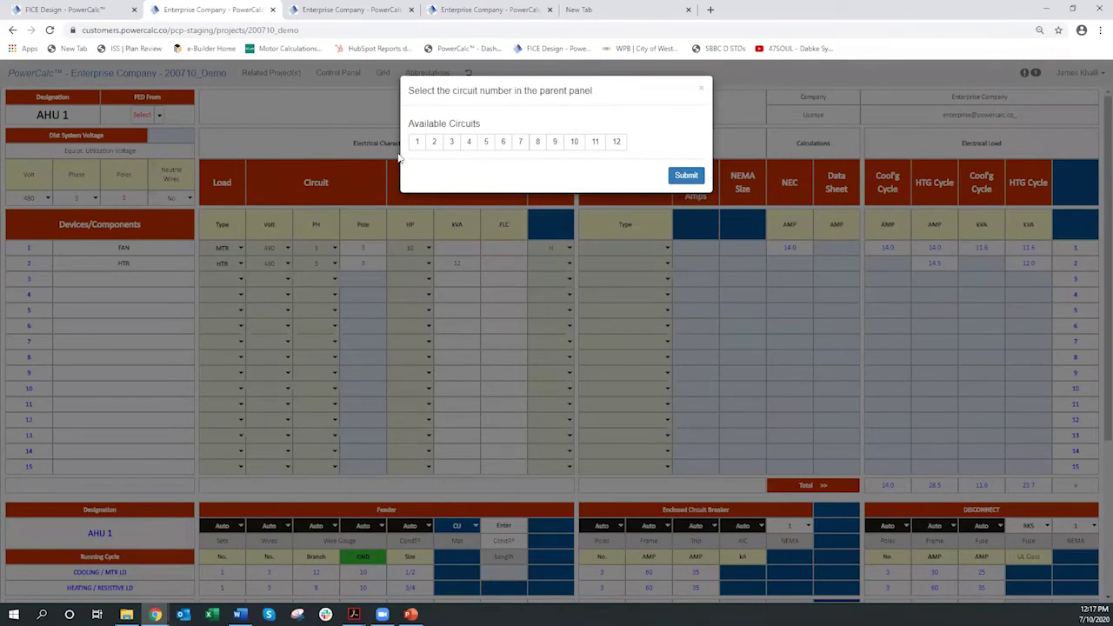
click(419, 142)
click(686, 176)
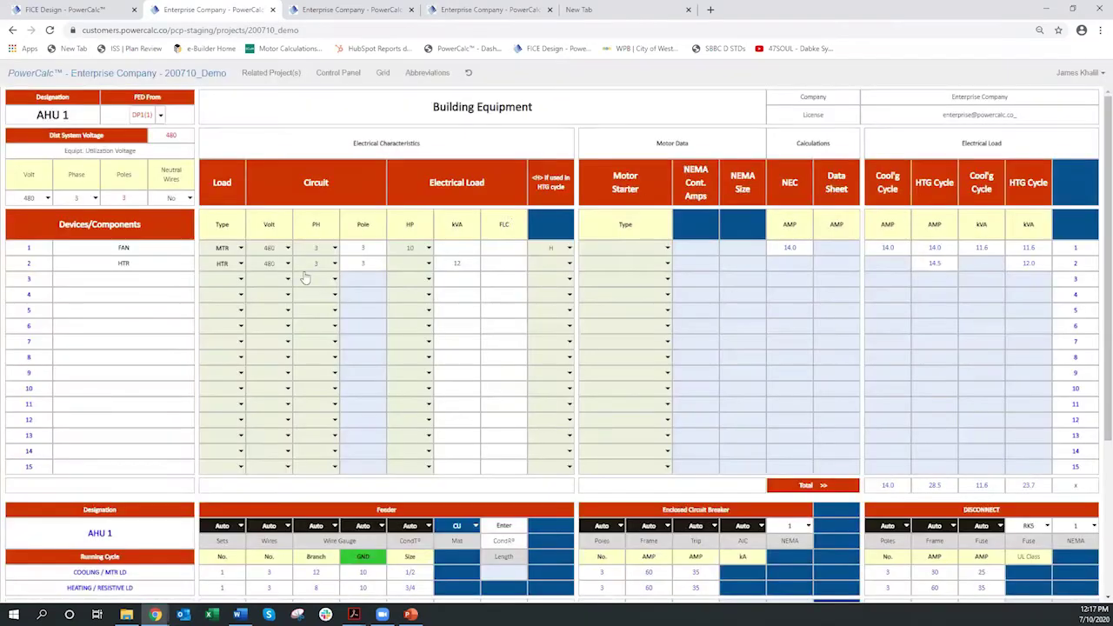
Step: Open distribution panelboard DP1 from AHU 1's feed source, dismiss the alerts, and rename the panelboard DPH
click(142, 116)
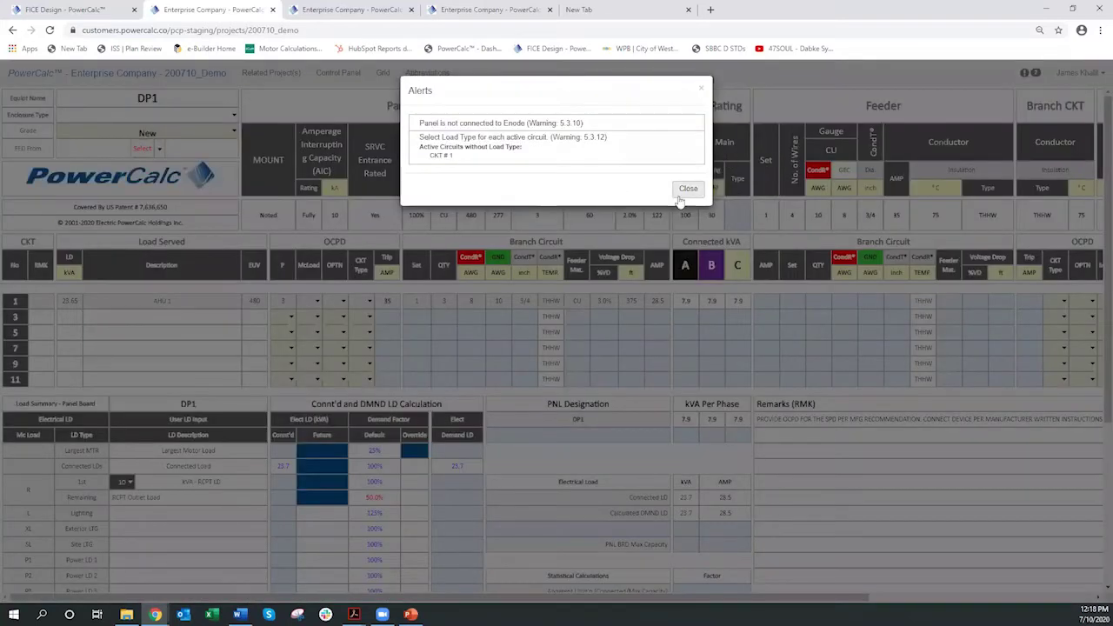
click(683, 190)
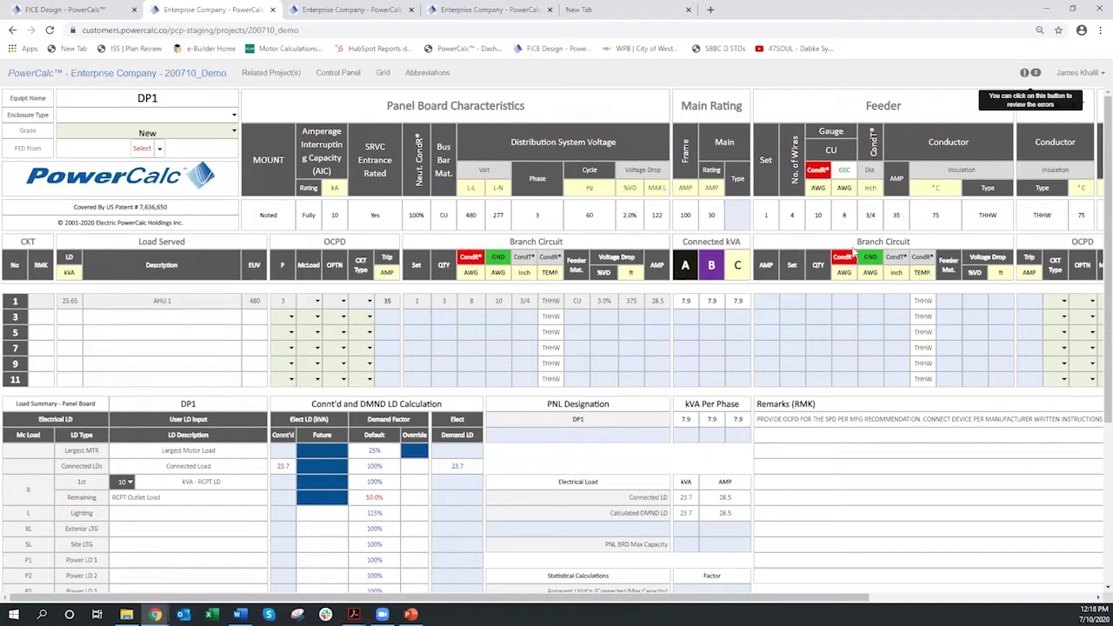
click(150, 99)
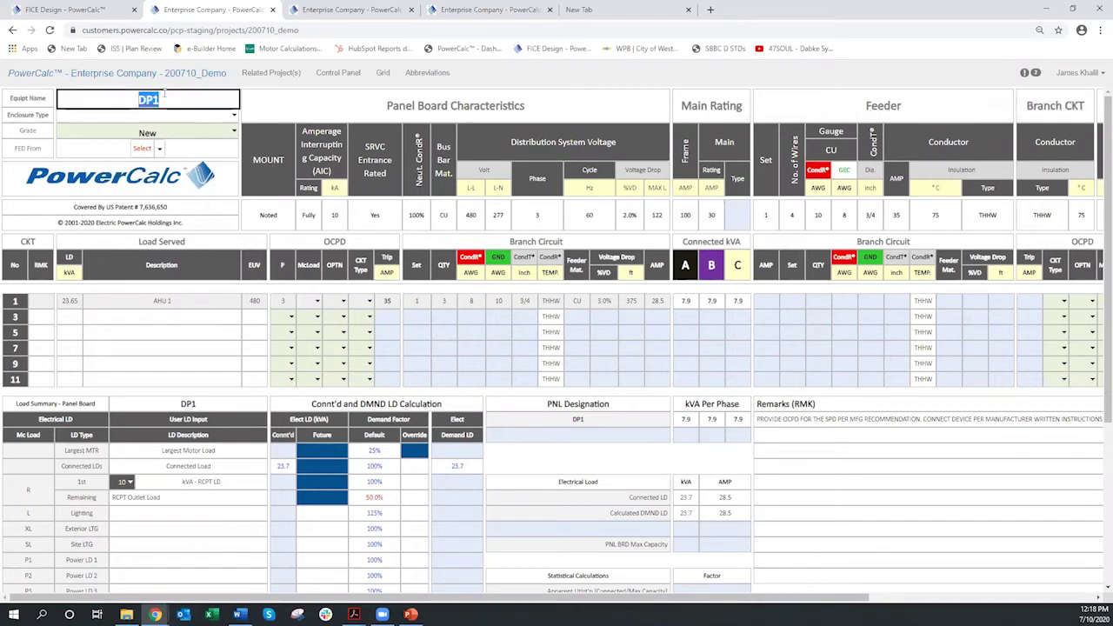
click(165, 97)
key(BackSpace)
text(H)
Step: Add a second building equipment item to the project and dismiss its alert
click(337, 75)
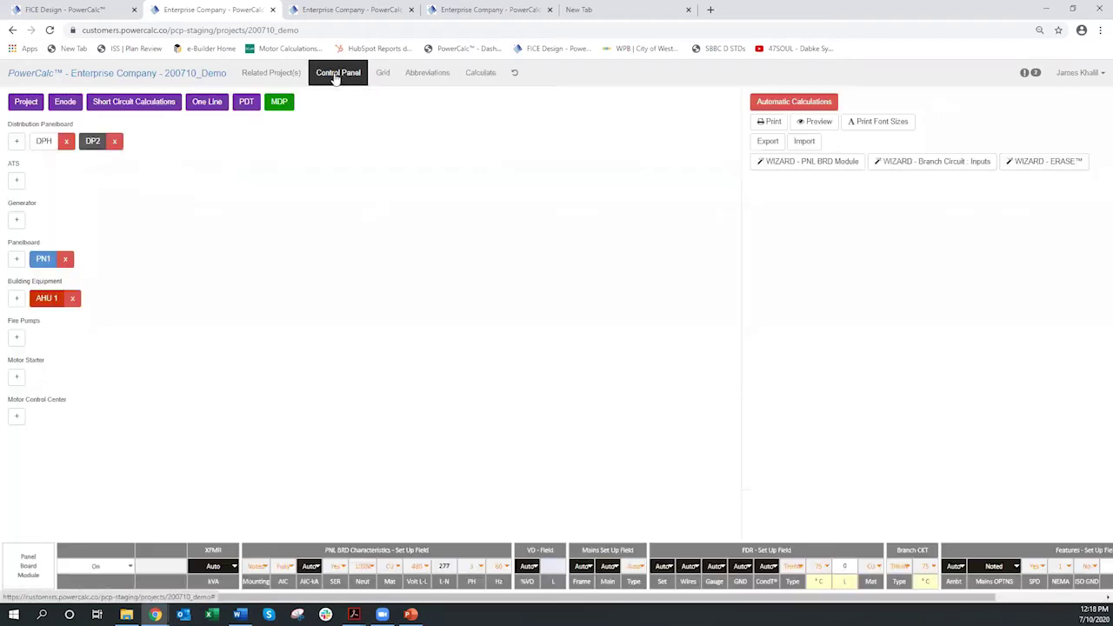
click(16, 298)
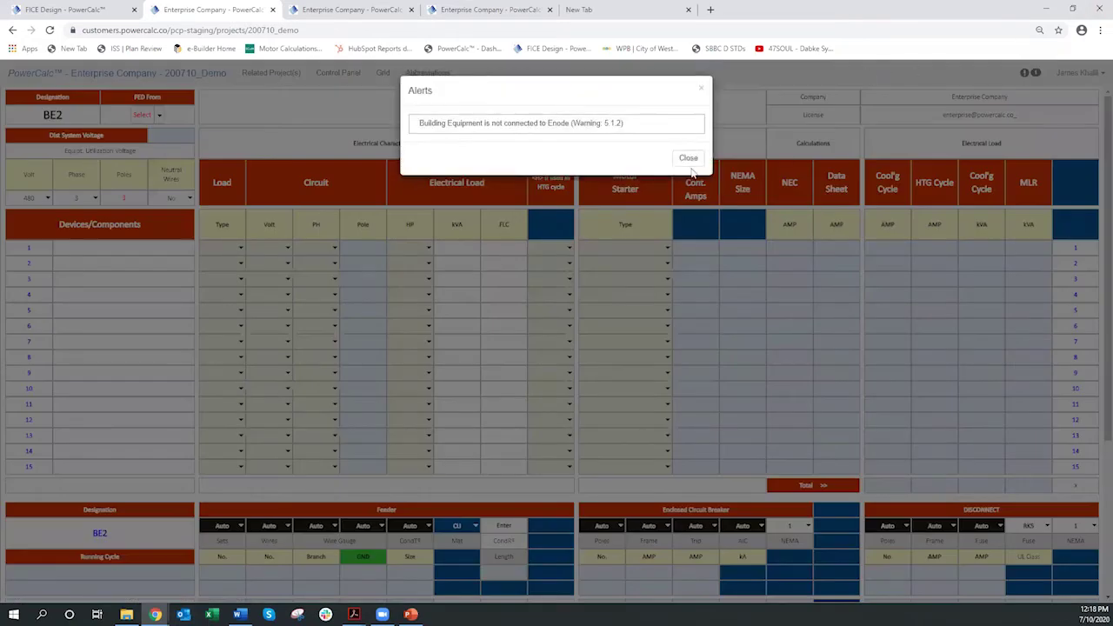
click(686, 158)
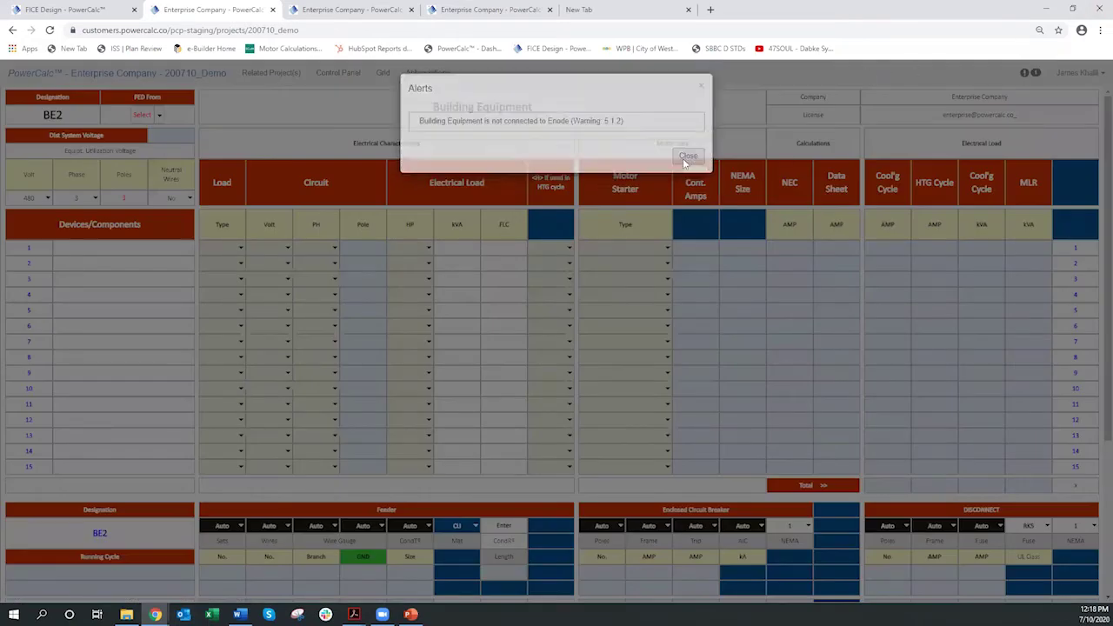
Step: Open panelboard PN1, dismiss its alert, look over its circuit schedule, and rename the panelboard LH
click(346, 76)
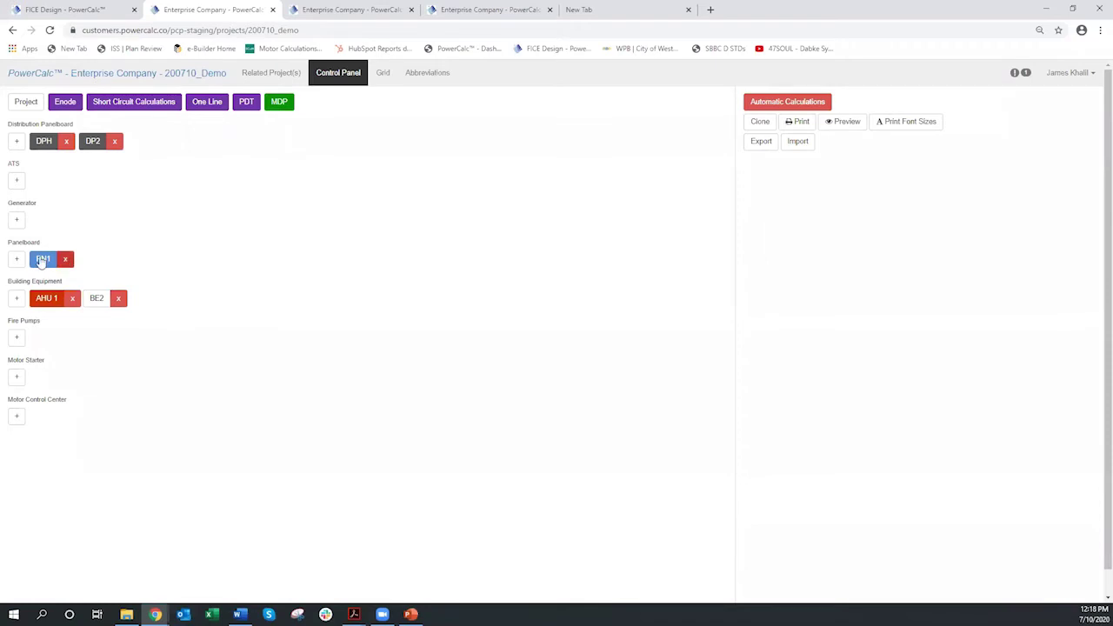
click(43, 261)
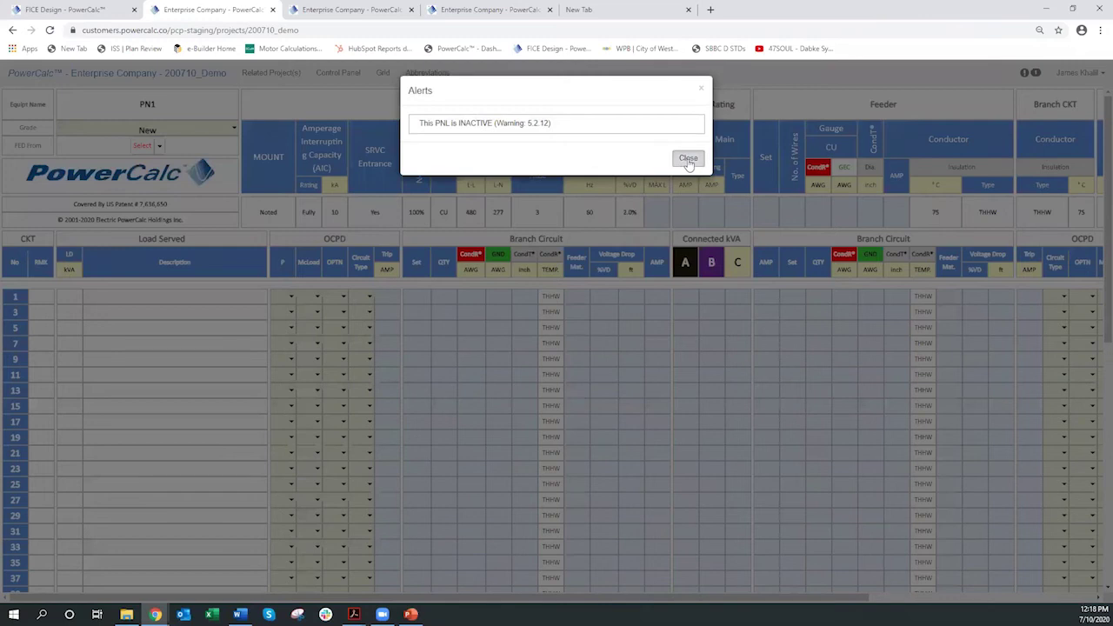
click(688, 162)
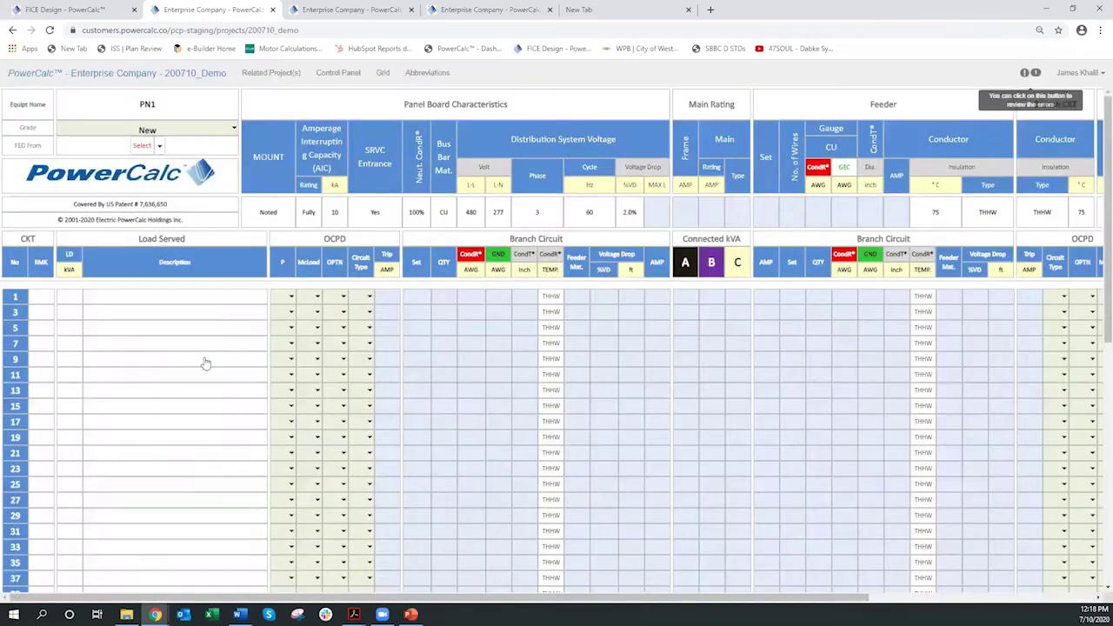
scroll(730, 417, down, 1)
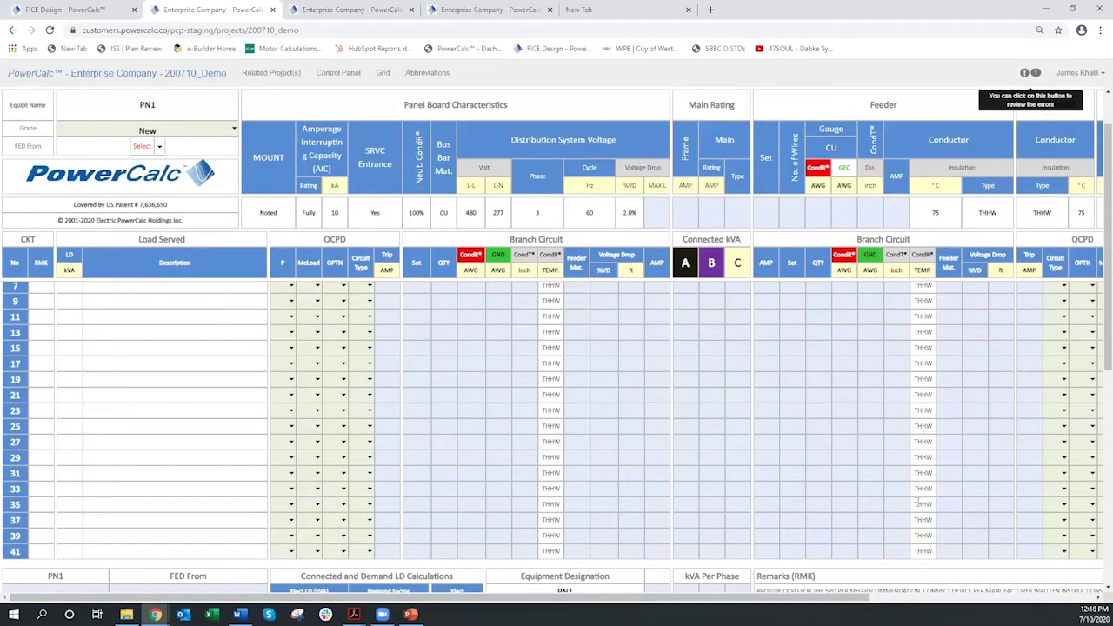
scroll(765, 449, up, 1)
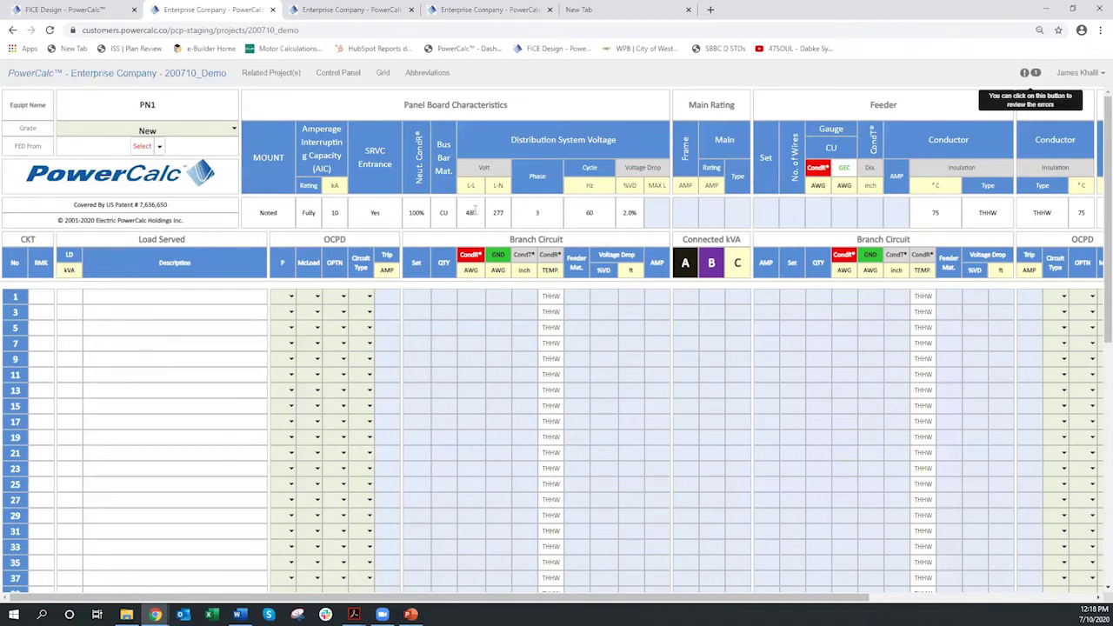
click(148, 105)
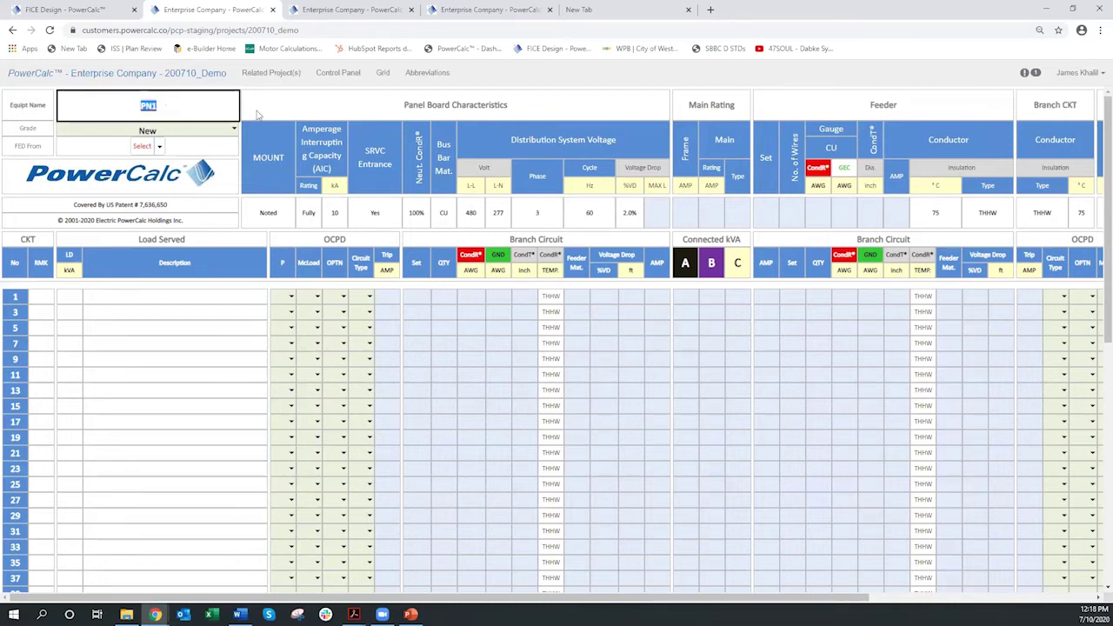
text(L)
text(h)
key(Return)
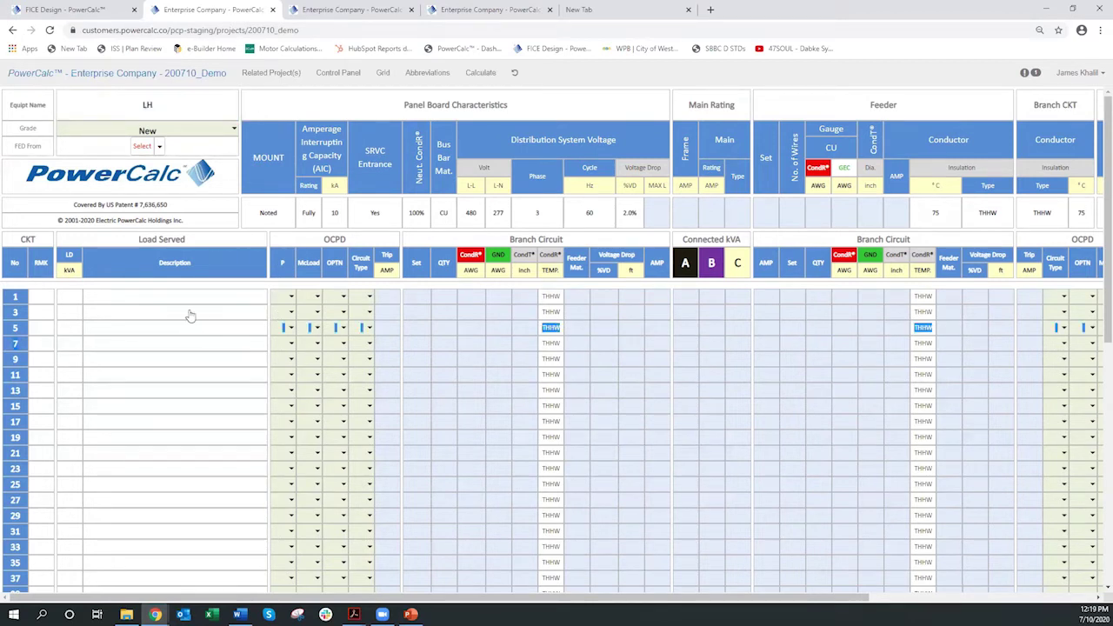
Step: Enter a 4 kVA, 1-pole load described as LTG on circuit 1 of panelboard LH, calculate, and dismiss the alerts
click(176, 297)
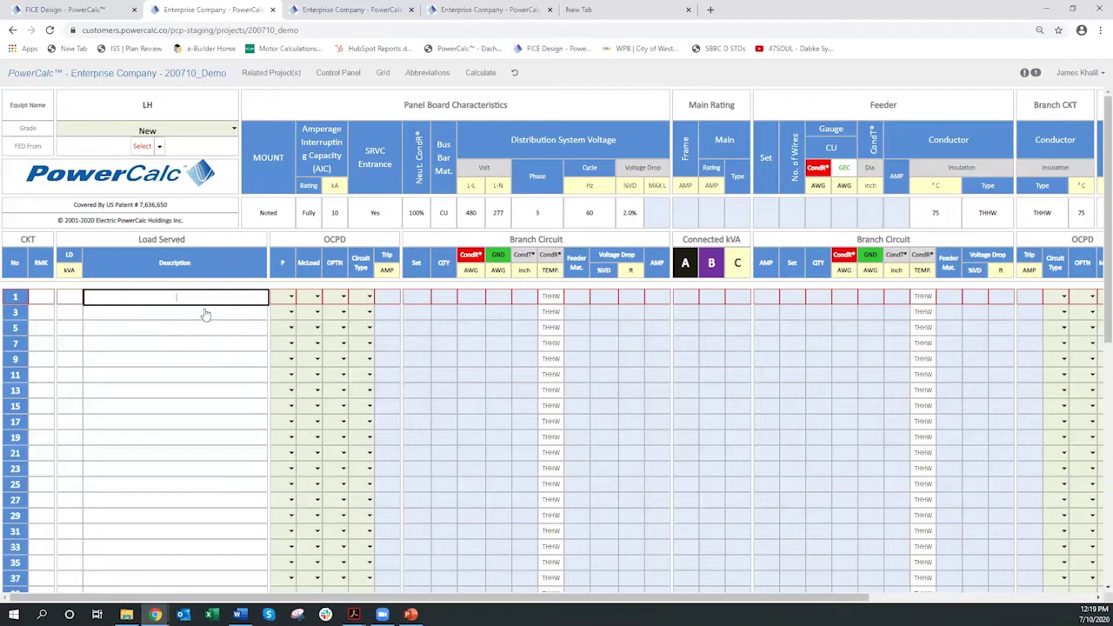
text(TG)
click(70, 299)
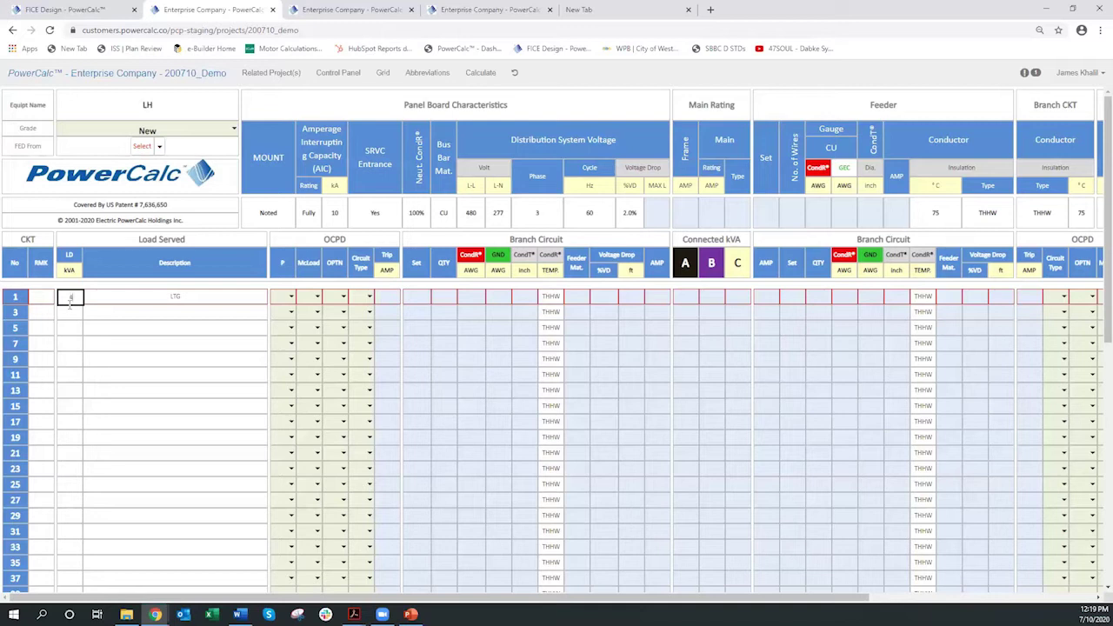
key(Tab)
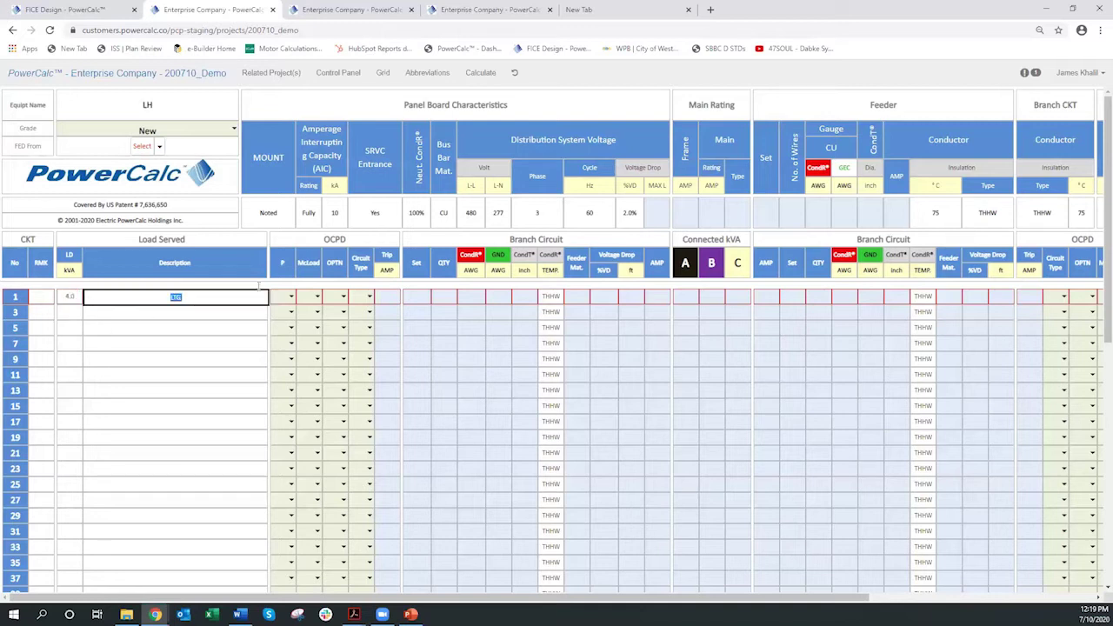
click(291, 297)
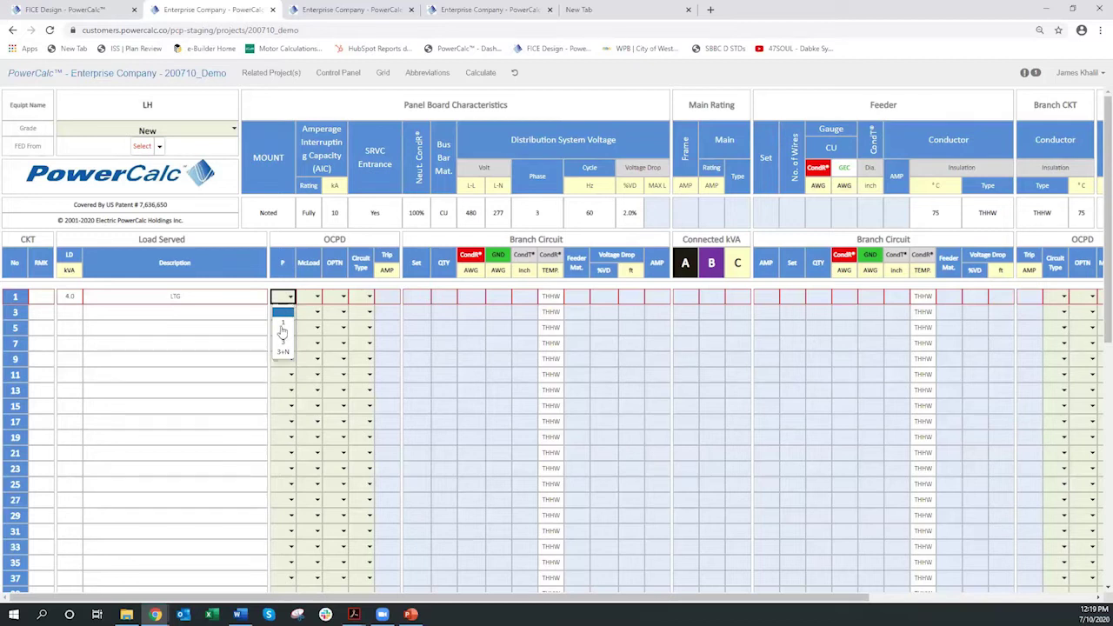
click(285, 324)
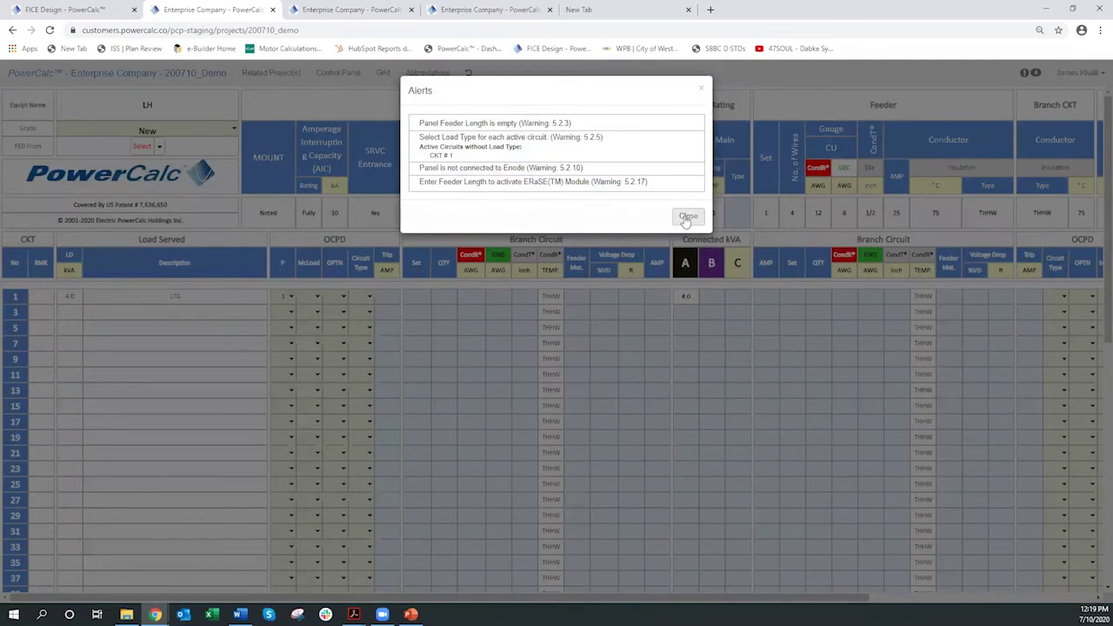
click(687, 217)
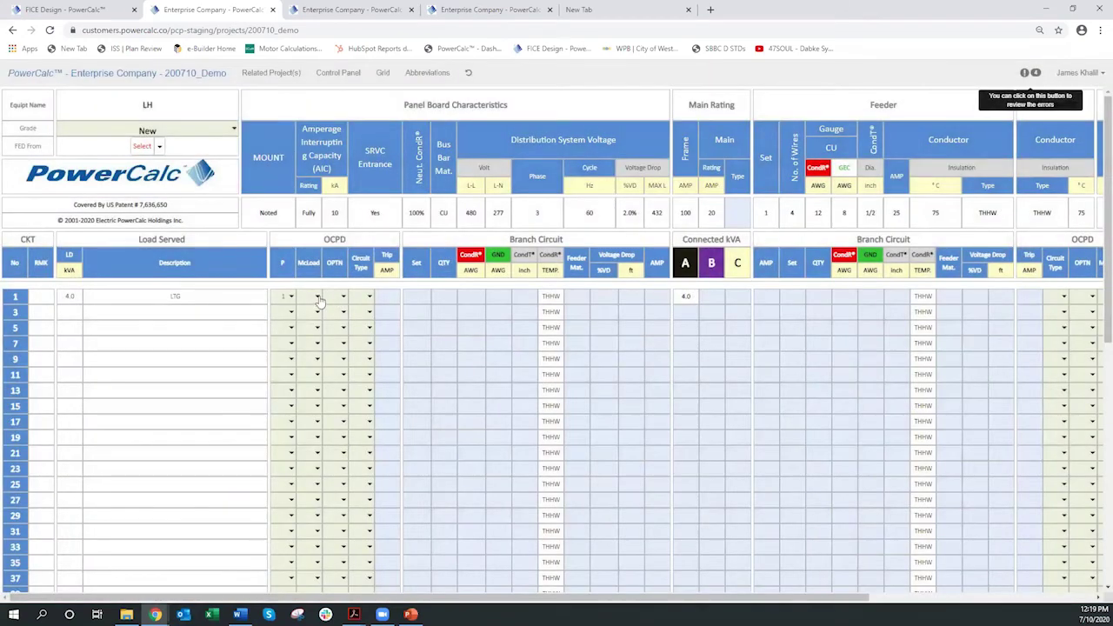
Step: Set circuit 1's load type to L, recalculate panelboard LH, and review its branch circuit sizing and lighting demand load
click(318, 298)
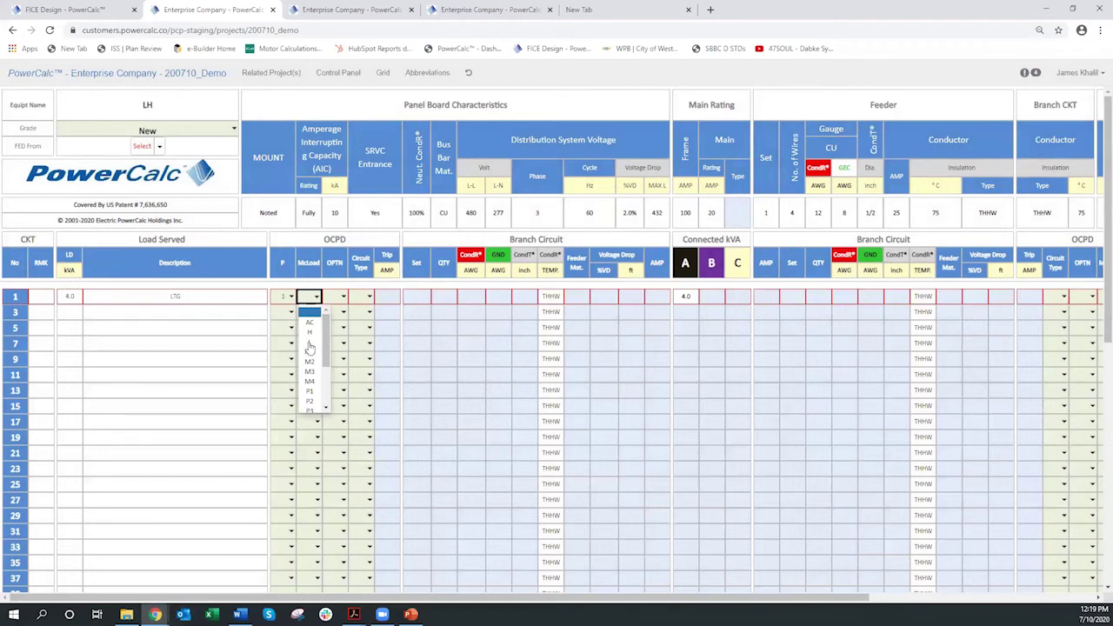
click(310, 344)
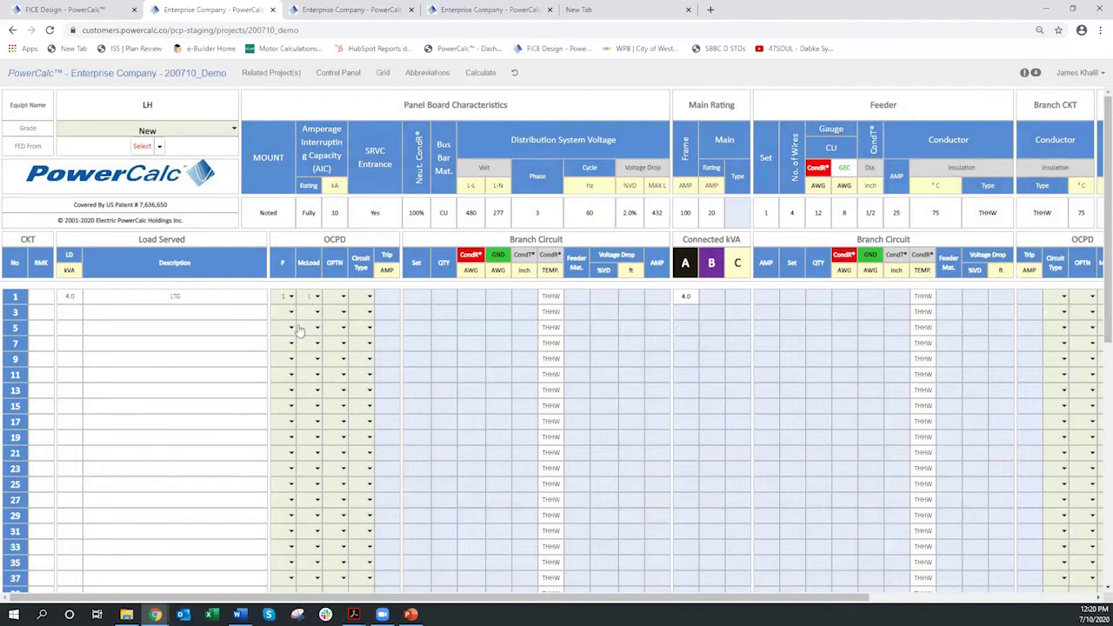
scroll(209, 360, down, 5)
scroll(209, 357, down, 2)
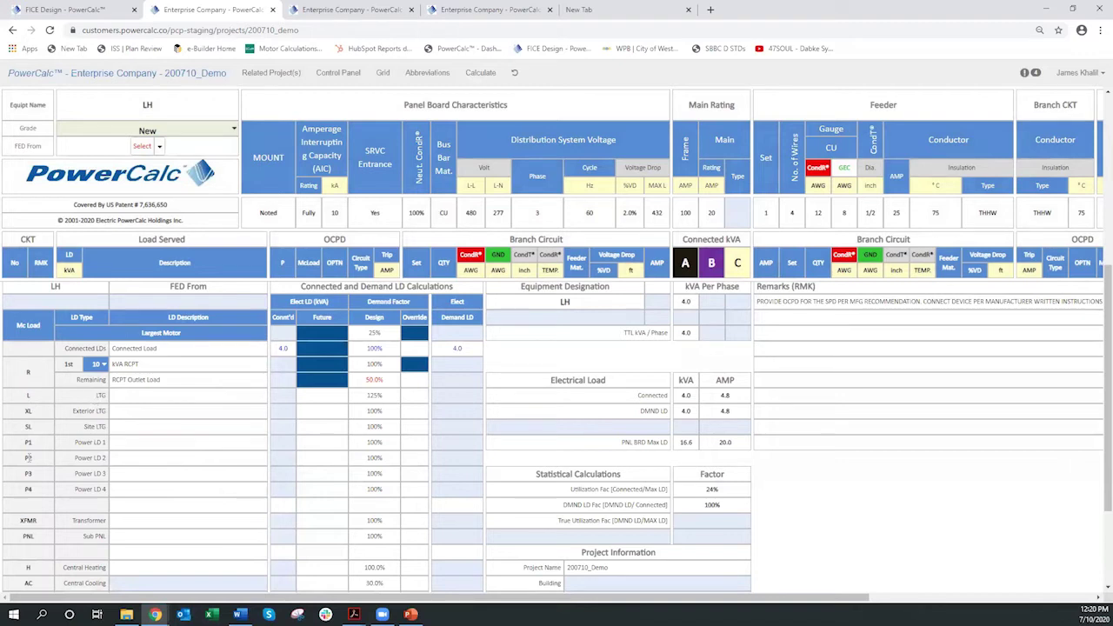
scroll(240, 420, up, 4)
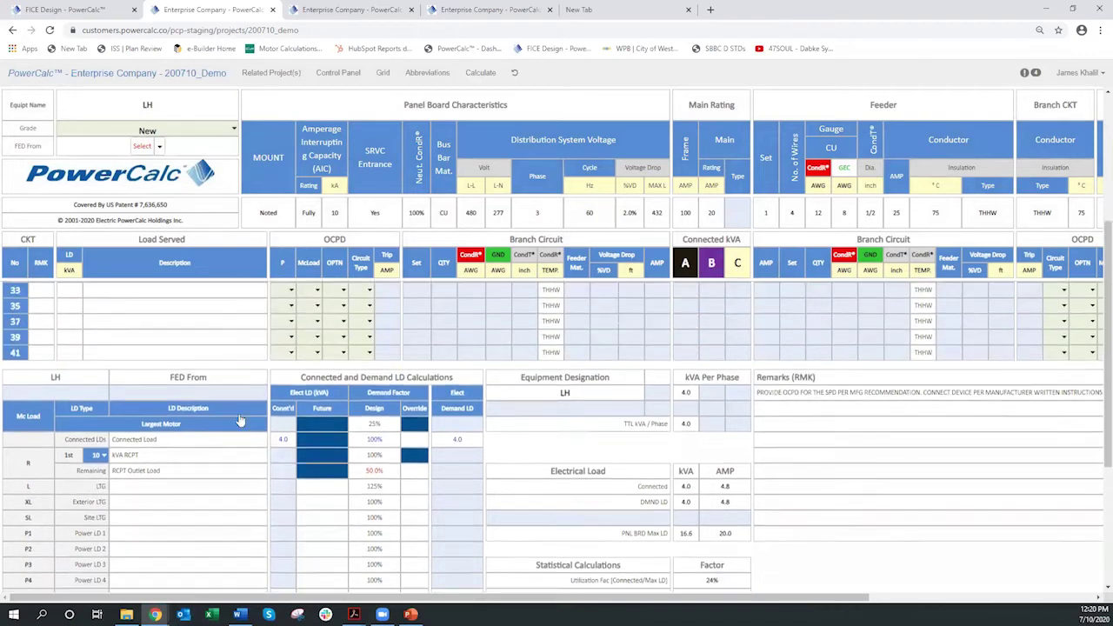
scroll(240, 420, up, 2)
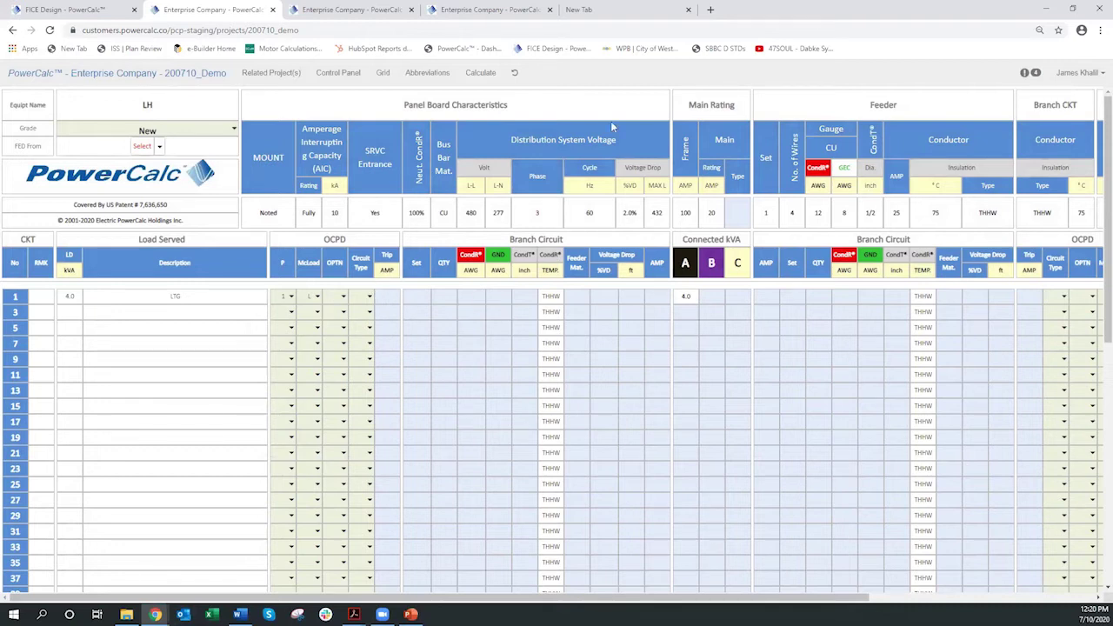
click(481, 75)
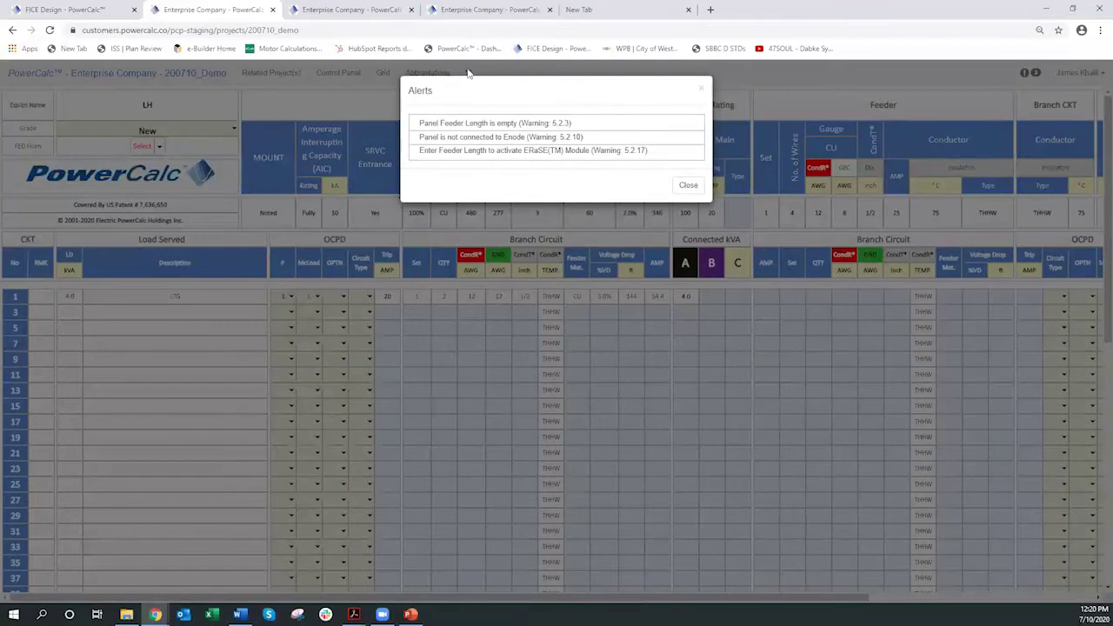
click(688, 186)
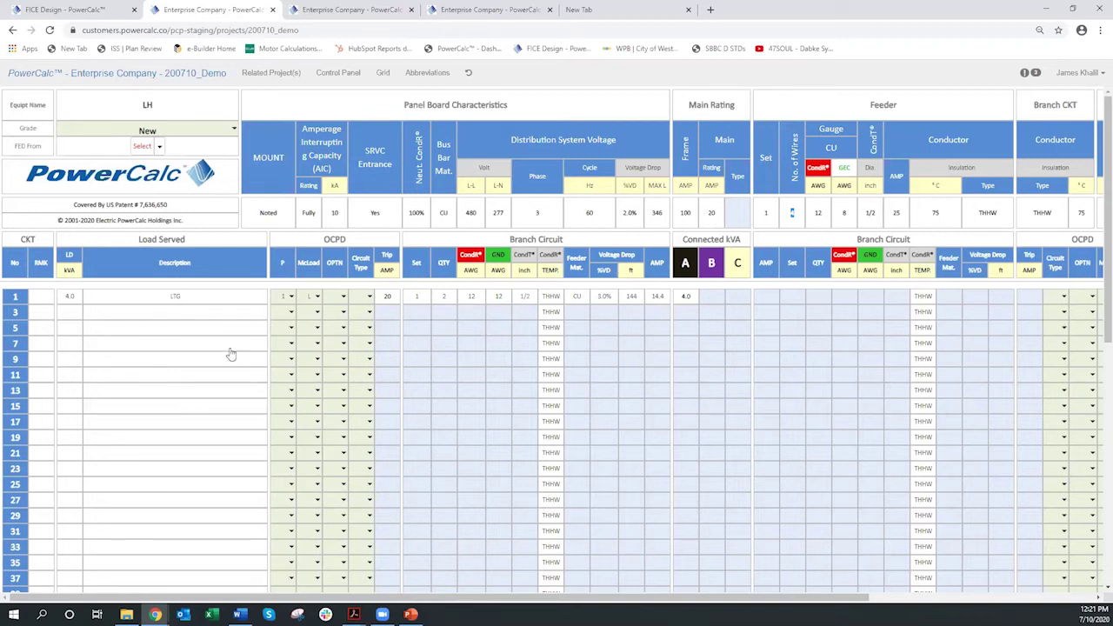
scroll(219, 348, down, 10)
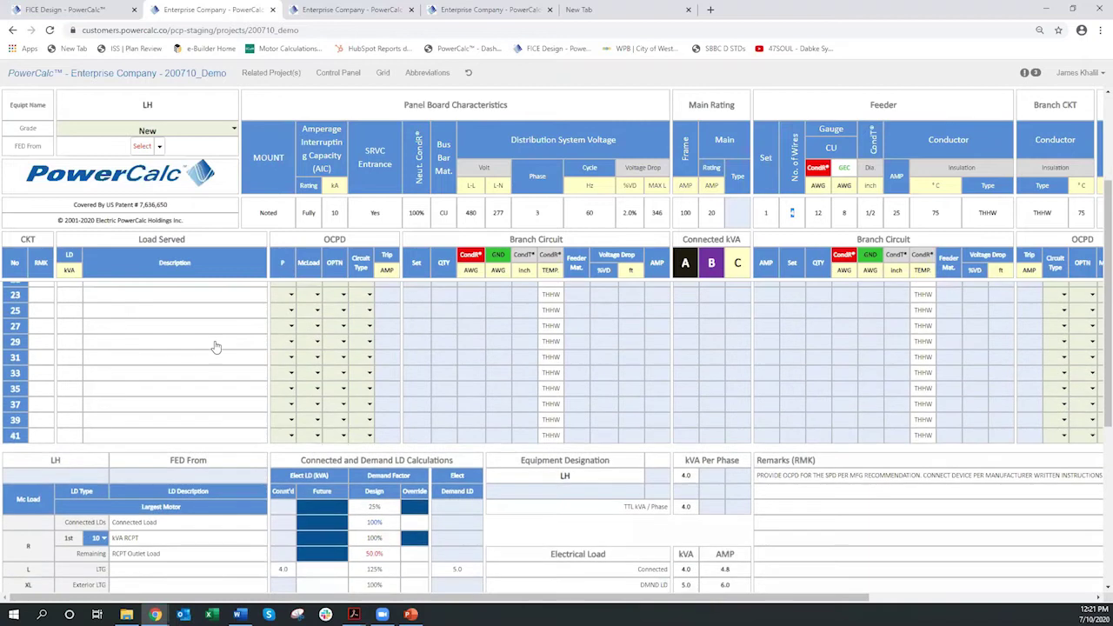
scroll(215, 346, down, 2)
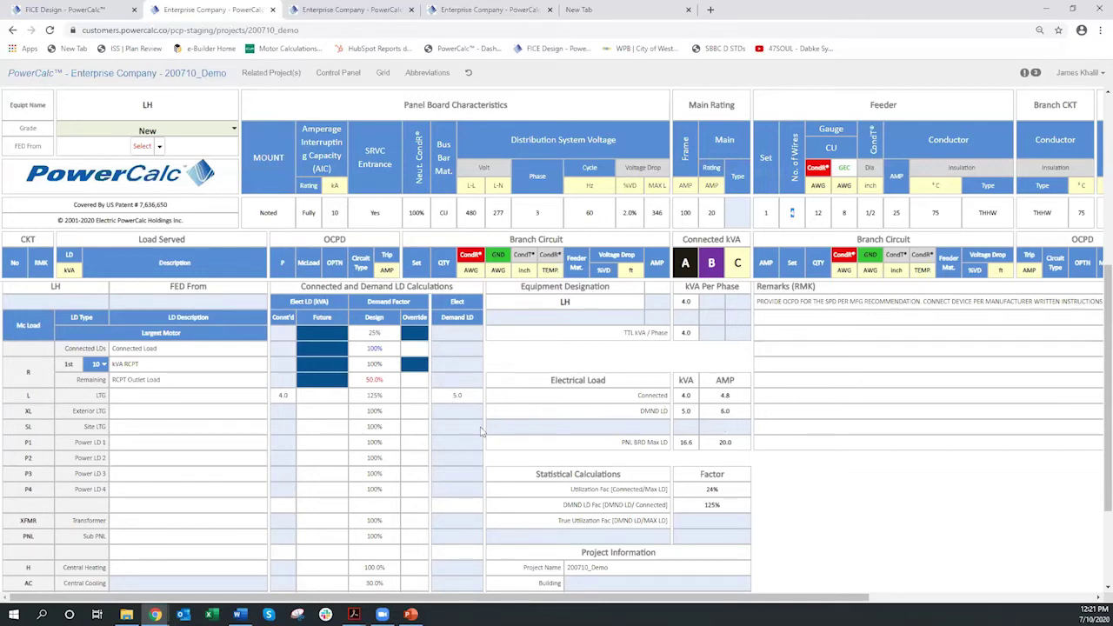
scroll(458, 426, up, 6)
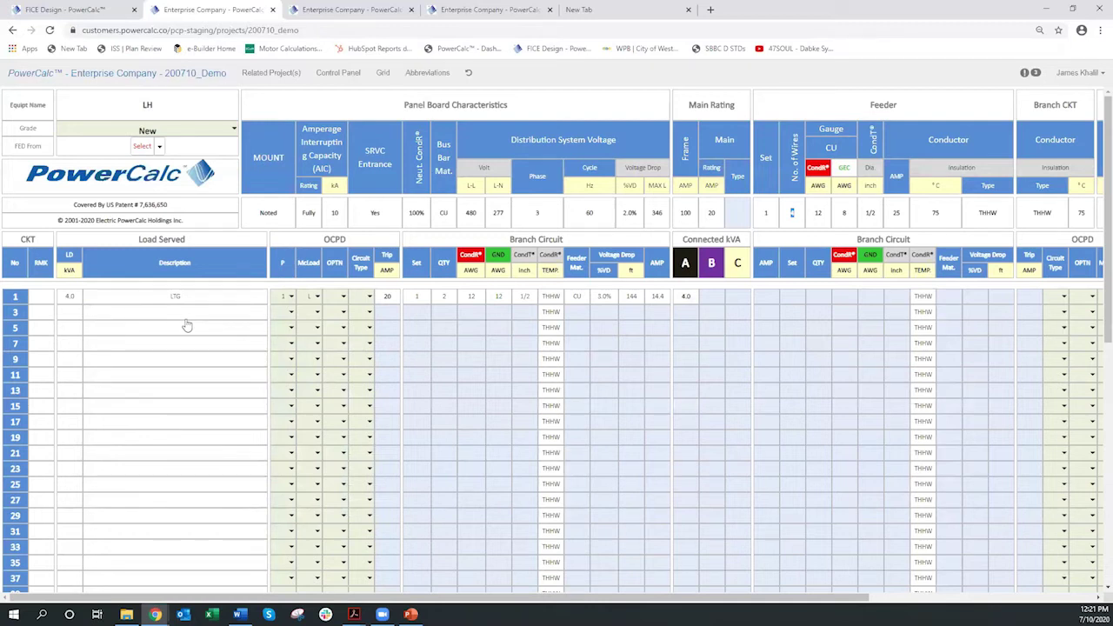
Step: Use the Branch Circuit Inputs wizard for panelboard LH to assign circuit 2 a 5 kVA, 2-pole load of type L
click(341, 76)
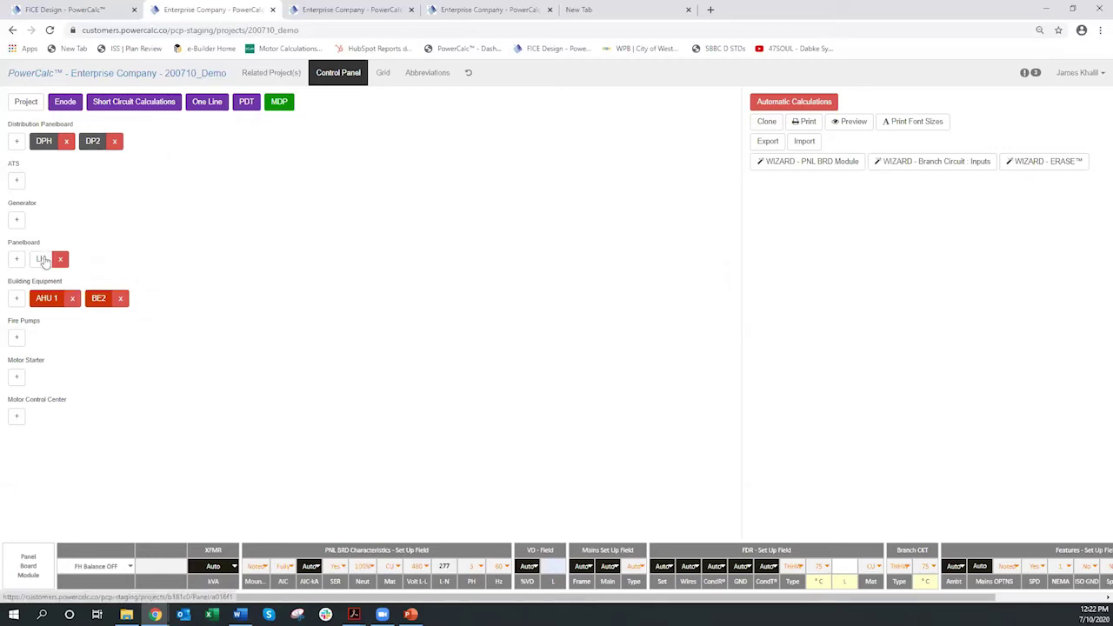
click(928, 165)
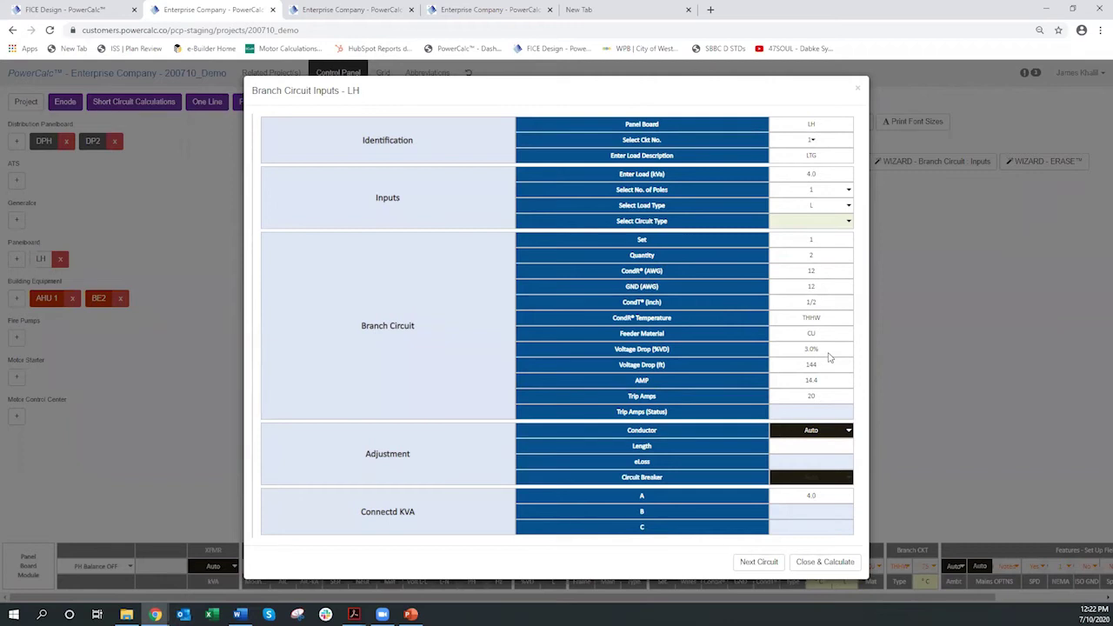
click(818, 143)
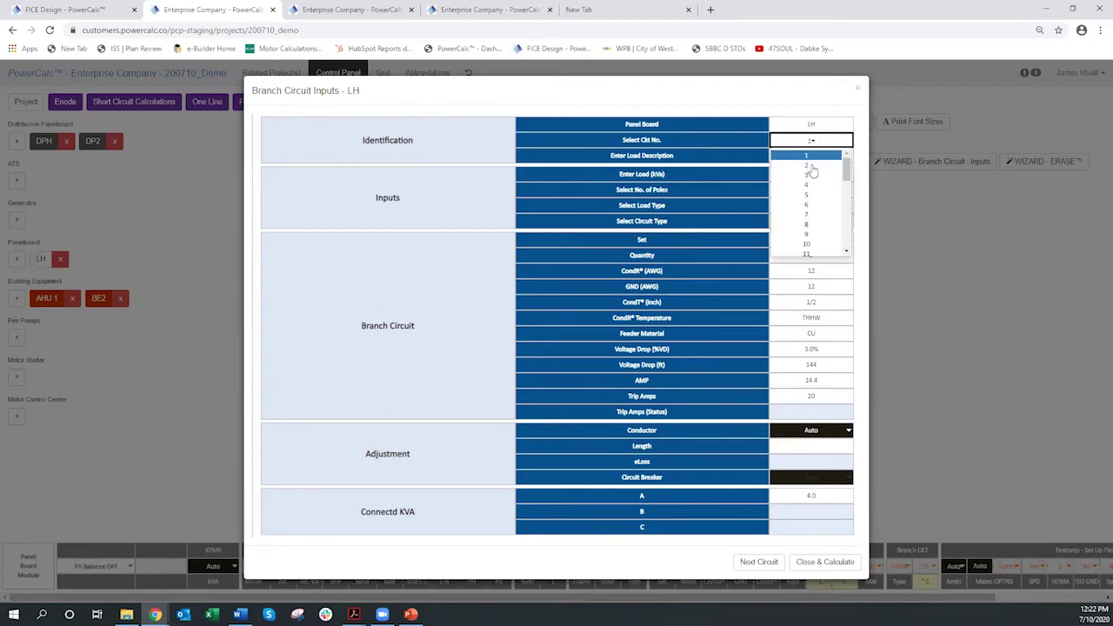
click(807, 167)
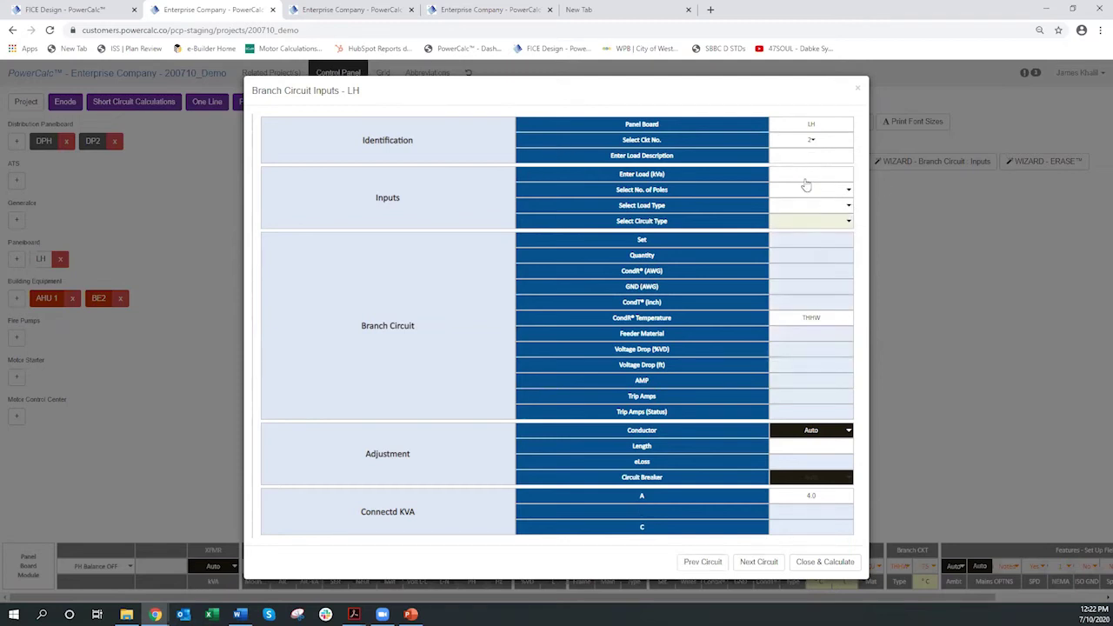
click(809, 173)
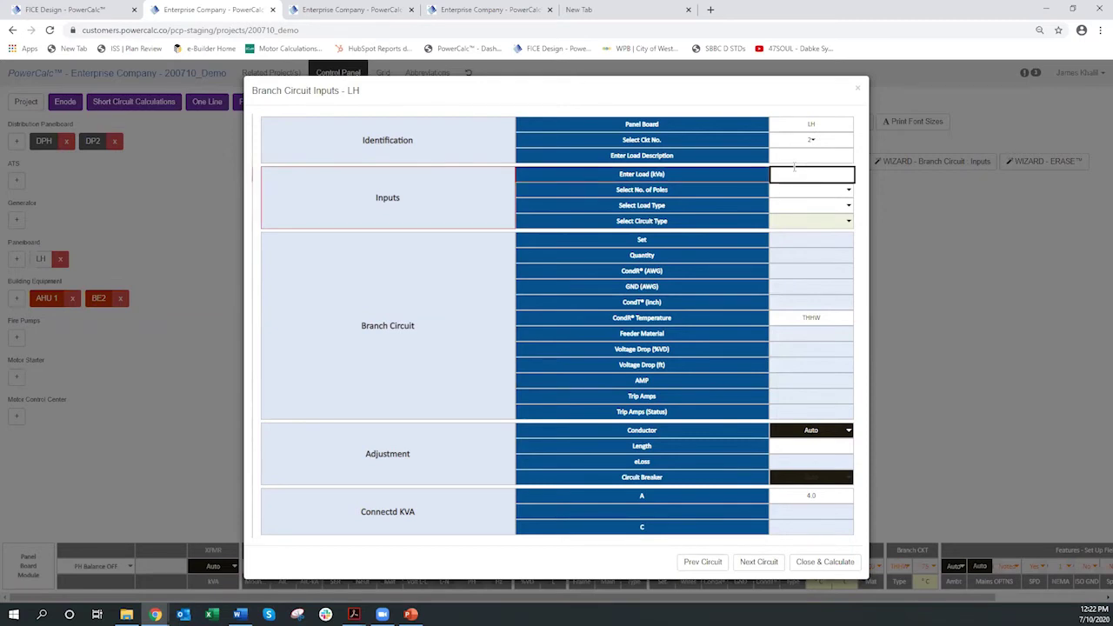
text(5)
key(Tab)
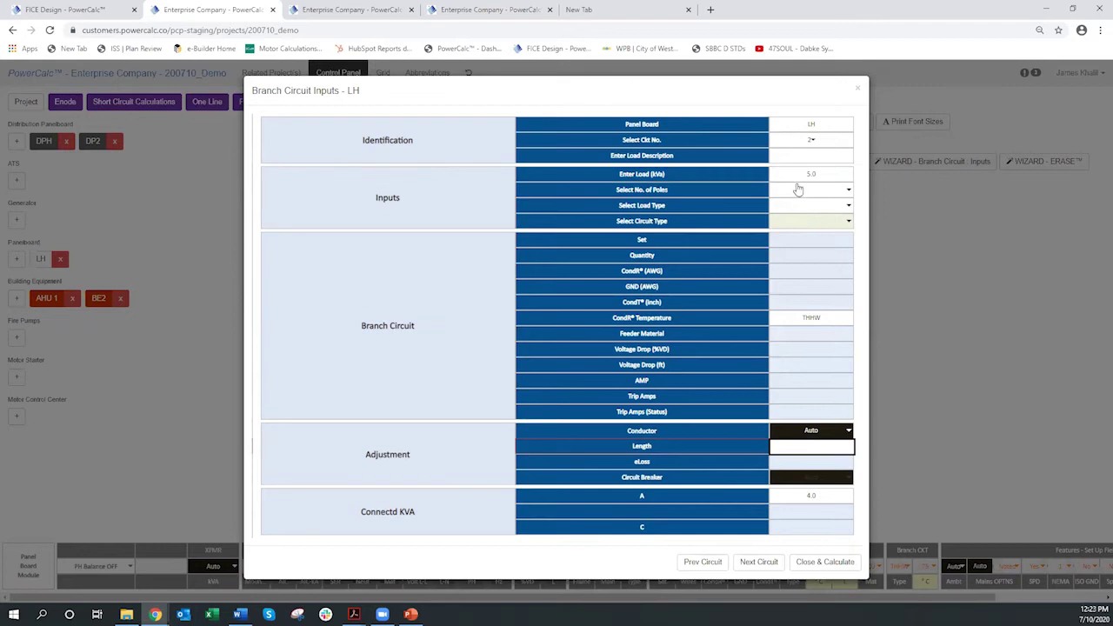
click(799, 190)
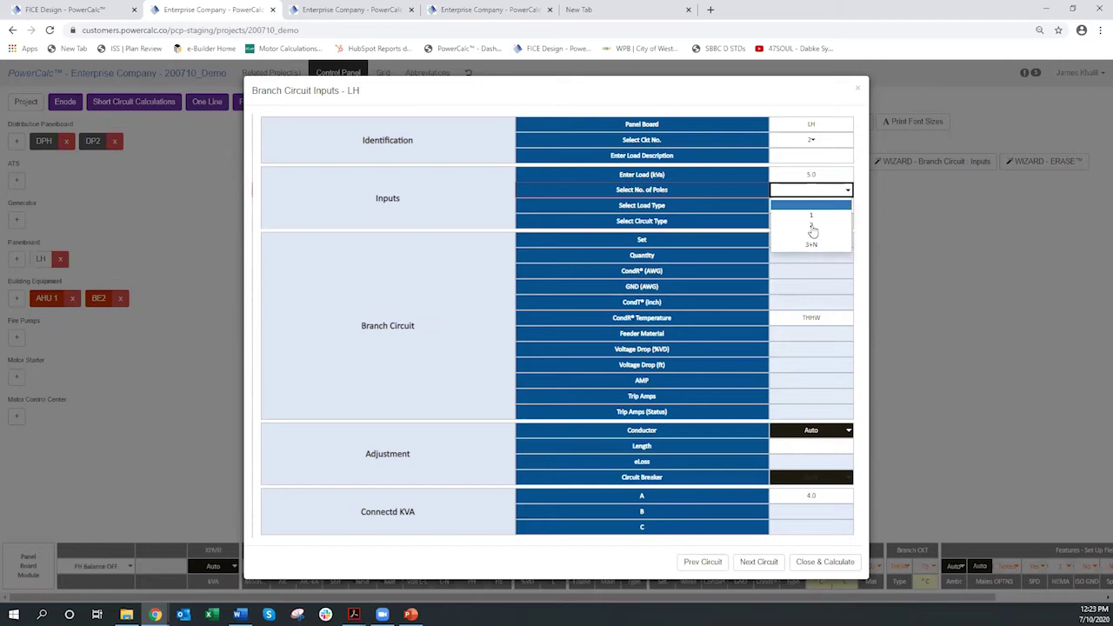
click(818, 225)
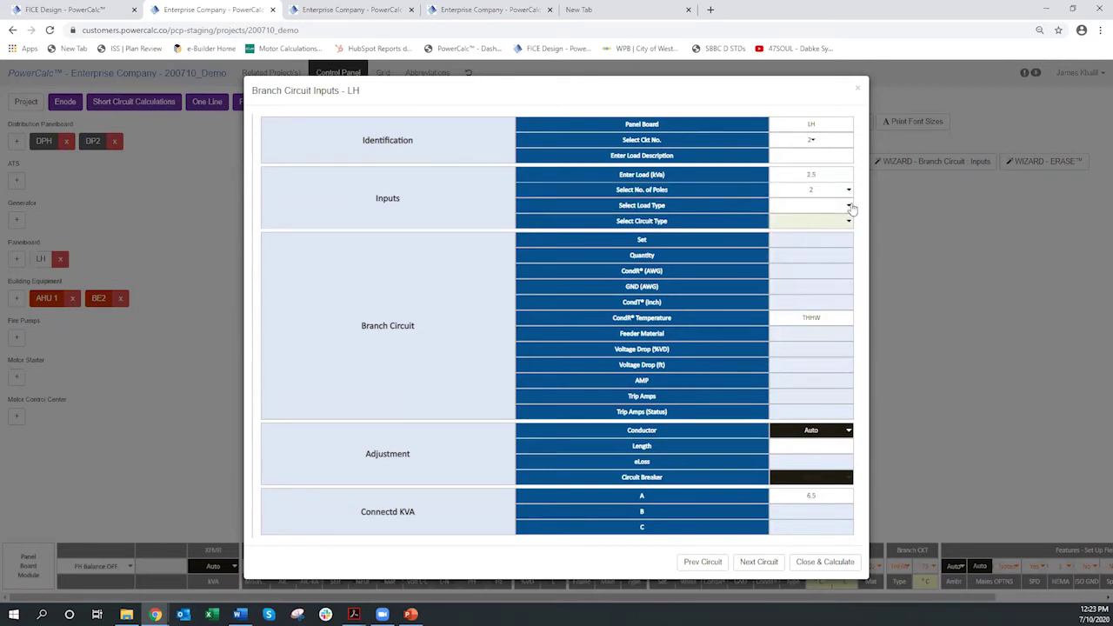
click(848, 211)
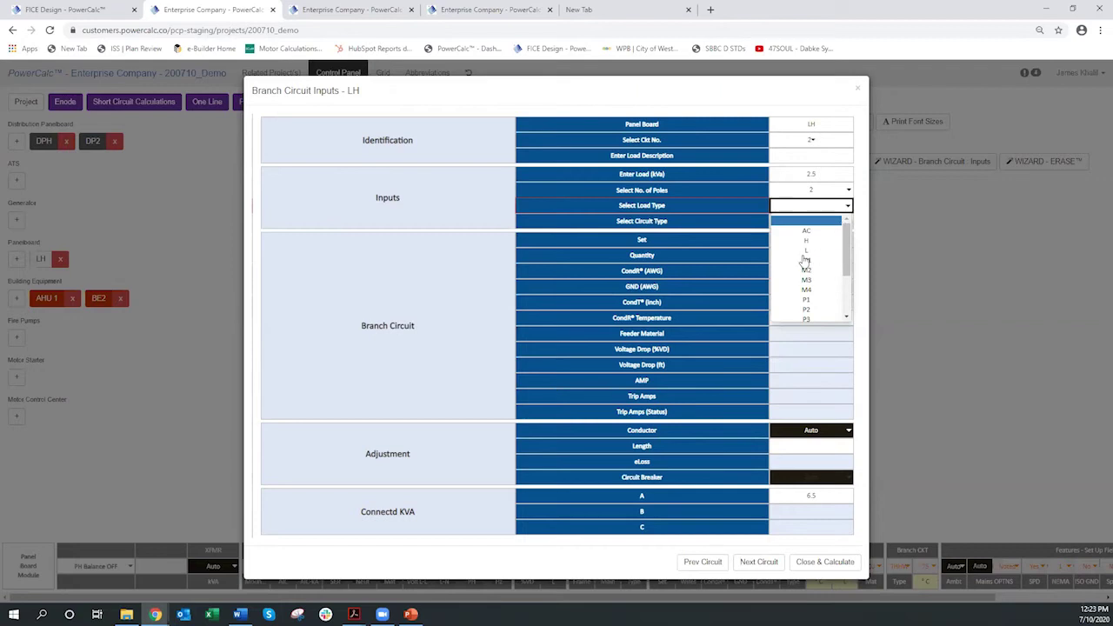
click(808, 252)
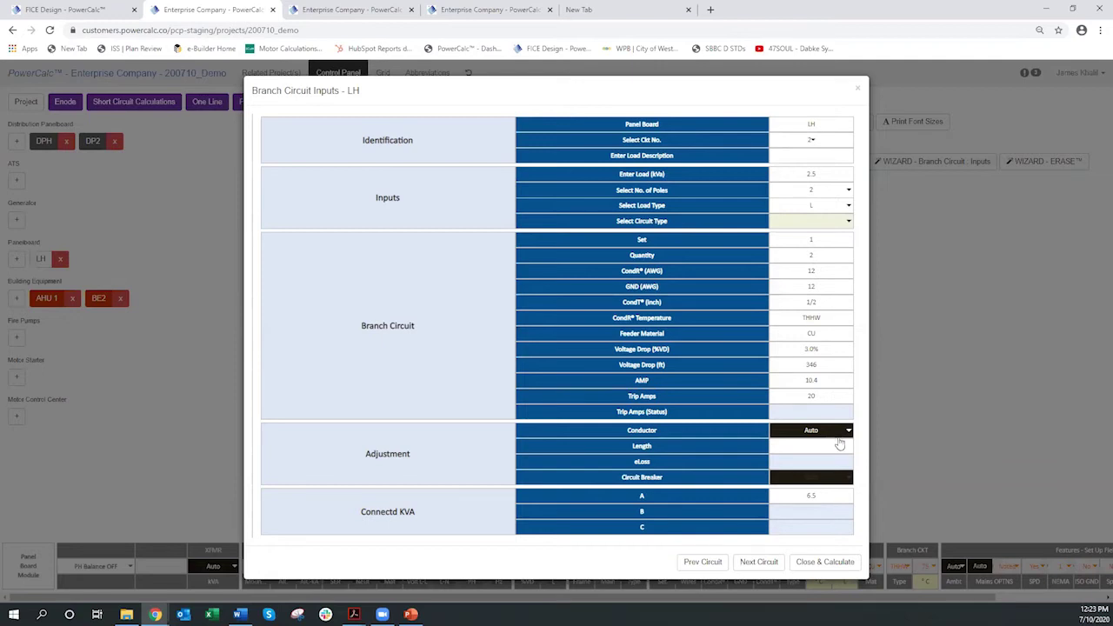
Step: Assign circuit 3 of panelboard LH a 50 kVA, 3-pole load of type P1 and check the available circuit types
click(815, 140)
click(809, 181)
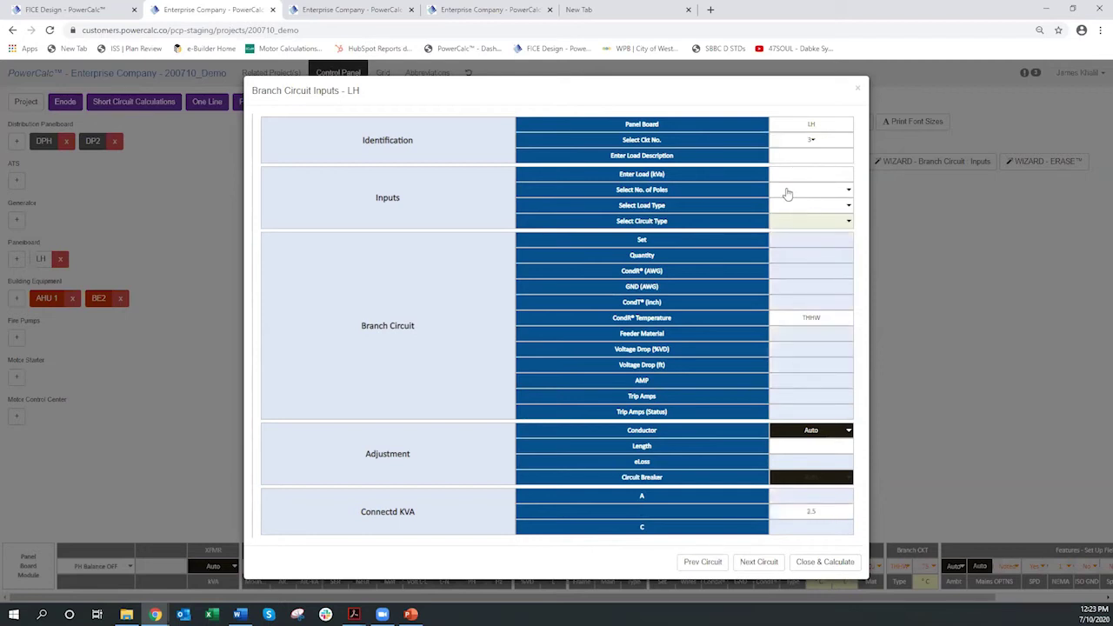
click(800, 174)
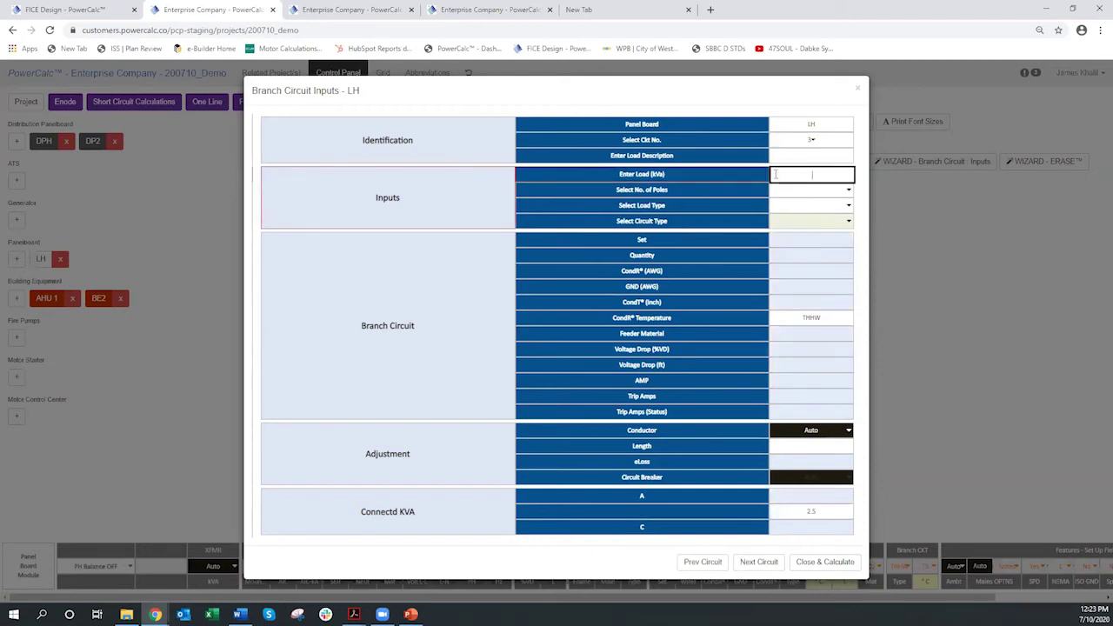
text(50)
key(Tab)
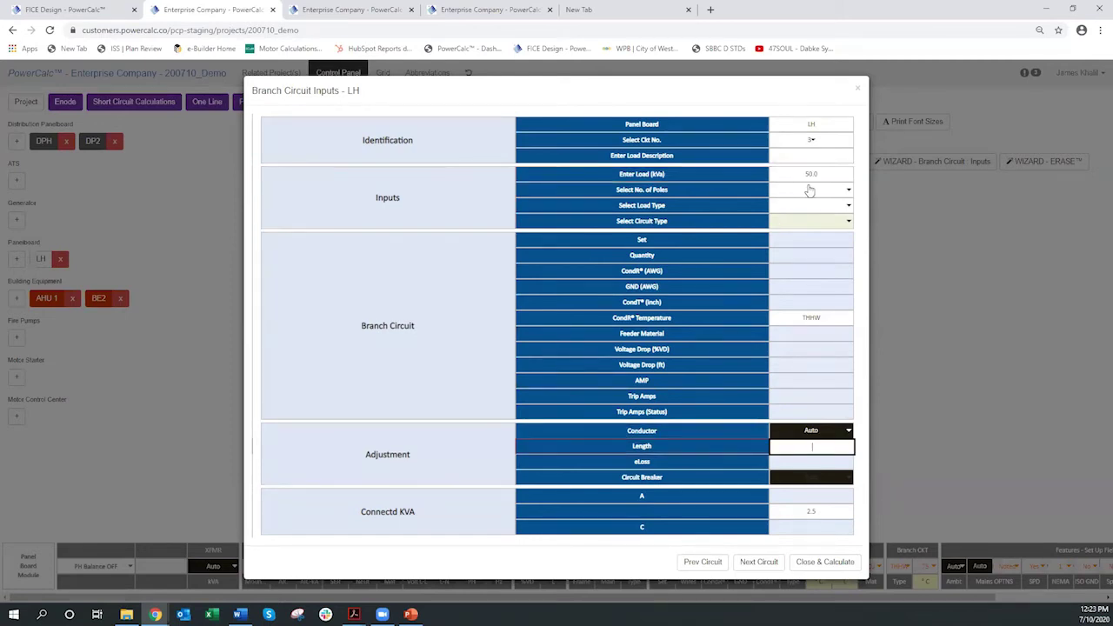
click(809, 189)
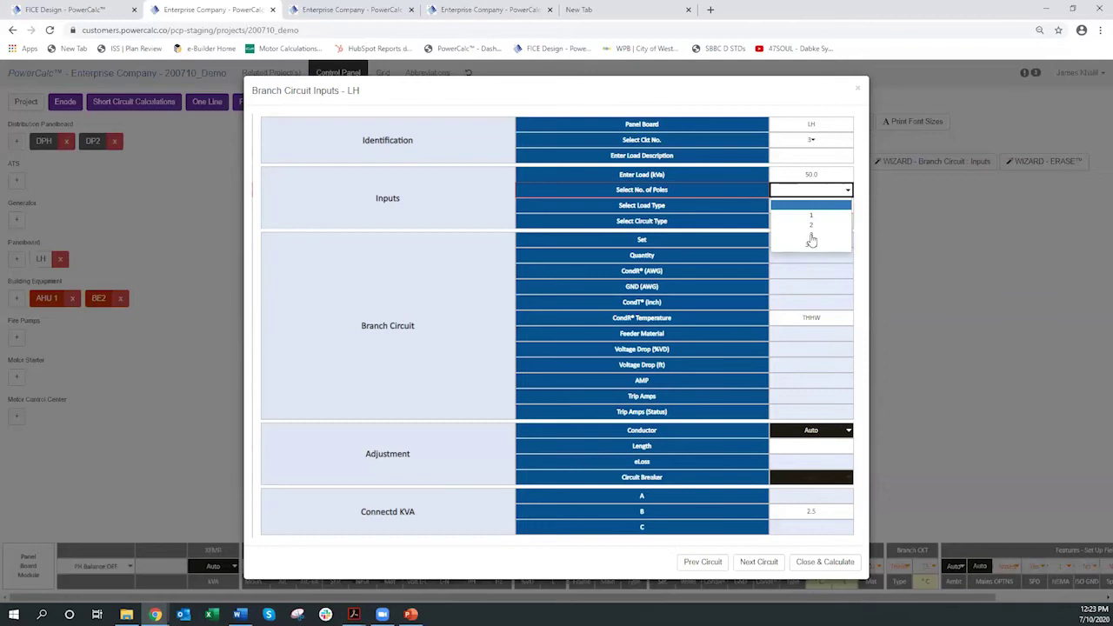
click(810, 234)
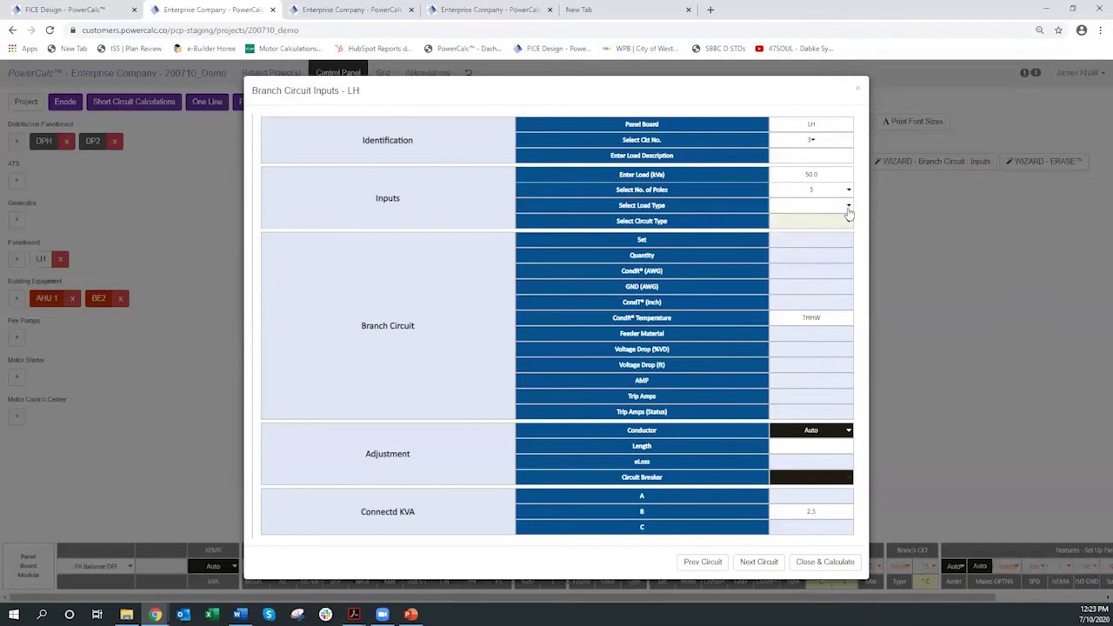
click(848, 208)
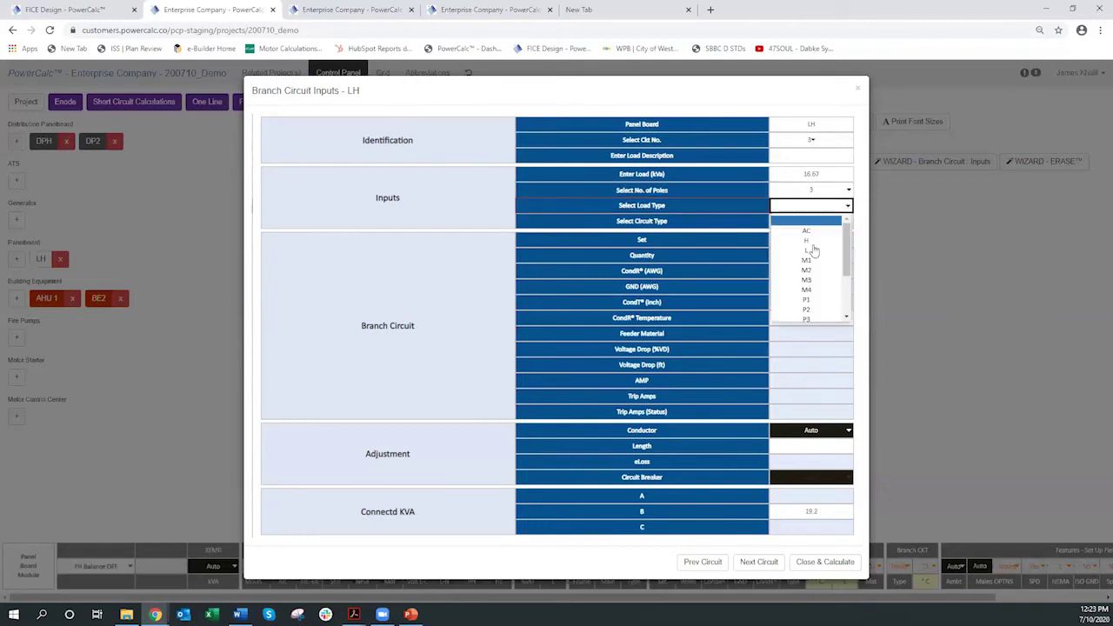
click(807, 301)
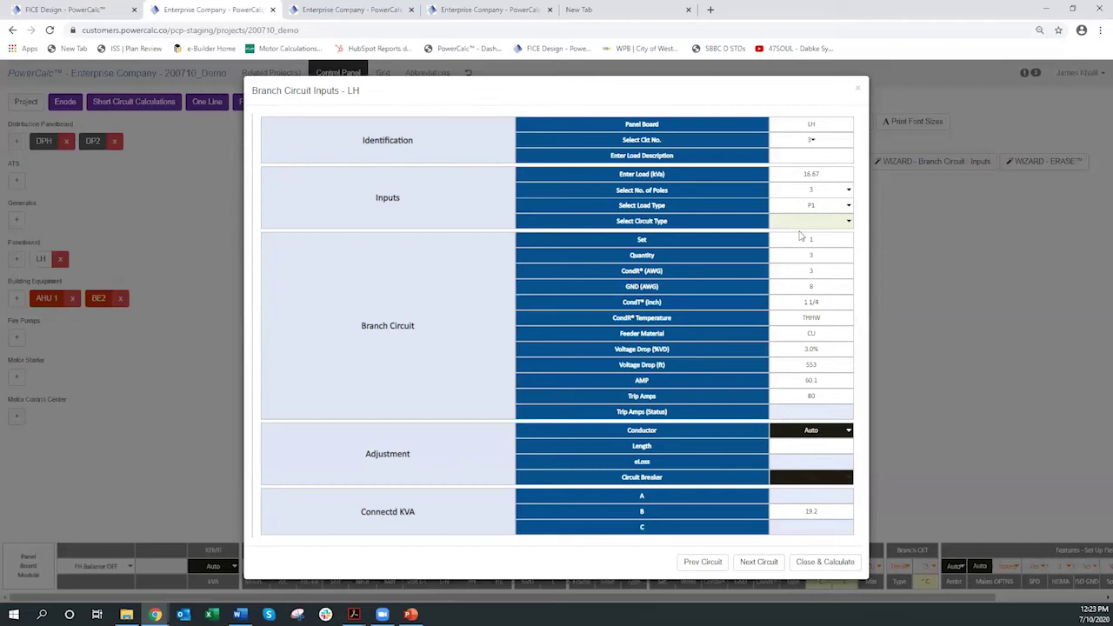
click(845, 225)
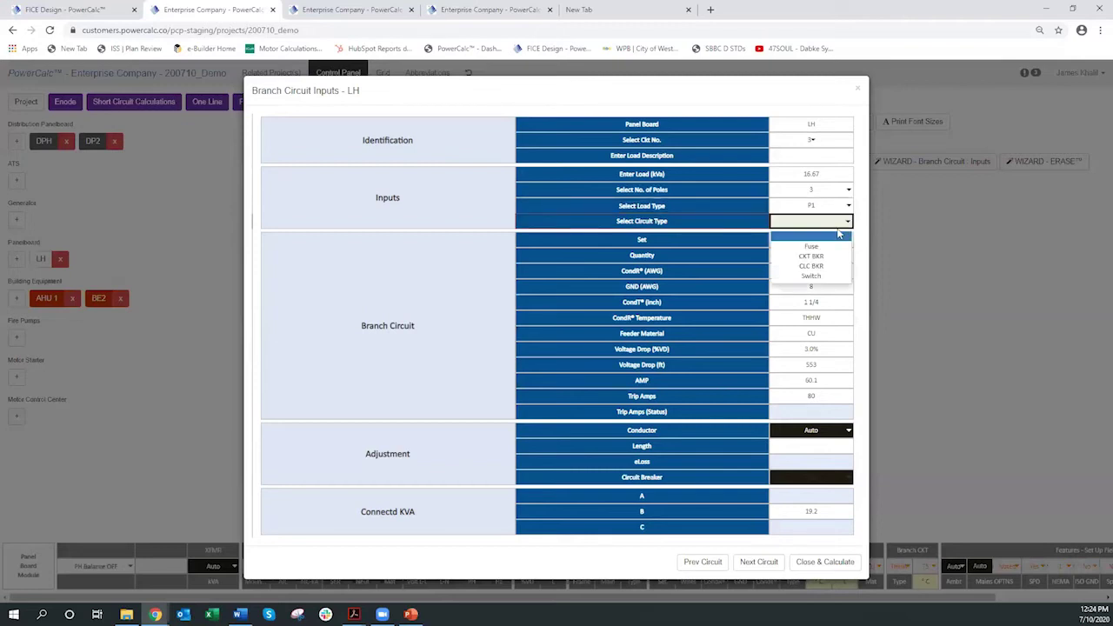
click(844, 223)
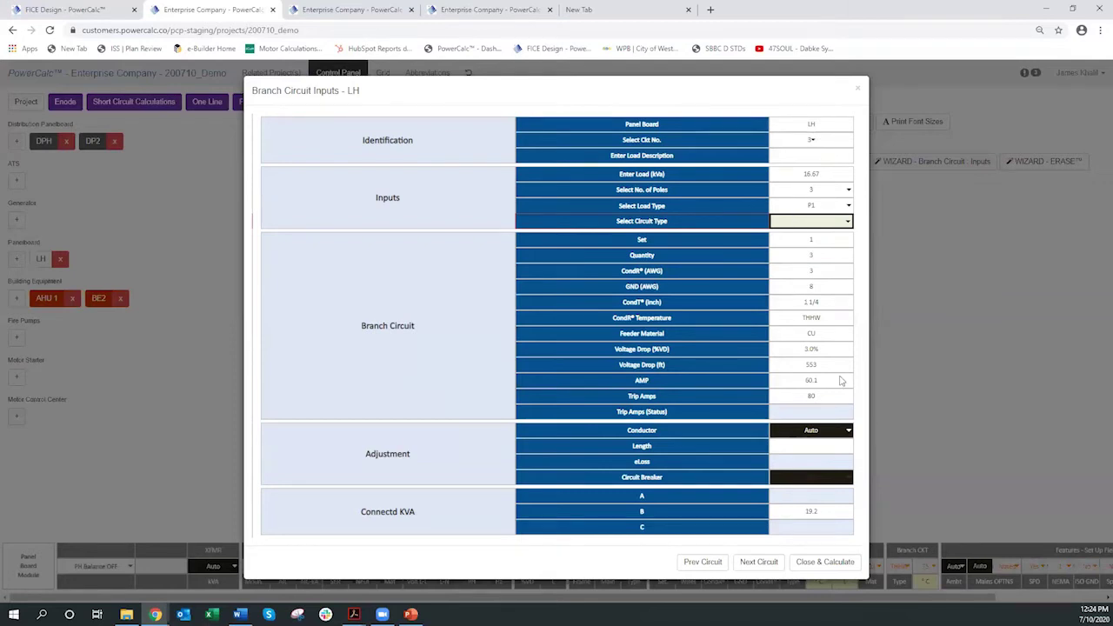
Step: Finish the branch circuit inputs with a calculation, dismiss the alerts, and review both sides of panelboard LH's circuit schedule
click(819, 564)
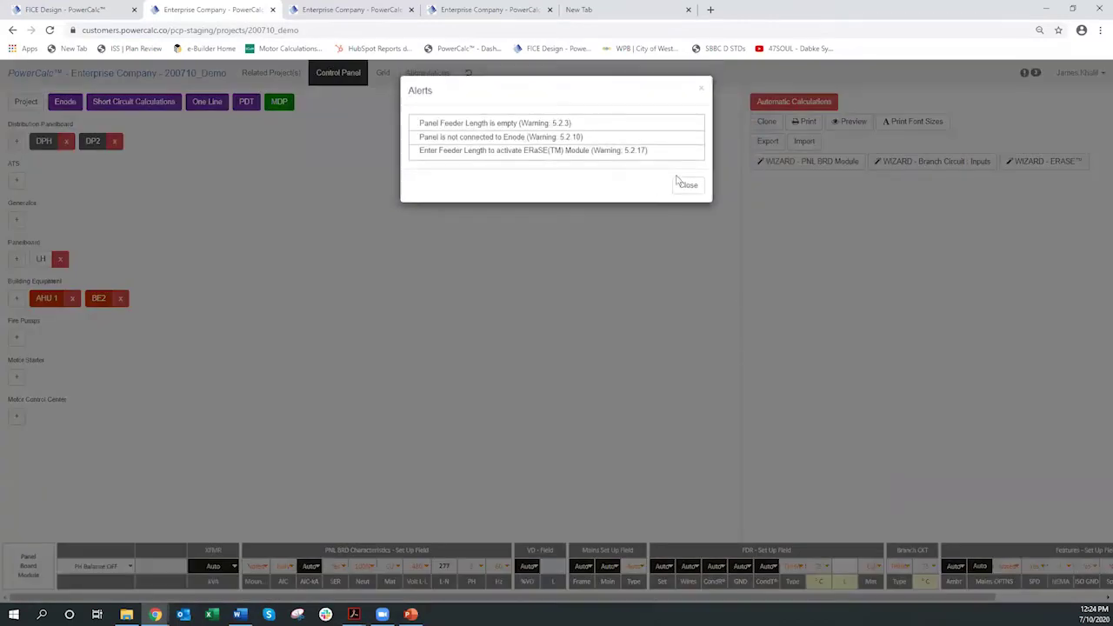
click(685, 184)
click(38, 263)
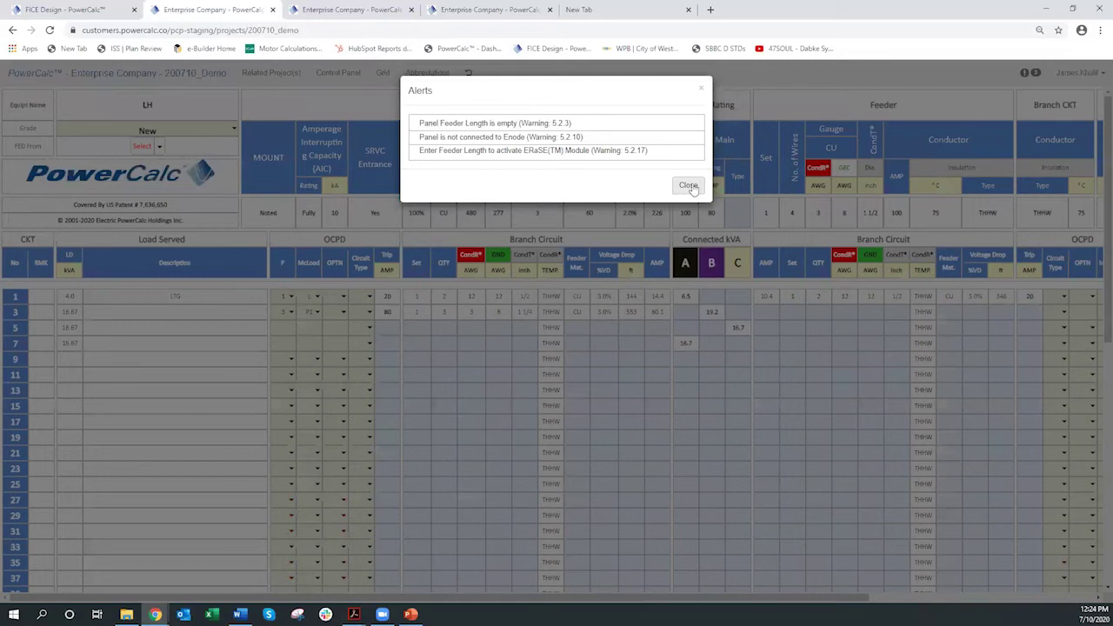
click(687, 185)
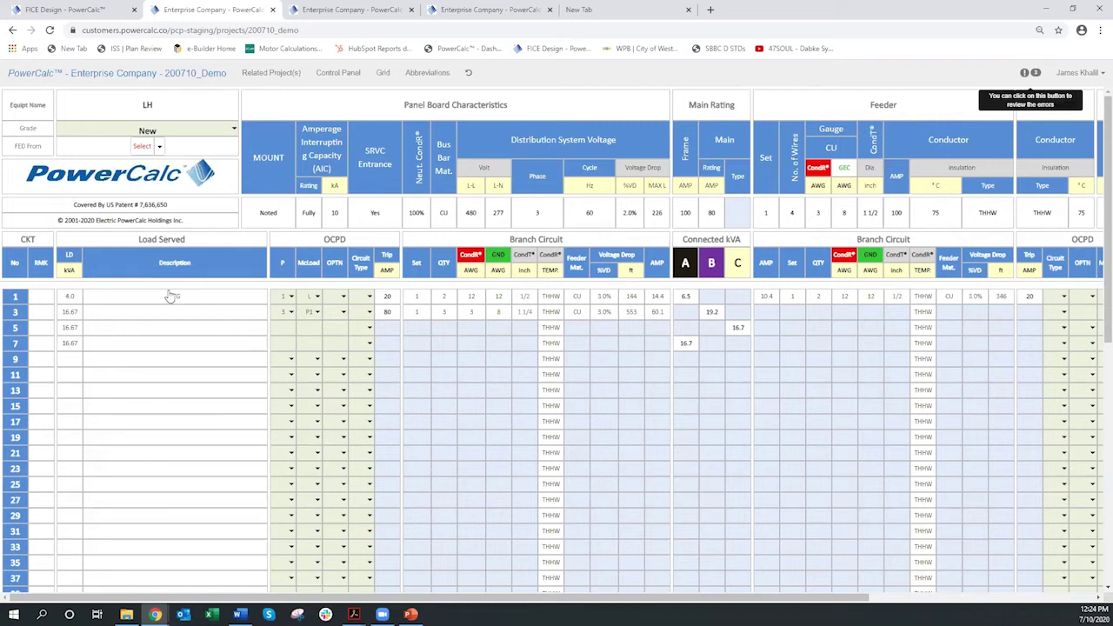
key(ctrl+minus)
key(ctrl+minus)
key(ctrl+minus)
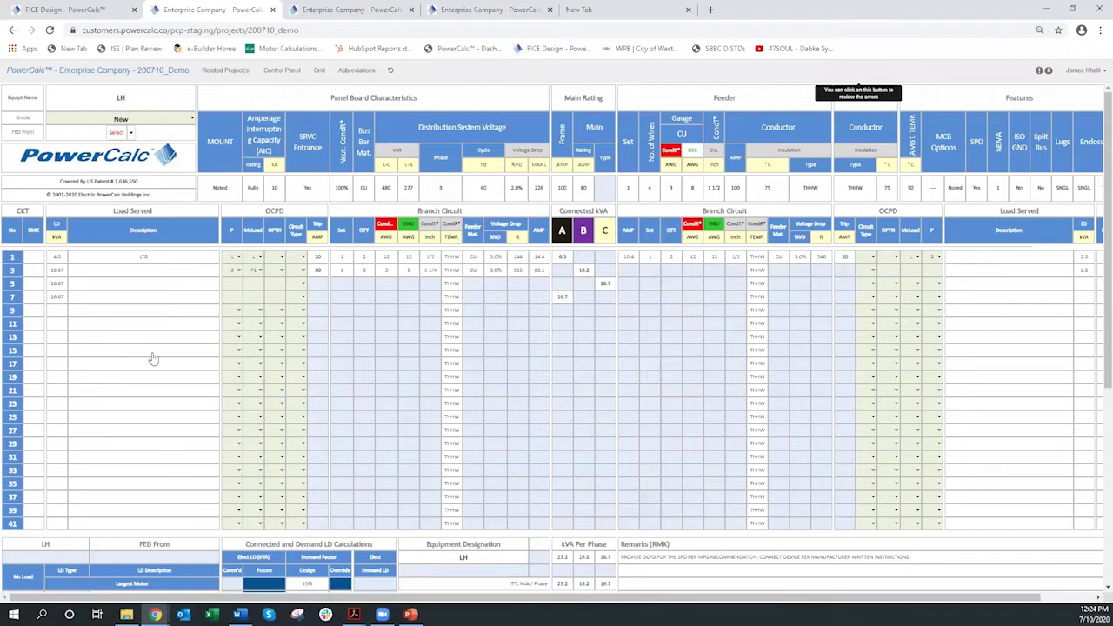
drag(442, 598, 505, 598)
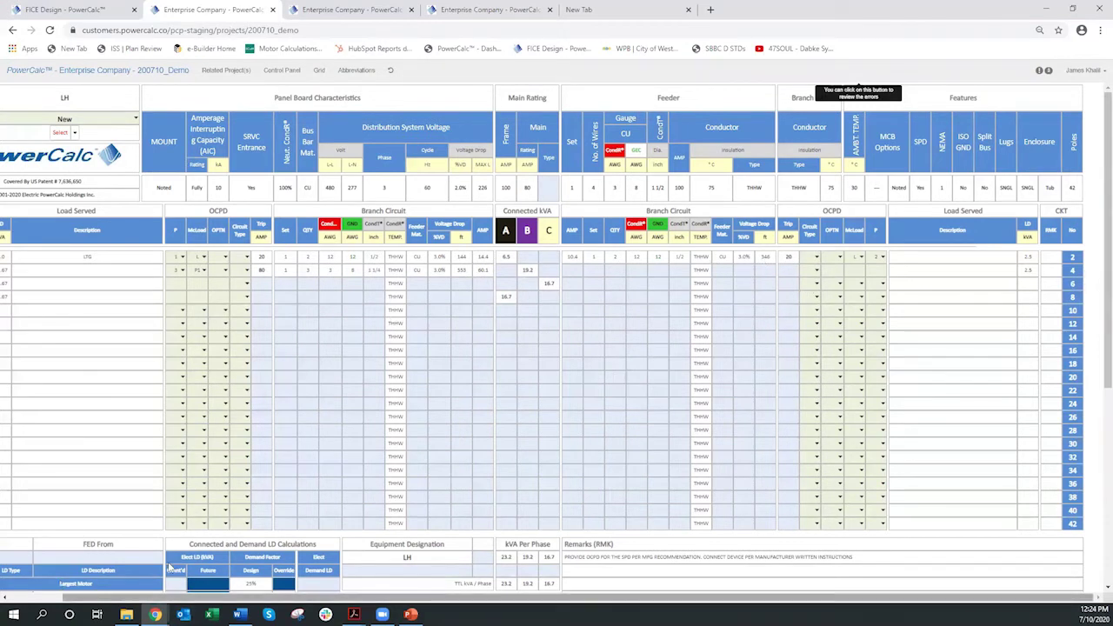
drag(334, 598, 261, 600)
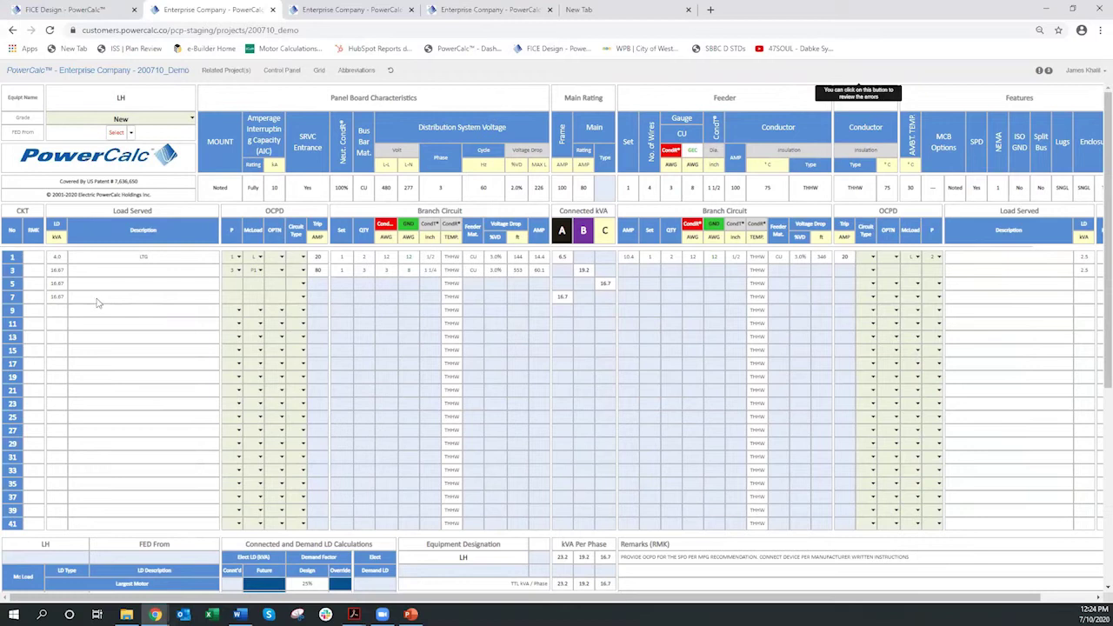
Step: Enter a demand factor override of 50 for Power LD 1 in panelboard LH's connected and demand load calculations
scroll(420, 316, down, 3)
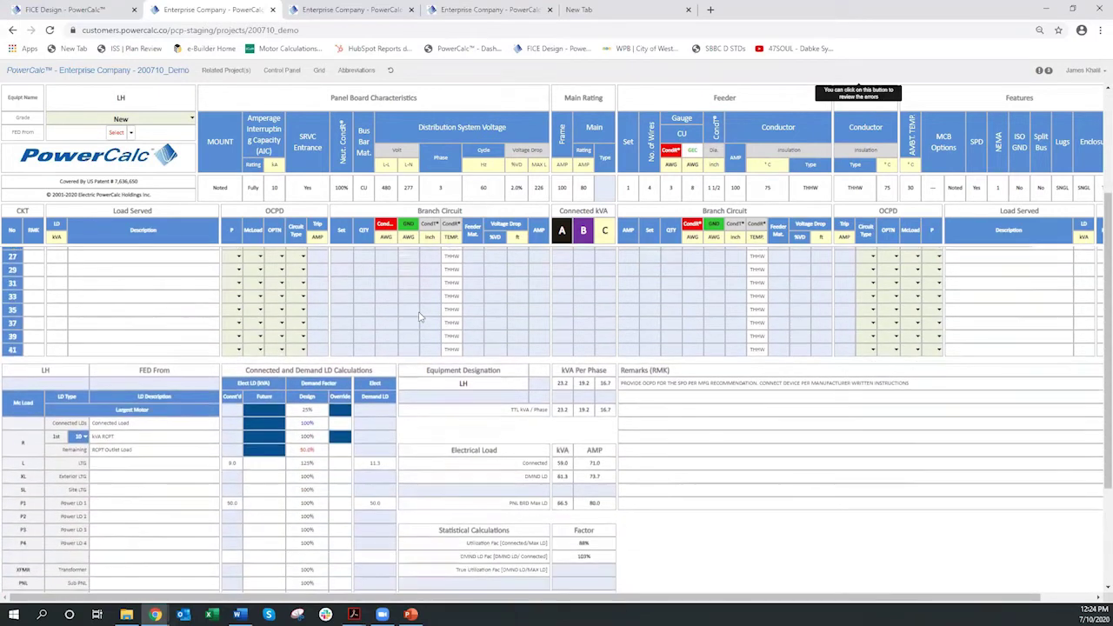
scroll(421, 323, down, 1)
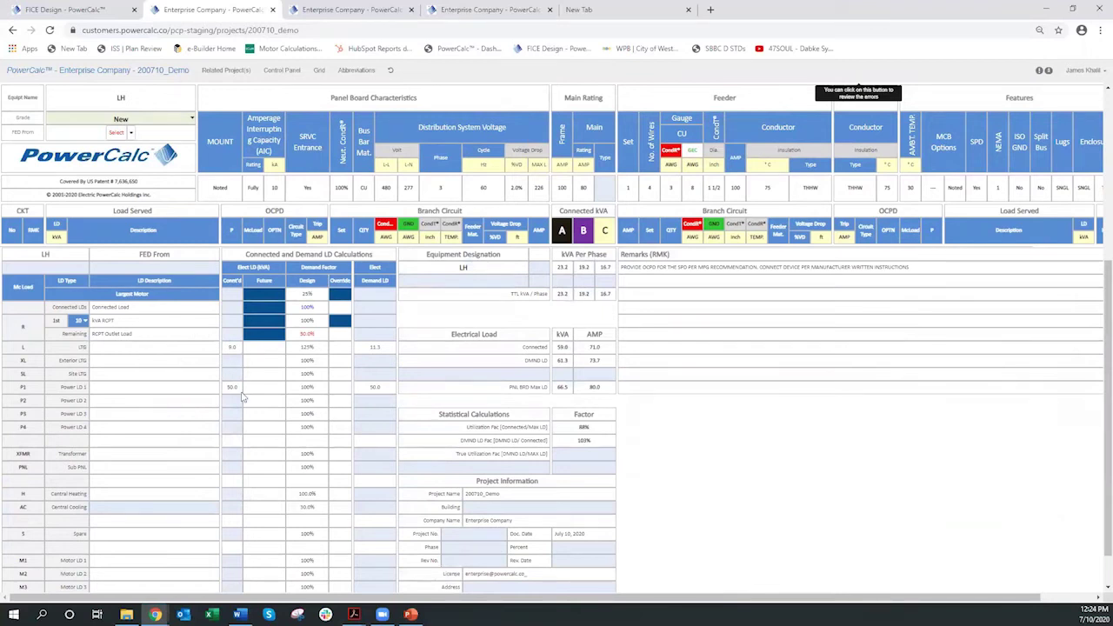
click(339, 387)
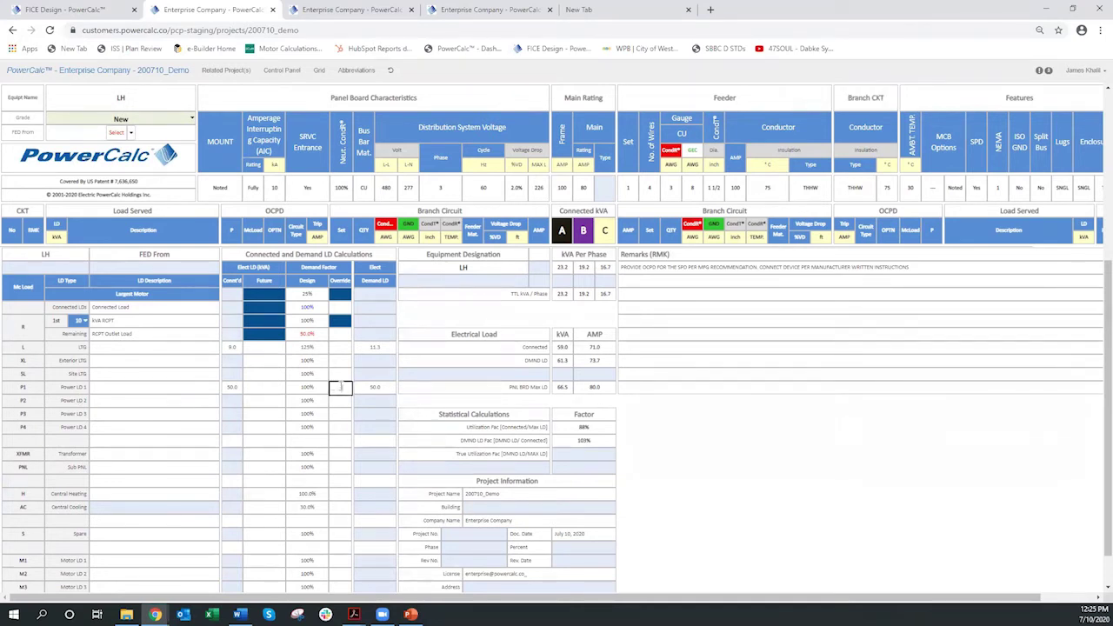
key(Tab)
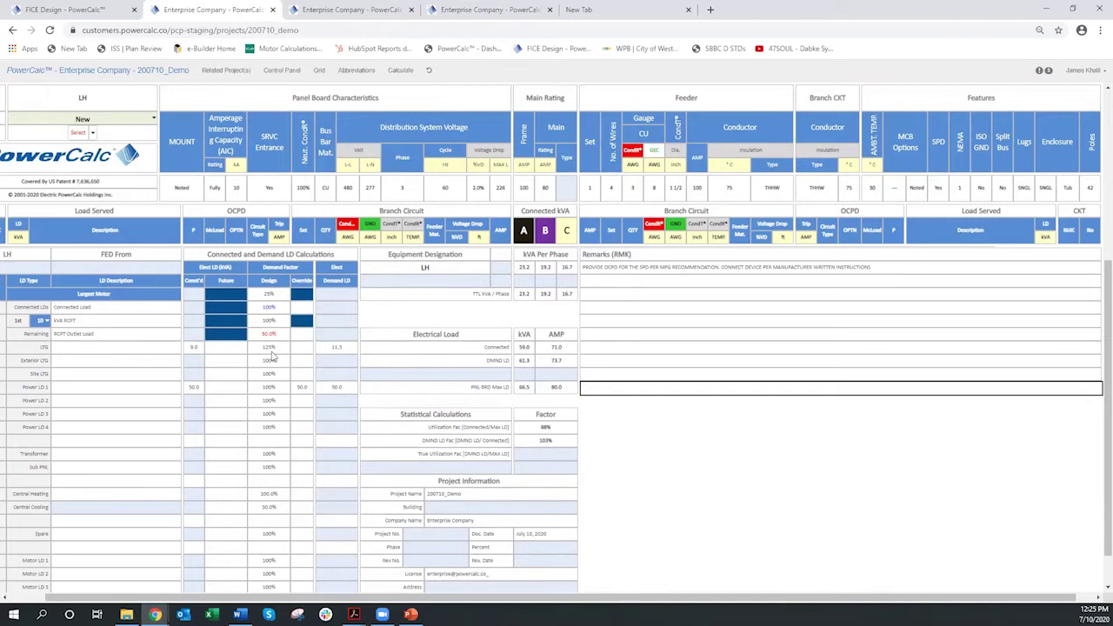
scroll(270, 360, down, 1)
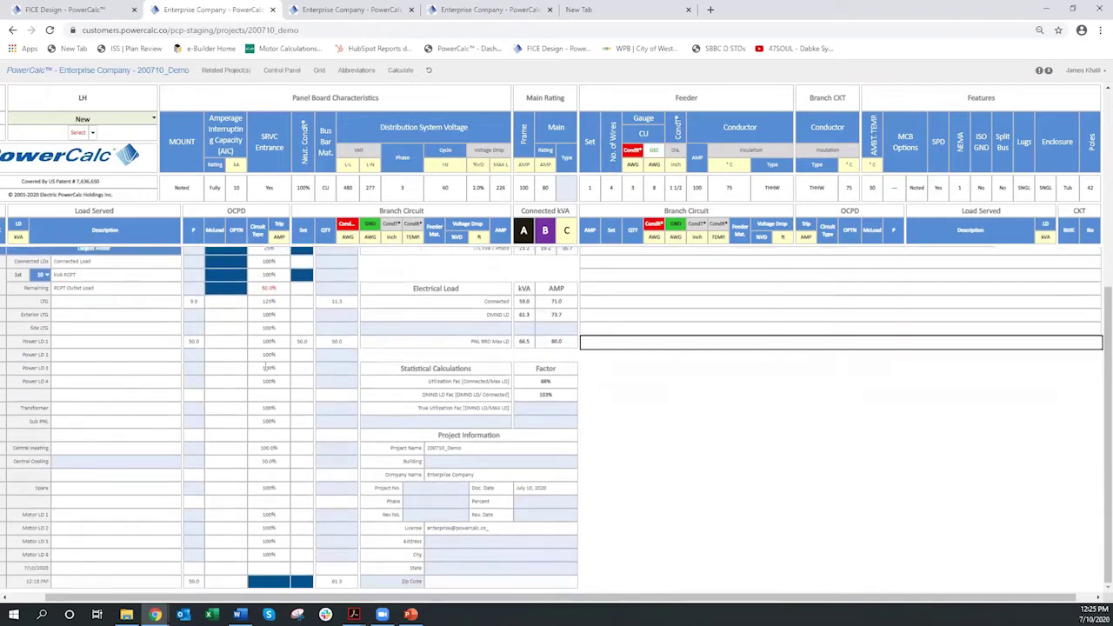
Step: Set panelboard LH to be fed from MDP, dismiss the alerts, and return to the project's Control Panel
scroll(522, 447, up, 7)
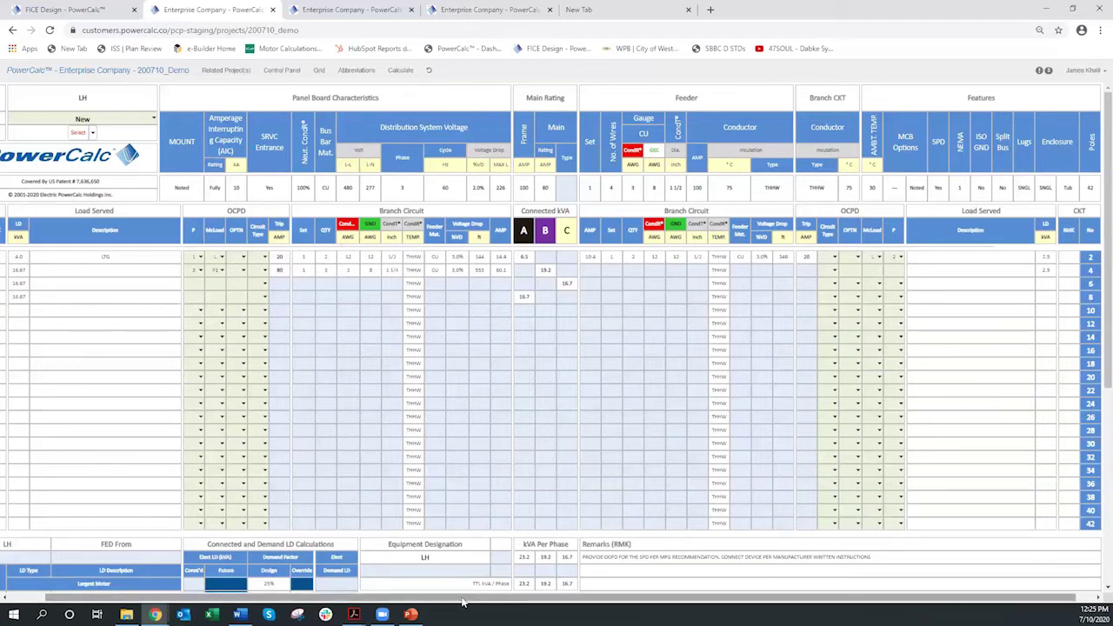
scroll(557, 348, left, 1)
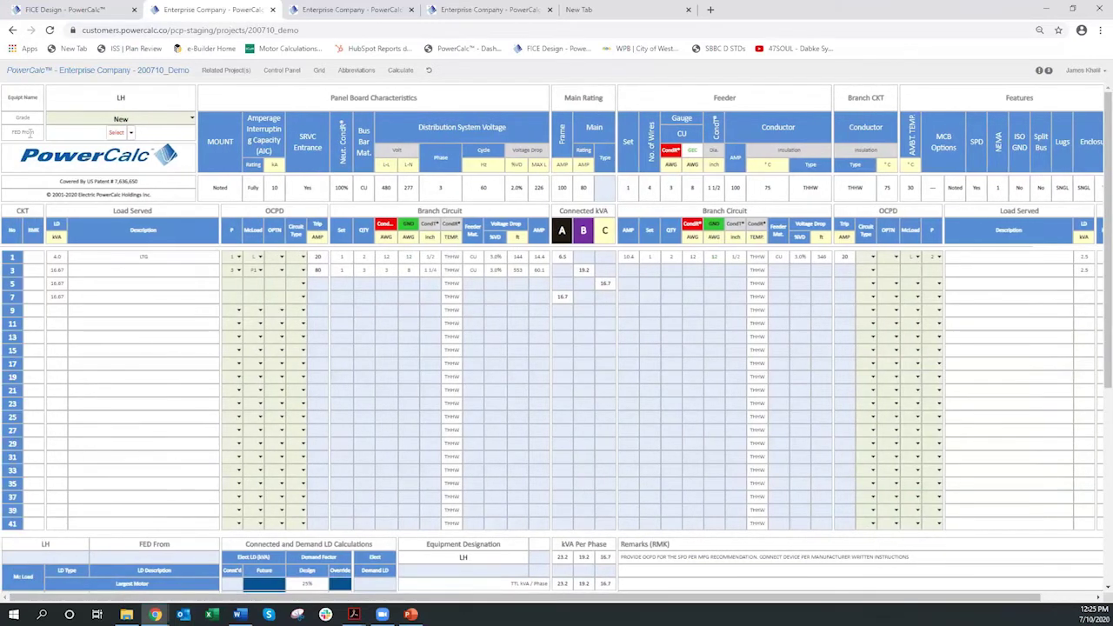
click(131, 133)
click(122, 161)
click(440, 130)
click(663, 158)
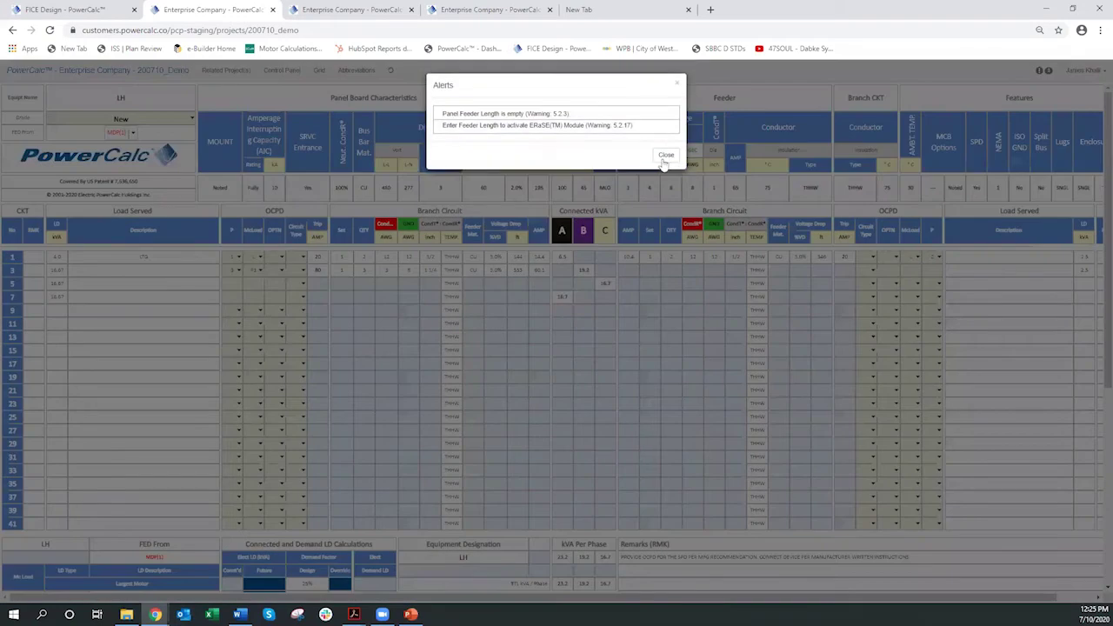
click(666, 159)
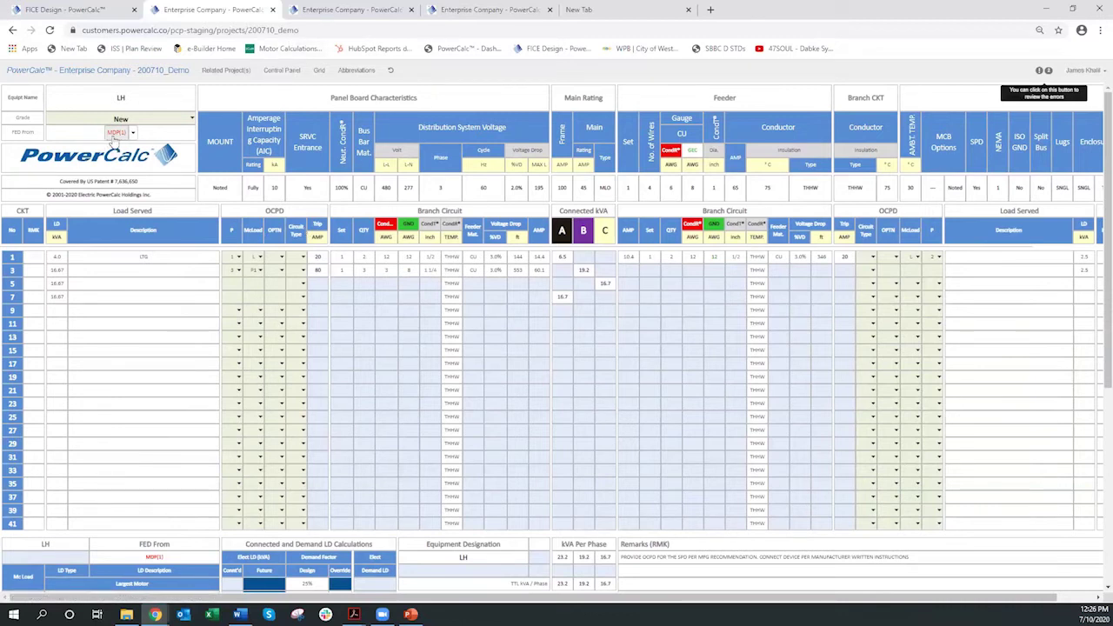
click(280, 71)
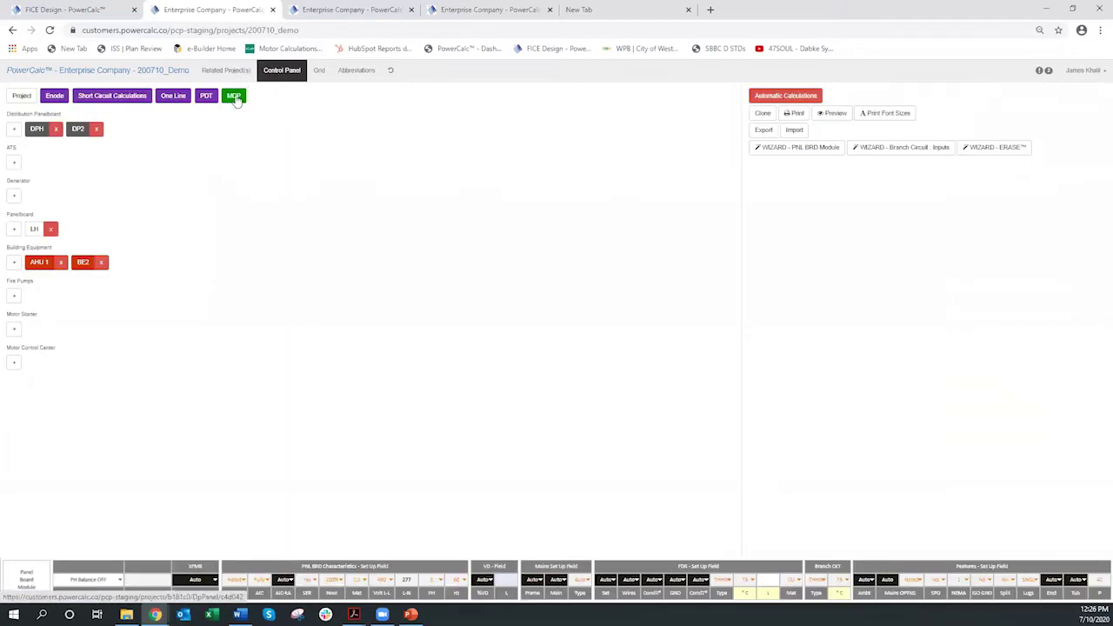
Step: Review the LH feed on circuit 1 of MDP's schedule, dismissing the alerts, and check it in the project's one-line diagram
click(235, 99)
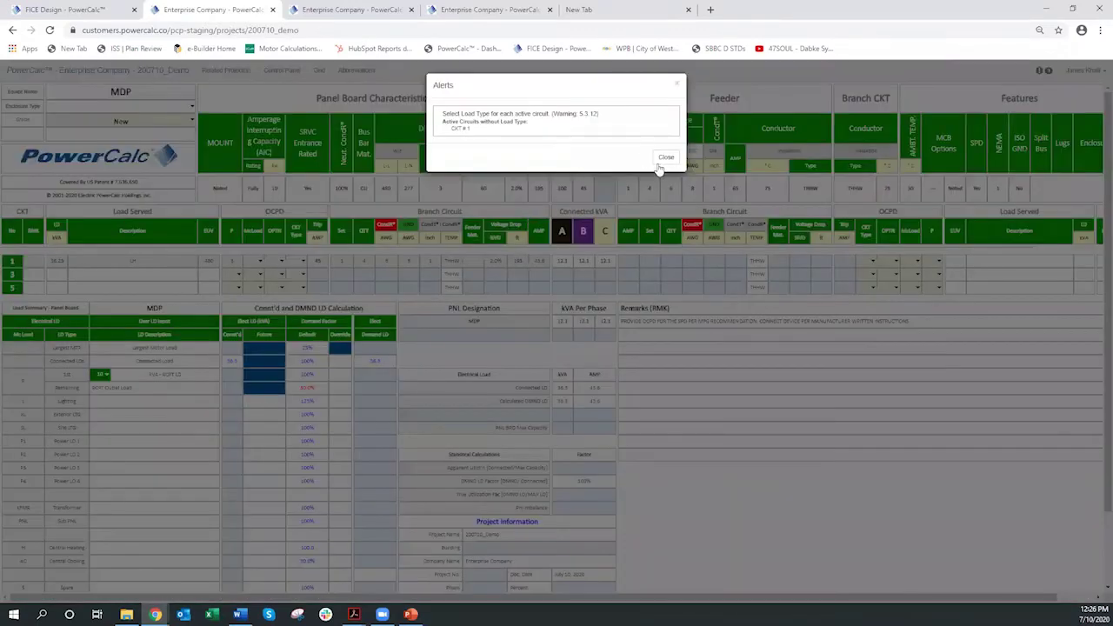
click(664, 158)
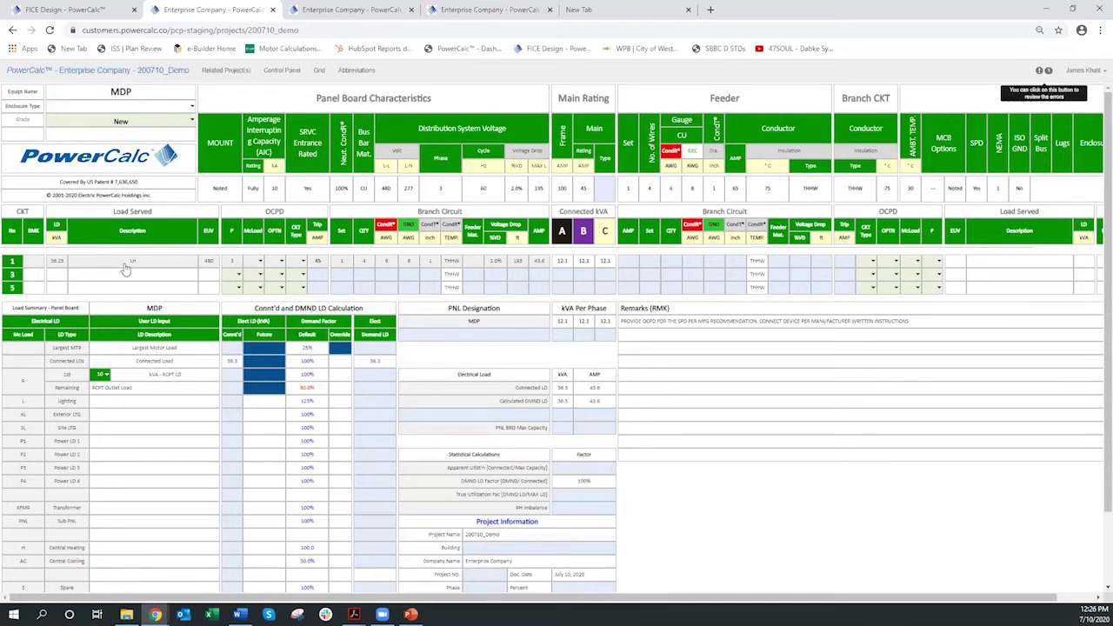
click(282, 75)
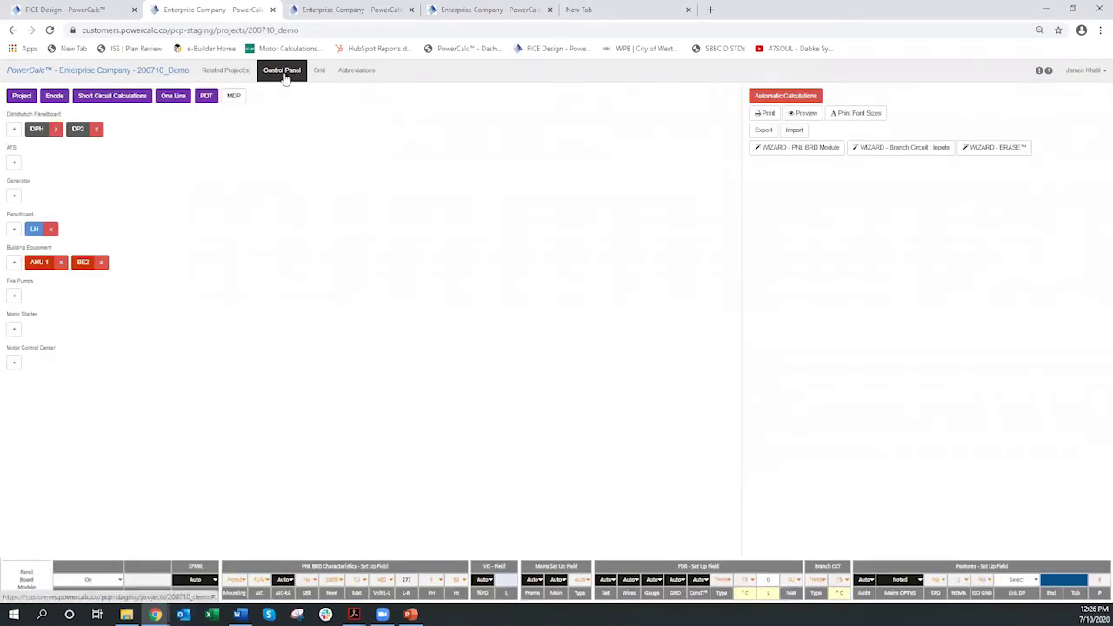
click(173, 96)
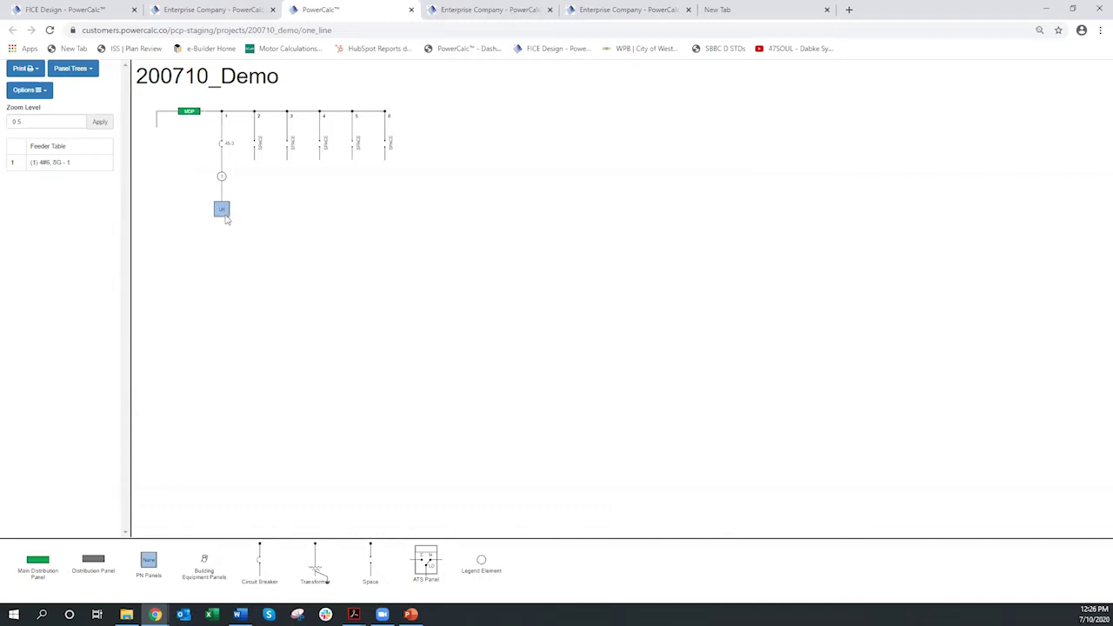
Step: Set distribution panelboard DPH to be fed from circuit 2 of MDP, dismiss the alerts, and return to the Control Panel
click(252, 11)
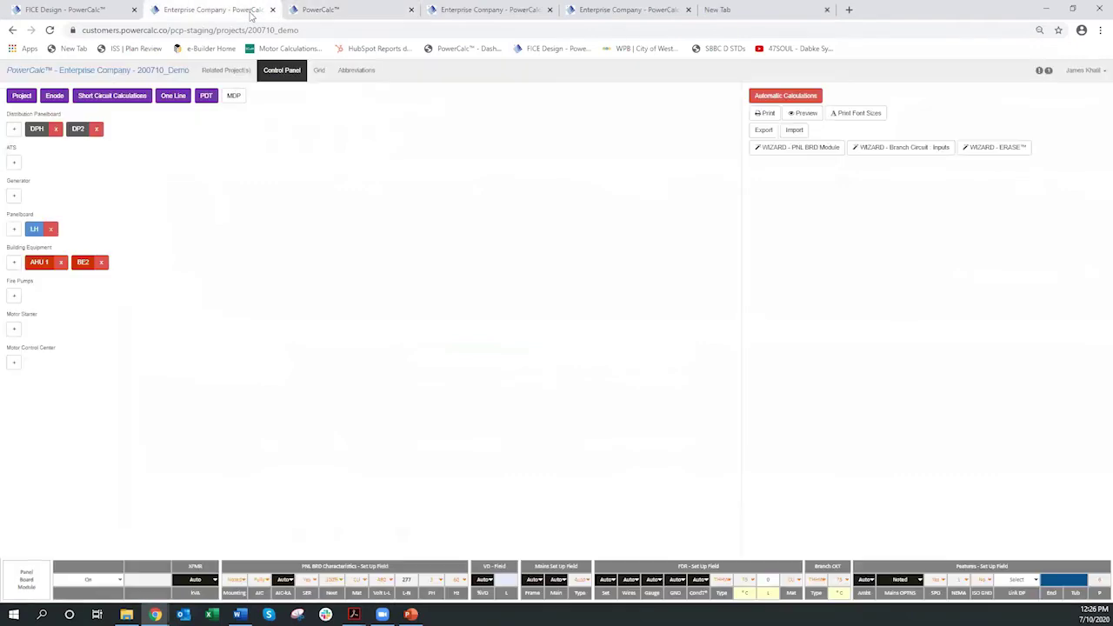
click(37, 130)
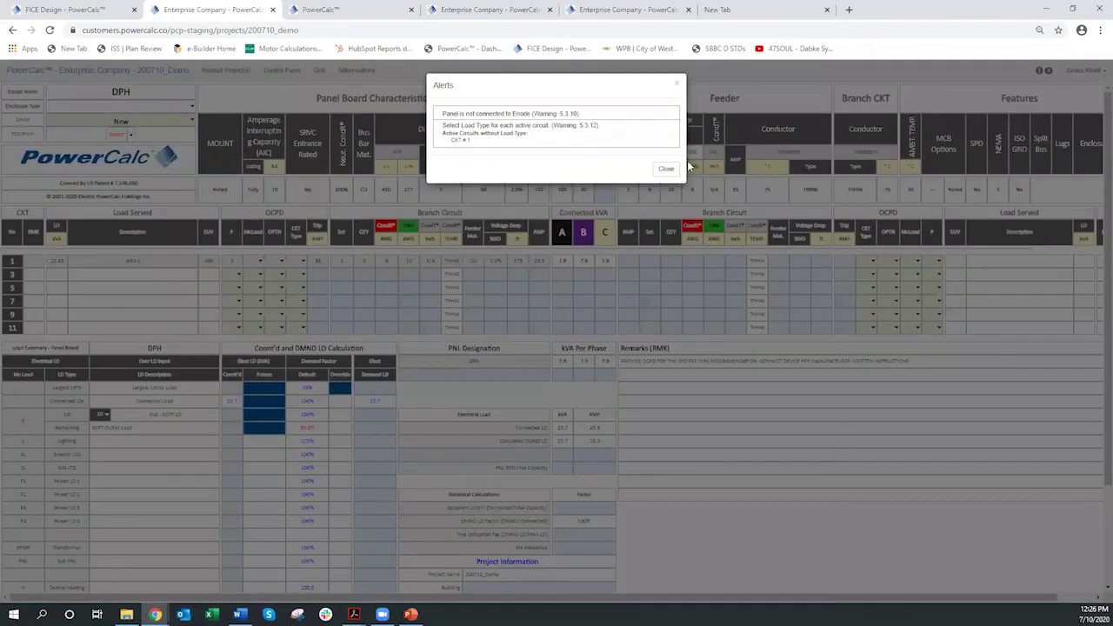
click(666, 167)
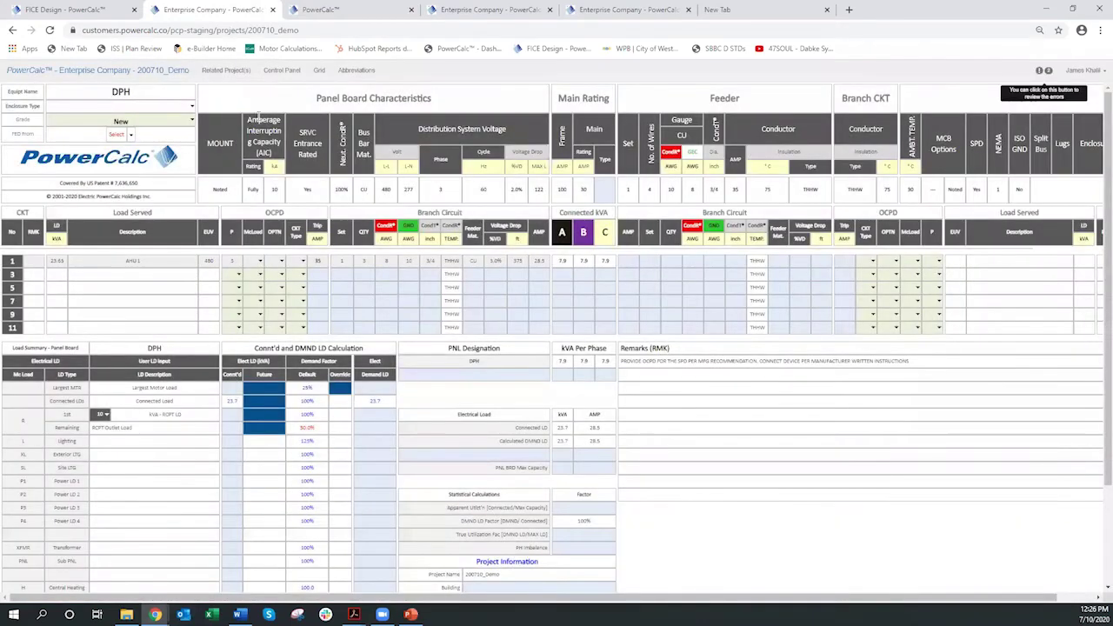
click(128, 134)
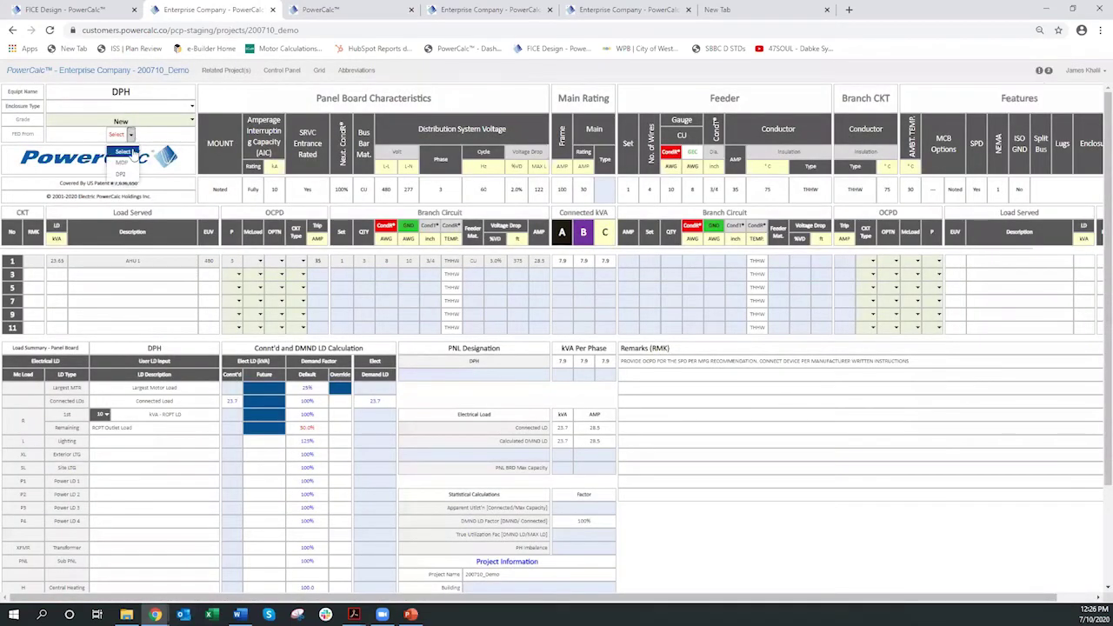
click(124, 163)
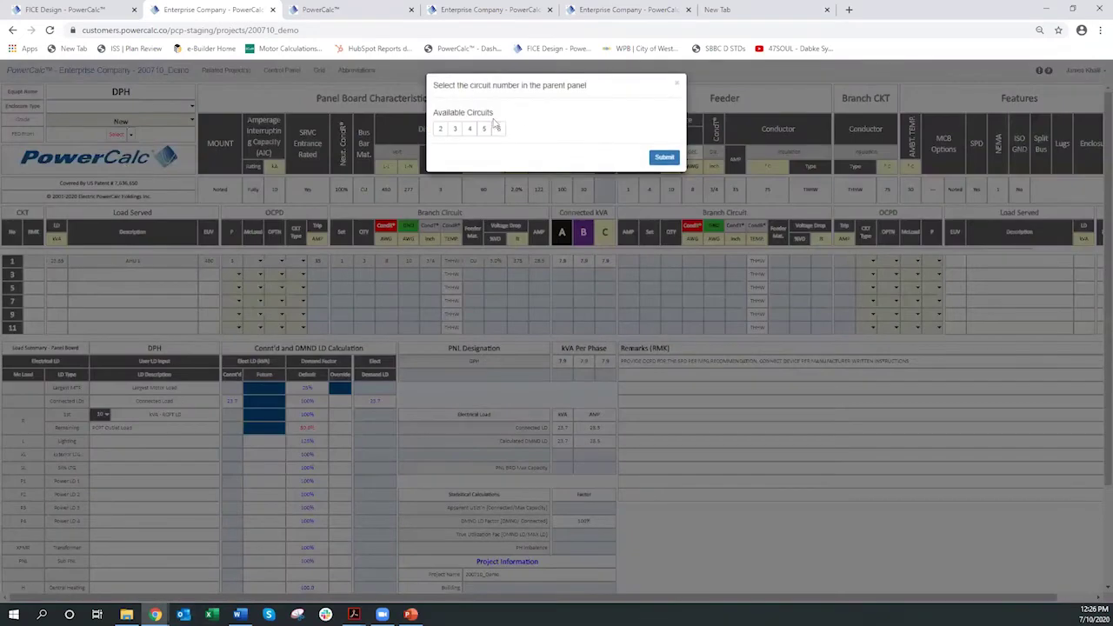
click(441, 130)
click(666, 159)
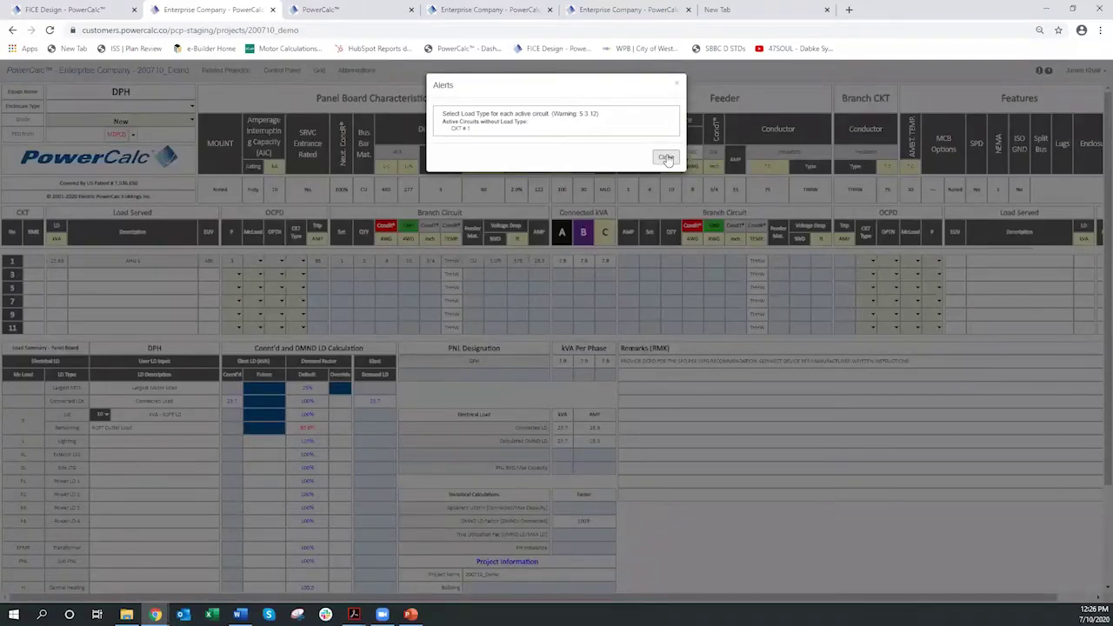
click(662, 158)
click(289, 72)
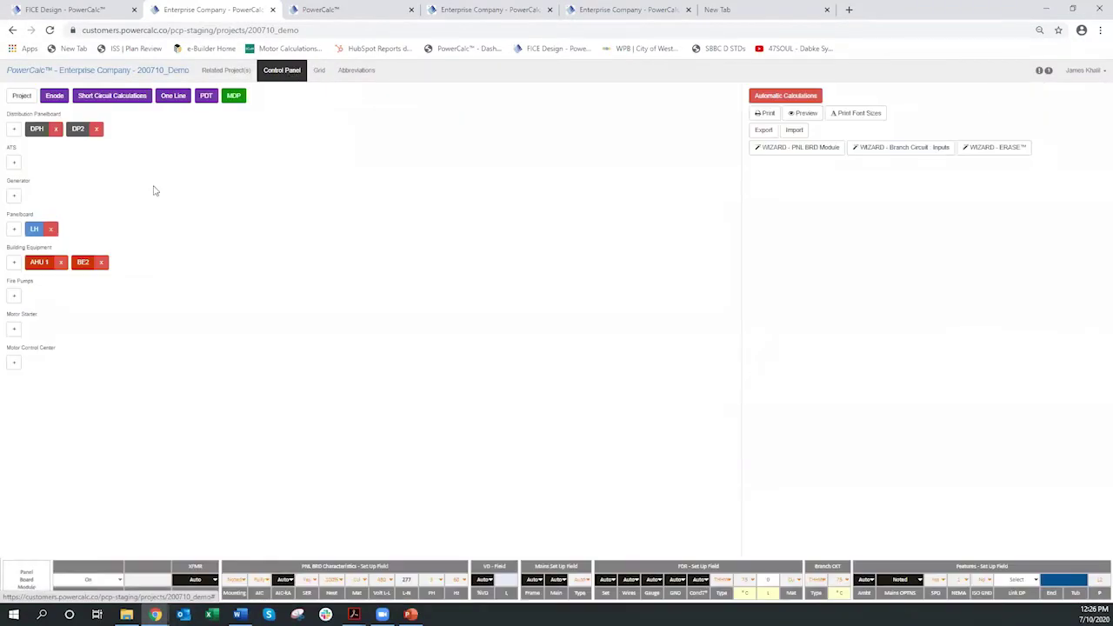
Step: Display the updated one-line diagram and apply the option to hide its feeder table
click(173, 95)
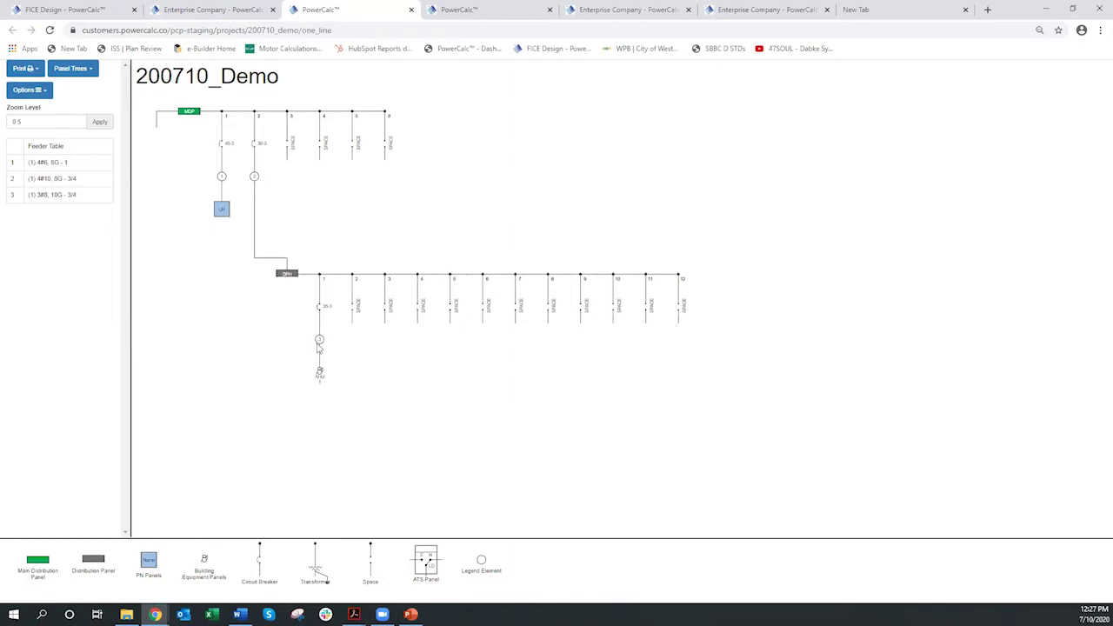
click(47, 94)
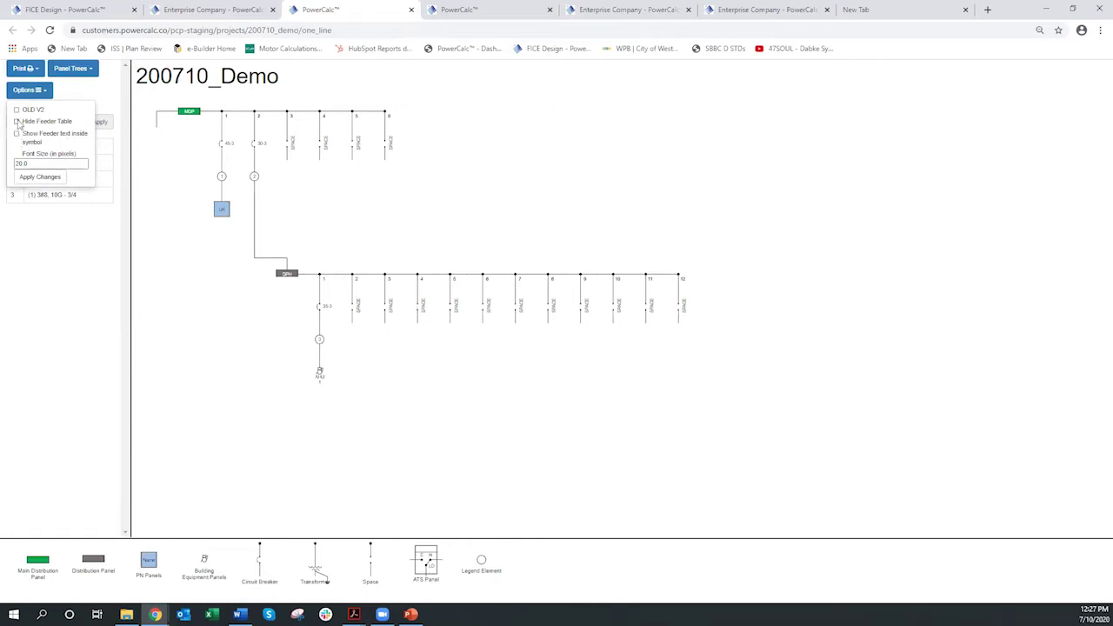
click(40, 179)
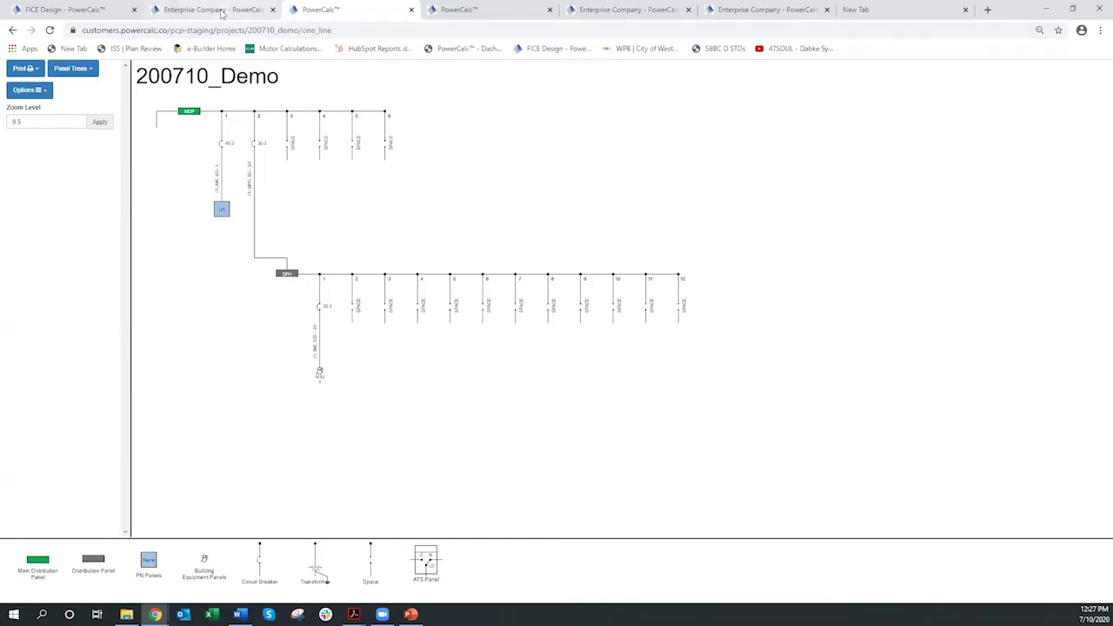
Step: Link distribution panelboard DPH to DP2 in its panelboard module, calculate, dismiss the alerts, and check the link in the one-line diagram
click(222, 11)
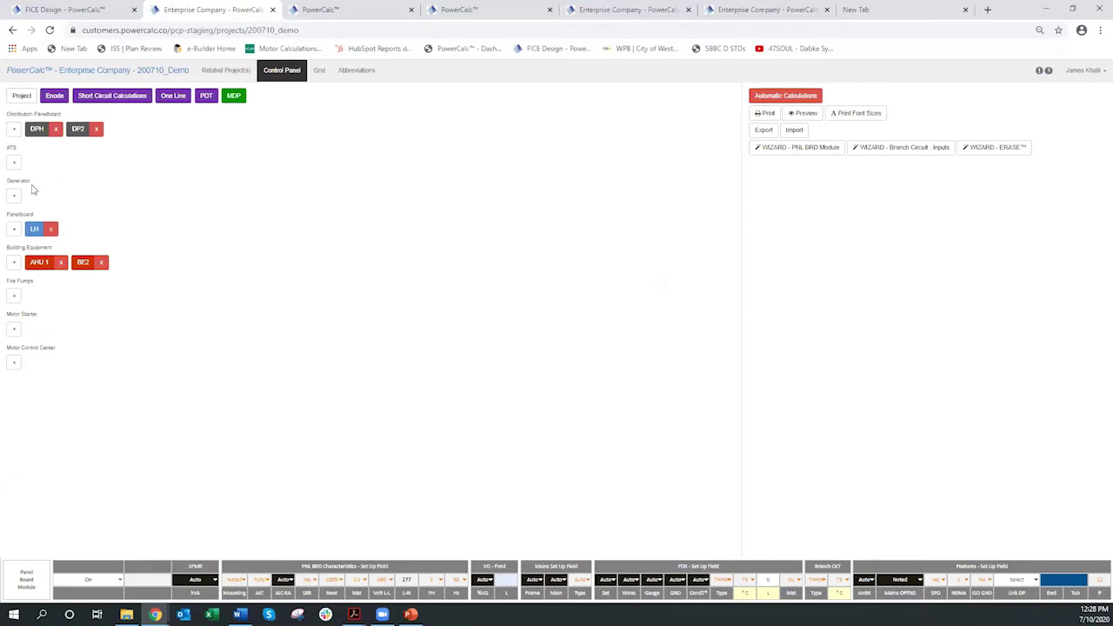
click(38, 130)
click(666, 157)
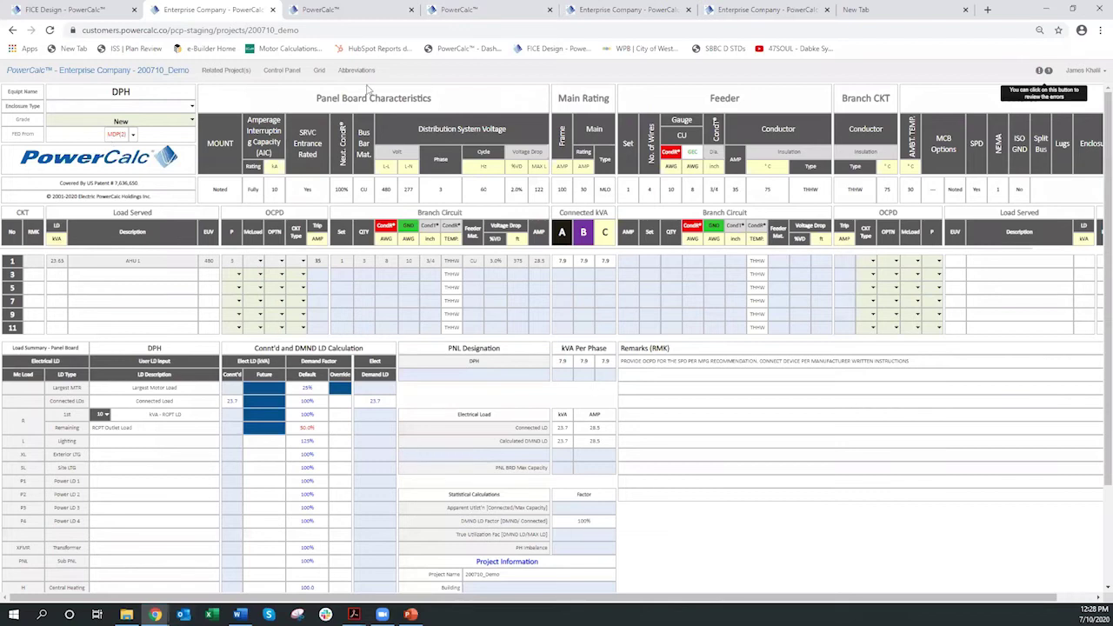
click(282, 72)
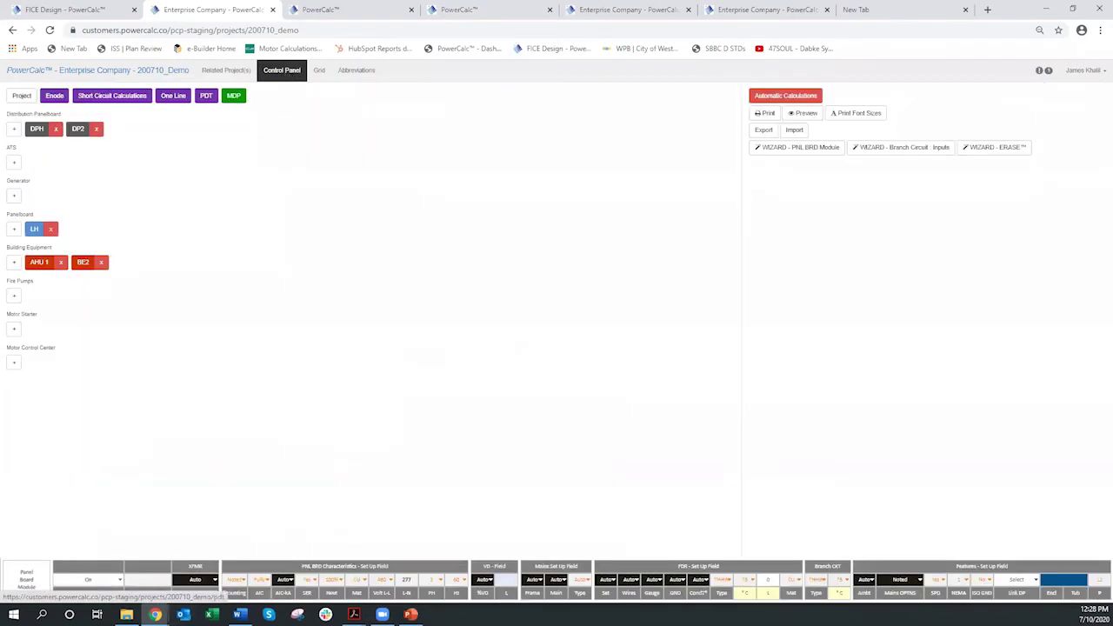
click(793, 149)
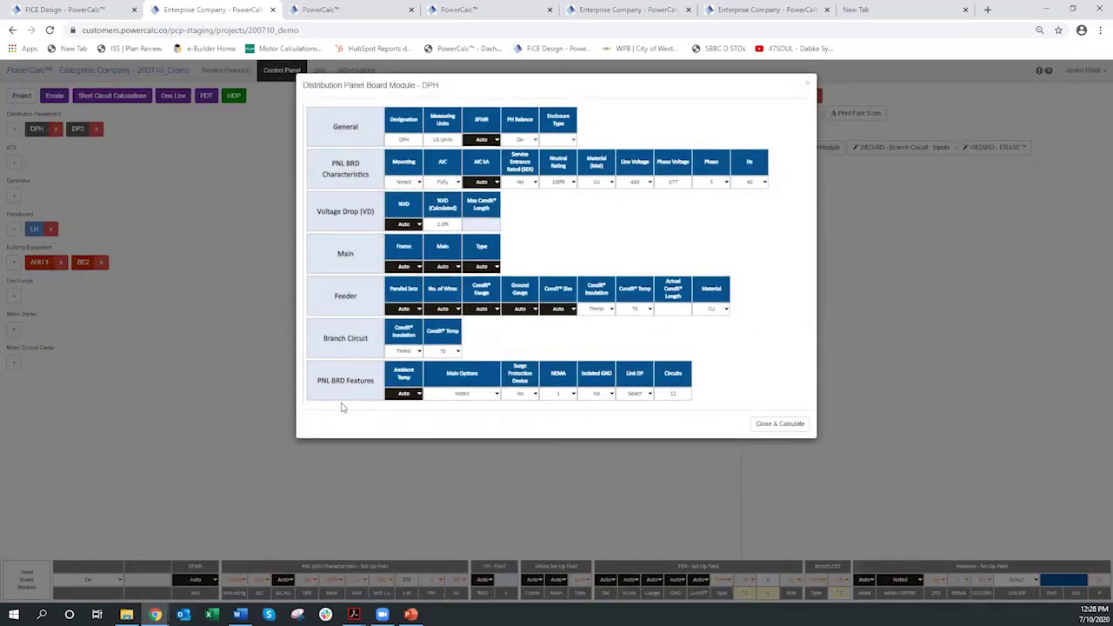
click(650, 396)
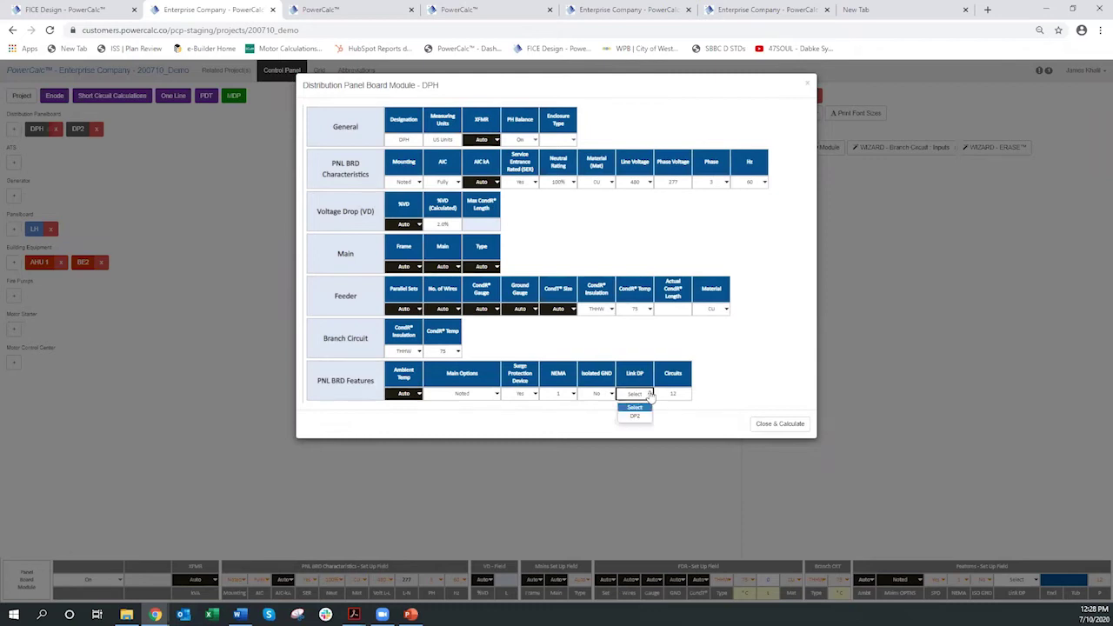
click(635, 417)
click(780, 425)
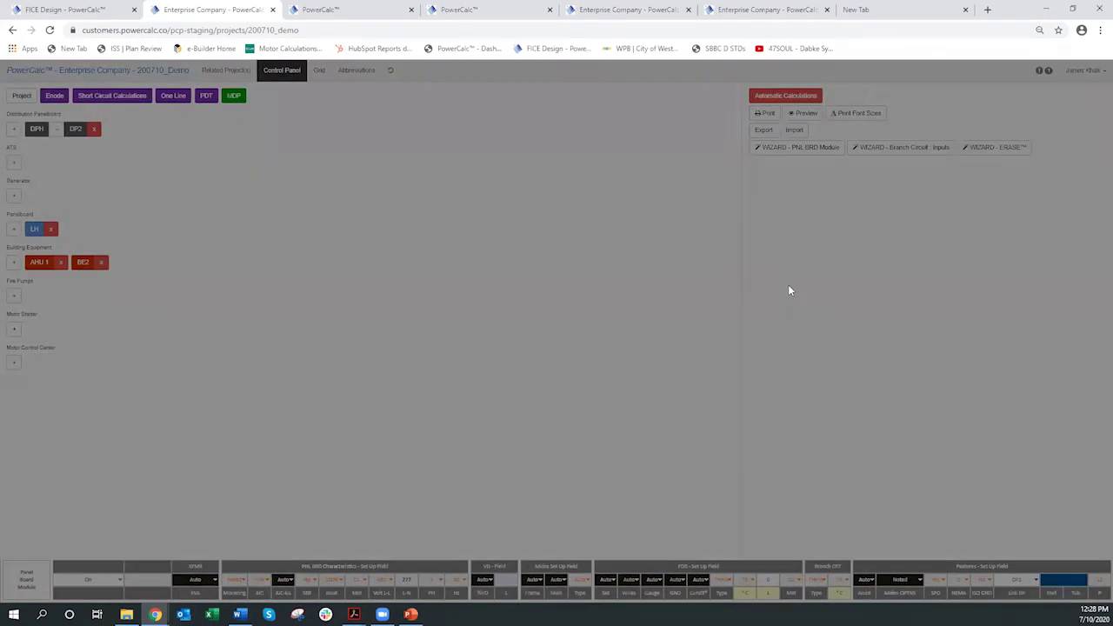
click(665, 157)
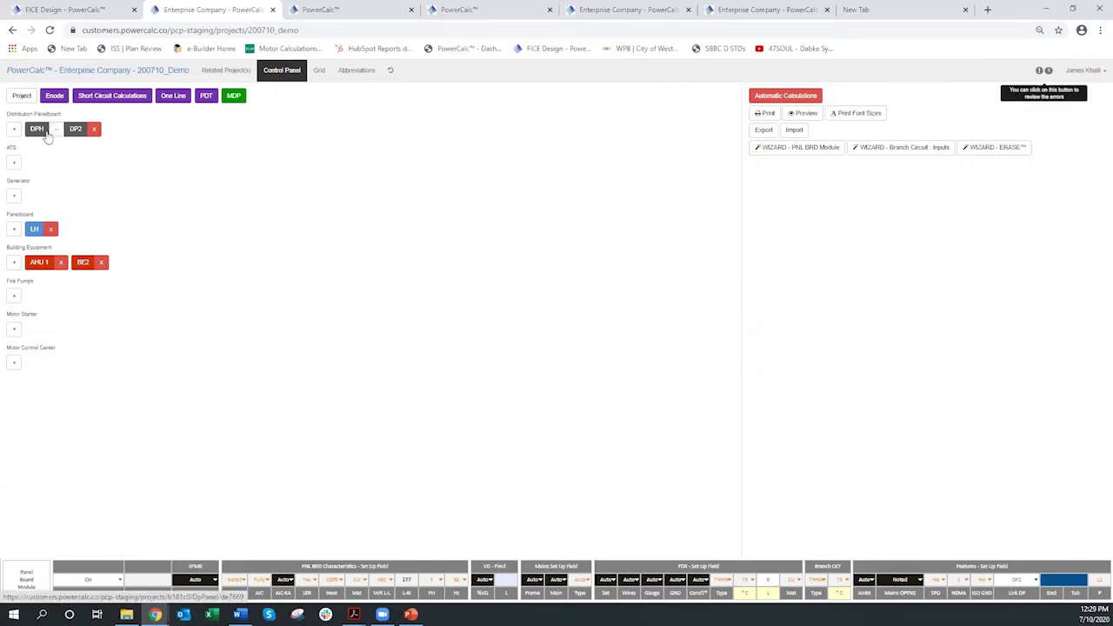
click(173, 95)
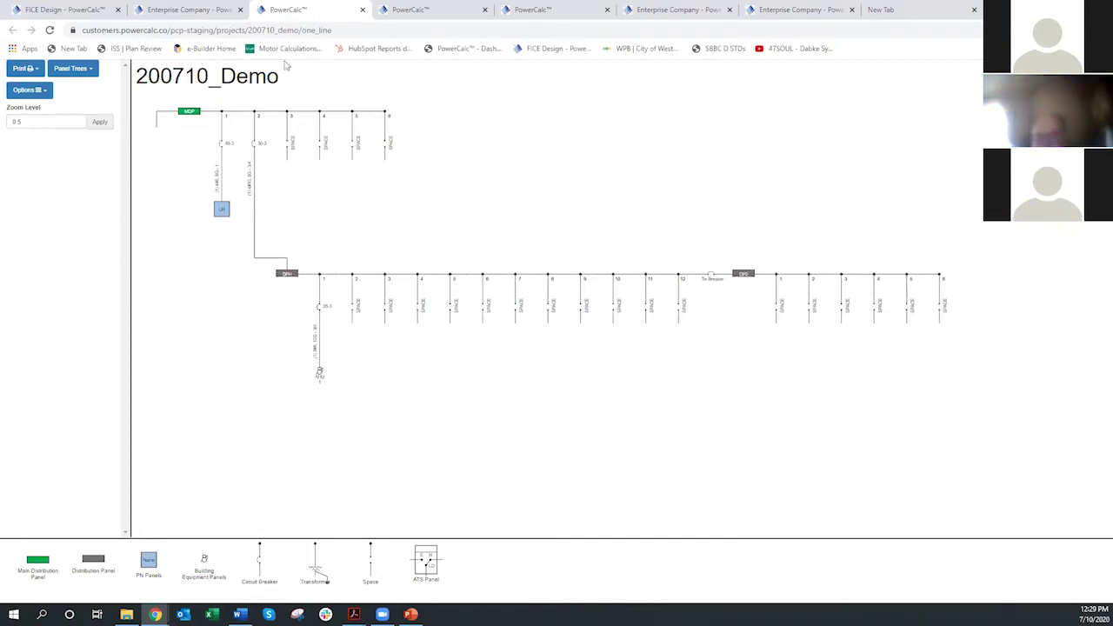
click(180, 15)
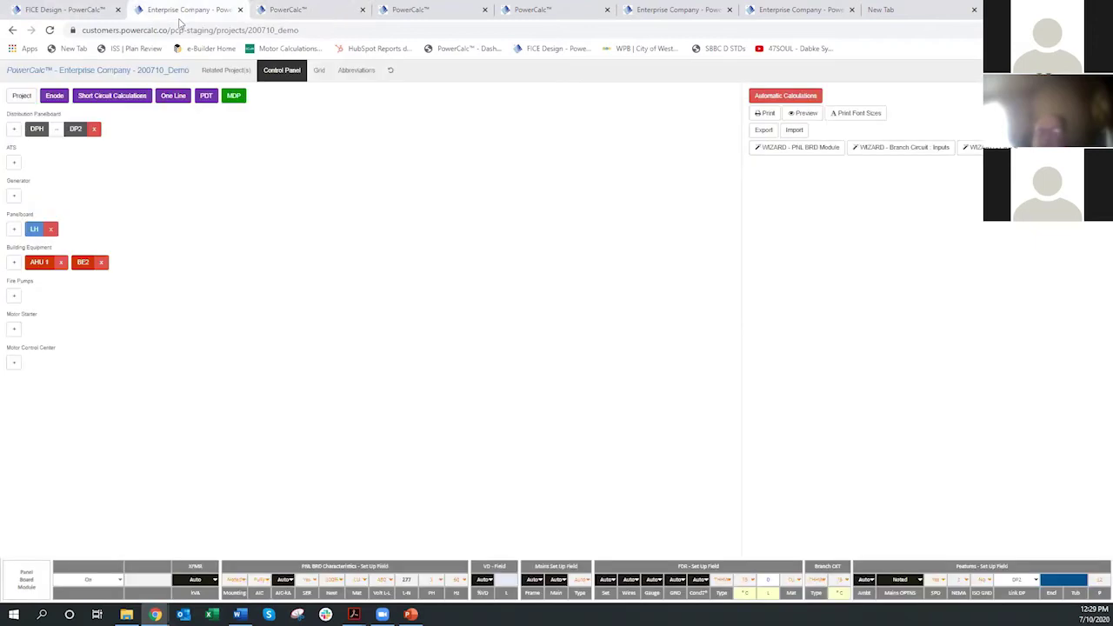
Step: Set distribution panelboard DP2 to be fed from circuit 3 of MDP and return to the Control Panel
click(75, 131)
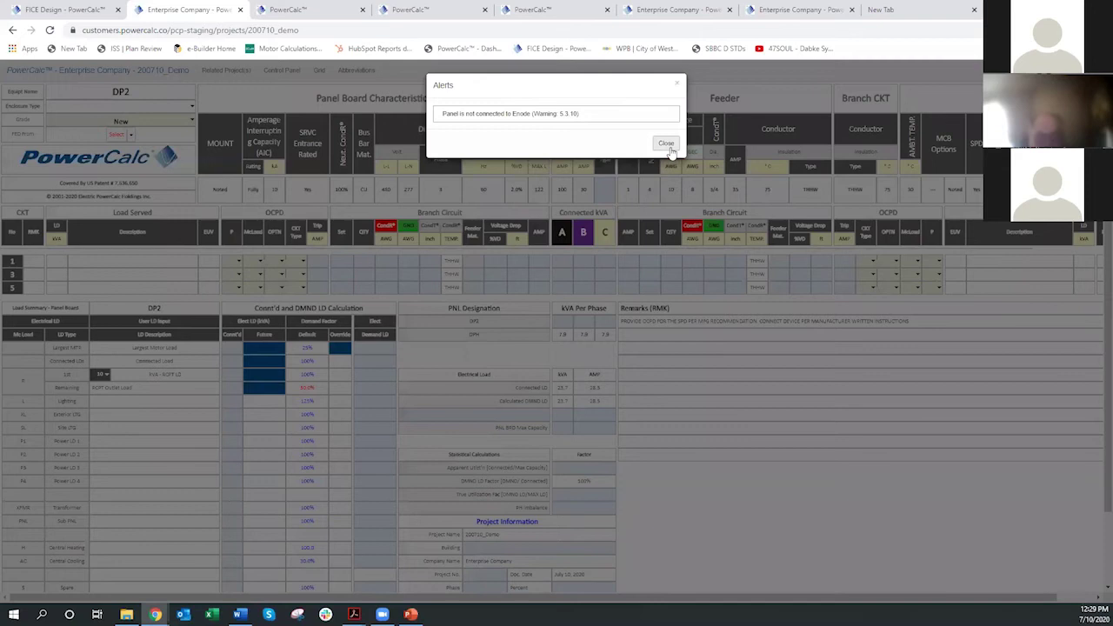
click(666, 143)
click(132, 136)
click(122, 172)
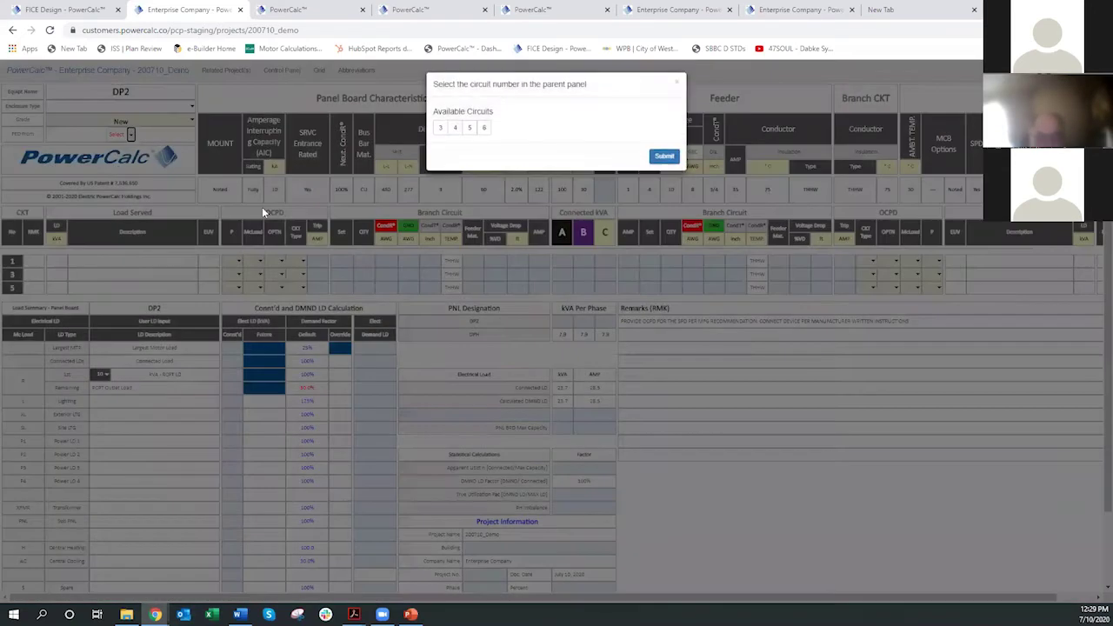
click(440, 128)
click(663, 158)
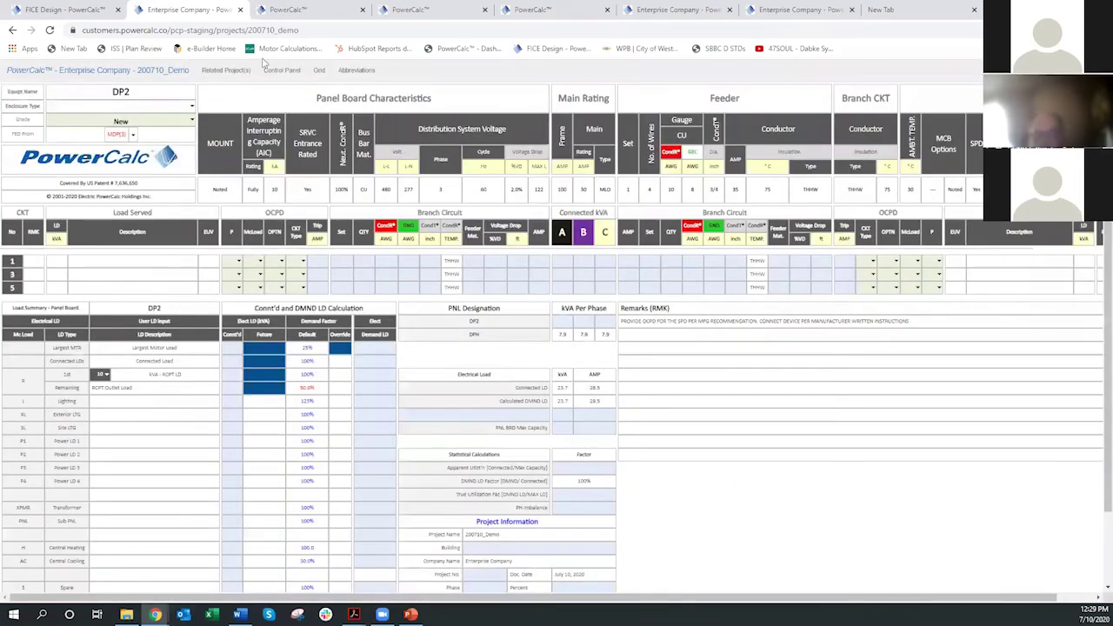
click(283, 71)
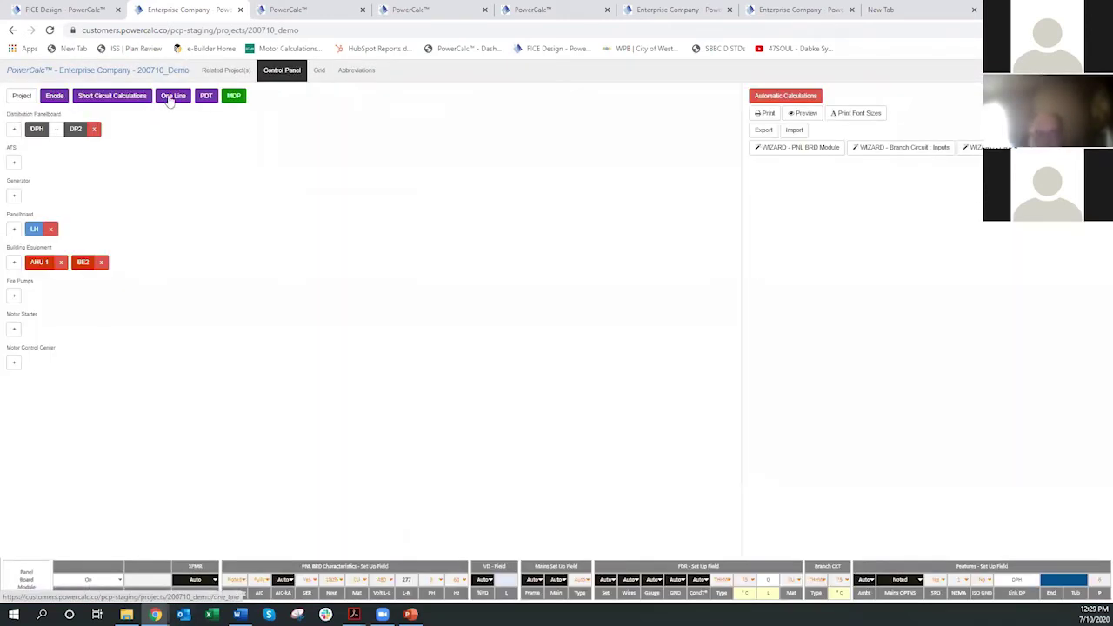
Step: Display the updated one-line diagram and apply the OLD V2 option to it
click(171, 98)
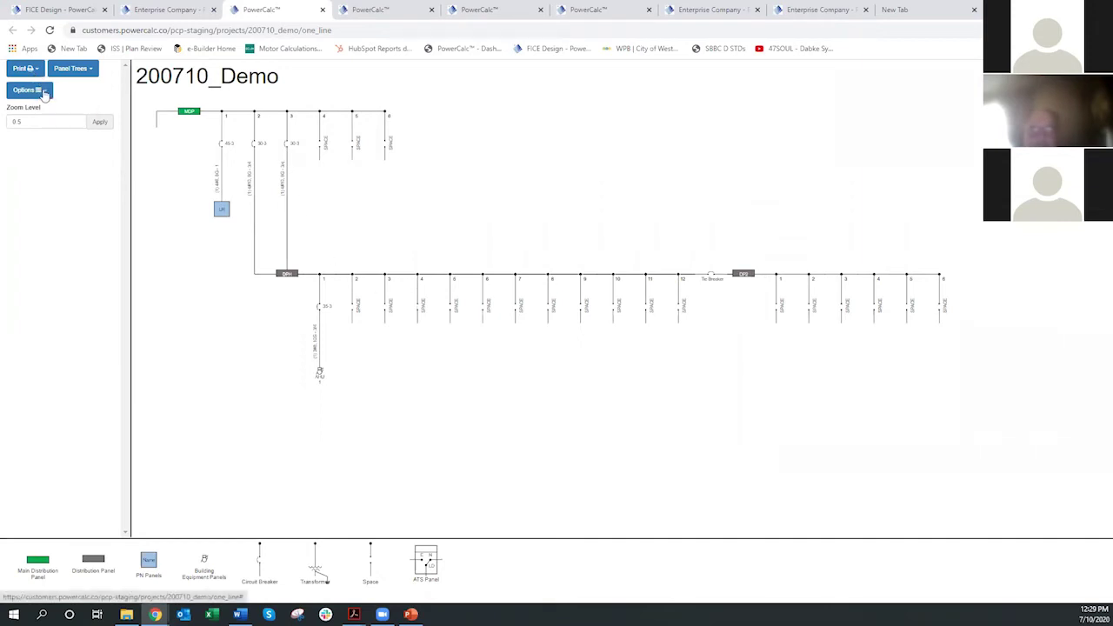
click(44, 92)
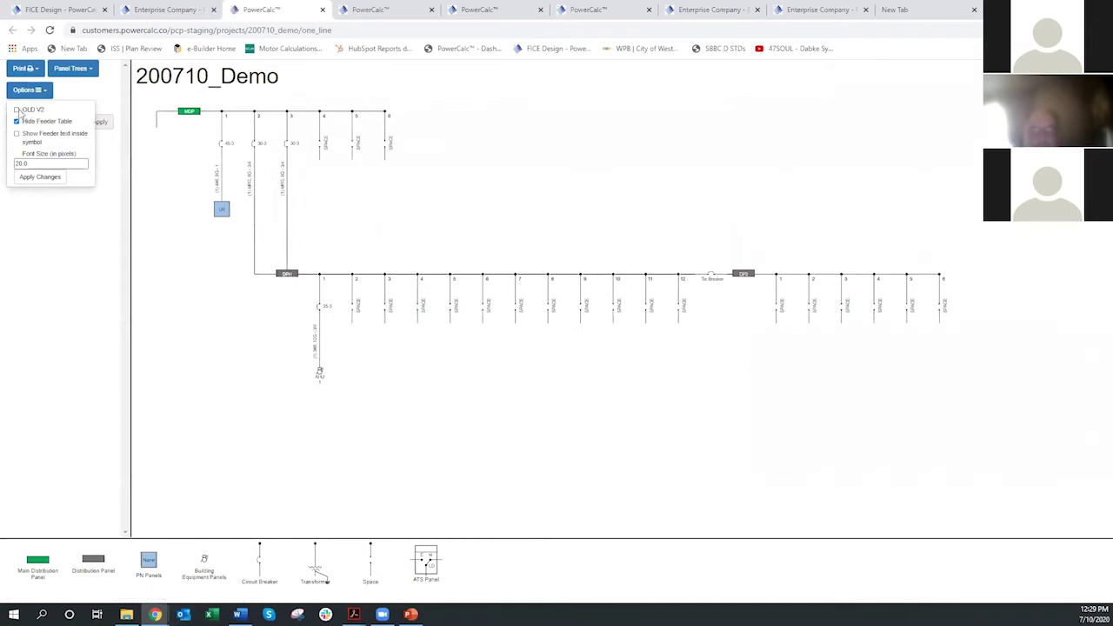
click(40, 177)
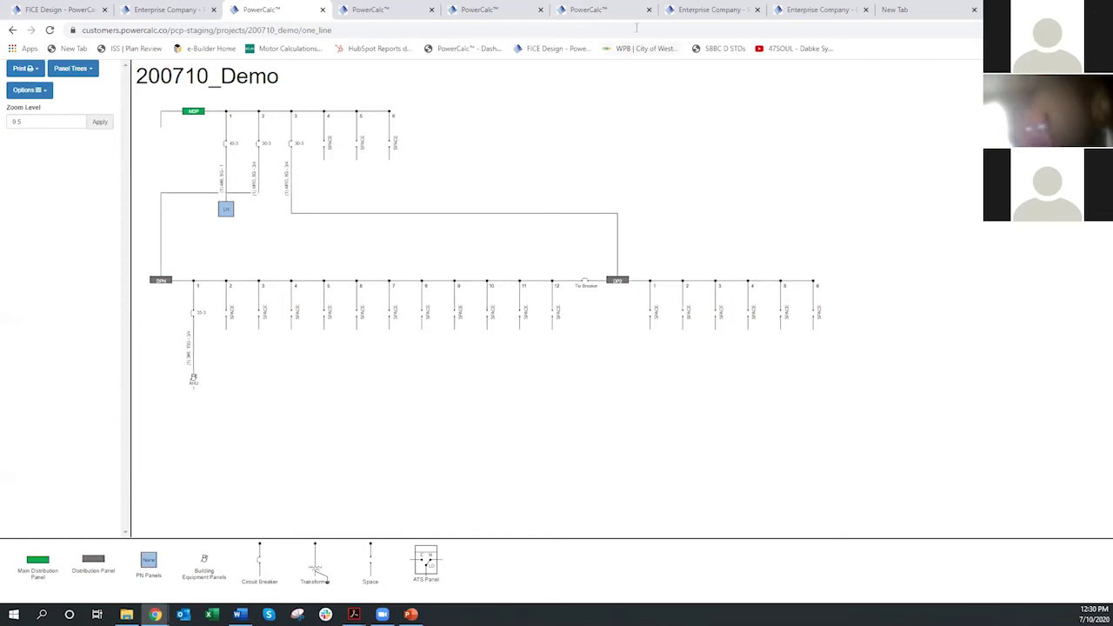
Step: Add a second panelboard to the project, set its number of poles to 24, and calculate it
click(174, 9)
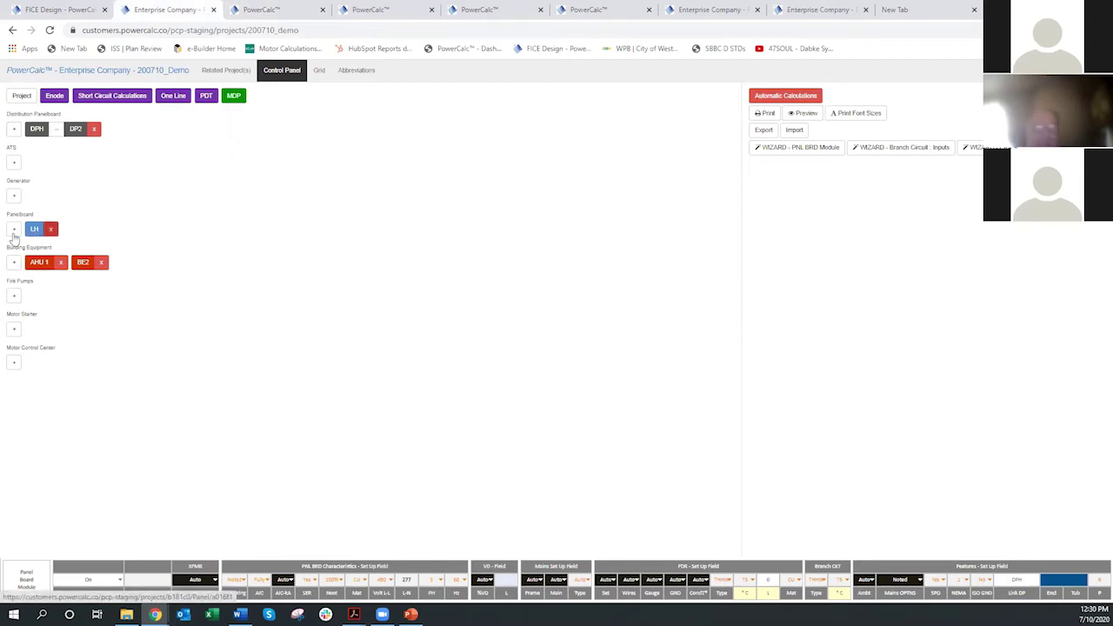
click(13, 231)
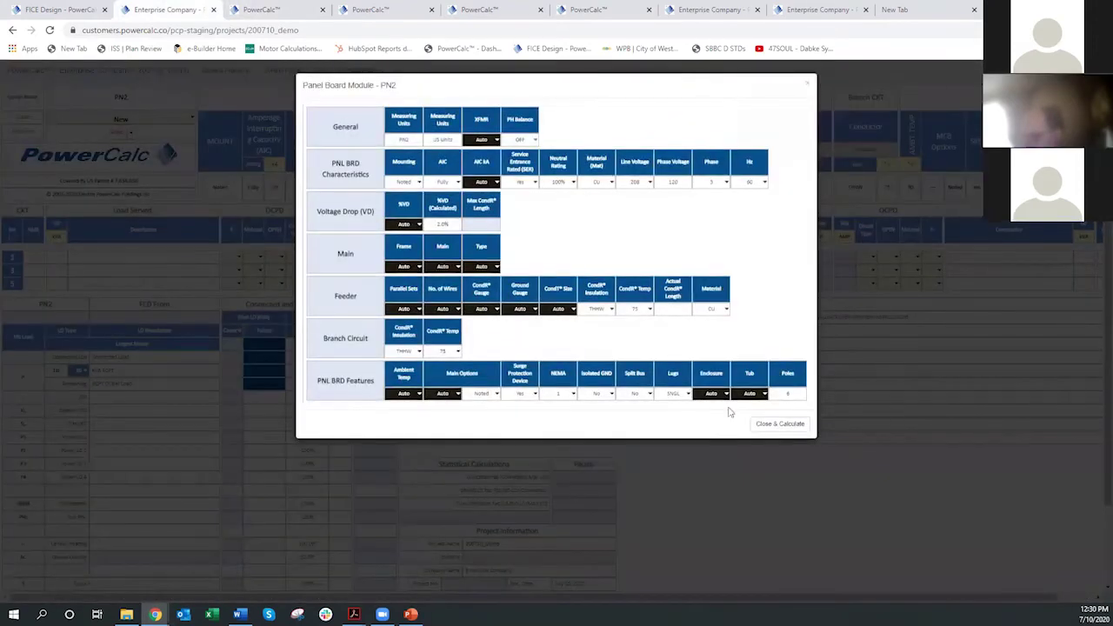
click(790, 391)
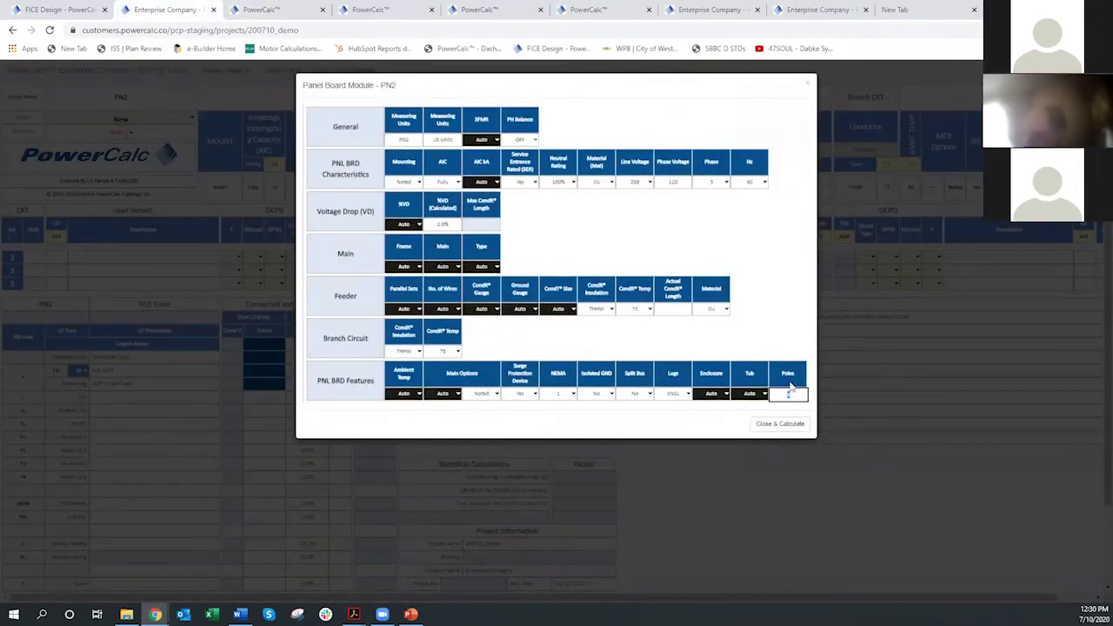
key(Tab)
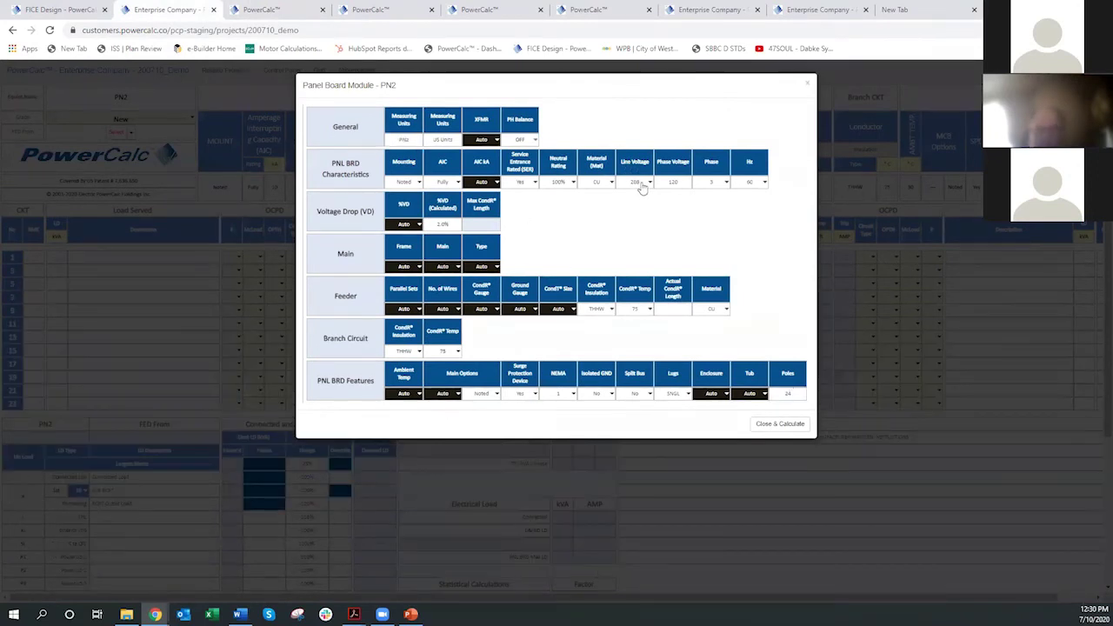
click(783, 426)
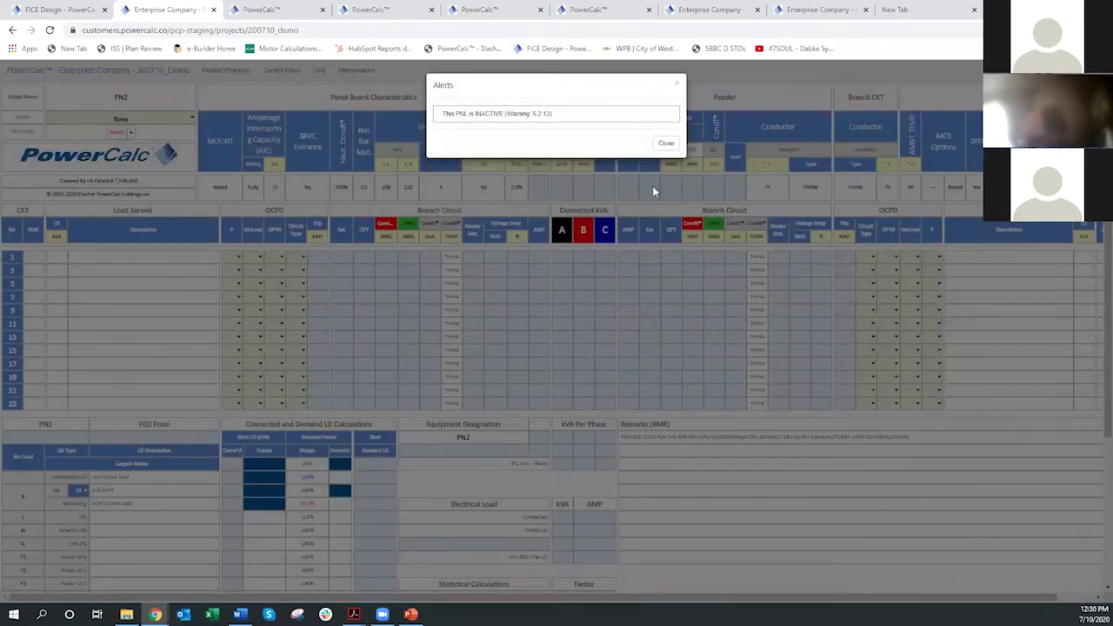
Step: Dismiss the alert and rename the new panelboard PN2 as LA
click(666, 143)
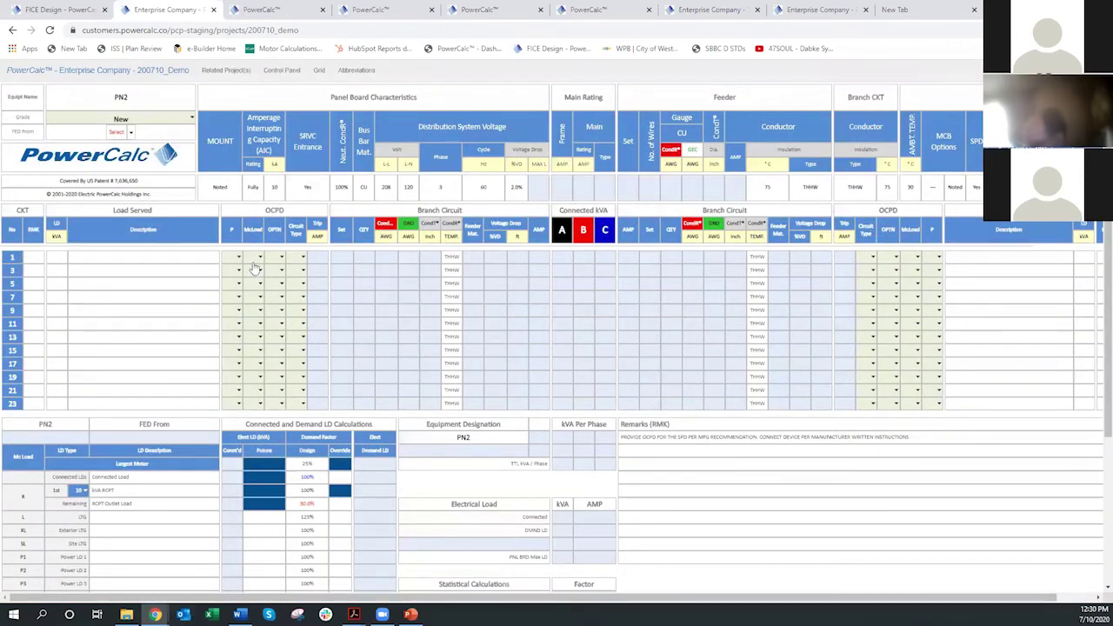
double_click(140, 90)
text(LA)
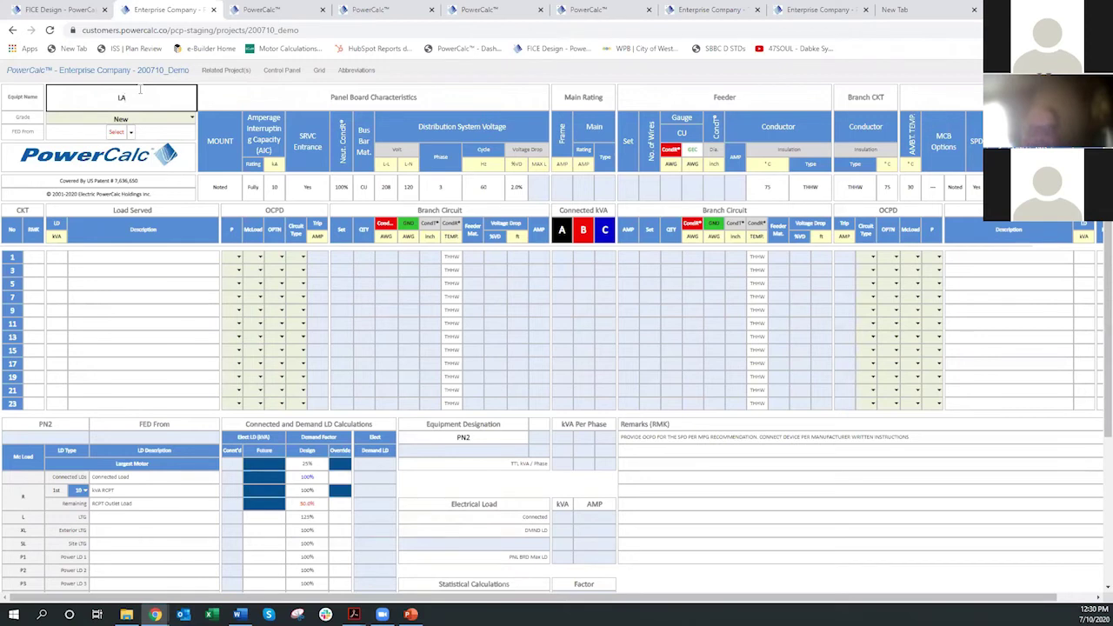
click(135, 253)
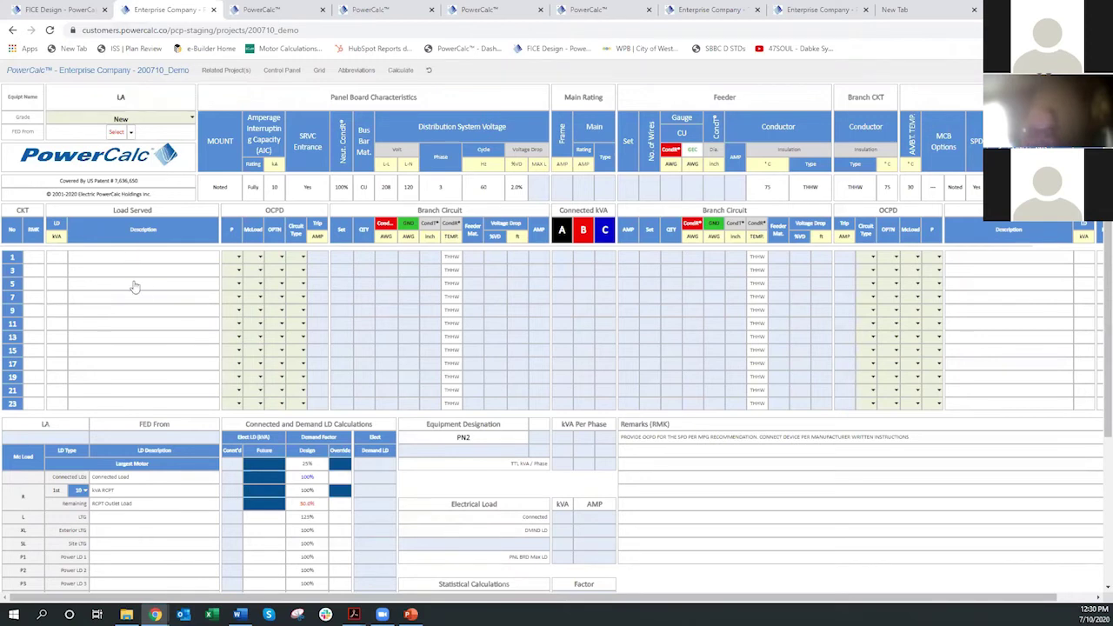
click(146, 257)
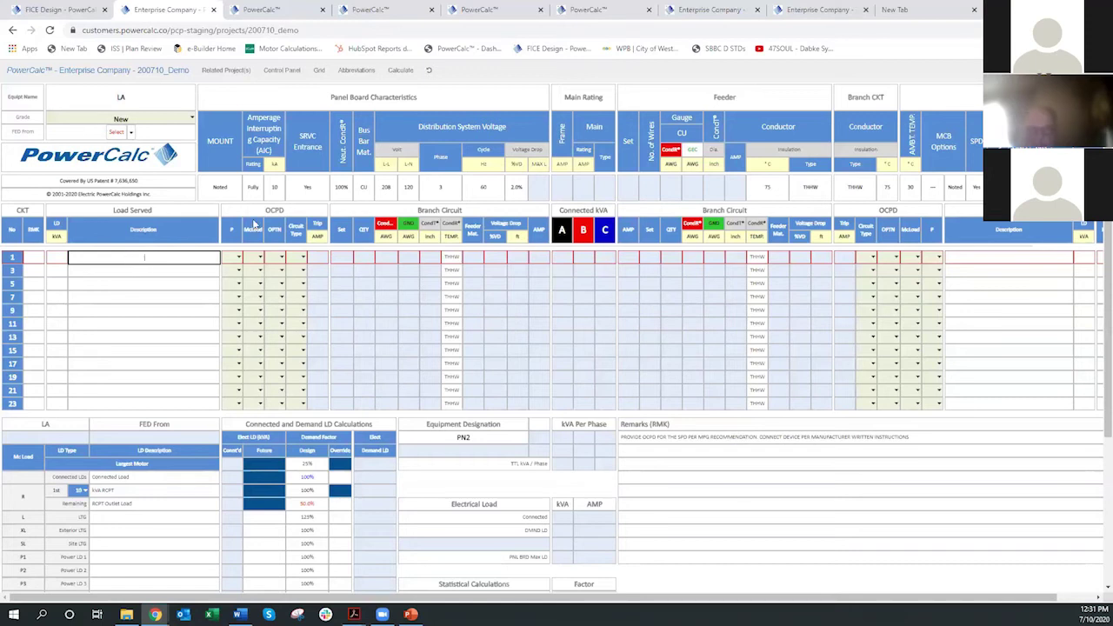
Step: View the panelboard module wizard settings for LA, close the wizard and dismiss the alert
click(282, 70)
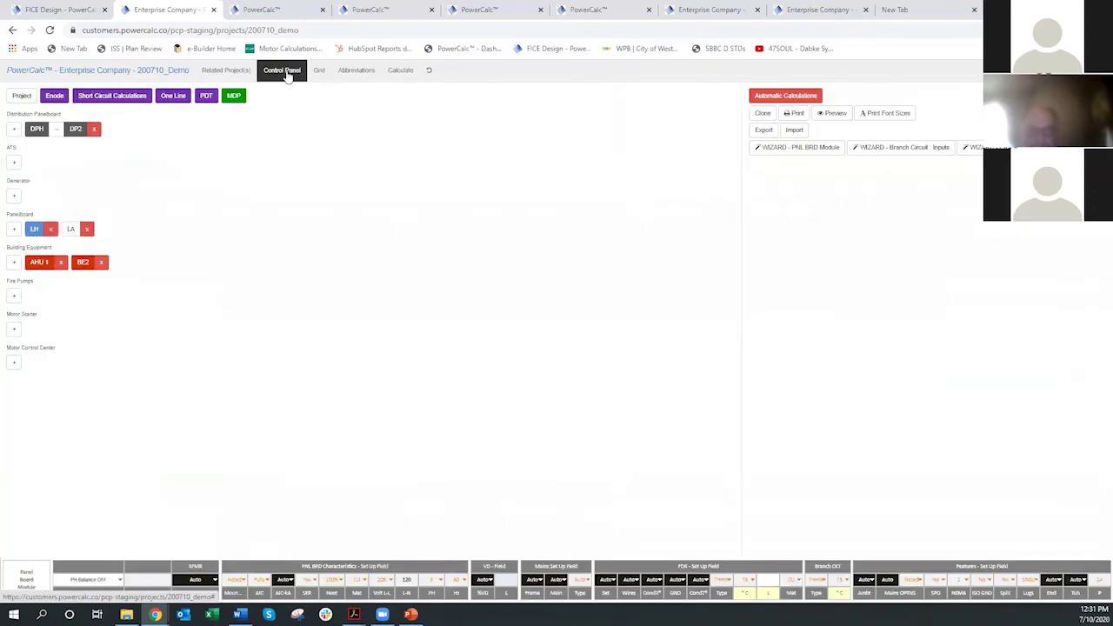
click(809, 152)
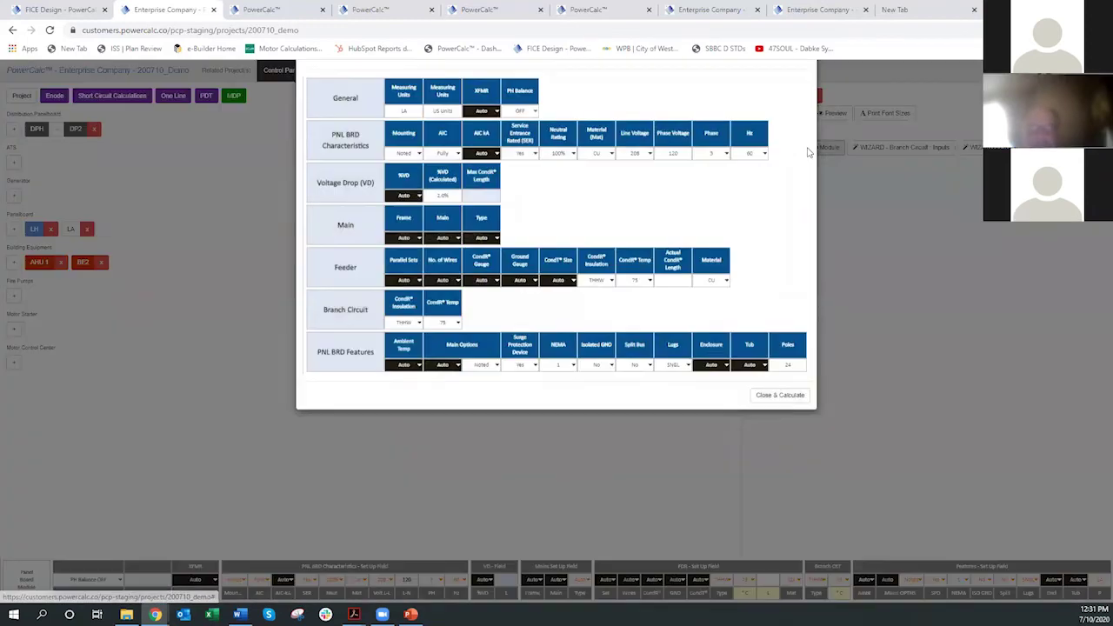
click(909, 147)
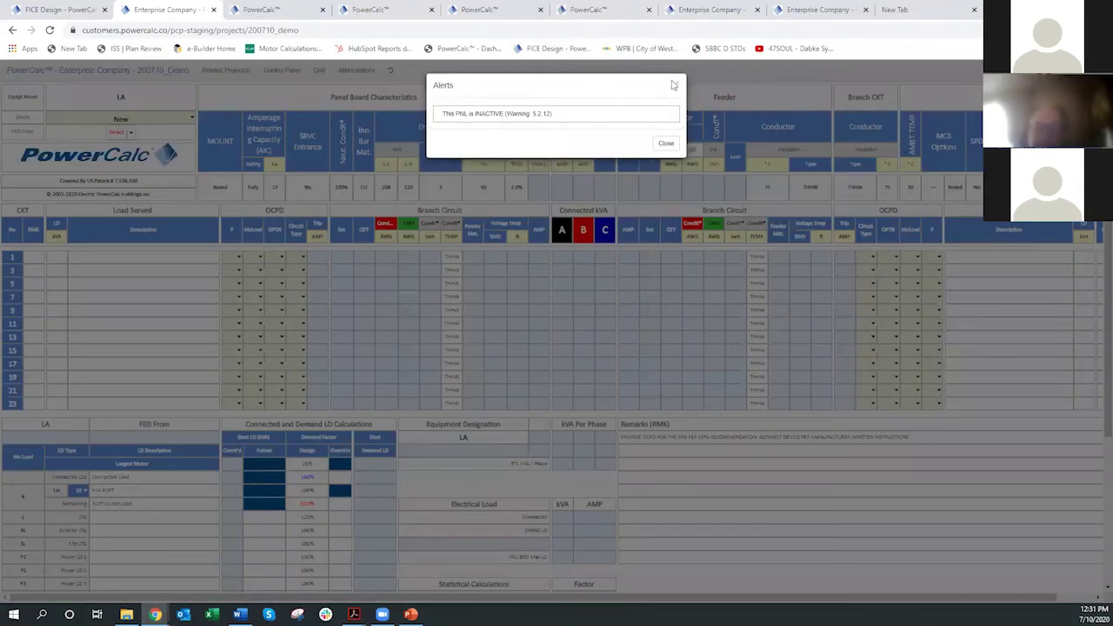
click(678, 83)
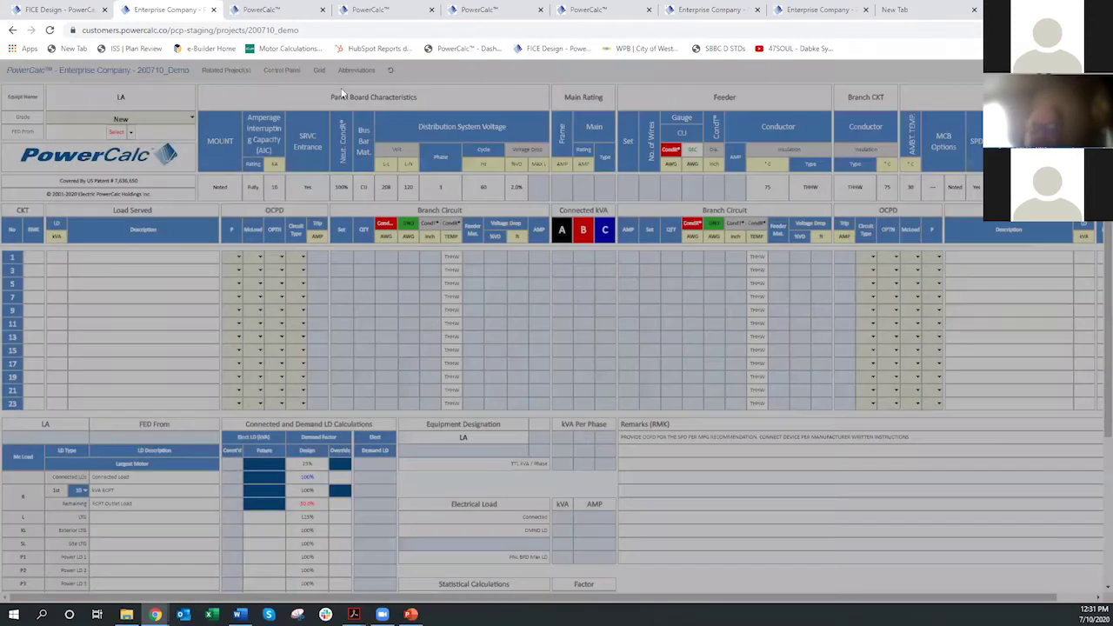
Step: Use the branch circuit wizard to give circuit 1 of LA a 1.2 kVA load, 1 pole and load type R
click(274, 78)
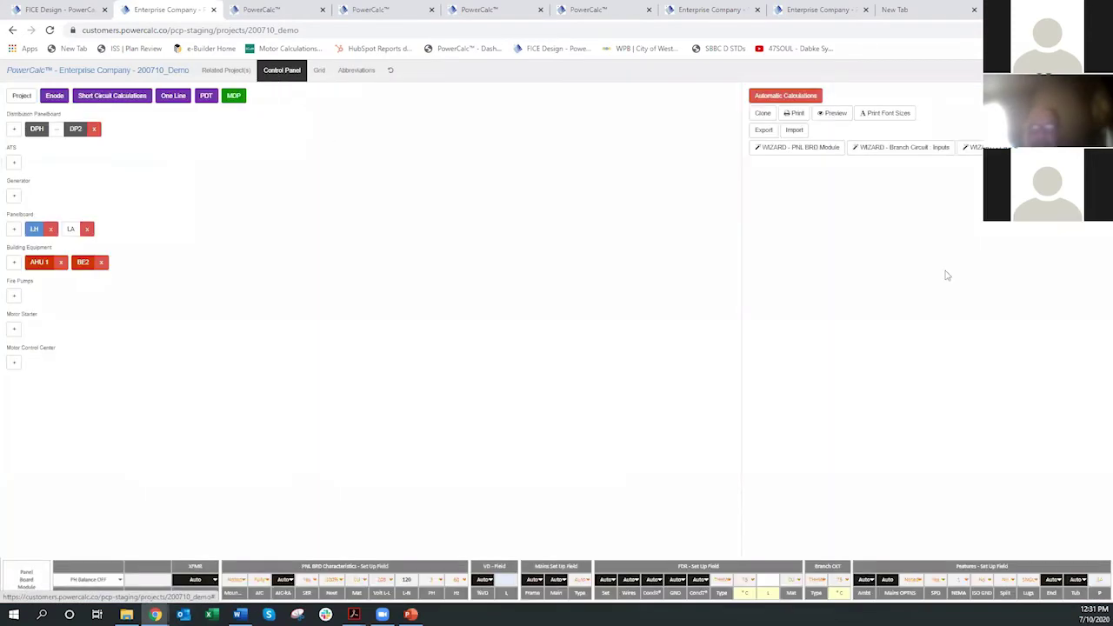
click(891, 148)
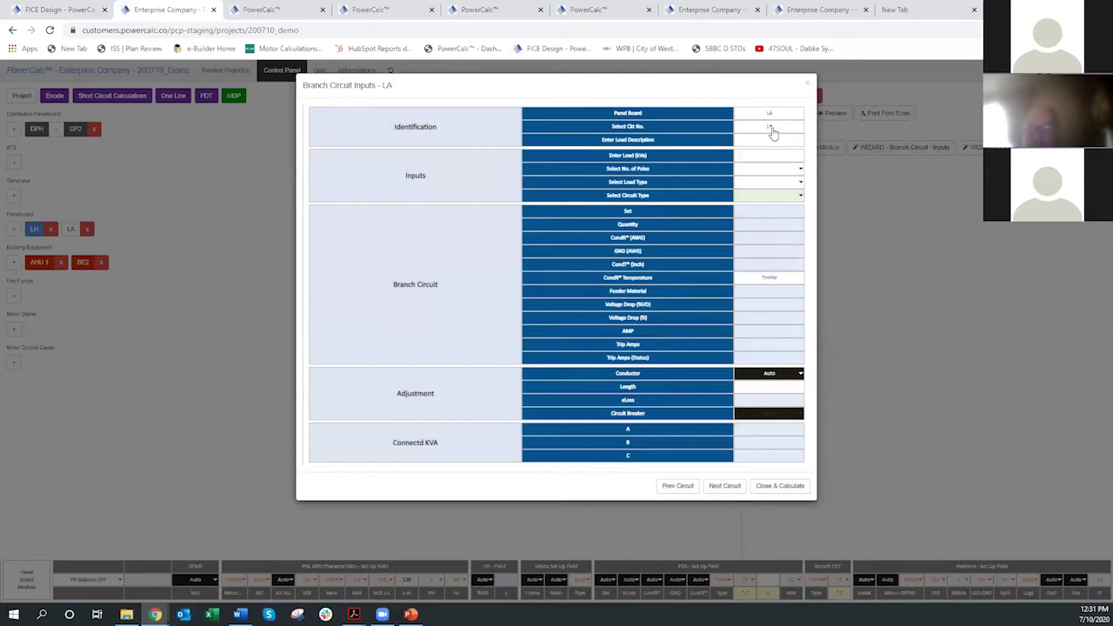
click(762, 157)
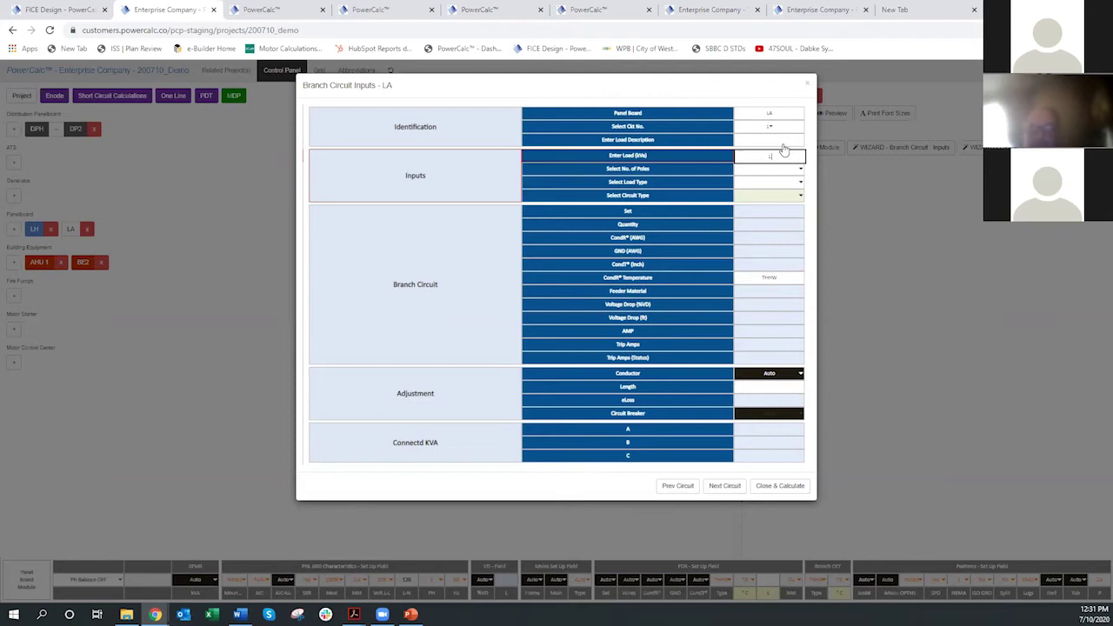
text(1.2)
click(770, 174)
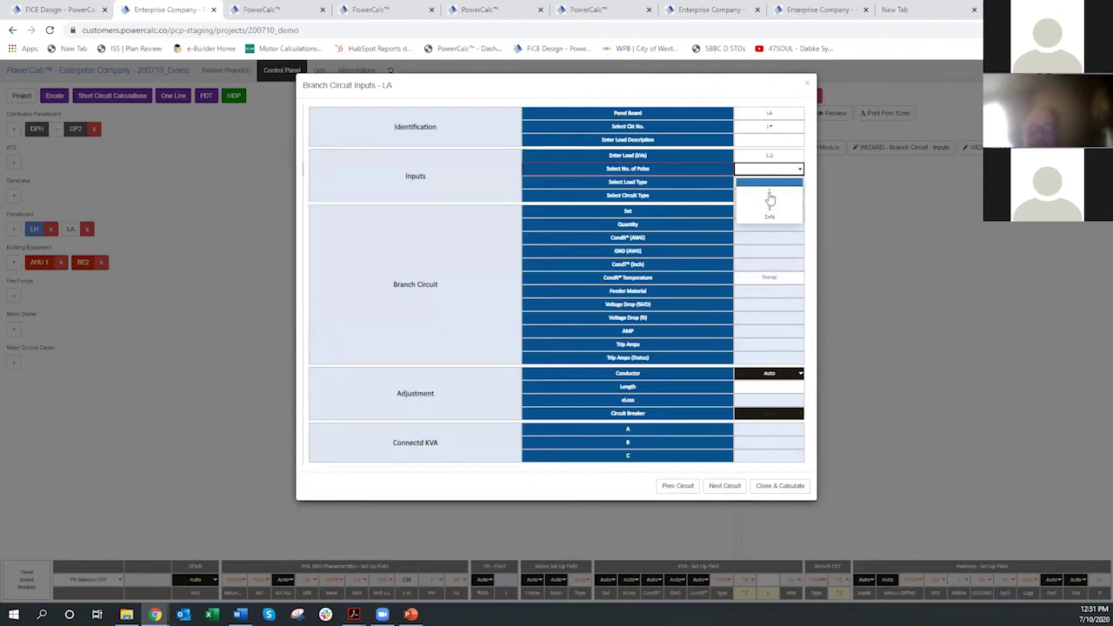
click(769, 198)
click(799, 183)
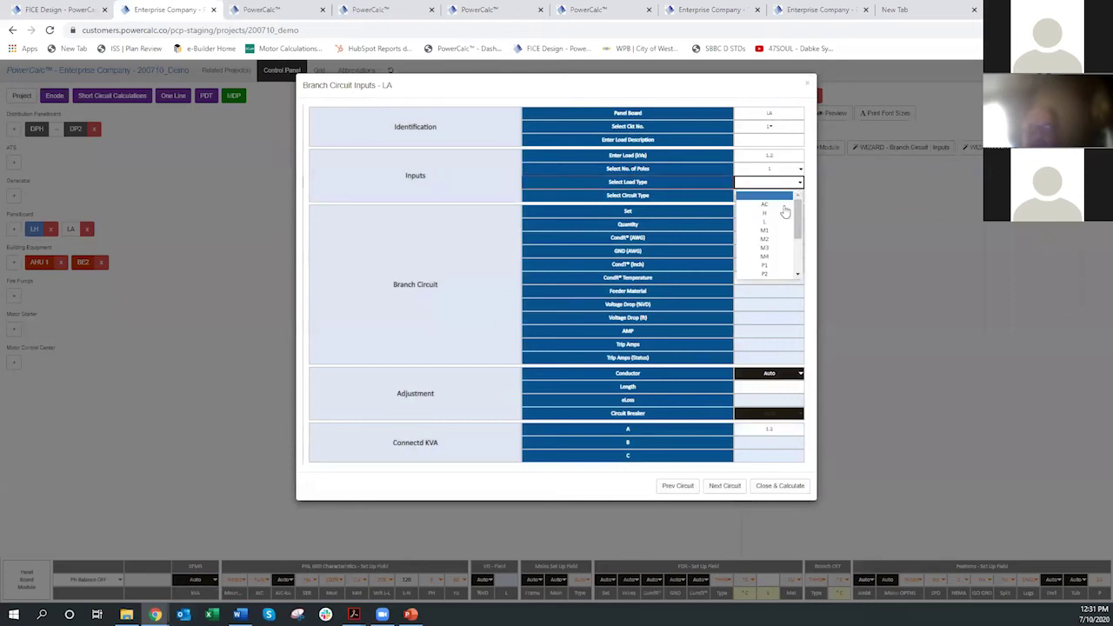
scroll(764, 254, down, 2)
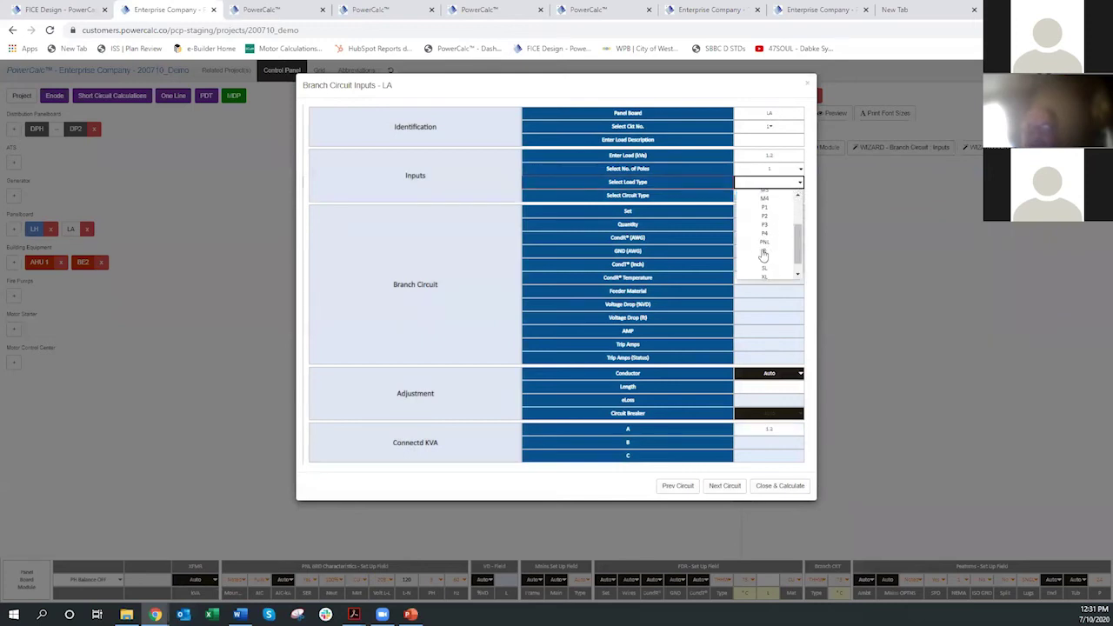
click(764, 253)
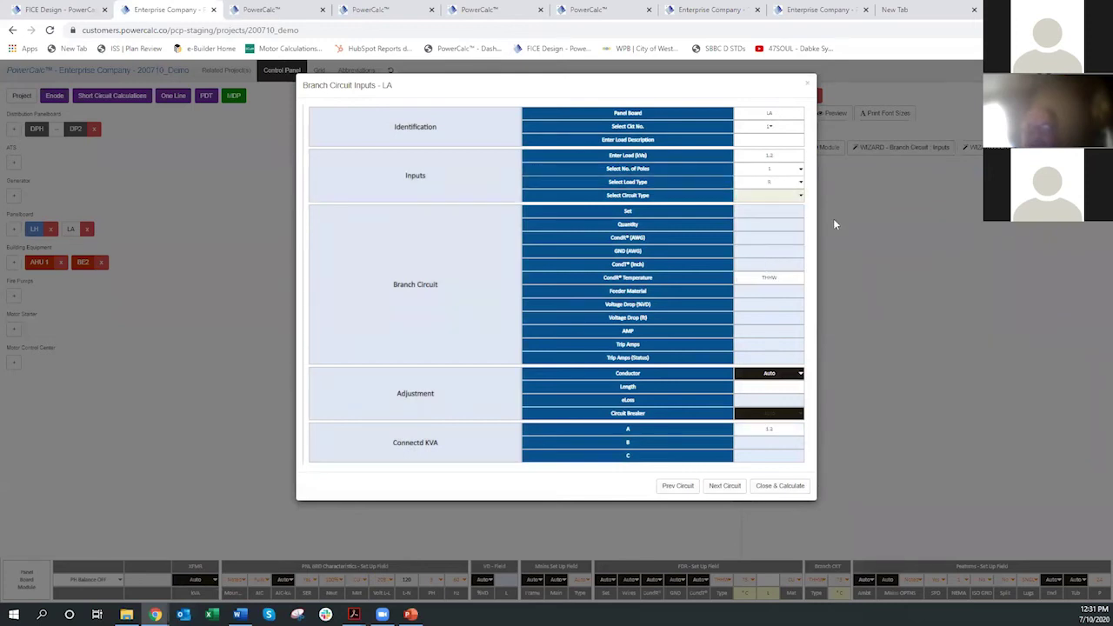
Step: Give circuit 2 of LA a 23.0 kVA load, 1 pole and load type R, calculate the panelboard and dismiss the alerts
click(791, 128)
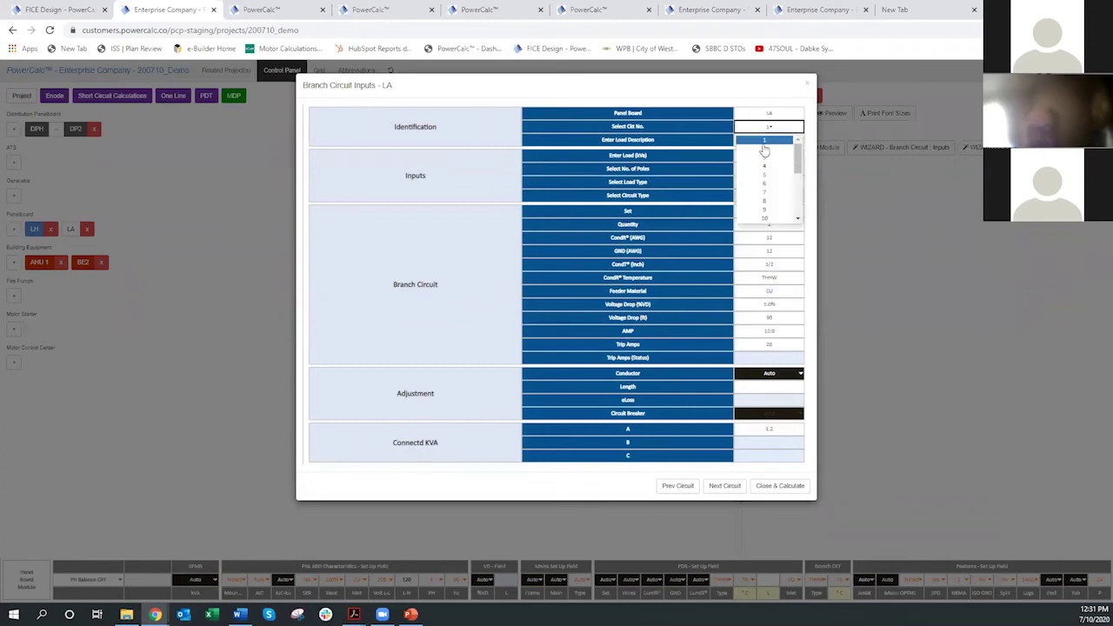
click(764, 149)
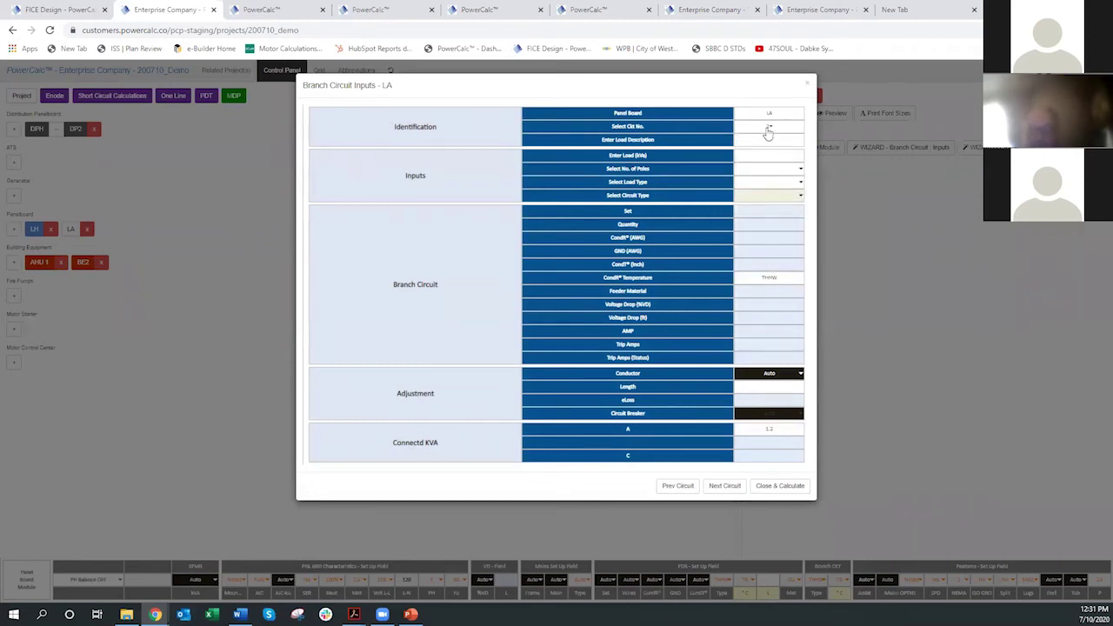
click(767, 140)
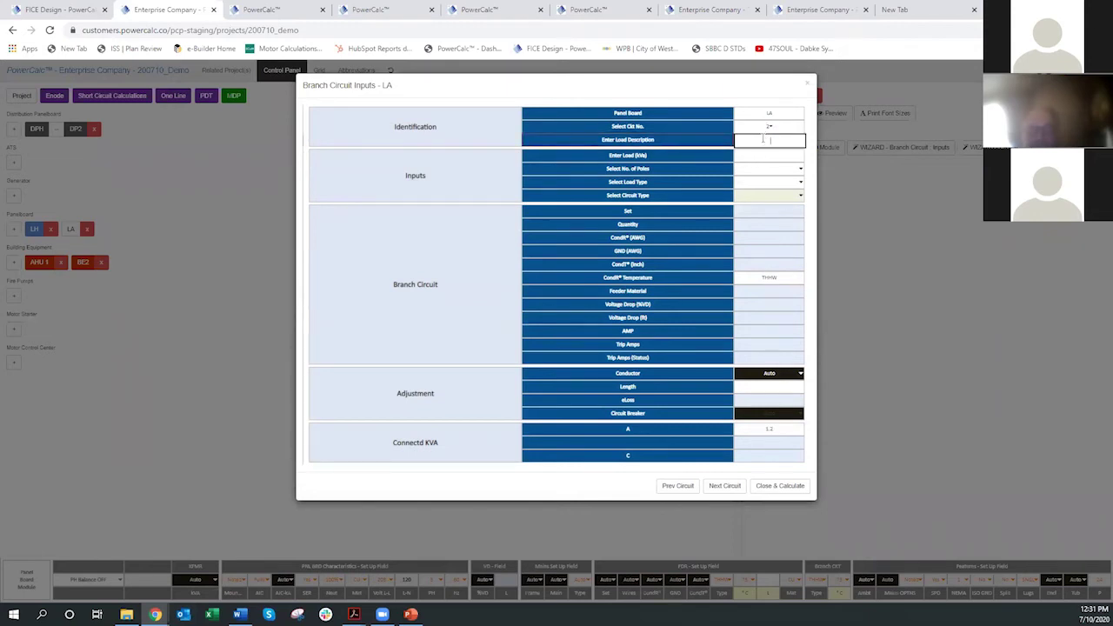
click(771, 157)
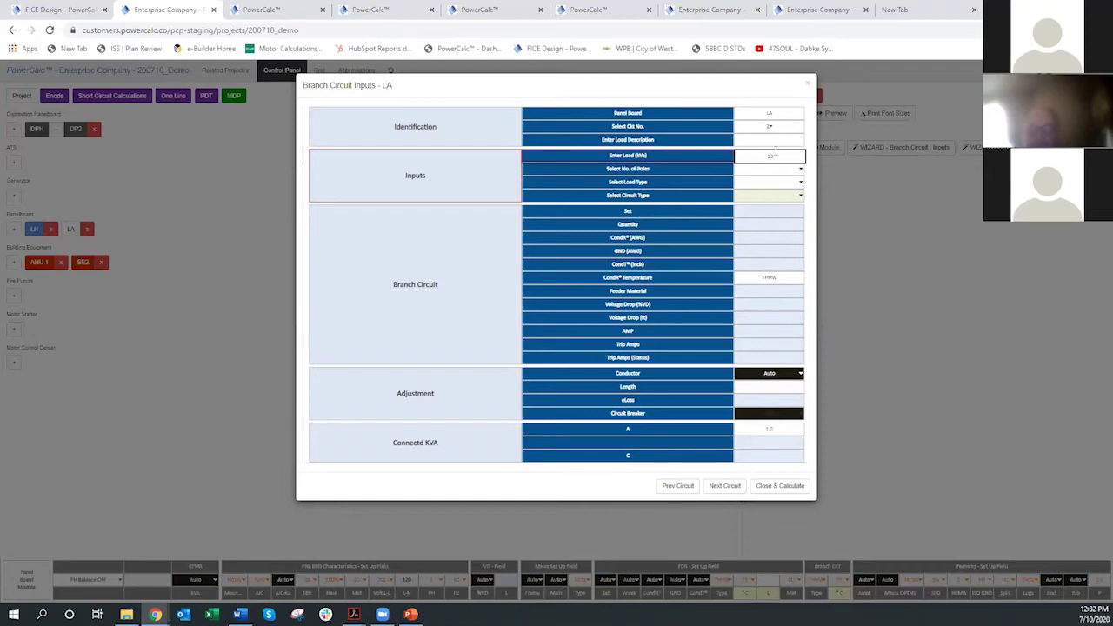
click(775, 170)
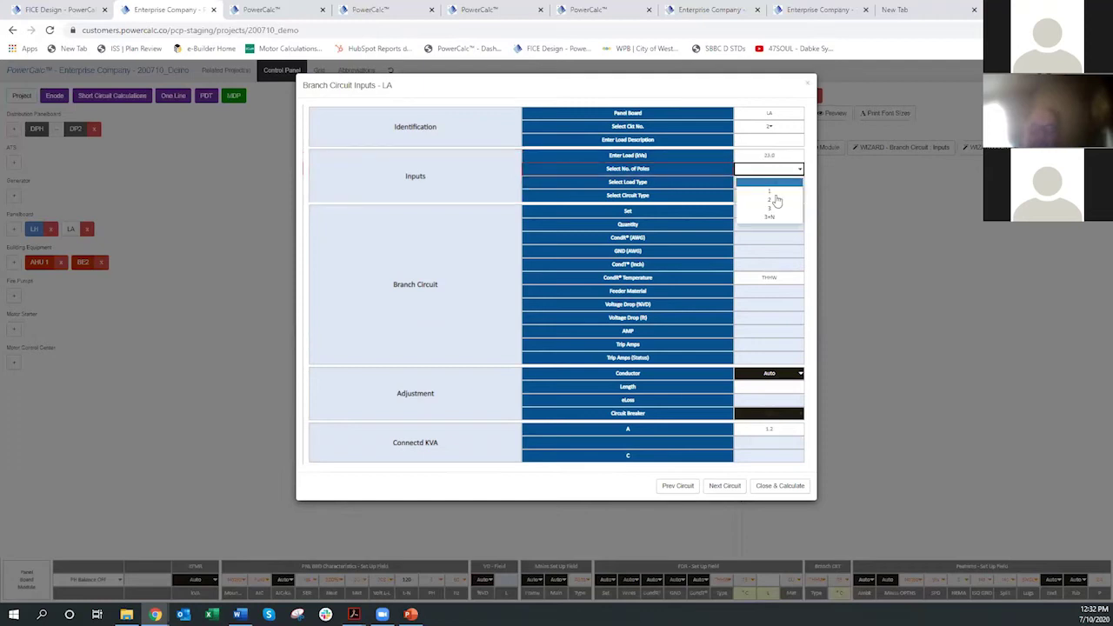
click(771, 192)
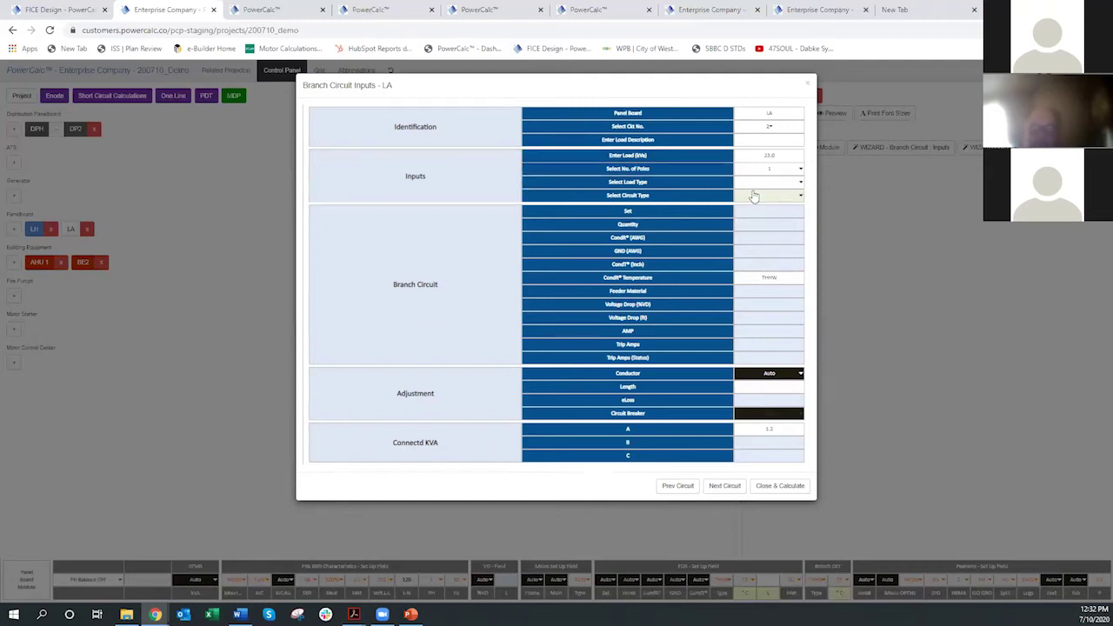
click(778, 184)
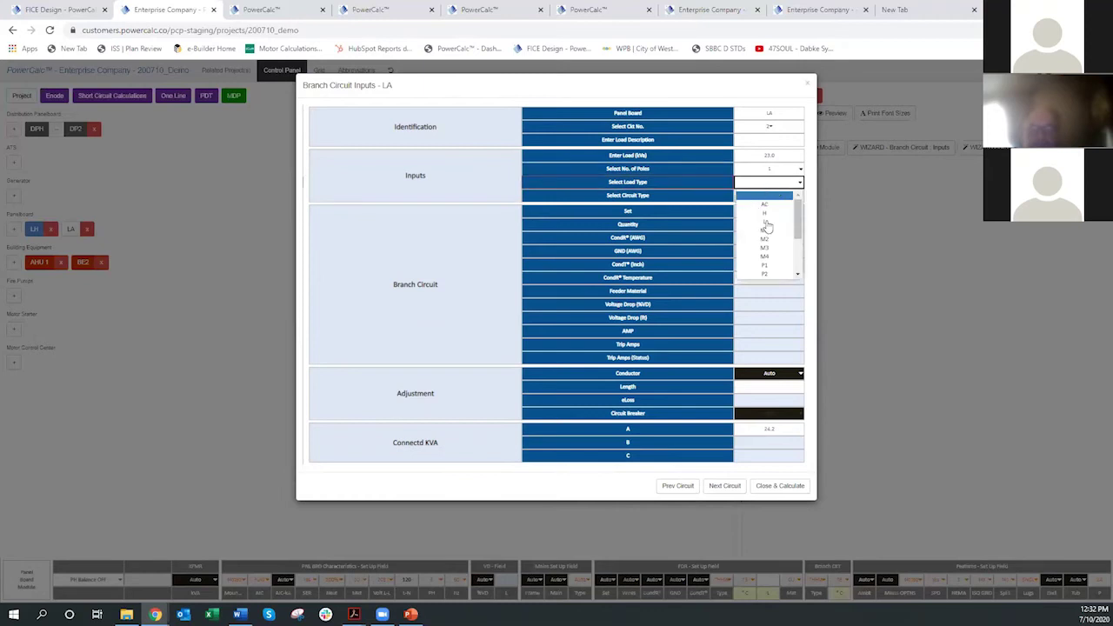
scroll(771, 252, down, 2)
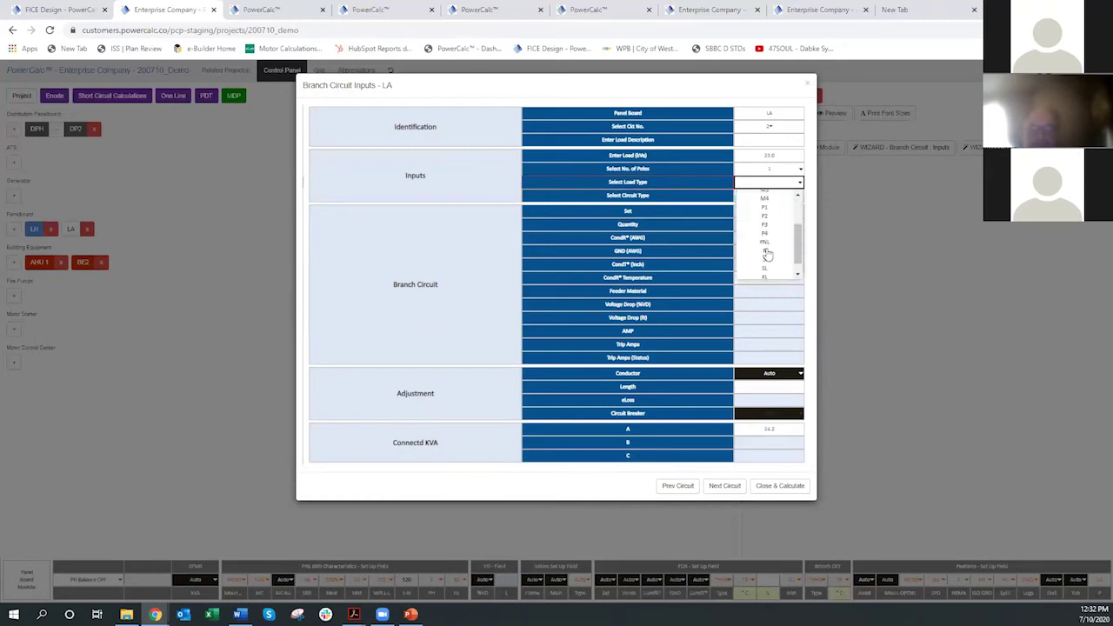
click(765, 252)
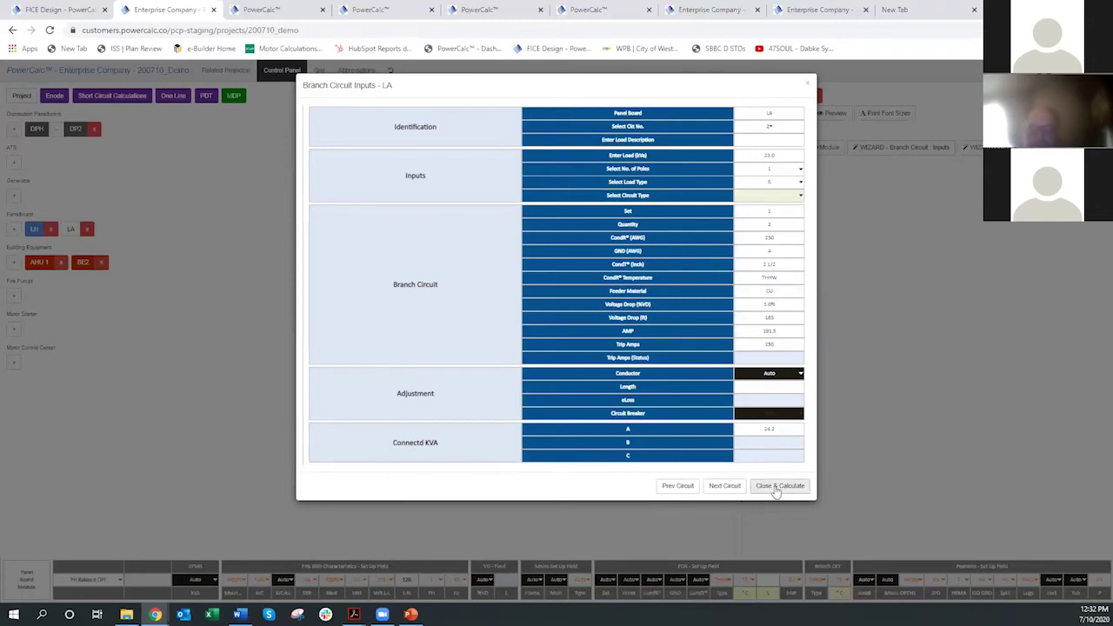
click(778, 487)
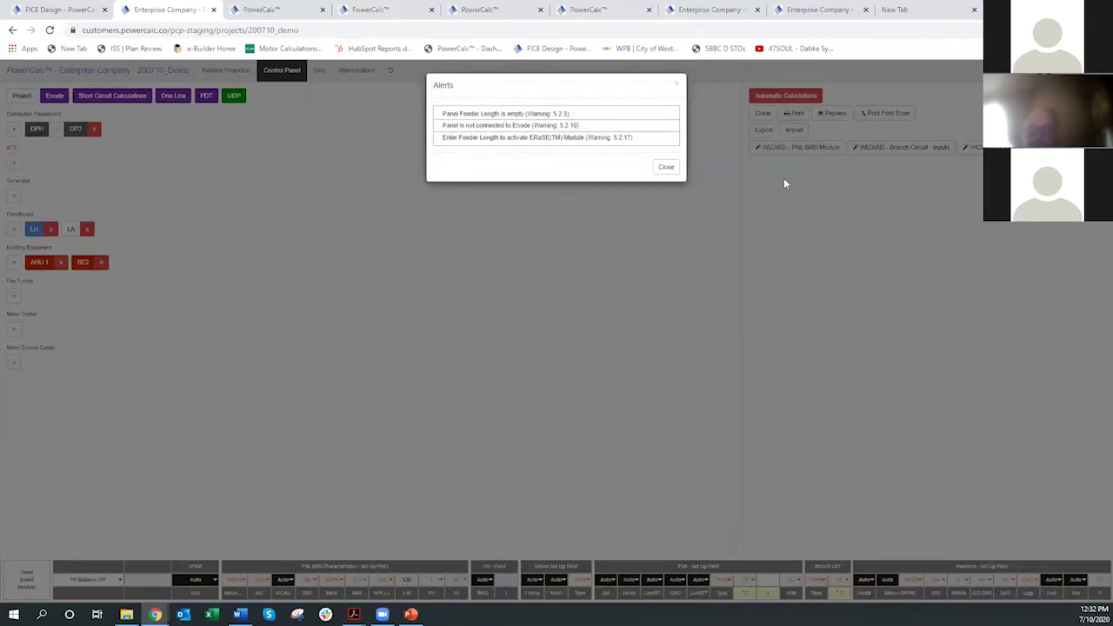
click(665, 168)
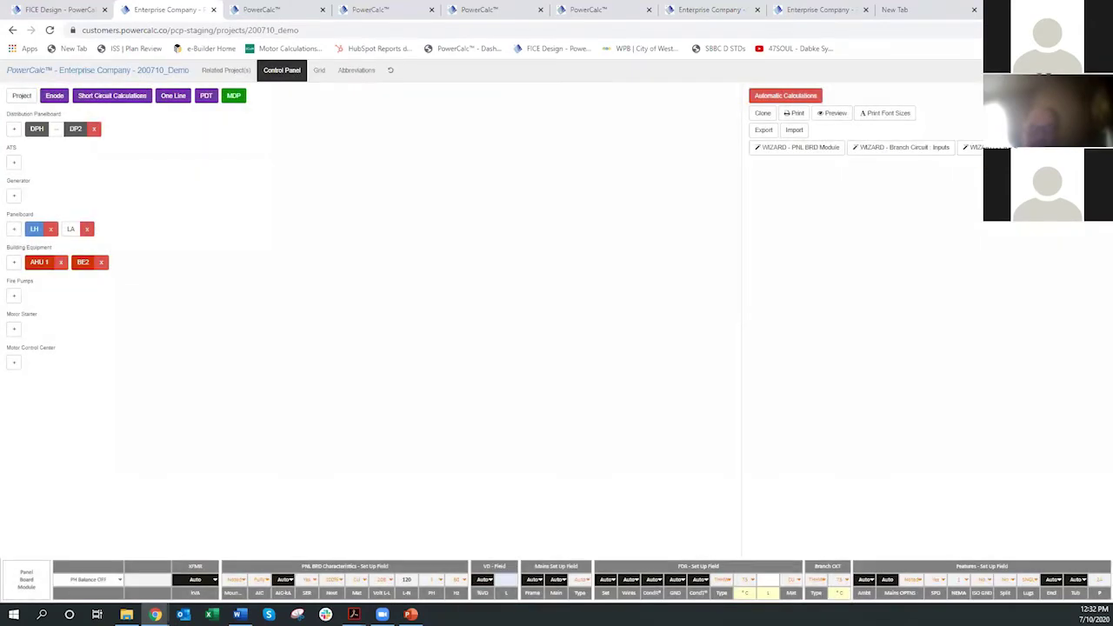
Step: Examine panelboard LA's schedule, including its branch circuits, connected and demand load calculations, and electrical load summary
click(72, 231)
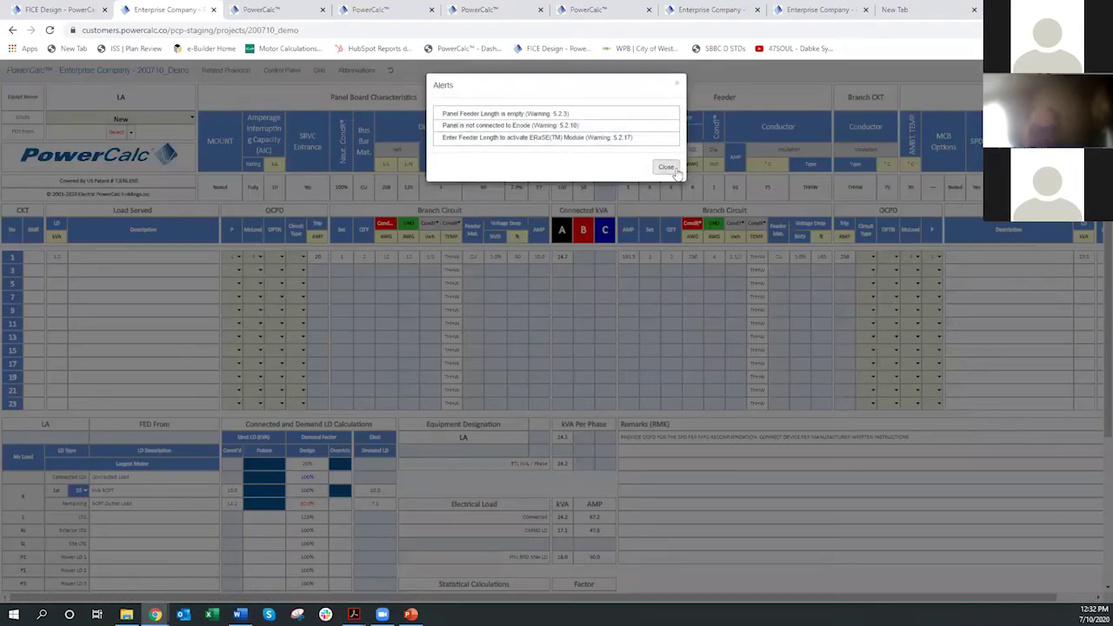
click(666, 167)
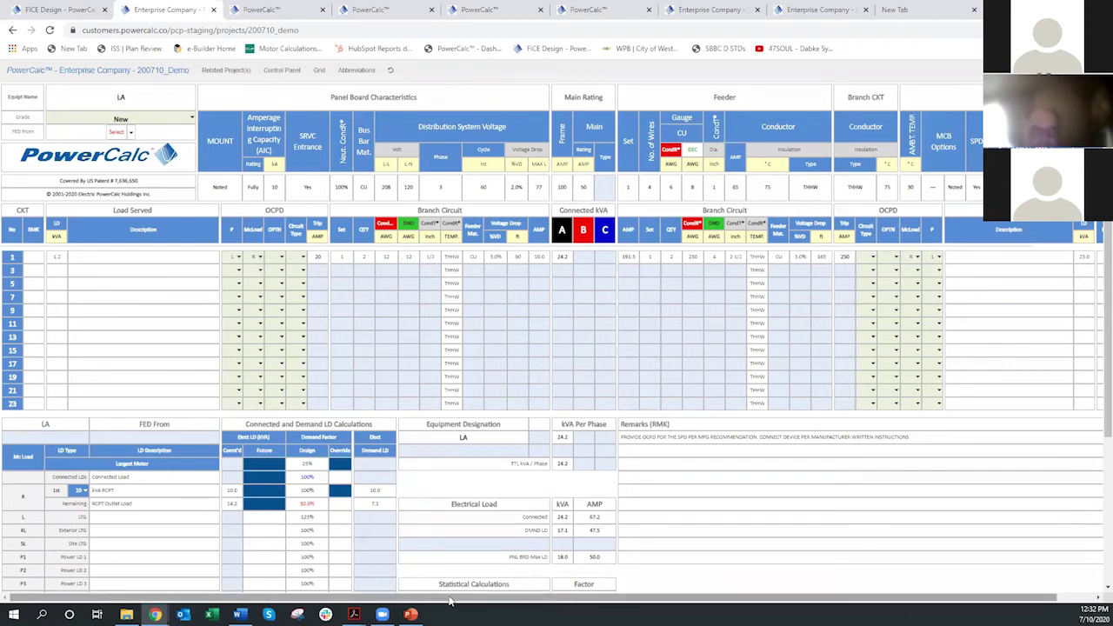
drag(441, 597, 480, 597)
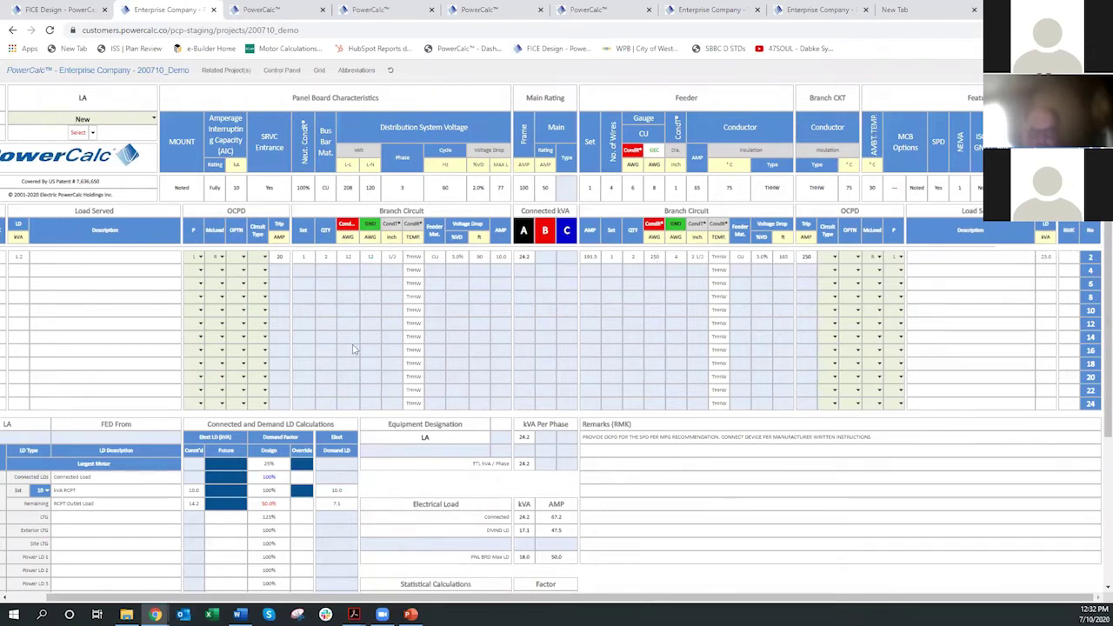
scroll(354, 350, down, 2)
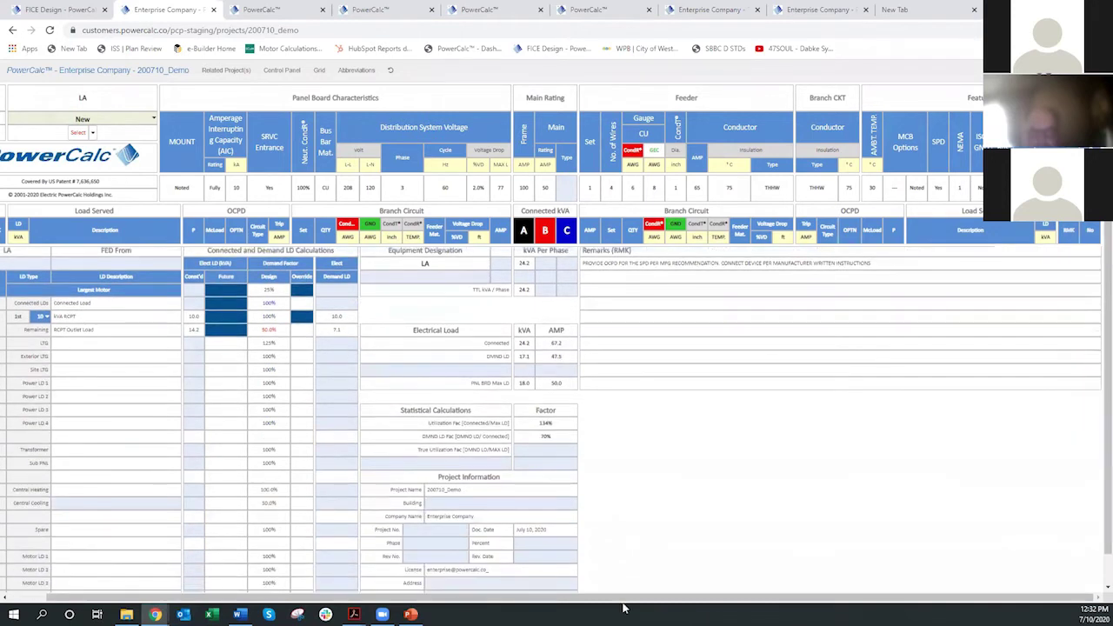
drag(621, 600, 574, 602)
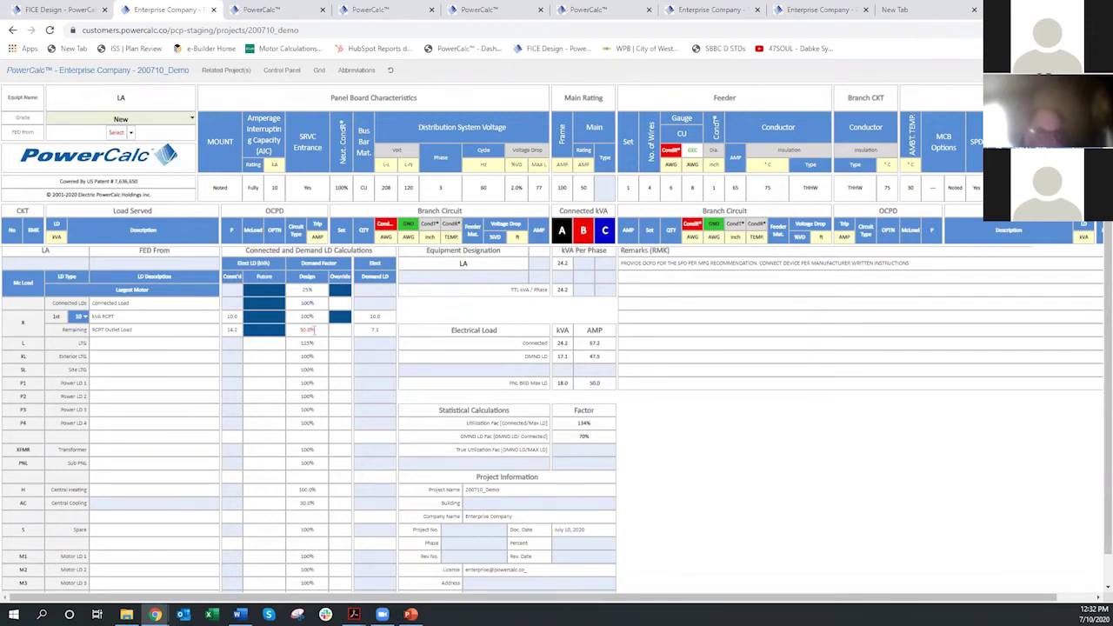
scroll(382, 322, down, 1)
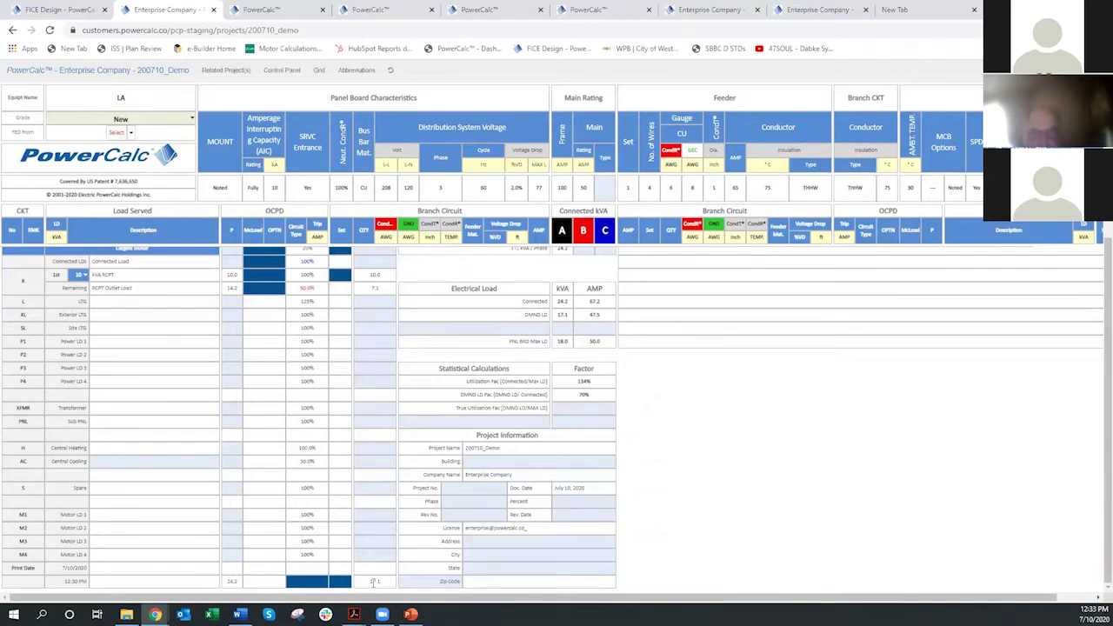
scroll(545, 478, up, 3)
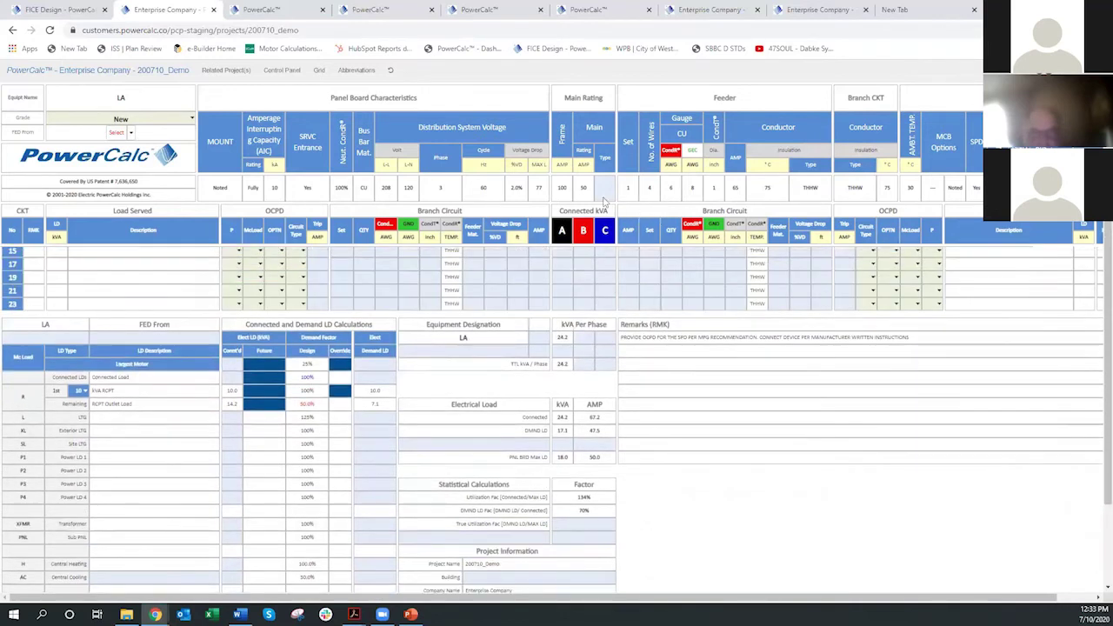
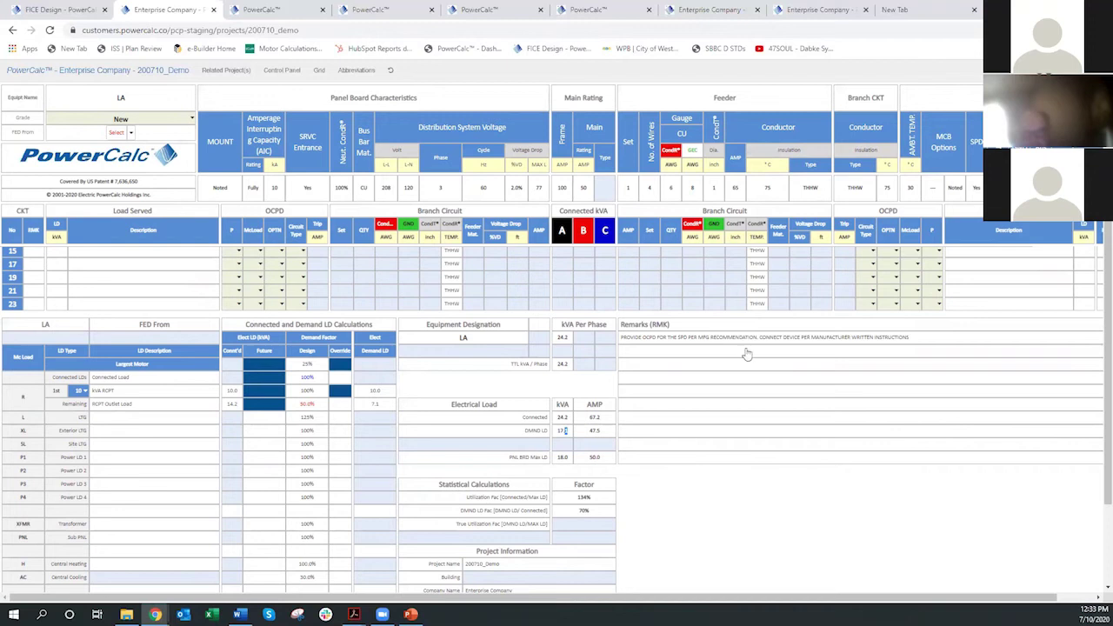
Step: Feed panelboard LA from circuit 2 of DPH and dismiss the alerts
click(131, 132)
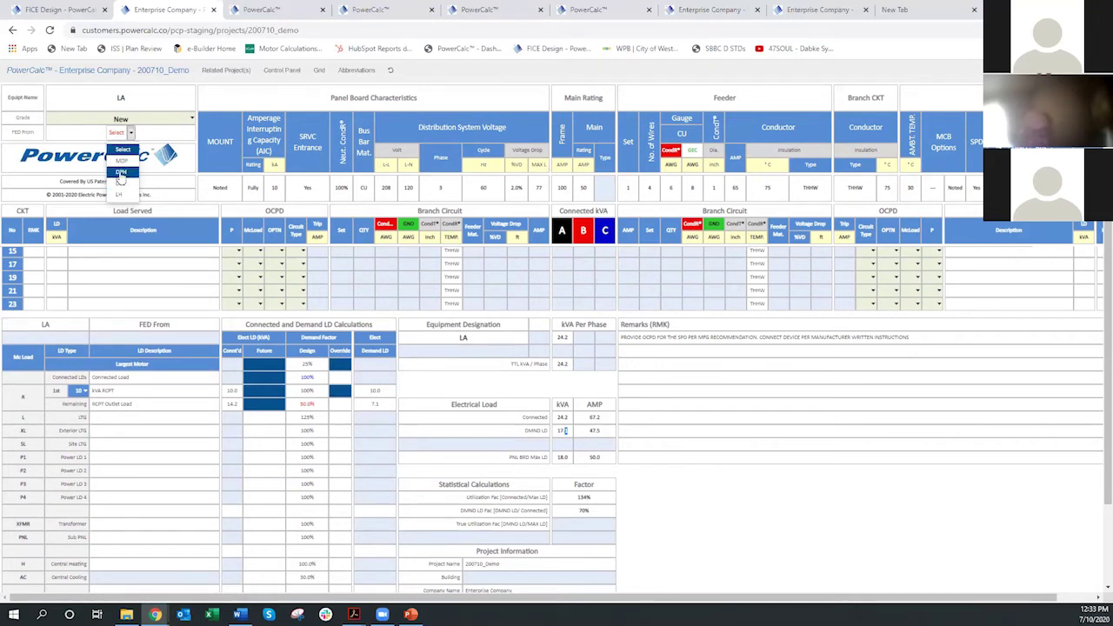
click(121, 173)
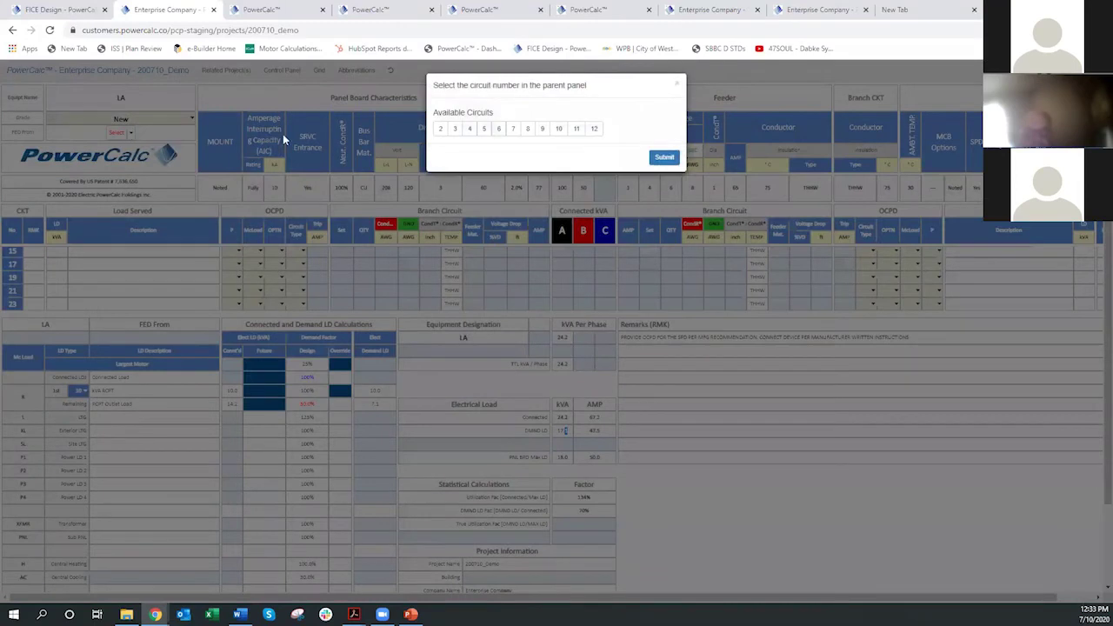
click(439, 129)
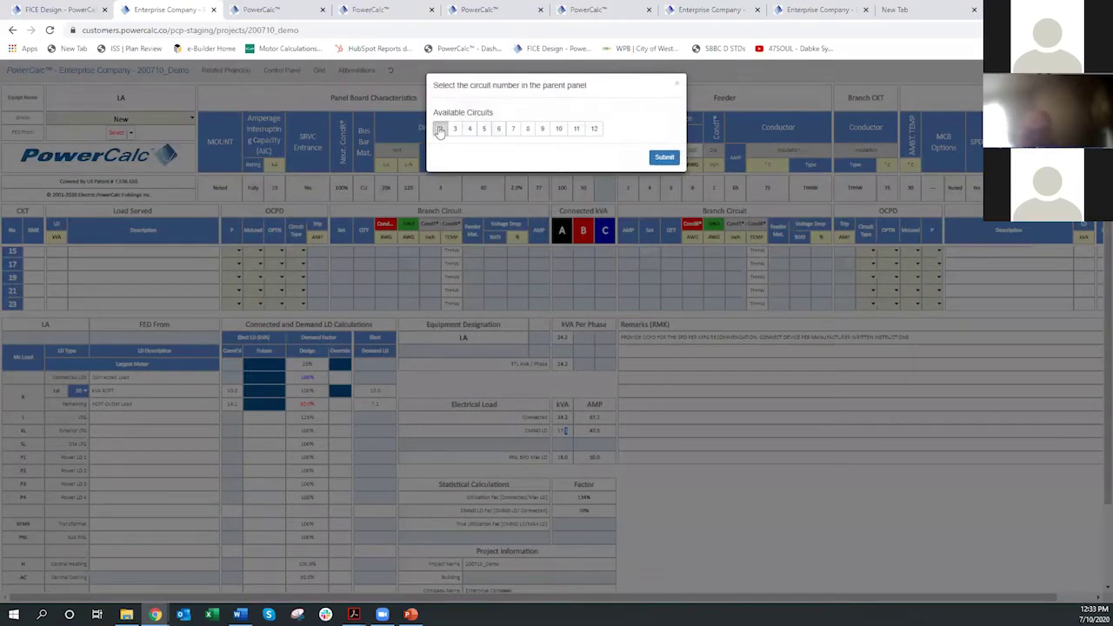
click(668, 159)
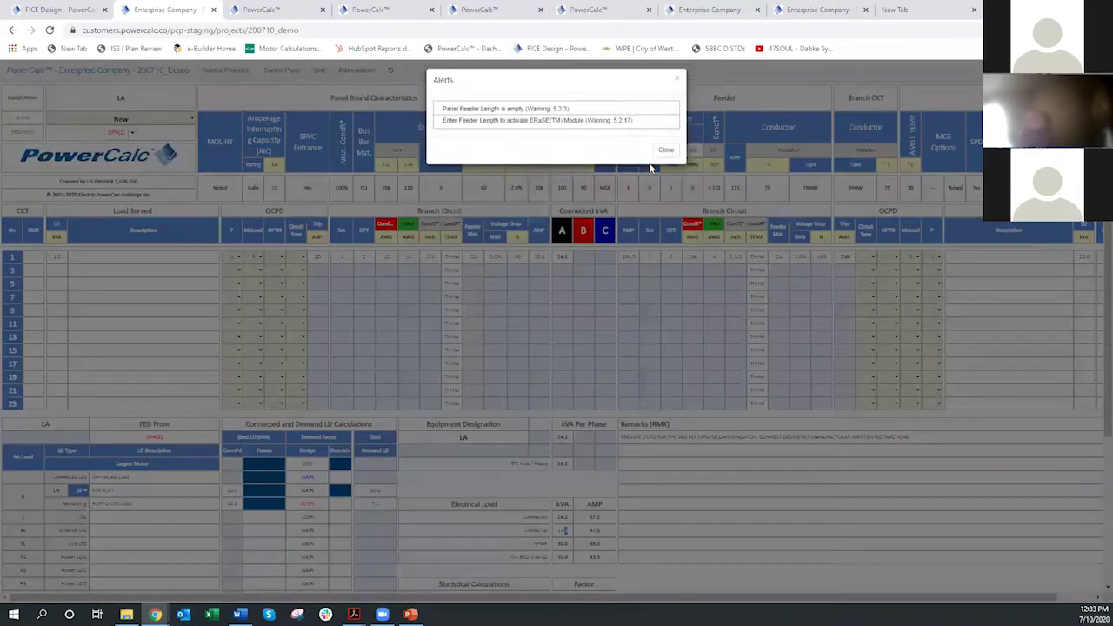
click(664, 151)
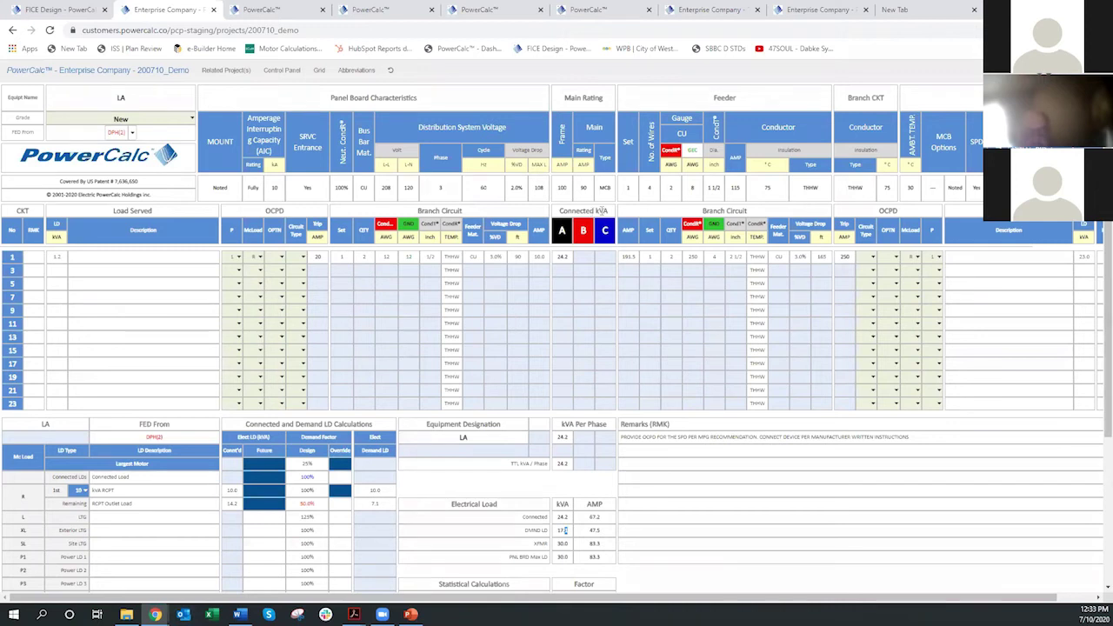
scroll(704, 352, down, 1)
scroll(602, 509, down, 1)
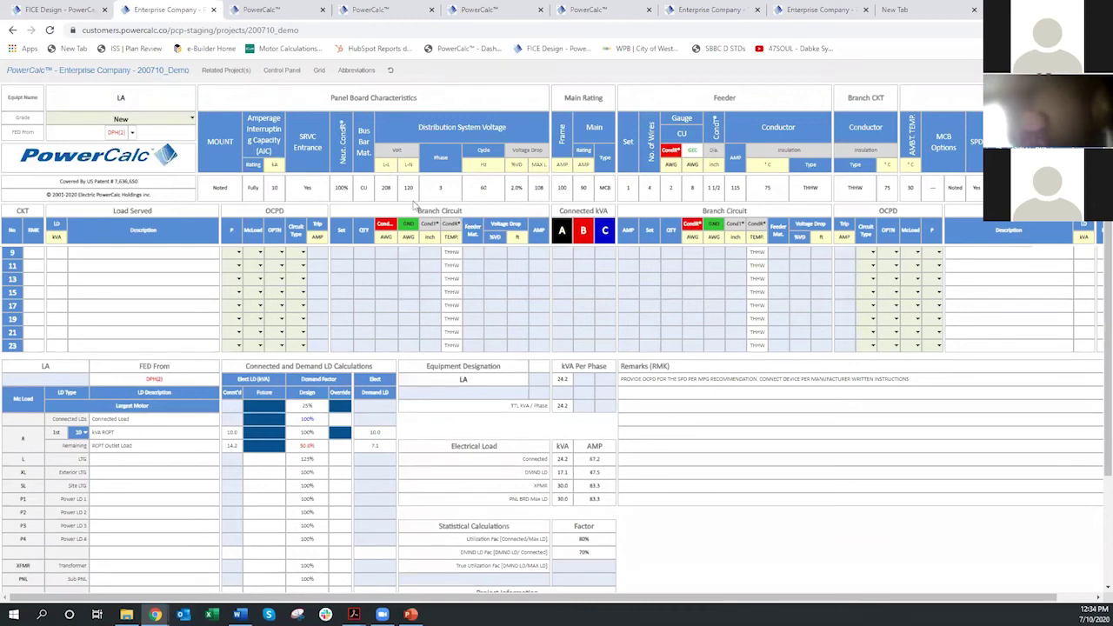
Step: Open the project's one-line diagram and examine LA's transformer and feeder under DPH, and the MDP feeders
click(281, 72)
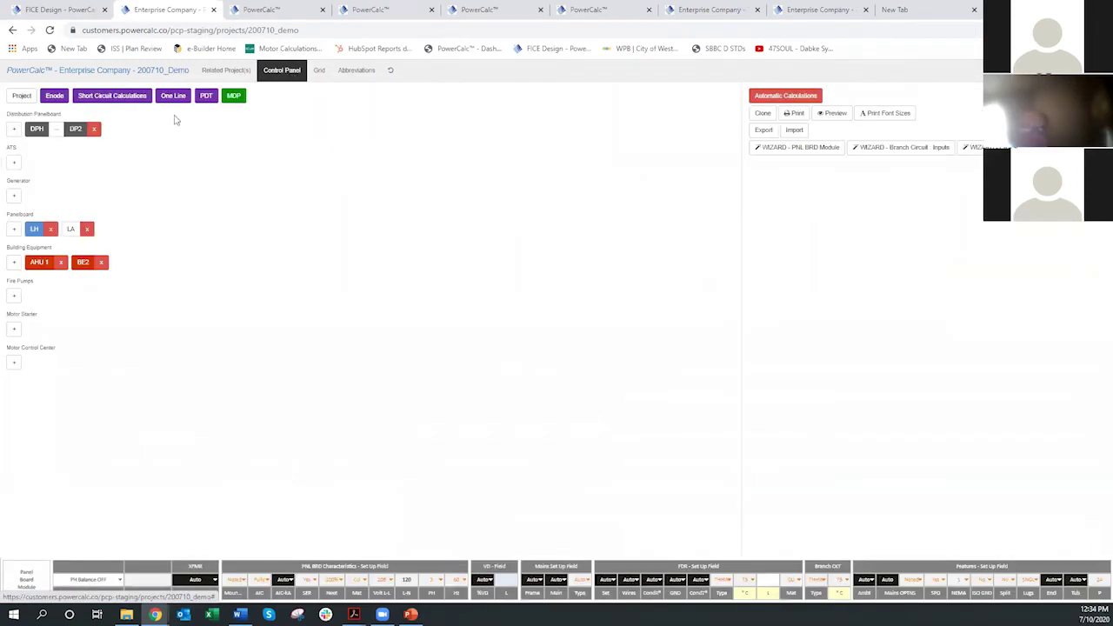
click(174, 96)
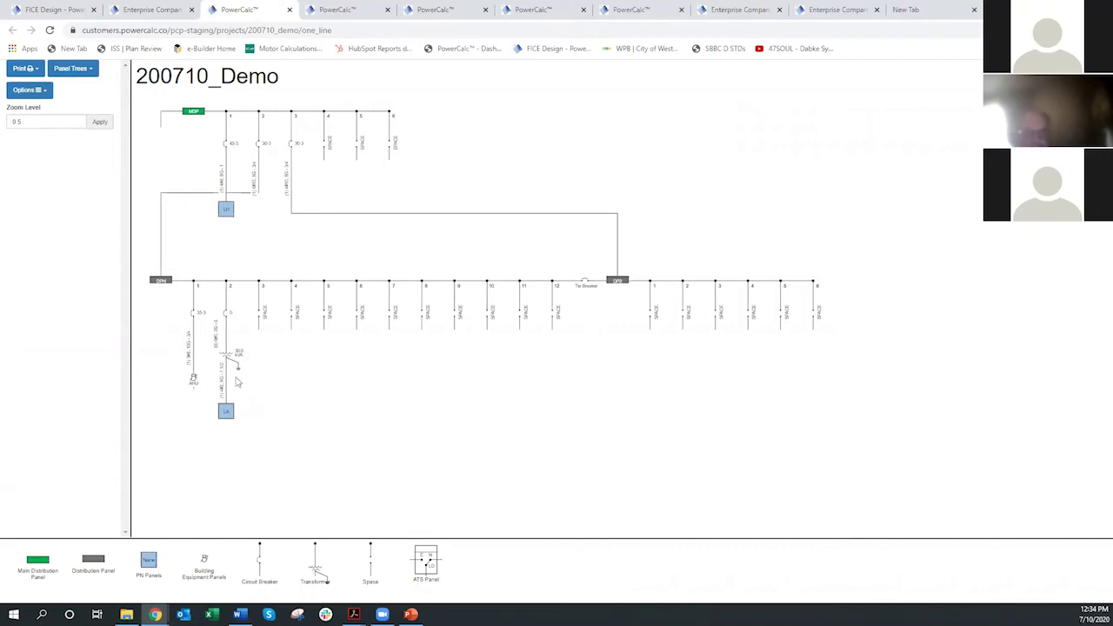
scroll(233, 382, up, 5)
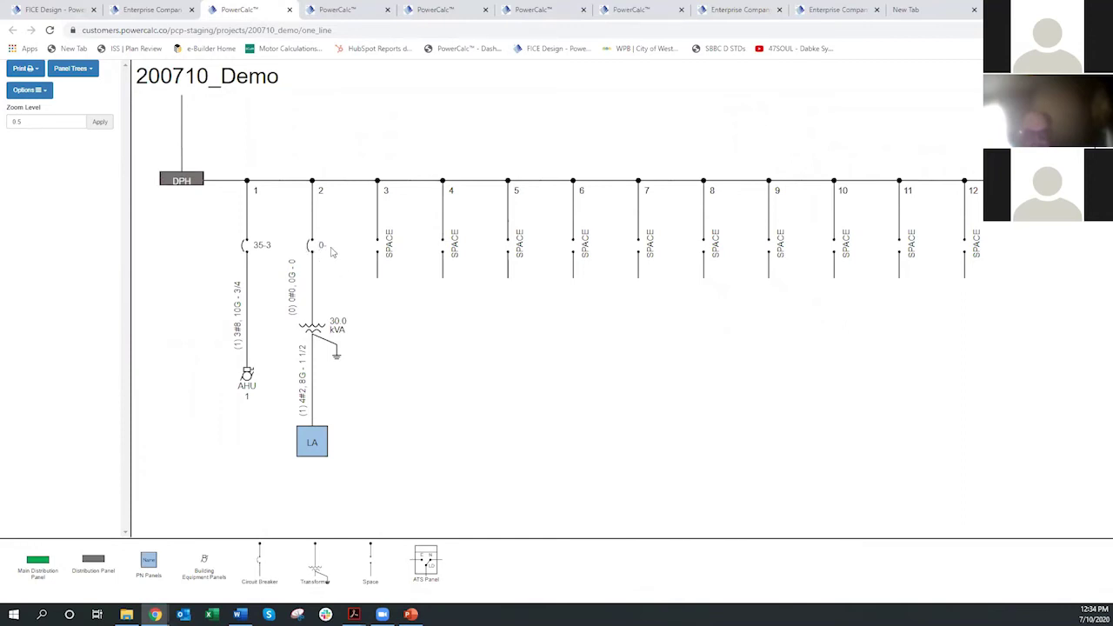
scroll(330, 252, down, 1)
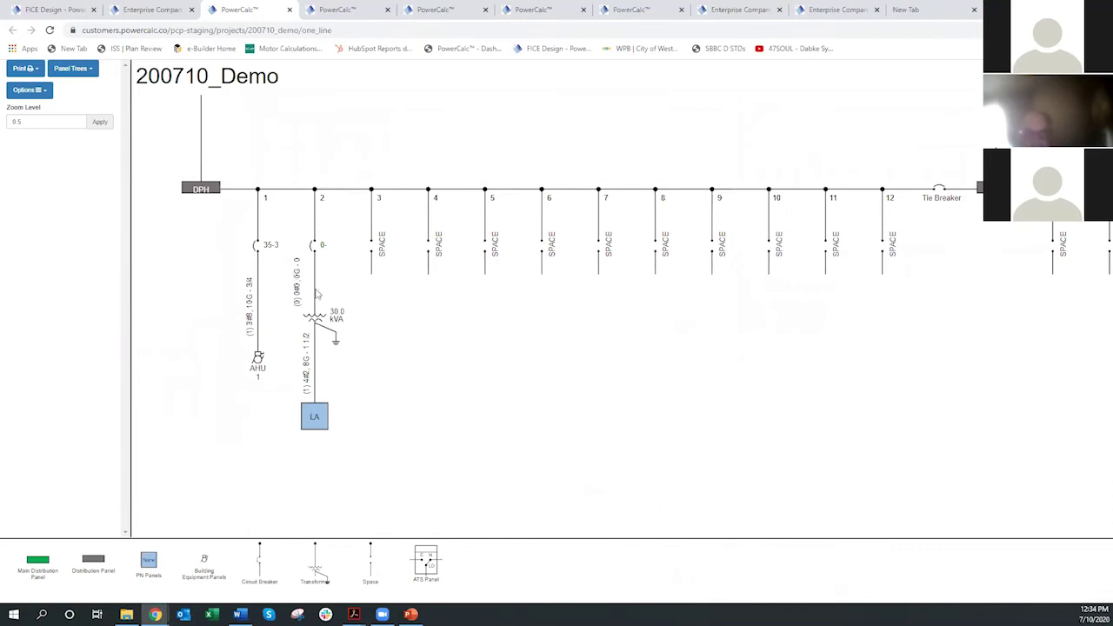
scroll(361, 287, down, 1)
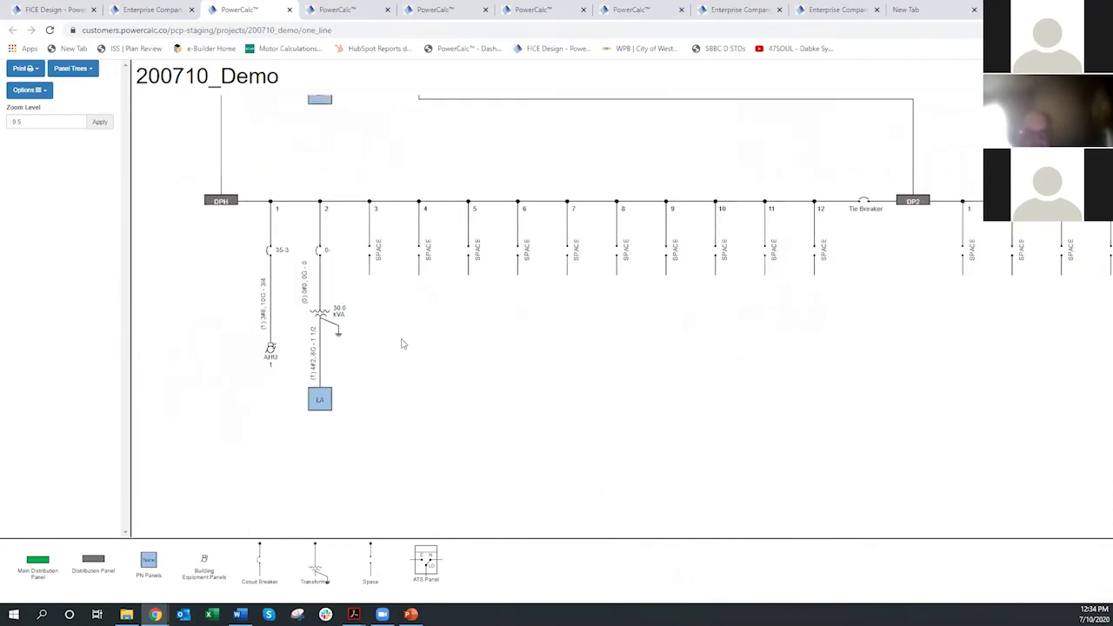
scroll(402, 343, up, 1)
scroll(426, 347, up, 3)
scroll(392, 296, up, 3)
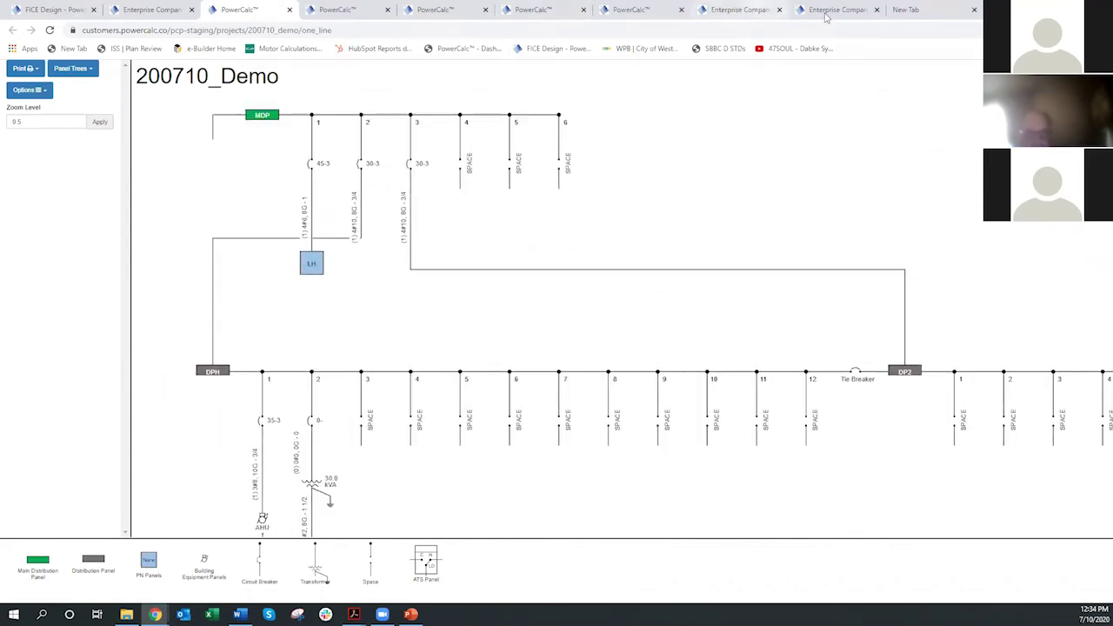
Step: Return to the project's equipment list, add a generator and dismiss the inactive panel alert
click(165, 11)
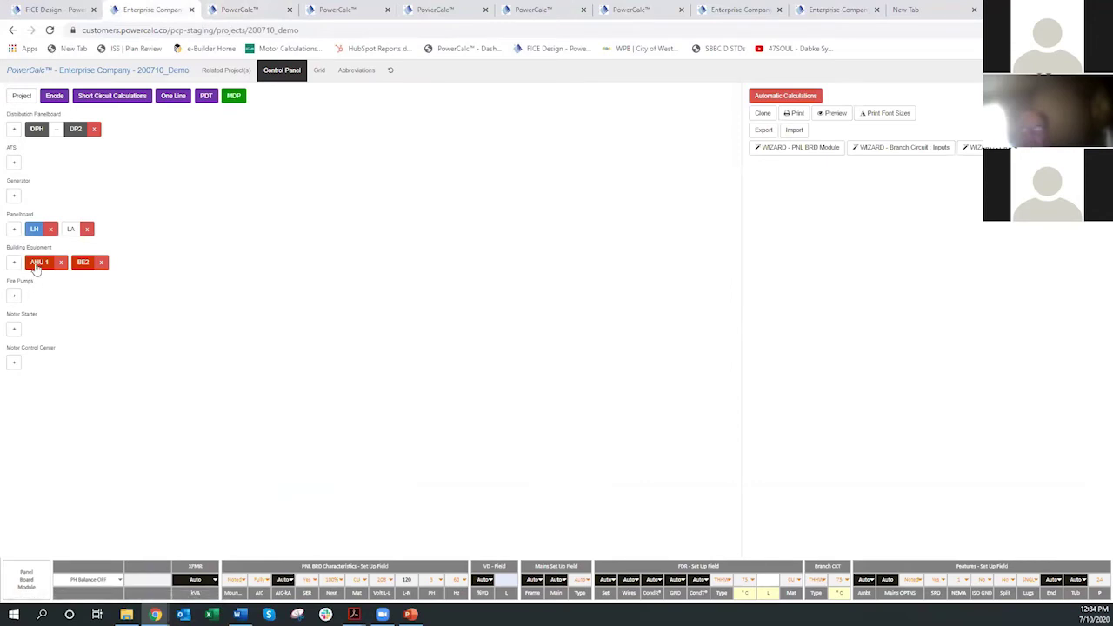
click(13, 197)
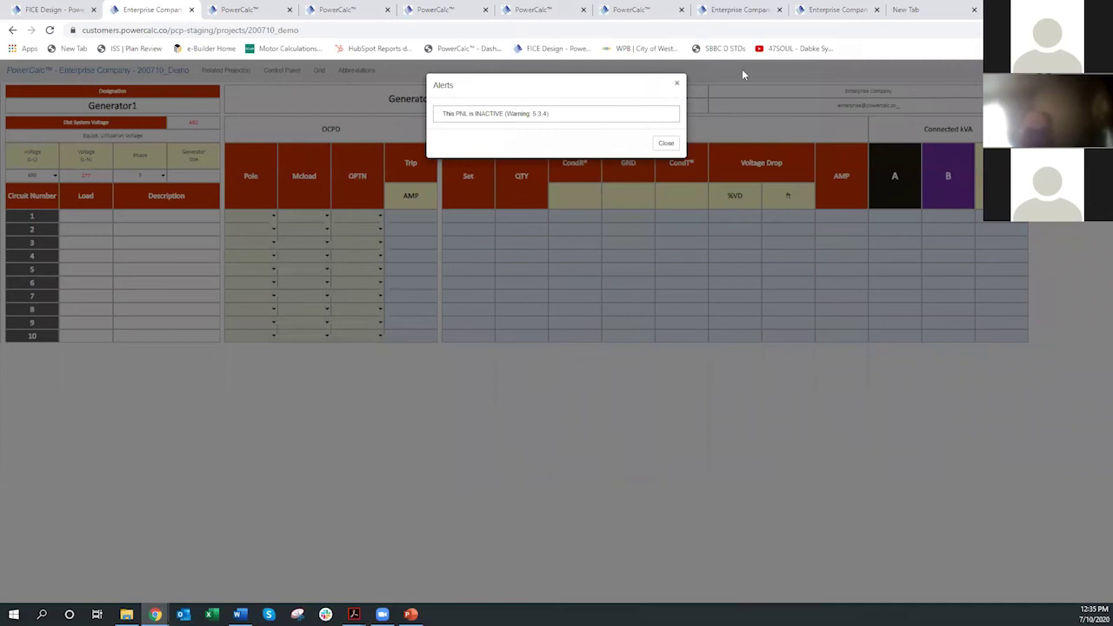
click(677, 84)
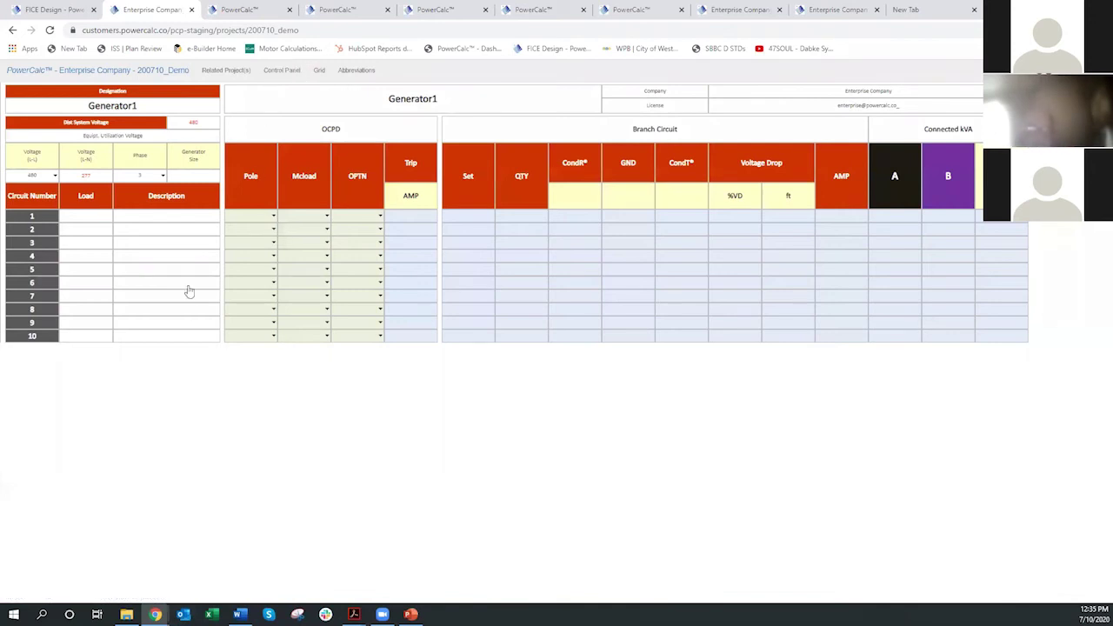
Step: Add an automatic transfer switch to the project and dismiss its alerts
click(281, 70)
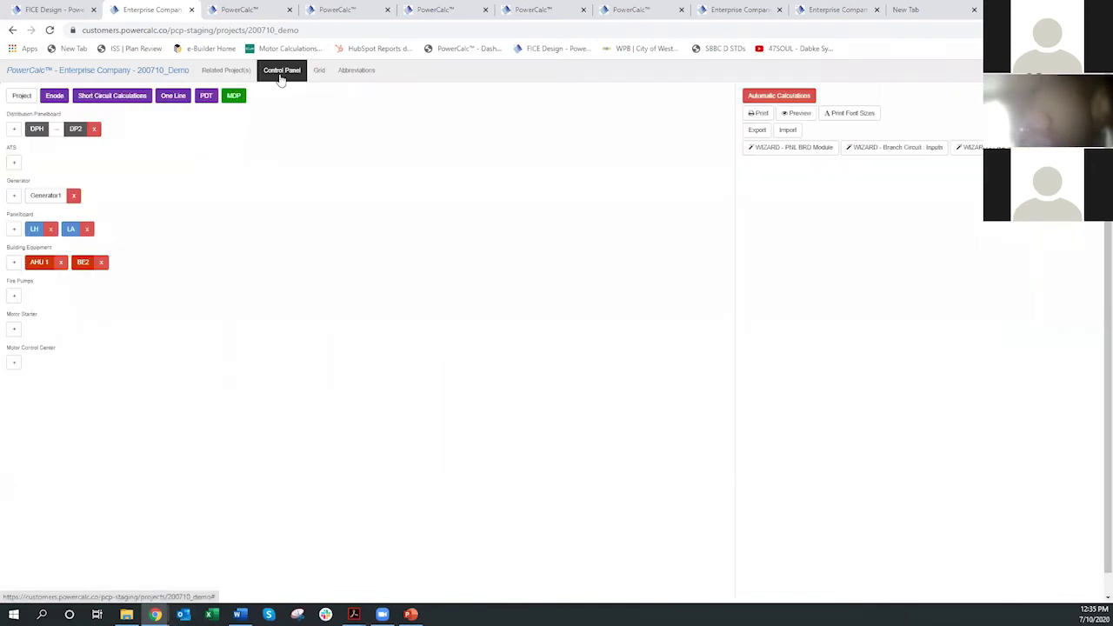
click(14, 162)
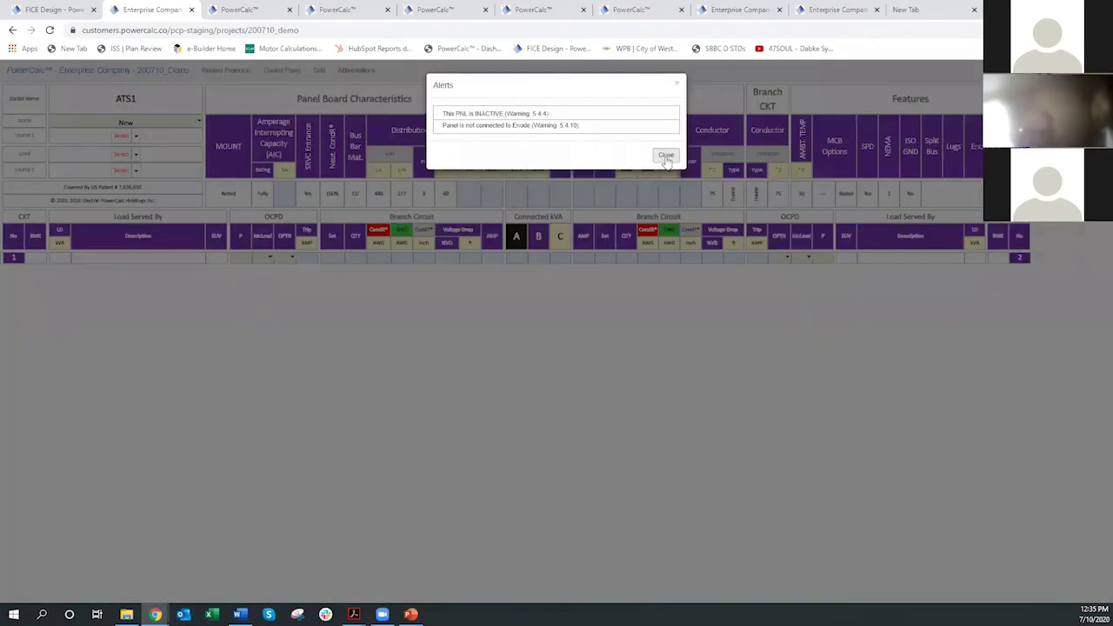
click(665, 155)
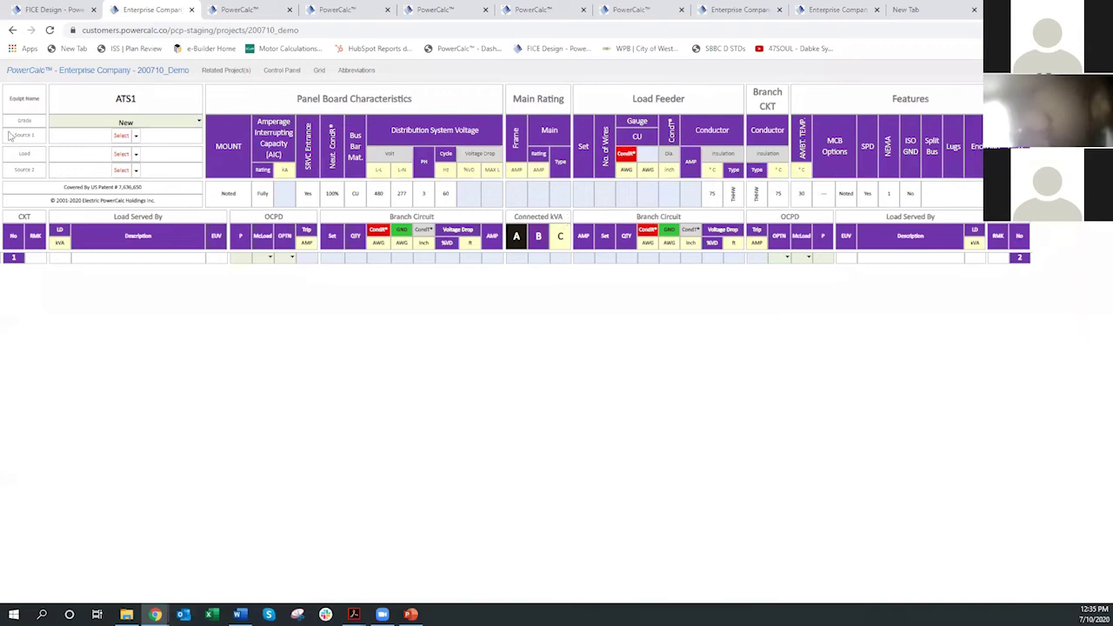
Step: Set Source 1 of ATS1 to circuit 2 of DP2 and dismiss the alert
click(135, 135)
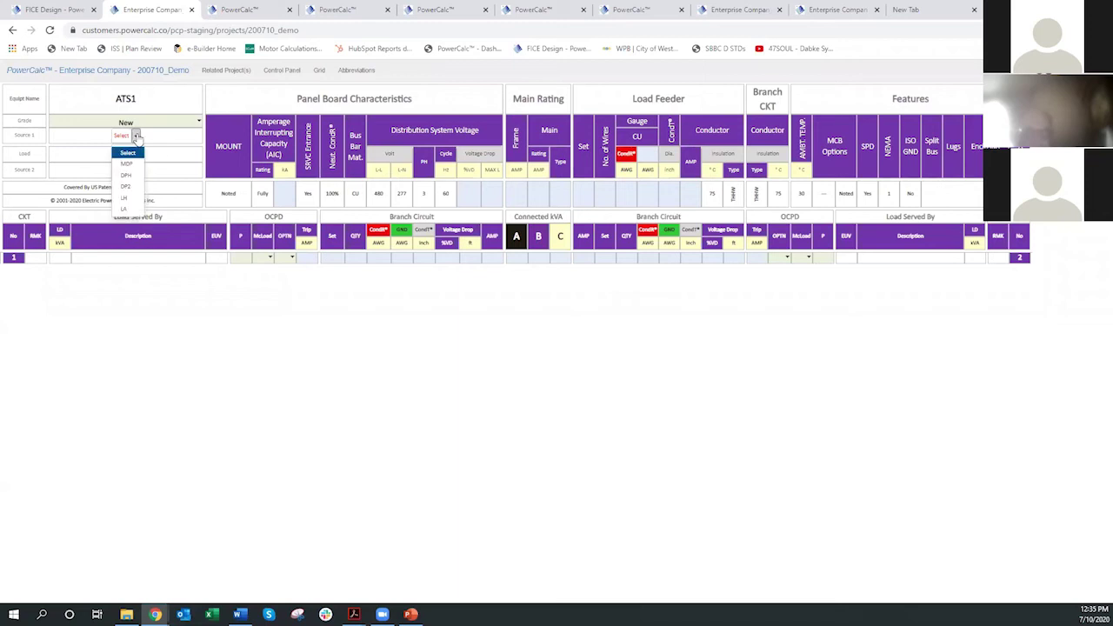
click(128, 188)
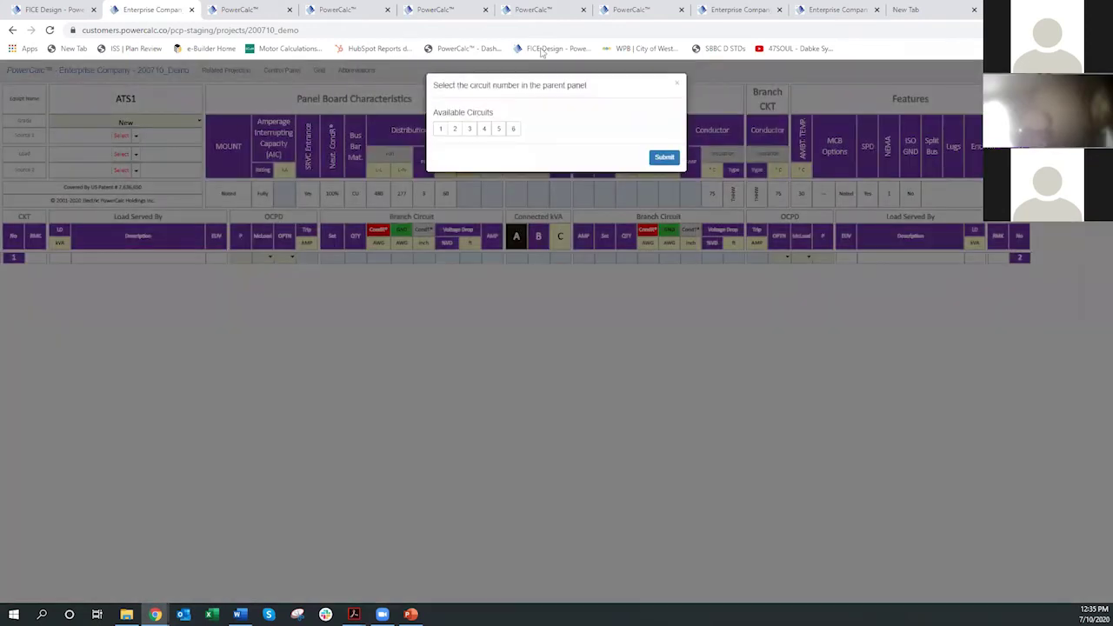
click(453, 129)
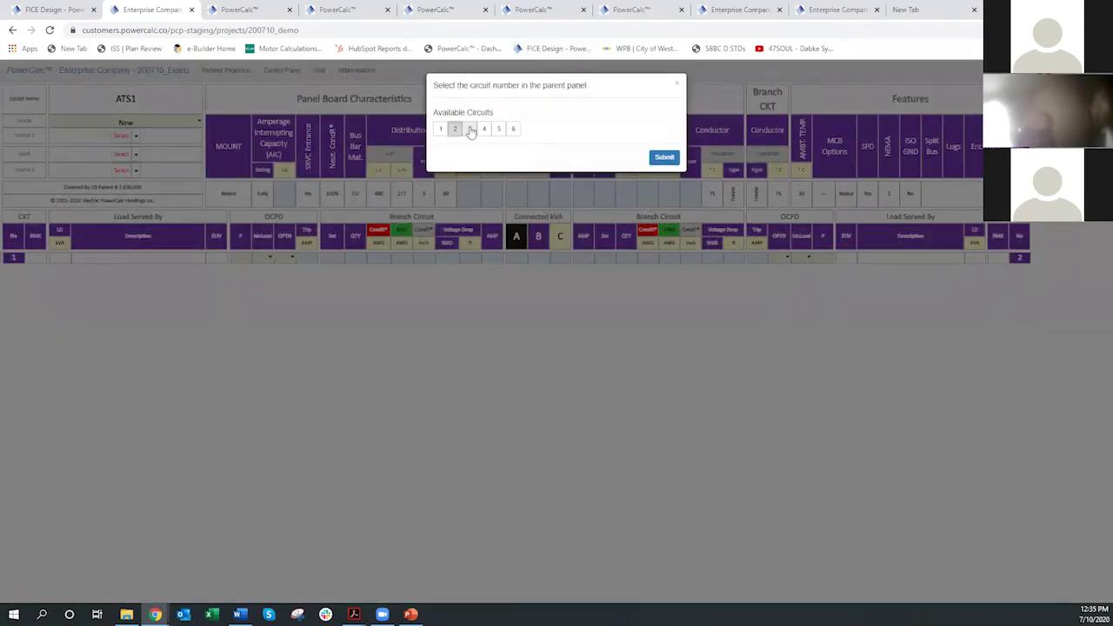
click(665, 159)
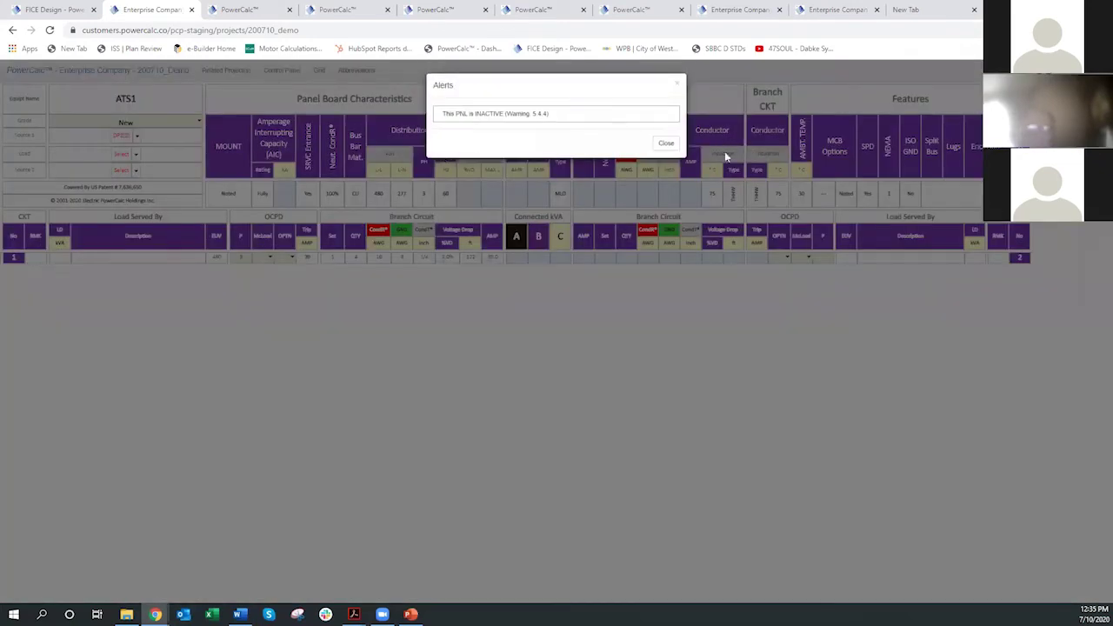
click(666, 141)
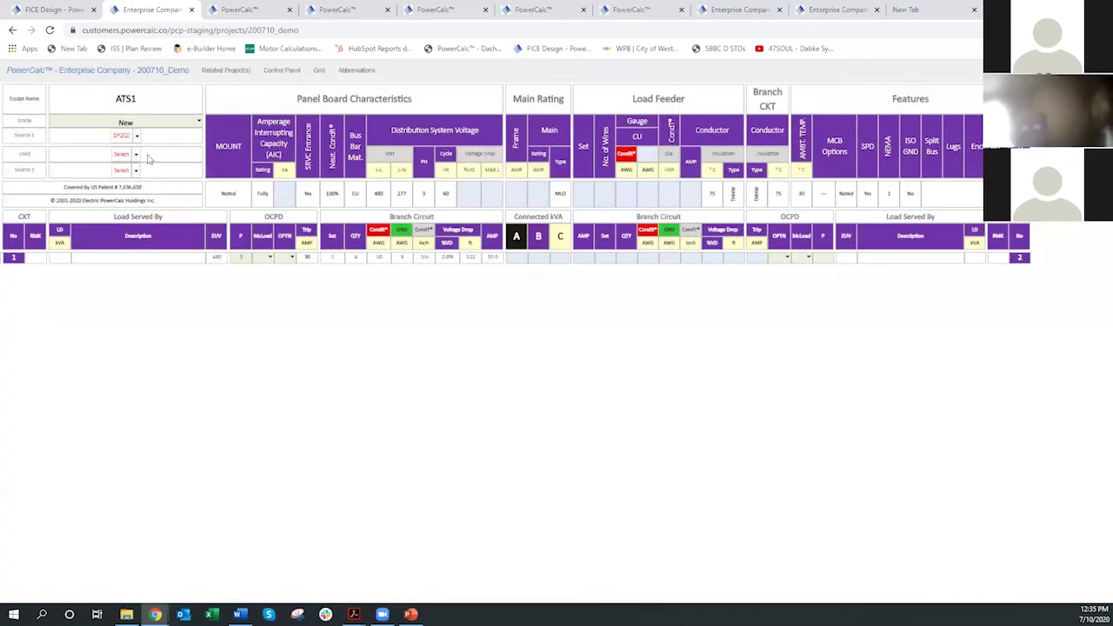
Step: Set the load of ATS1 to panelboard LH and dismiss the alerts
click(134, 154)
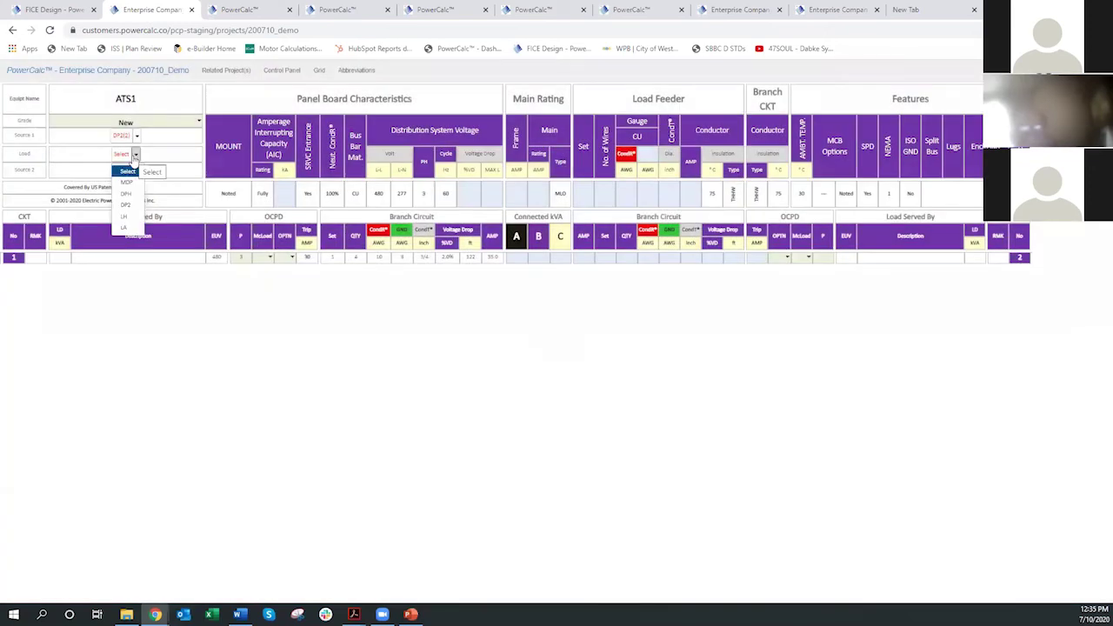
click(125, 217)
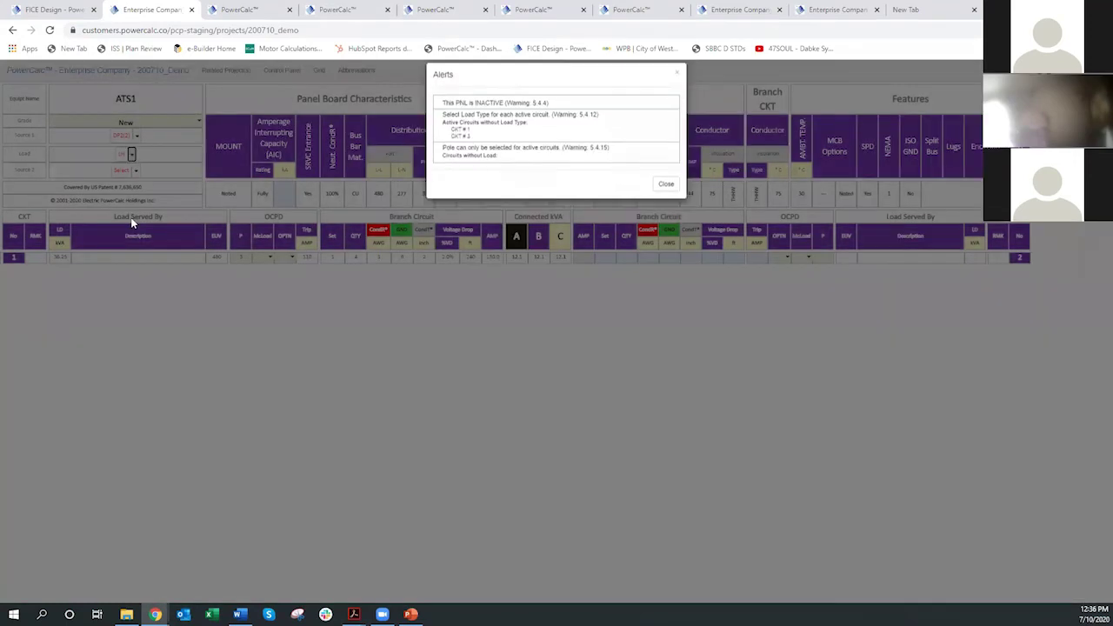
click(666, 196)
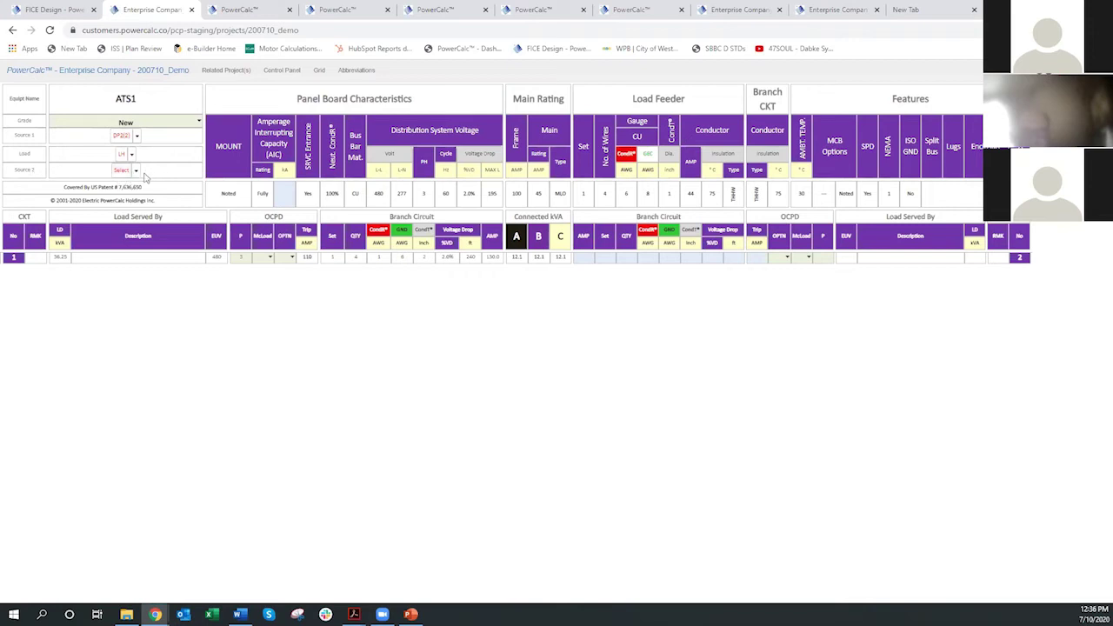
Step: Set Source 2 of ATS1 to circuit 1 of Generator1 and dismiss the alerts
click(135, 171)
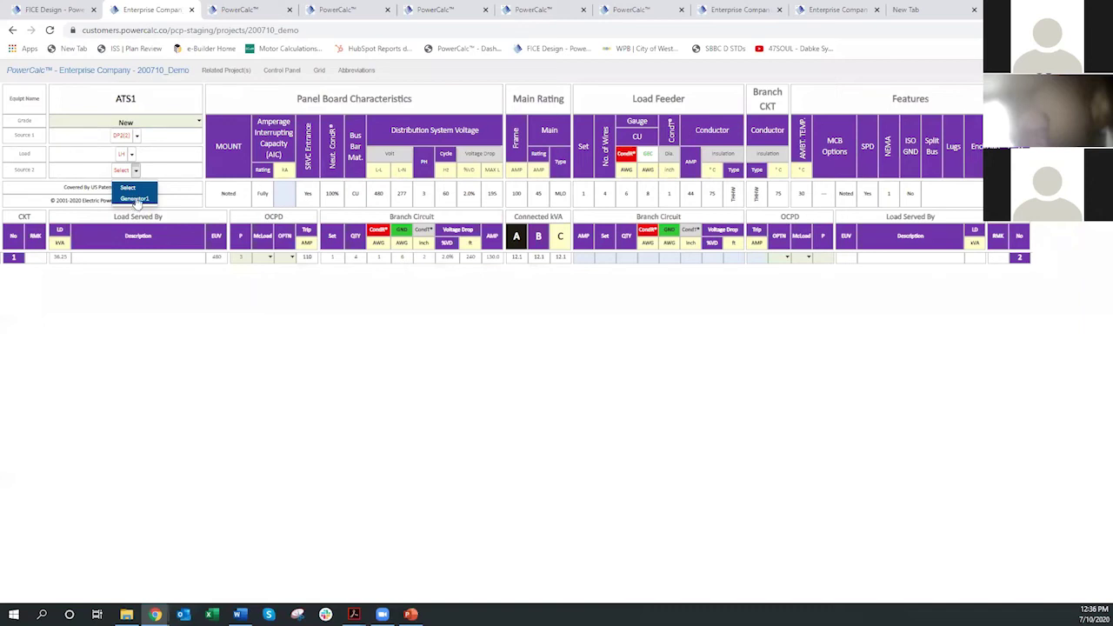
click(135, 199)
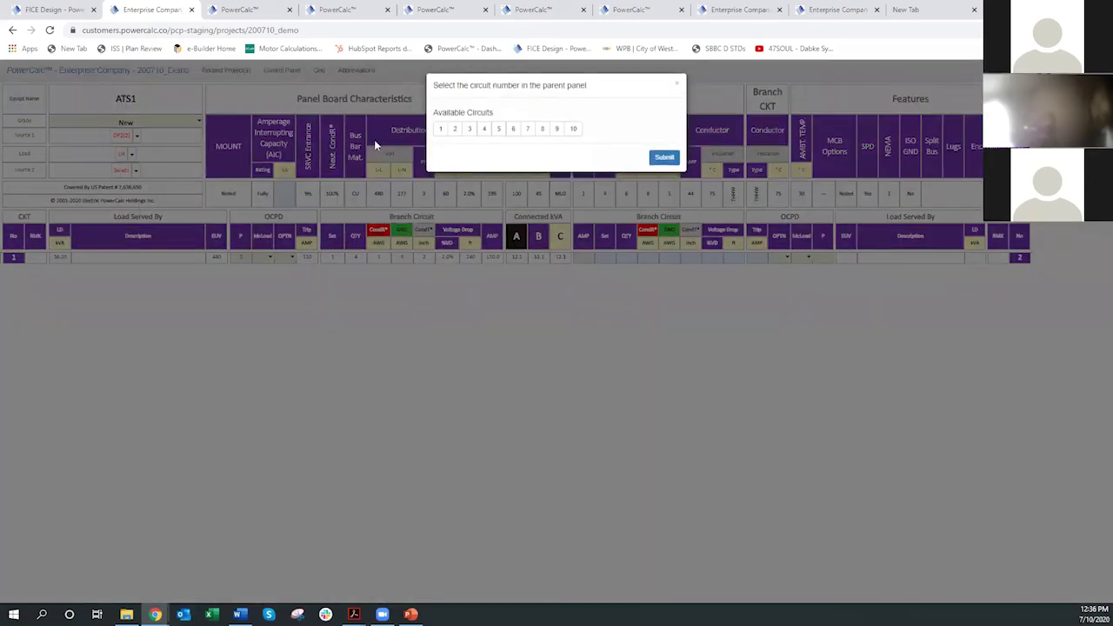
click(440, 129)
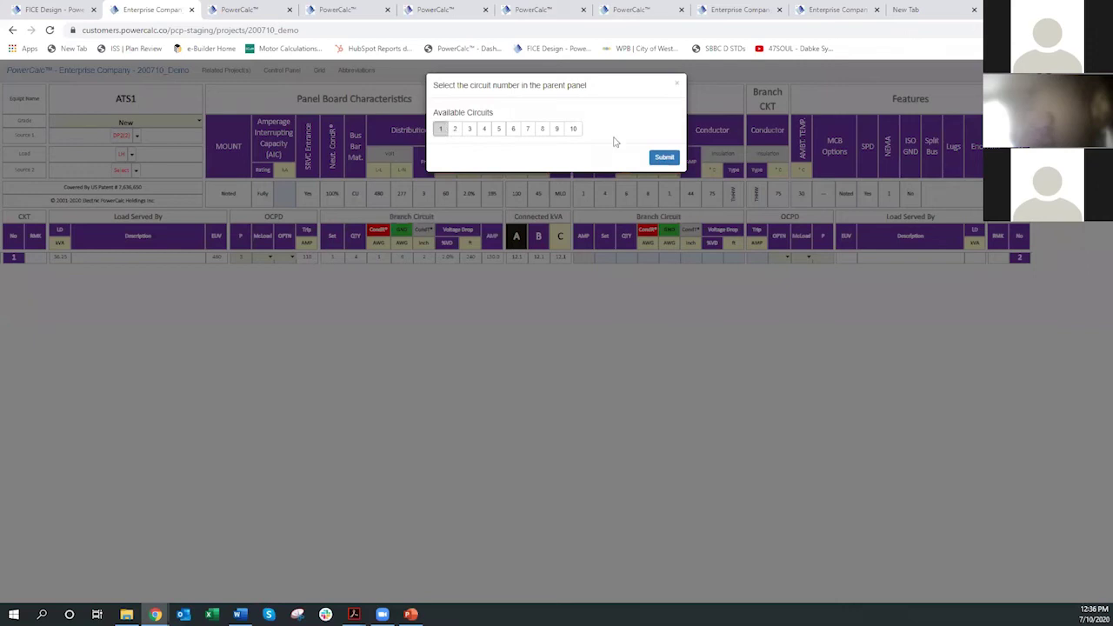
click(664, 159)
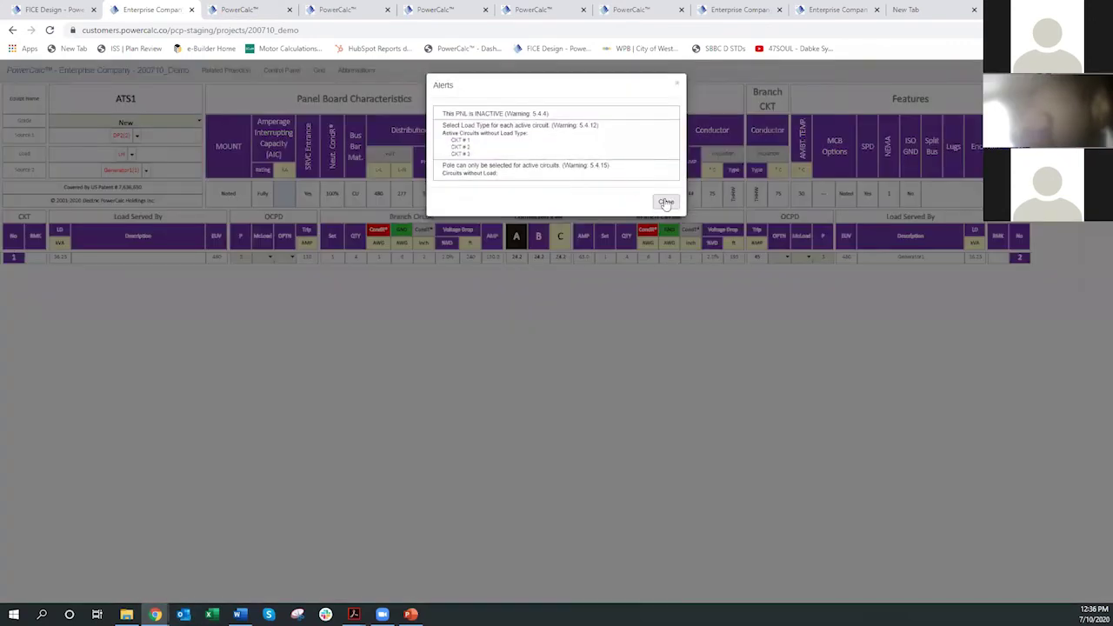
click(665, 201)
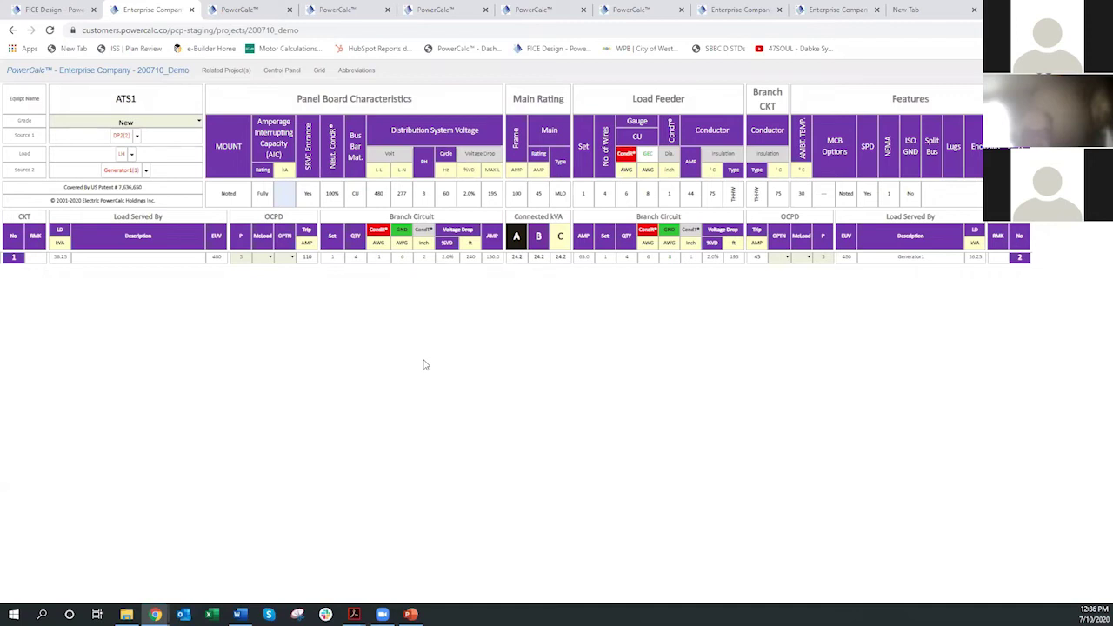
Step: Open the one-line diagram, follow the LH link on DP2 circuit 2 to the ATS1 page, and return to the project's equipment list
click(282, 70)
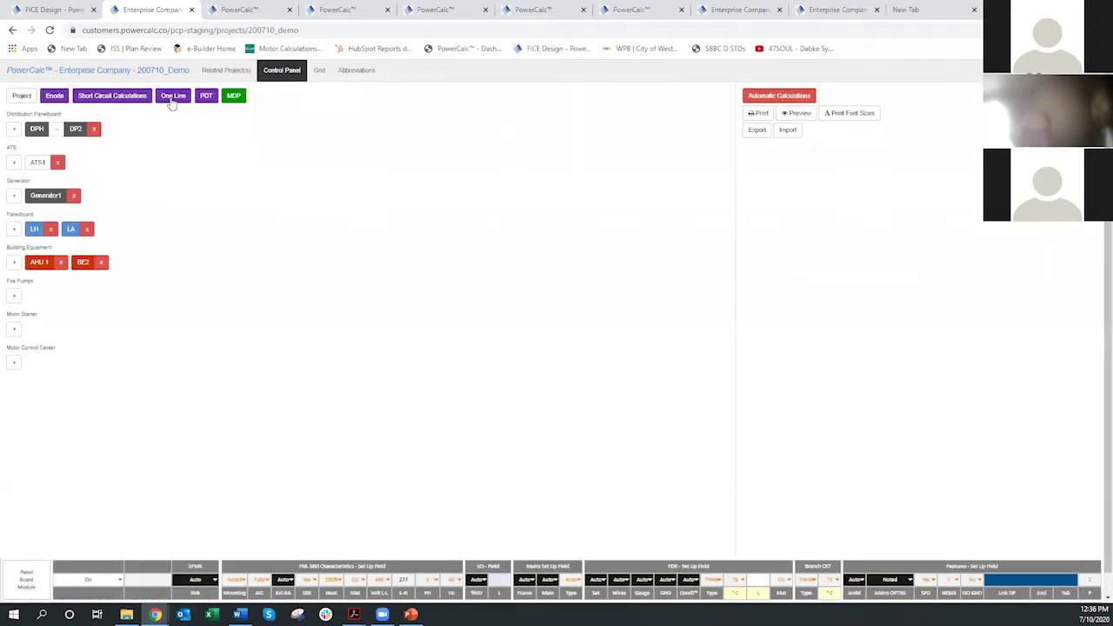
click(173, 95)
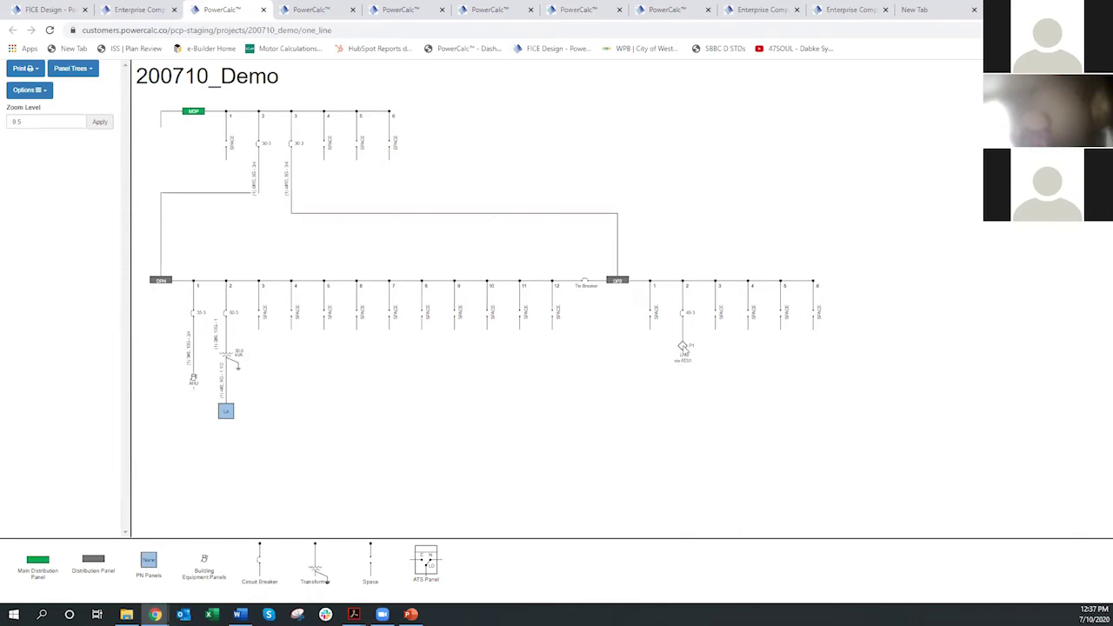
click(684, 347)
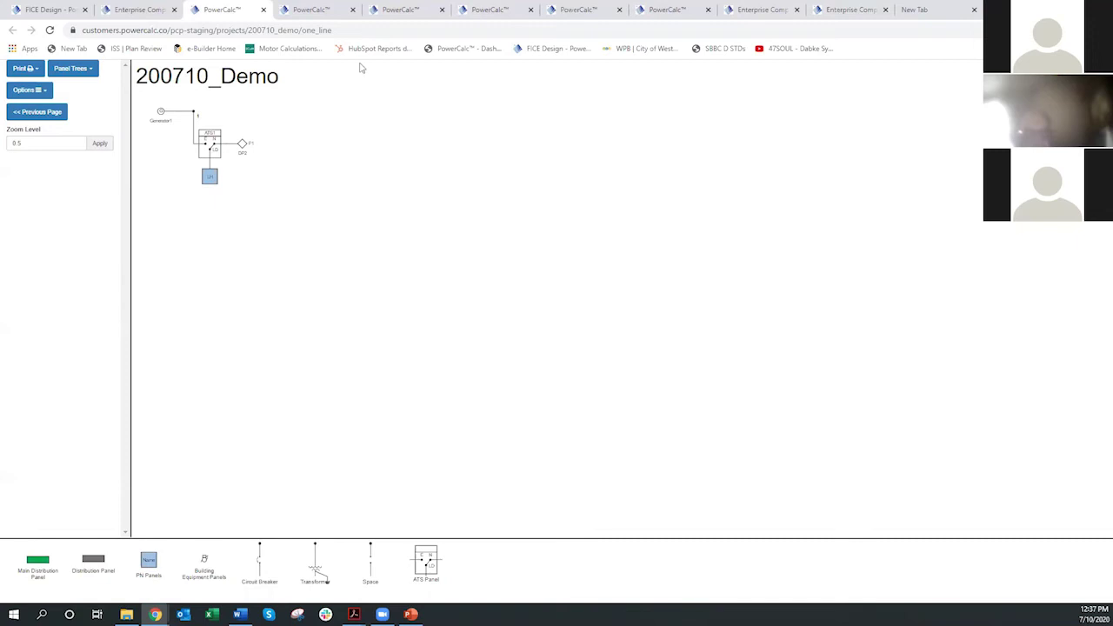
click(153, 9)
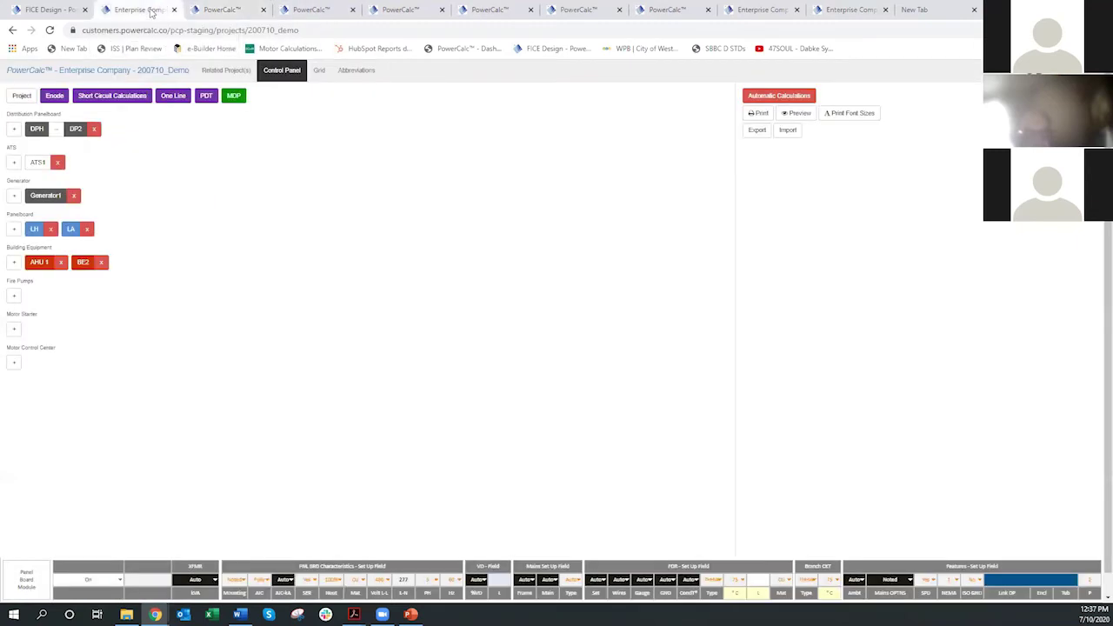
Step: Add a motor control center with its default settings and a motor starter to the project, dismissing the starter's alerts
click(13, 366)
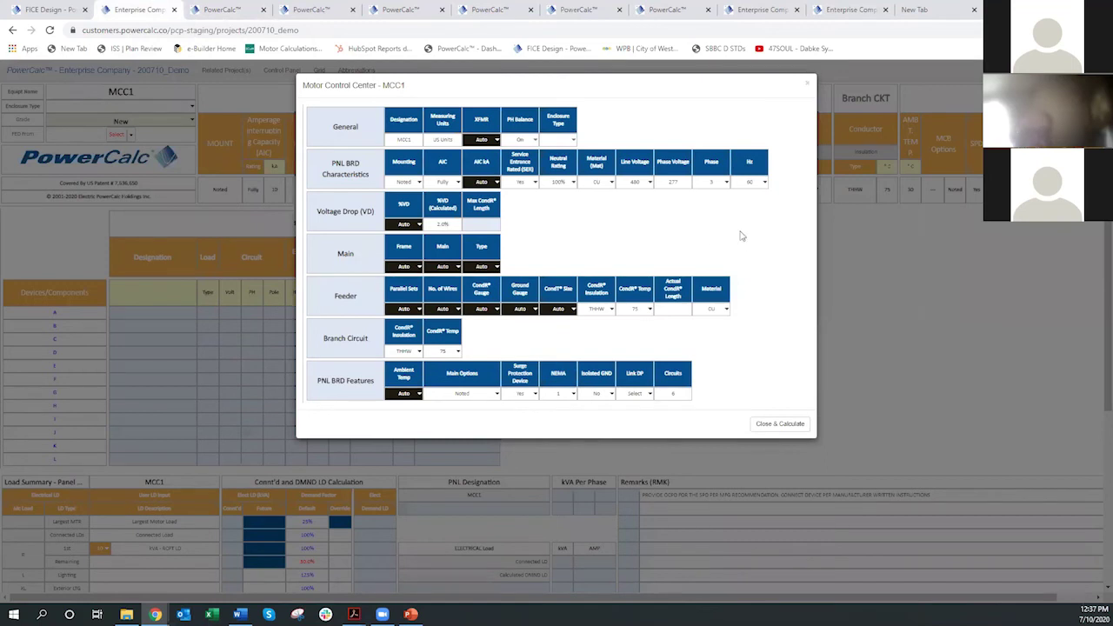
click(808, 85)
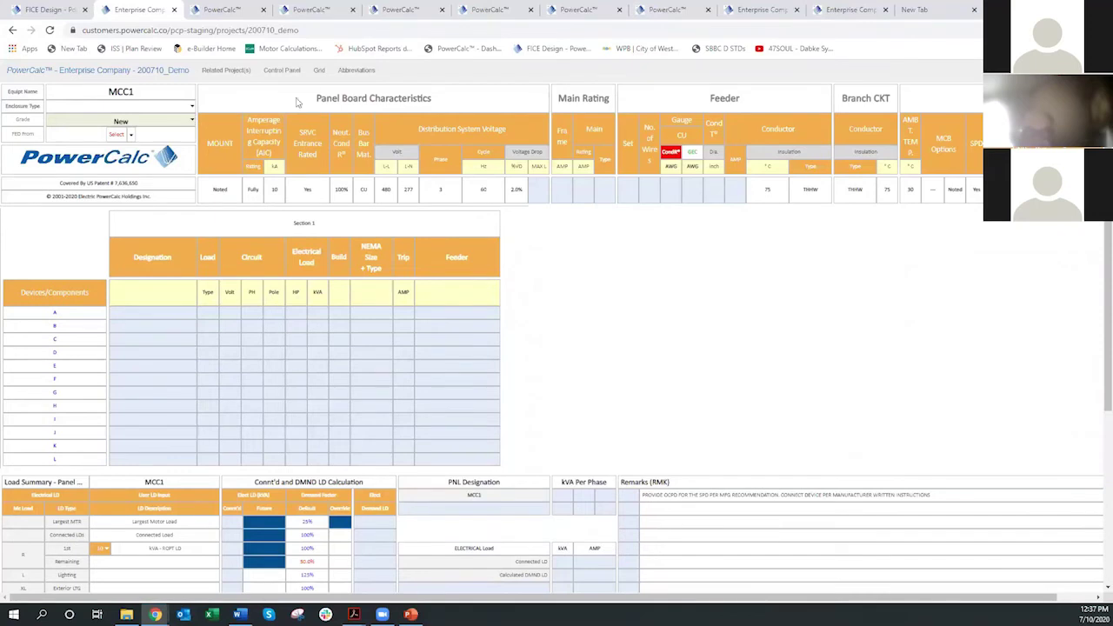
click(281, 72)
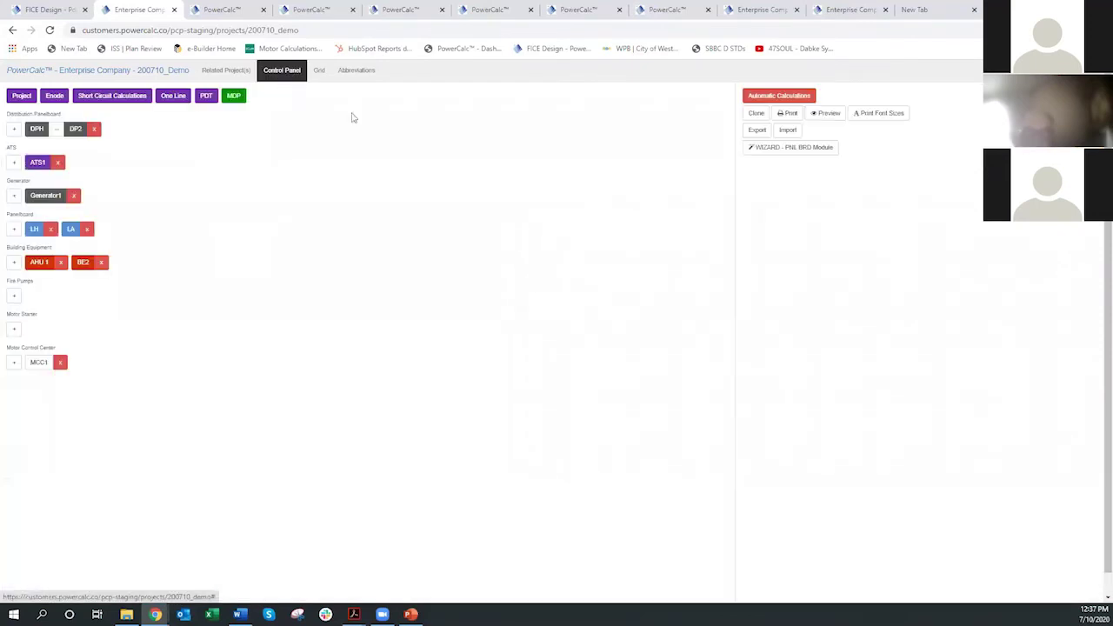
click(13, 332)
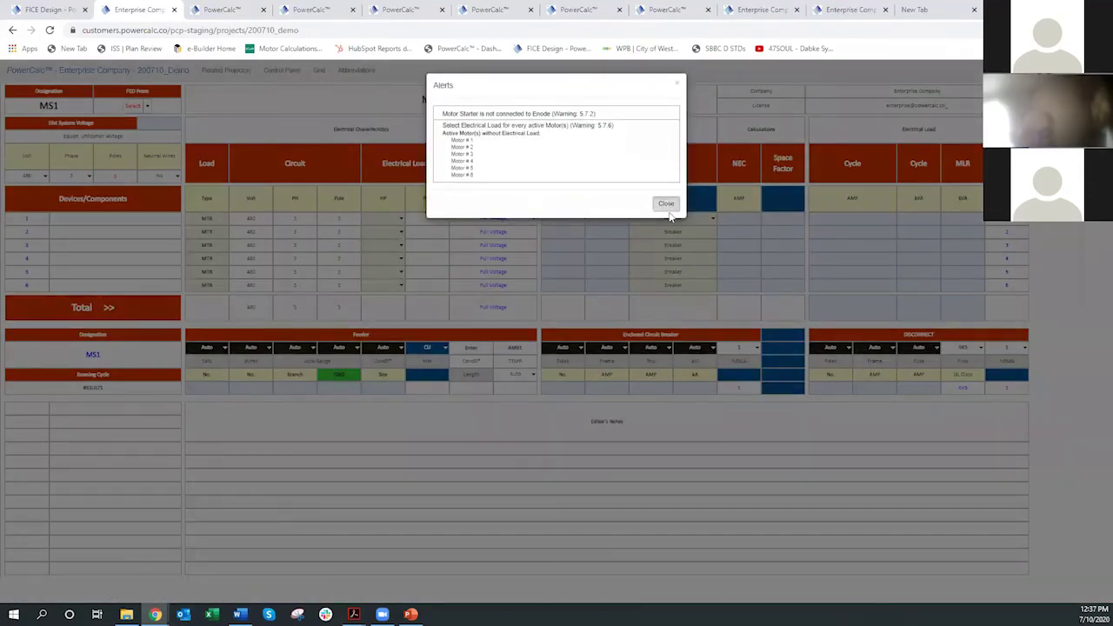
click(666, 205)
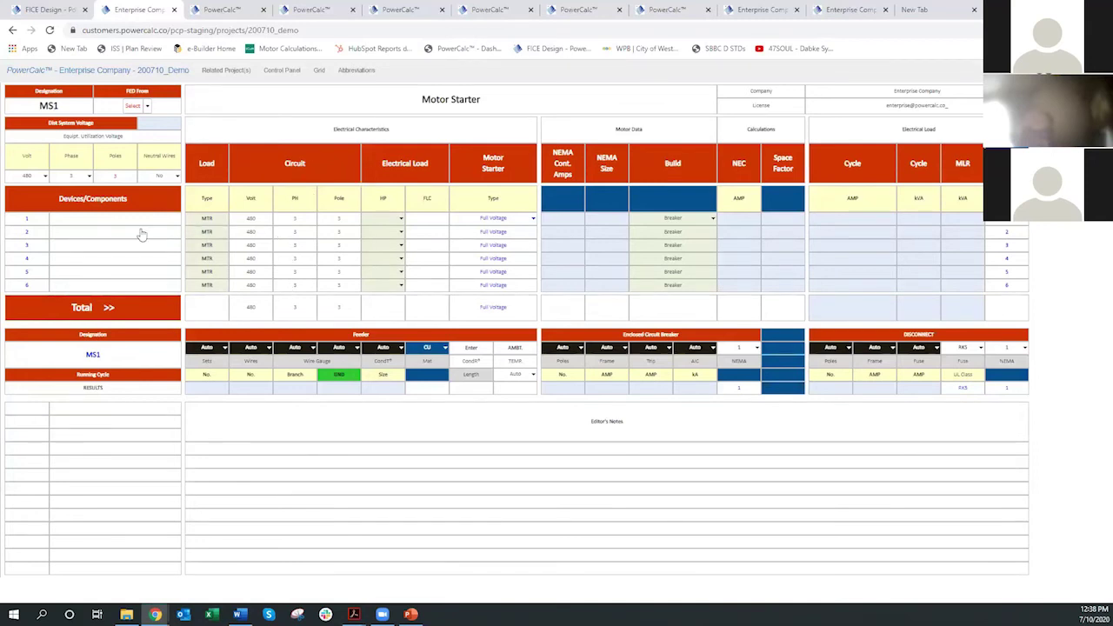
Step: Set motor 1 of MS1 to 7 1/2 HP with a Full Voltage starter, calculate, and dismiss the alerts
click(400, 219)
scroll(387, 265, down, 2)
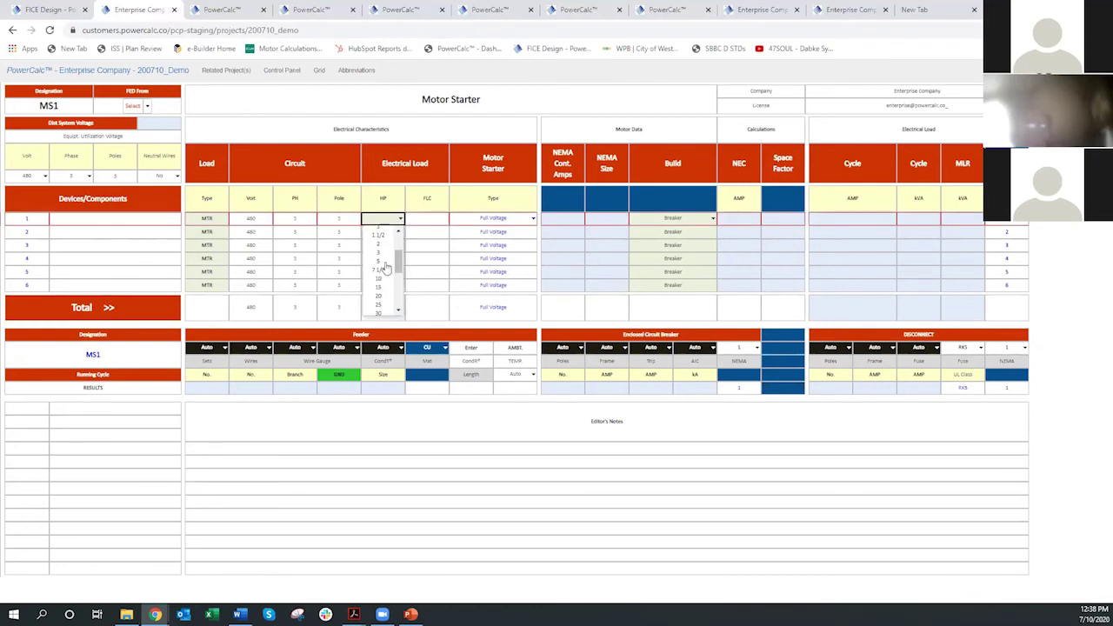
click(379, 271)
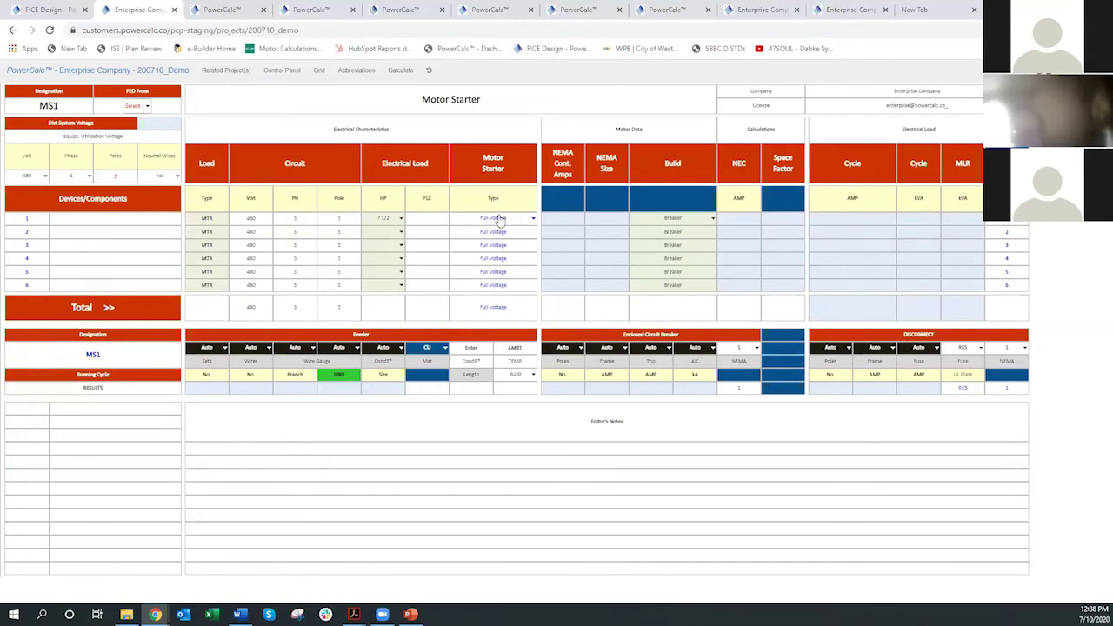
click(531, 219)
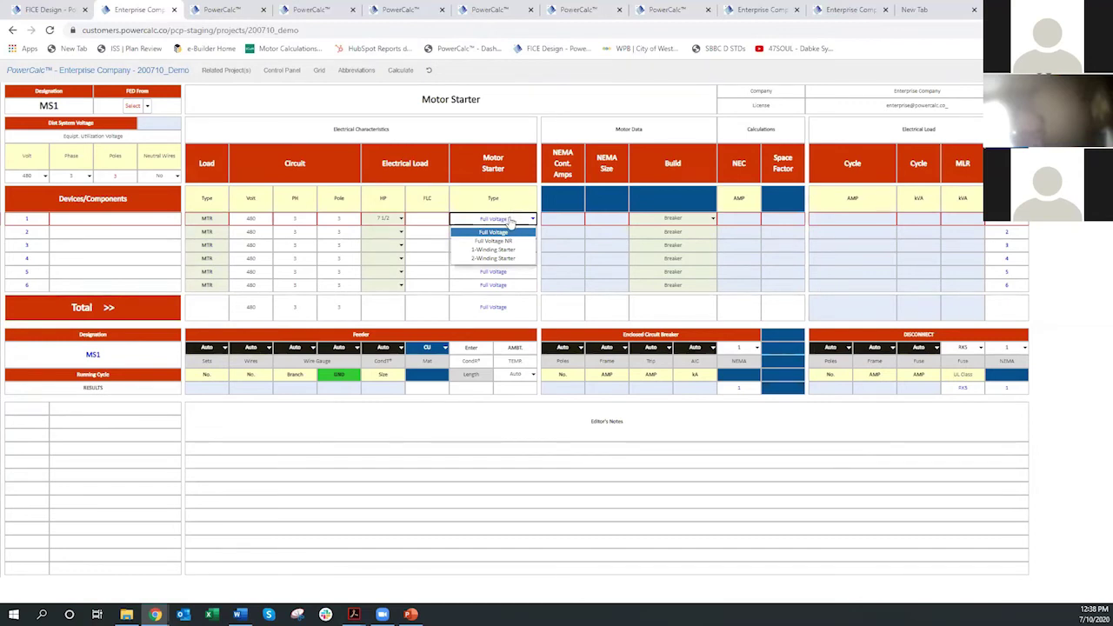
click(497, 223)
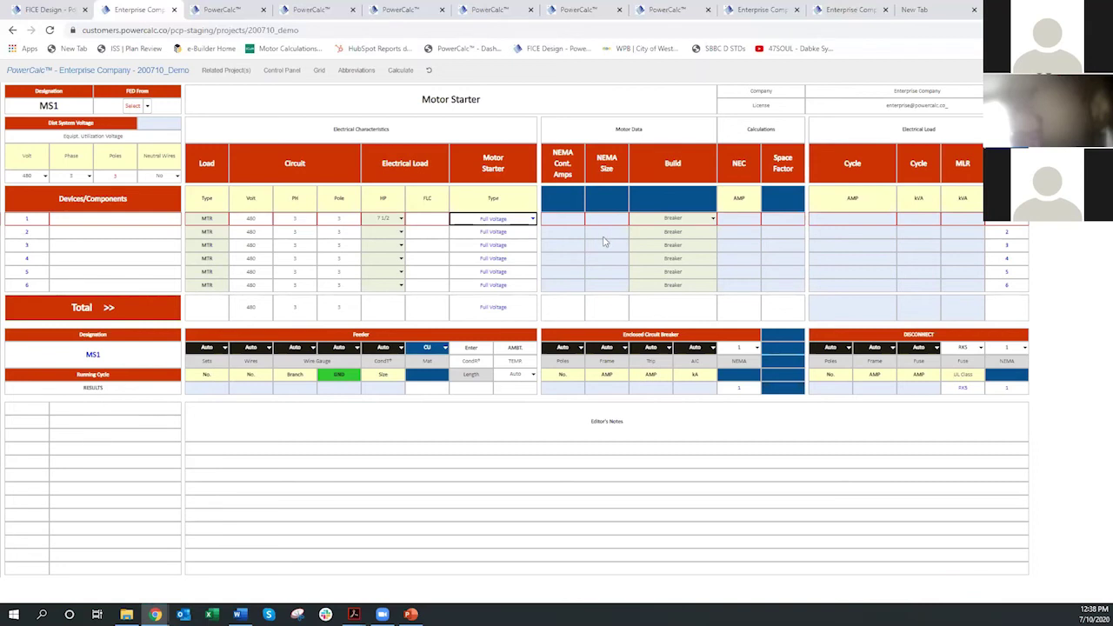
click(400, 71)
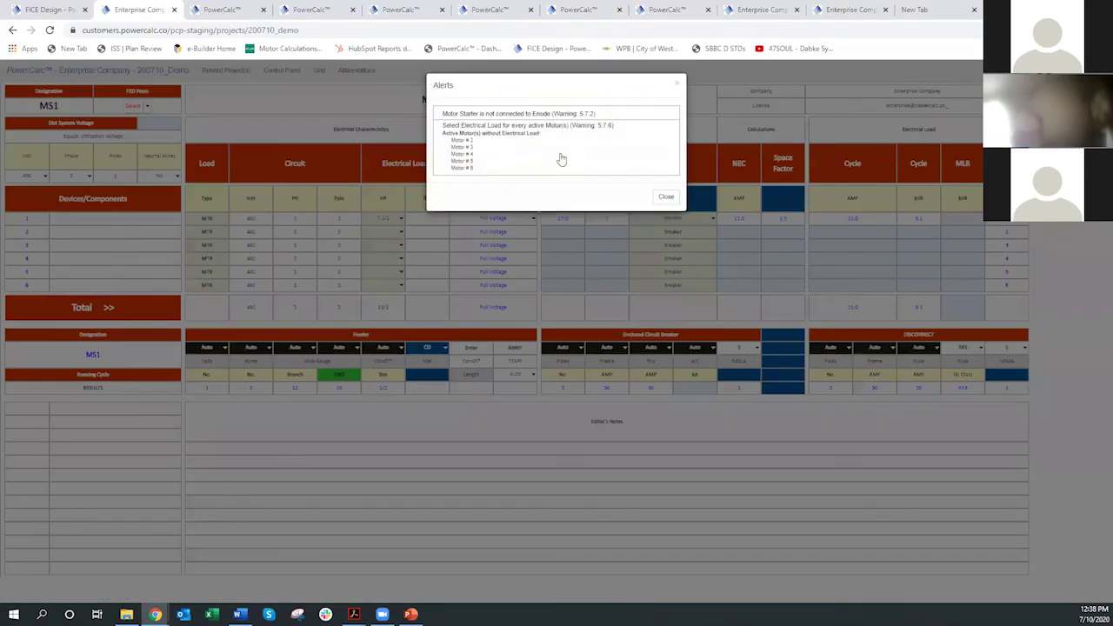
click(666, 197)
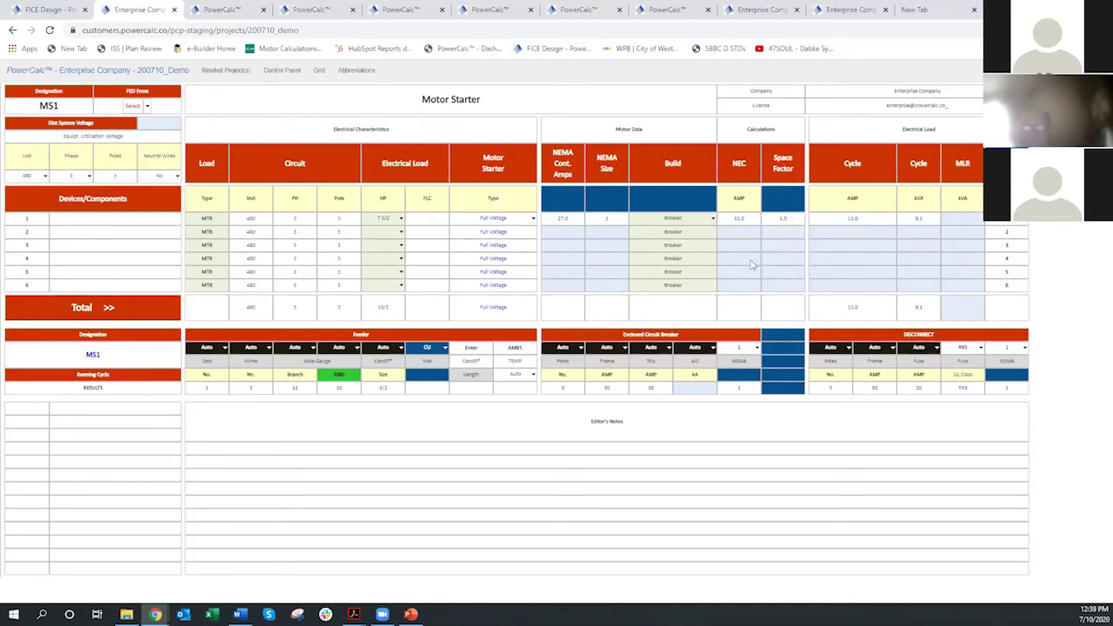
Step: Change the build of motor 1 in MS1 to Fuse, calculate, and dismiss the alerts
key(ctrl+plus)
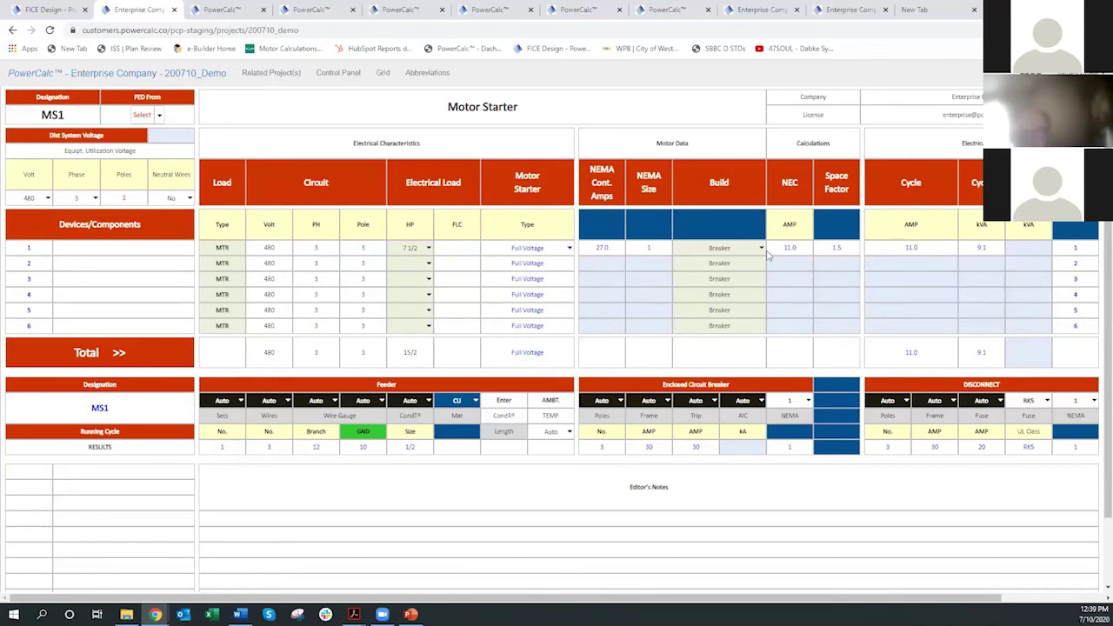
click(761, 249)
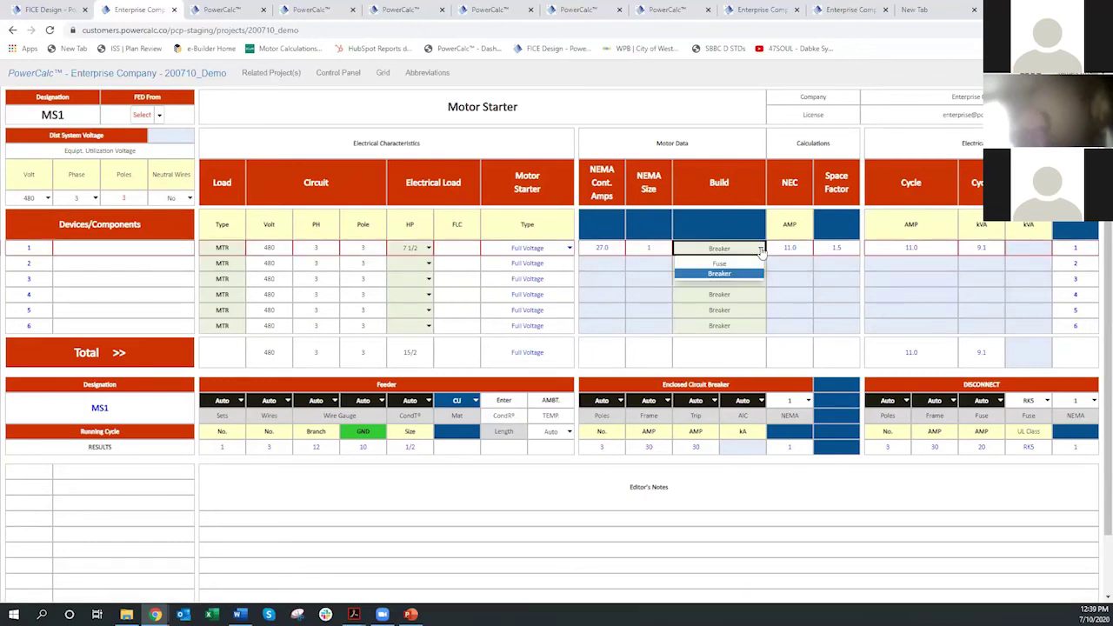
click(720, 264)
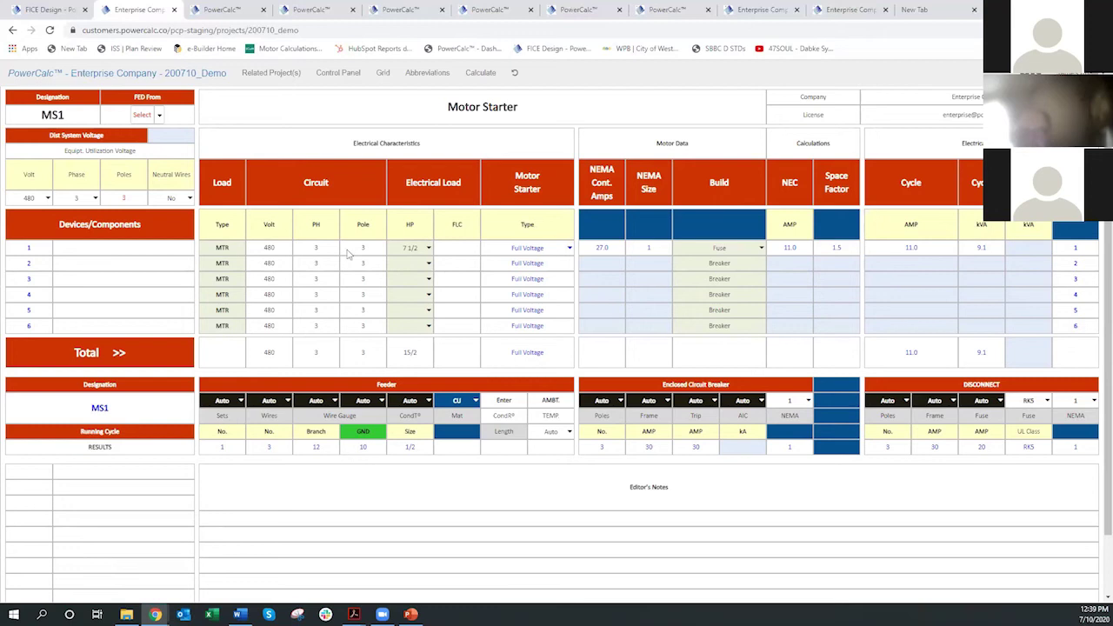
click(476, 74)
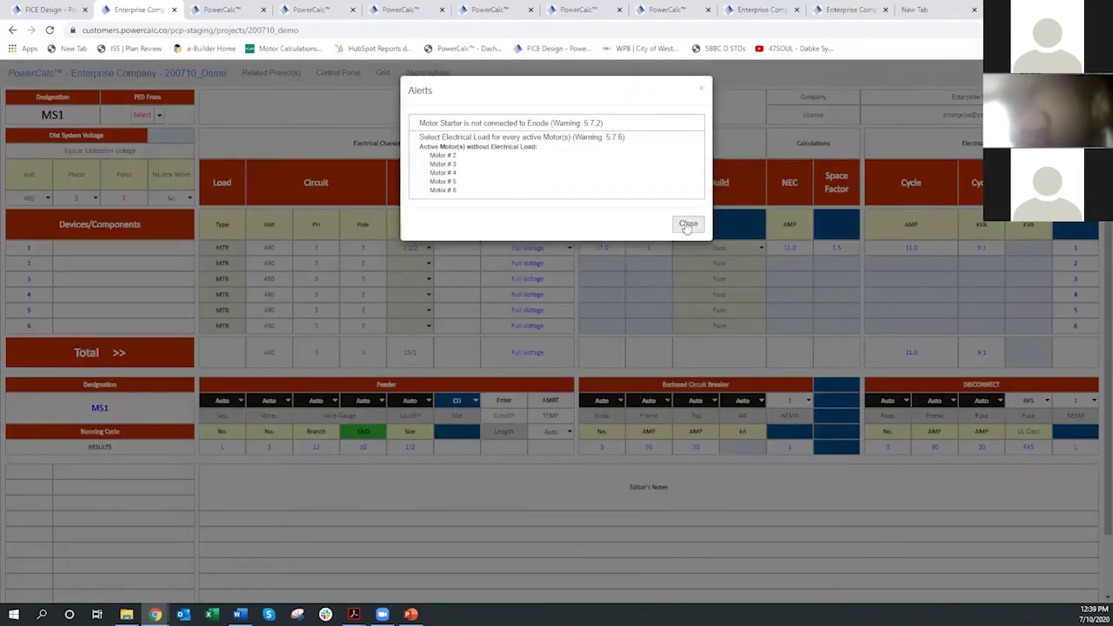
click(689, 229)
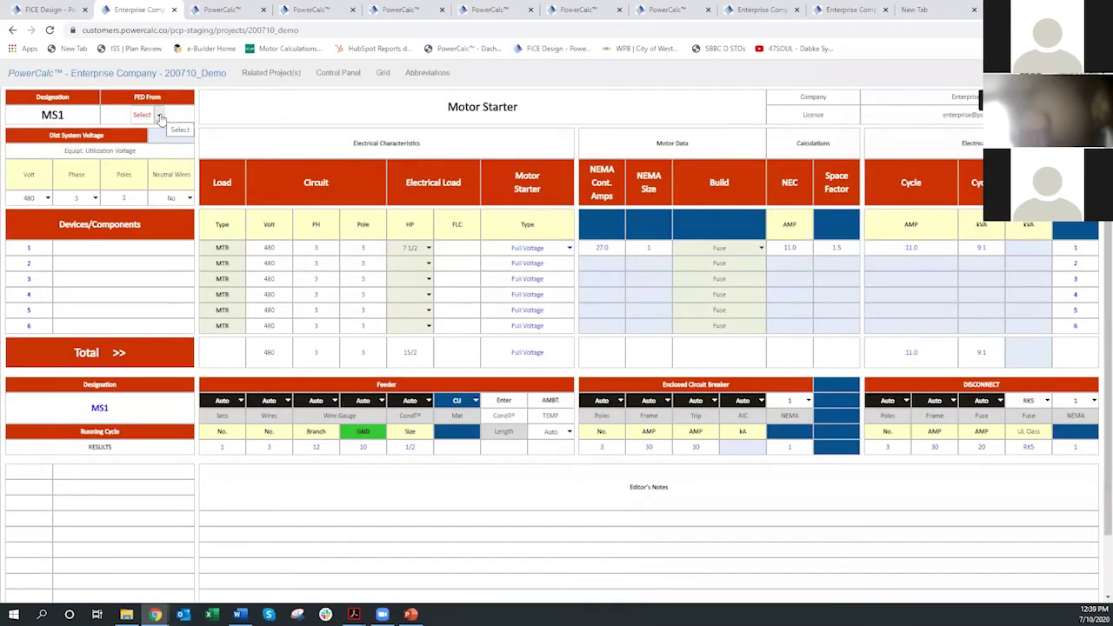
Step: Try to feed motor starter MS1 from MCC1, and dismiss the alert
click(160, 117)
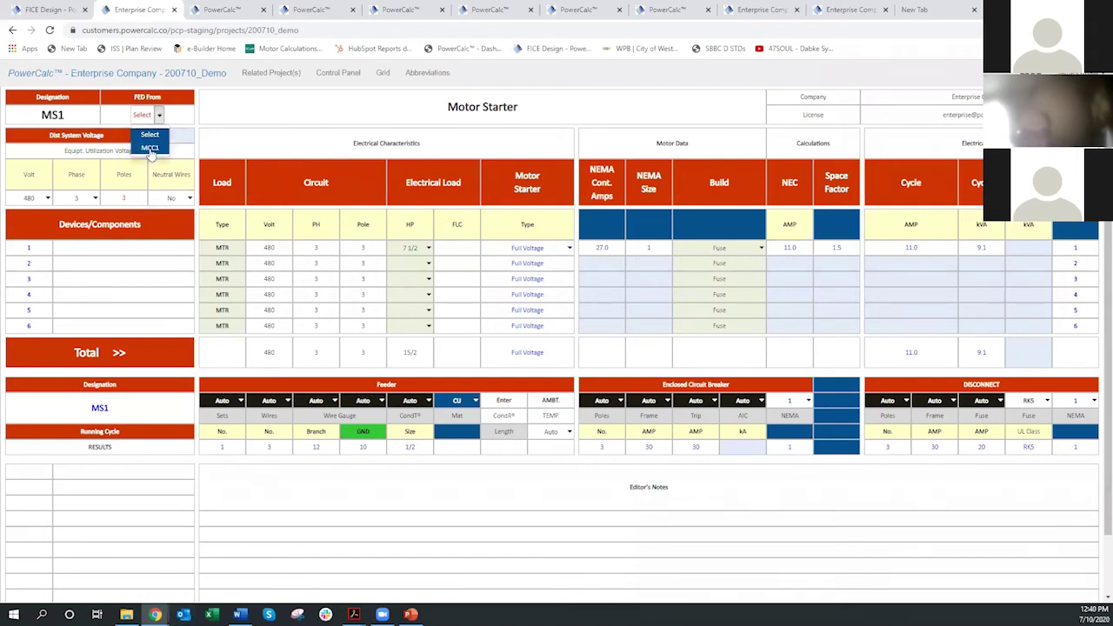
click(150, 149)
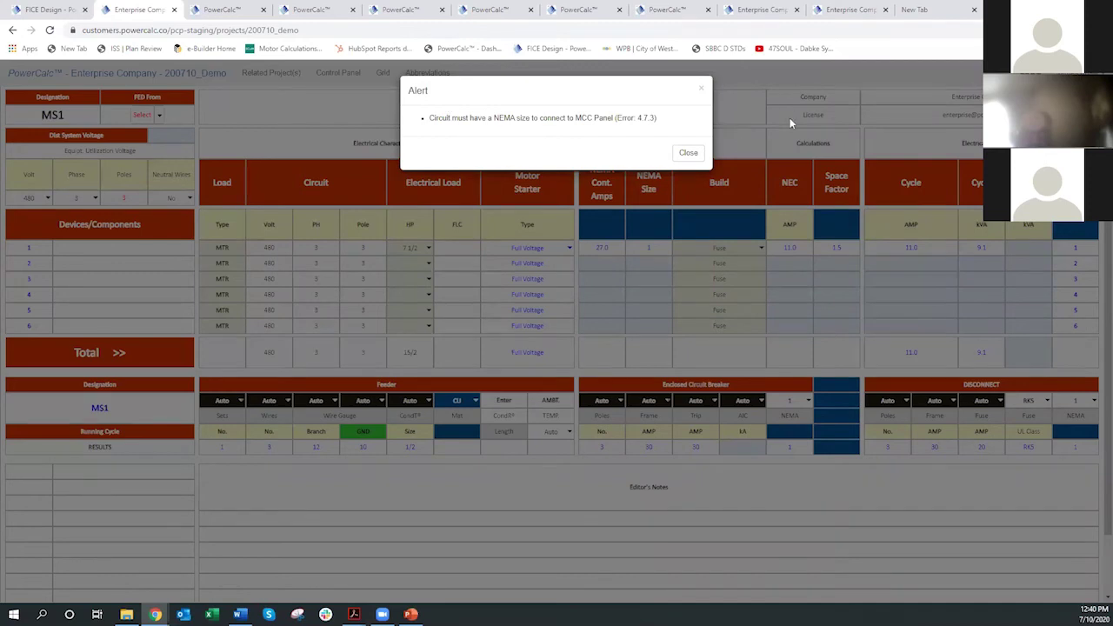
click(688, 153)
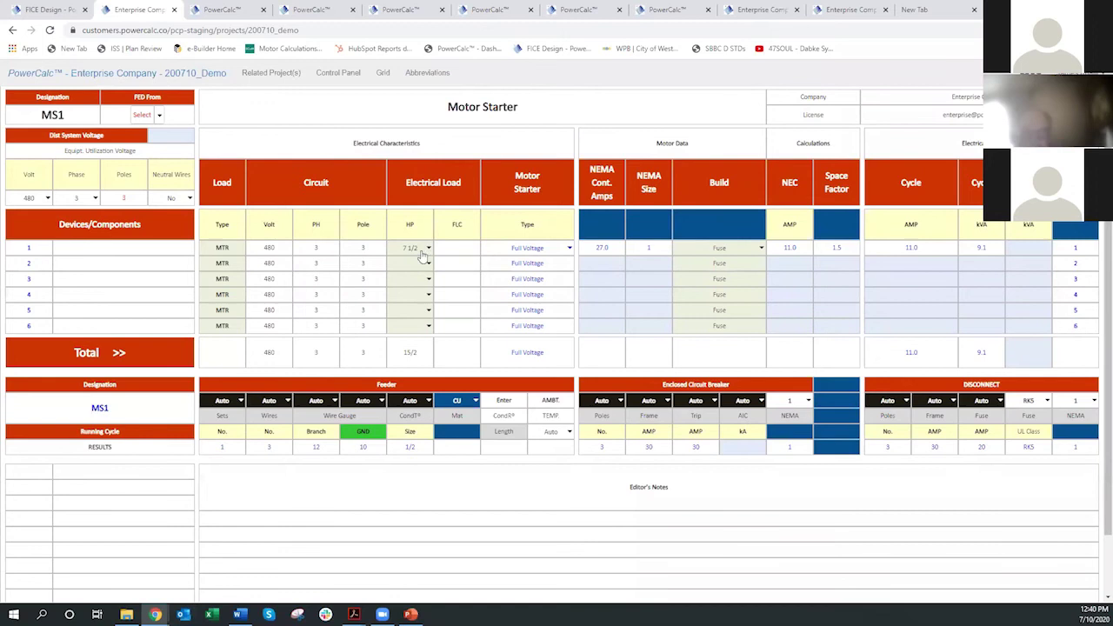
Step: Set the horsepower of motor 1 in MS1 to 10, calculate, and dismiss the alerts
click(424, 249)
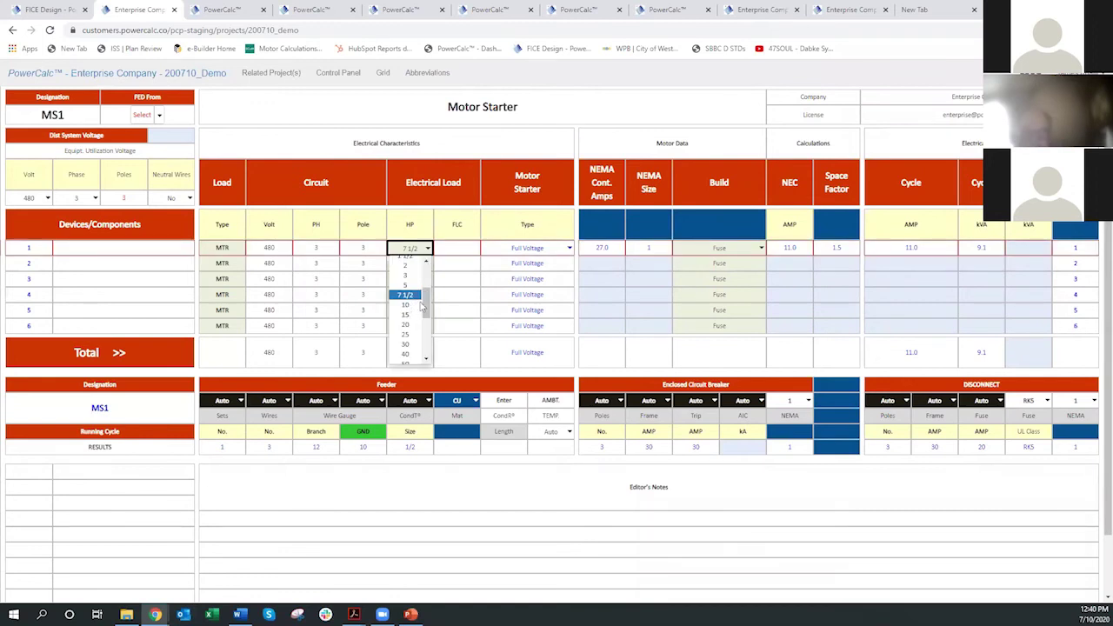
click(409, 305)
click(480, 73)
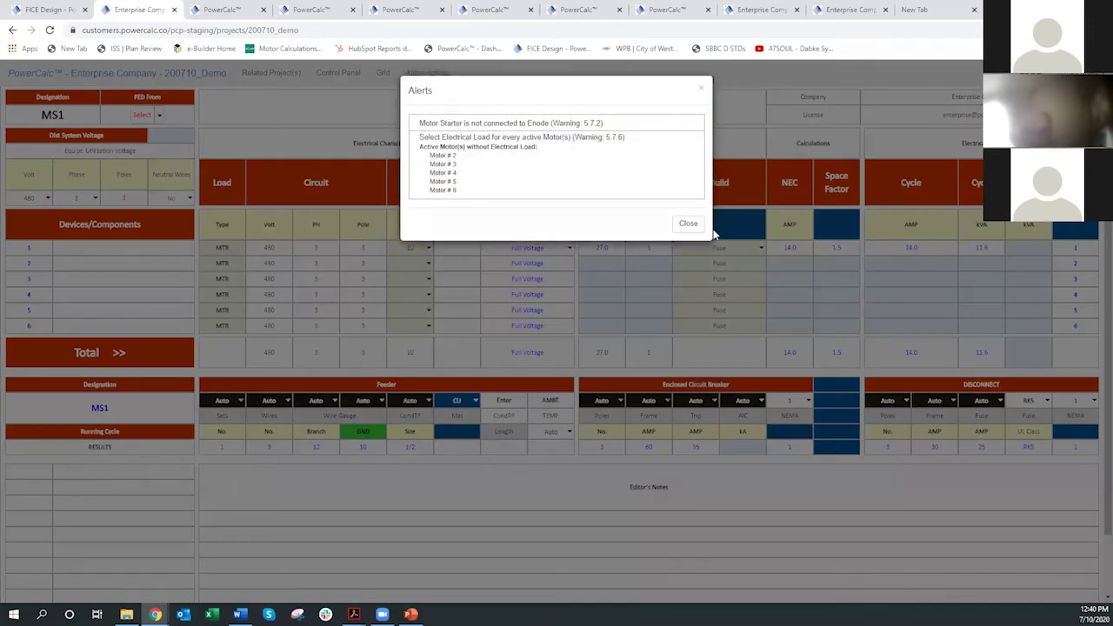
click(688, 224)
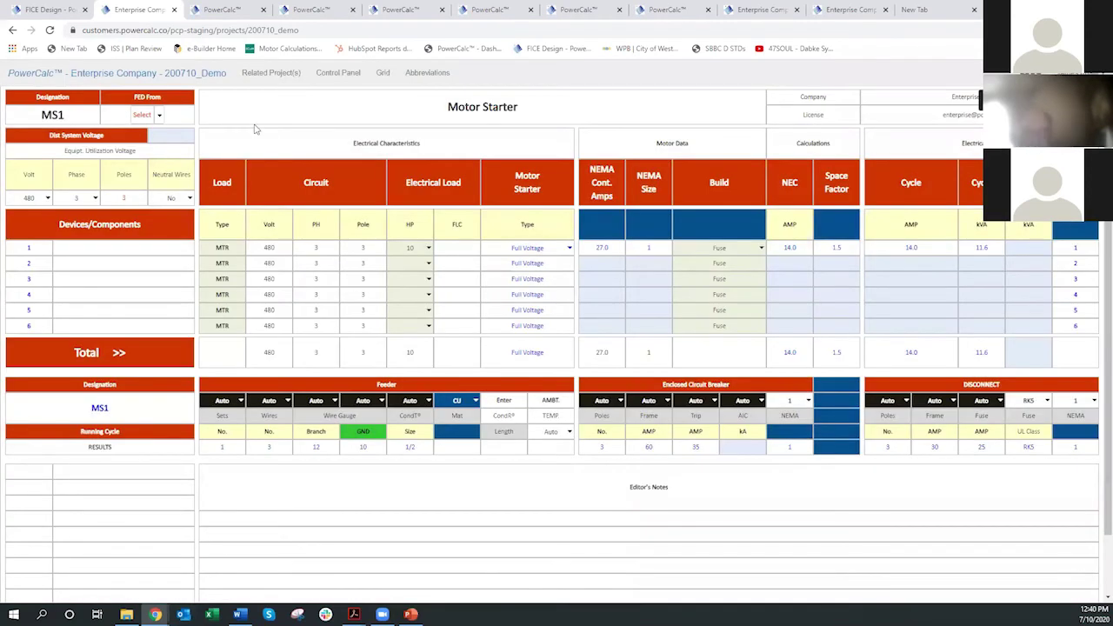
Step: Feed motor starter MS1 from circuit A1 of MCC1 and dismiss the alerts
click(160, 115)
click(150, 147)
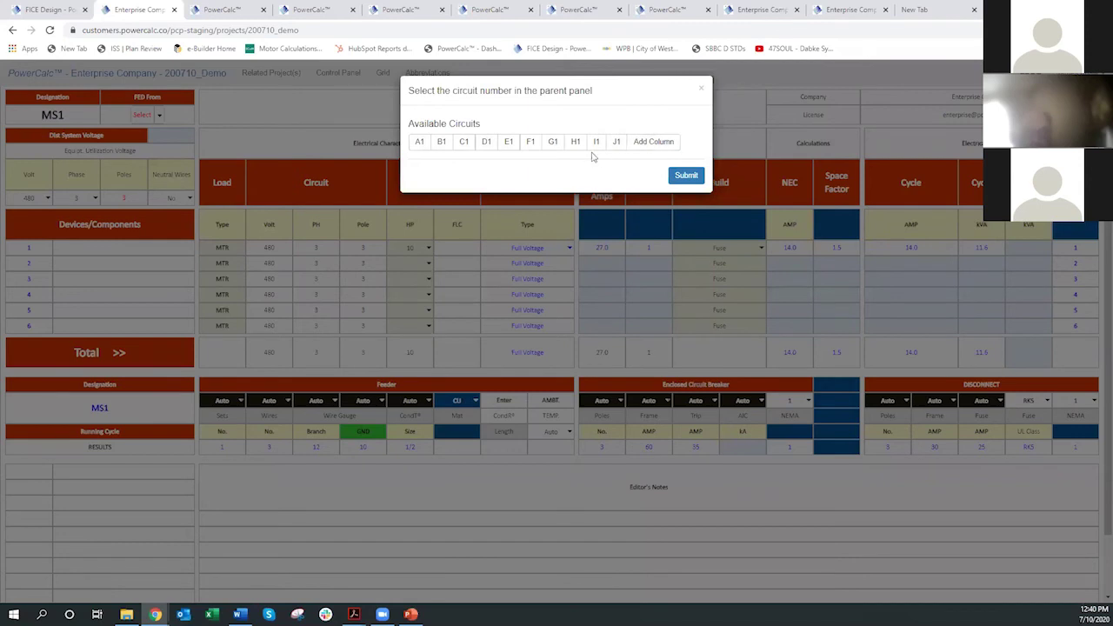
click(419, 143)
click(686, 177)
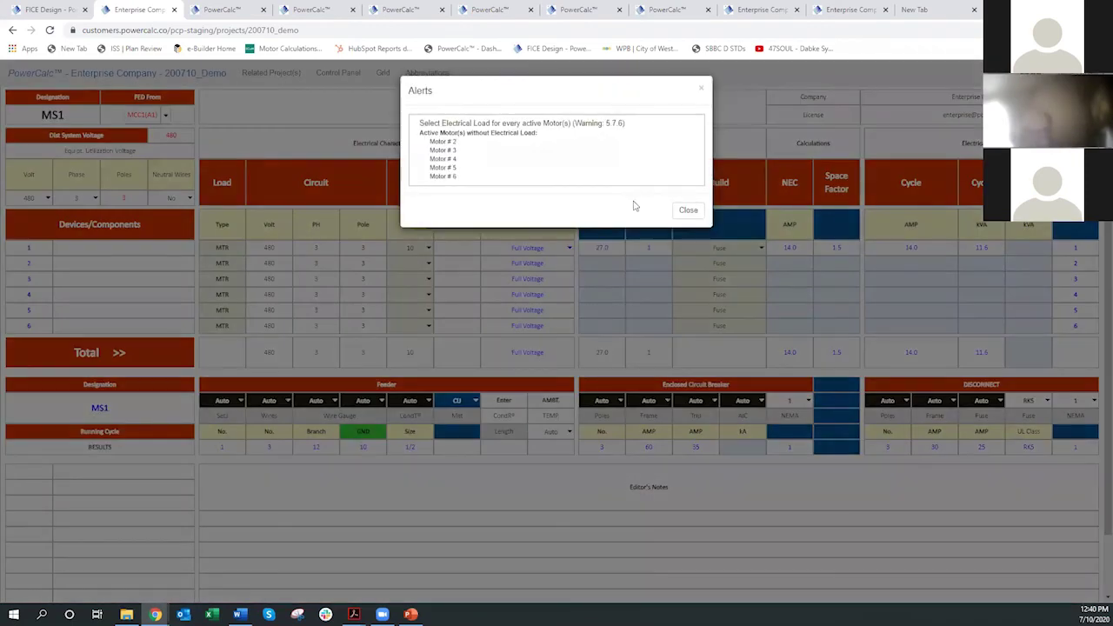
click(682, 211)
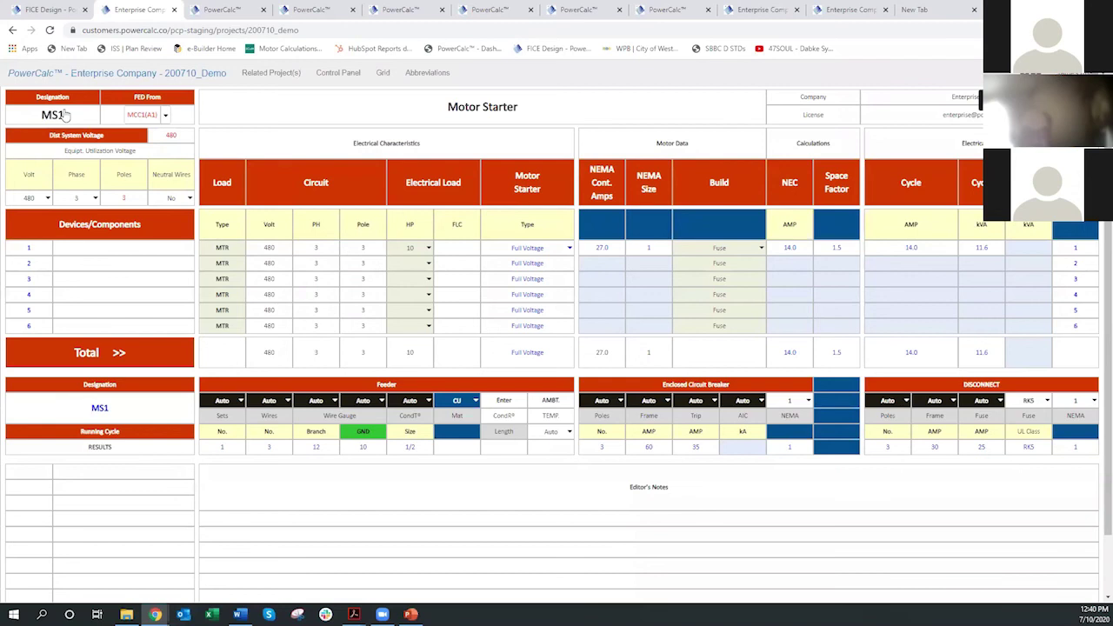
Step: Rename motor starter MS1 as PUMP
click(65, 115)
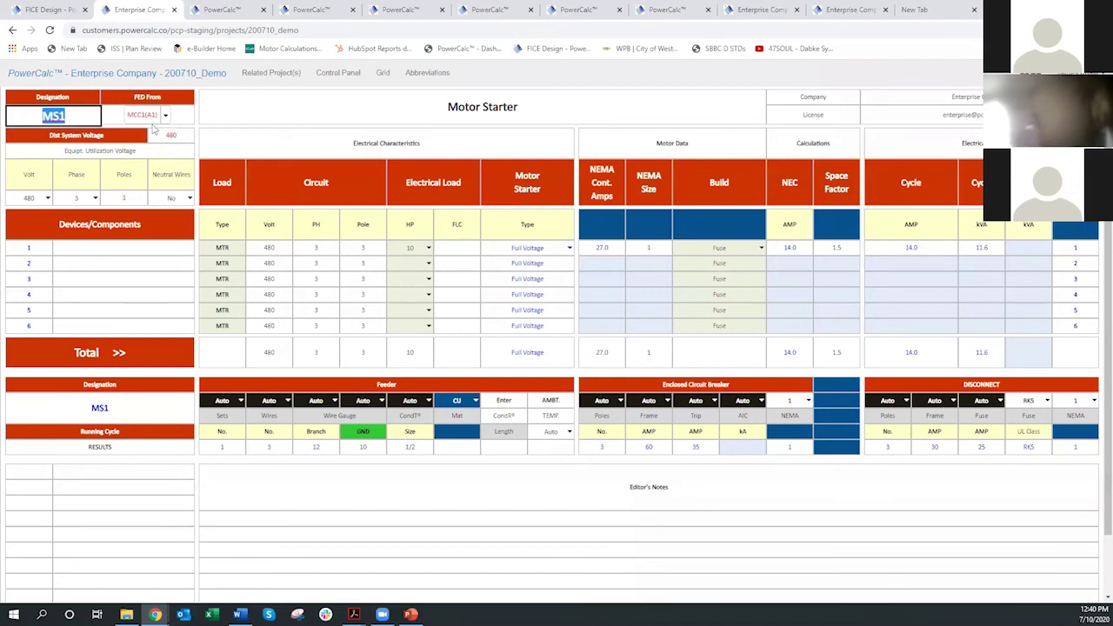
text(PUMP)
key(Return)
Step: Assign the PUMP motor starter's feed to circuit A1 of MCC1 and dismiss the alerts
click(159, 115)
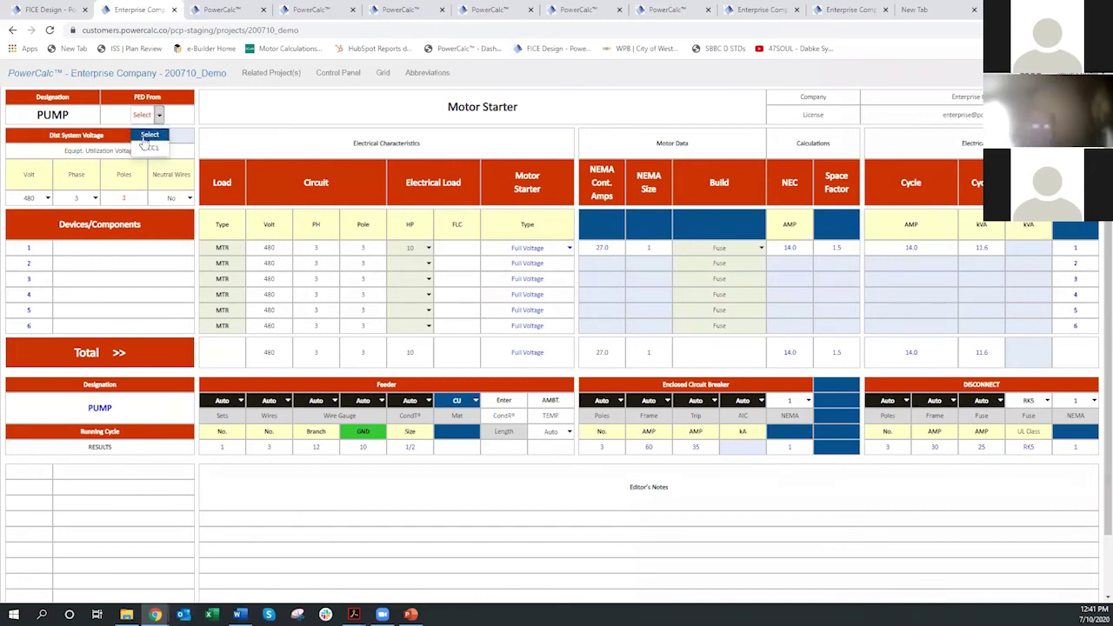
click(149, 149)
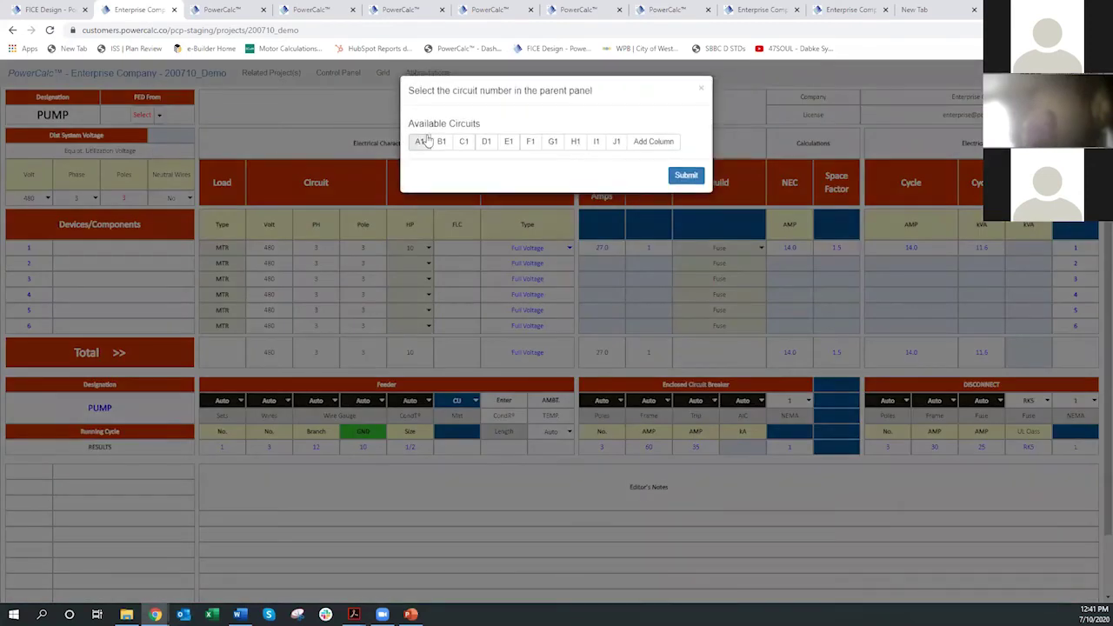
click(420, 141)
click(684, 174)
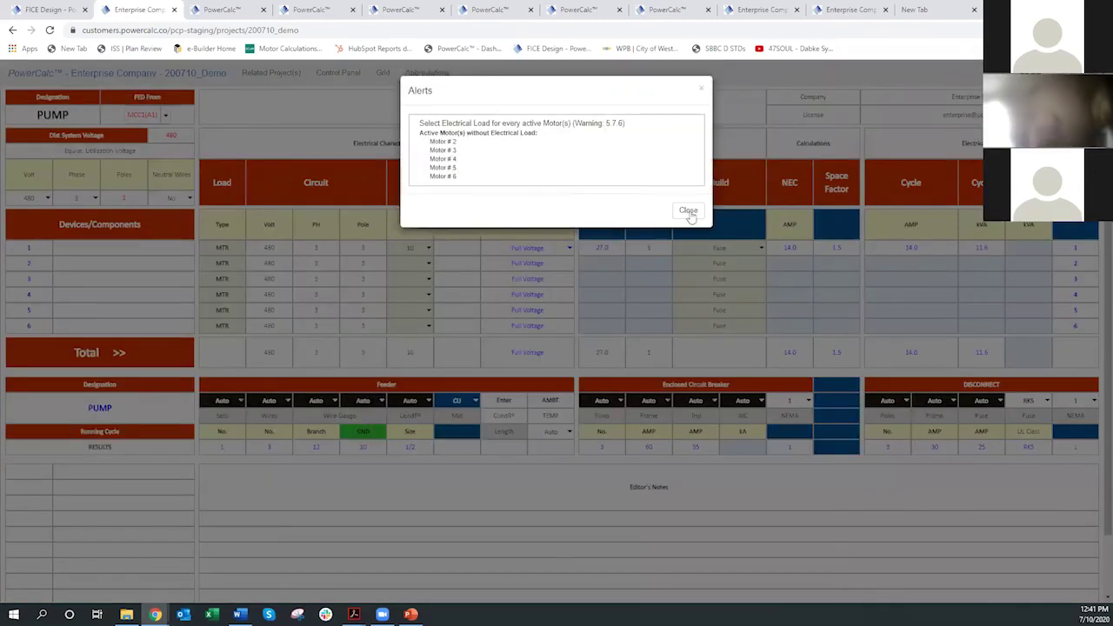
click(688, 210)
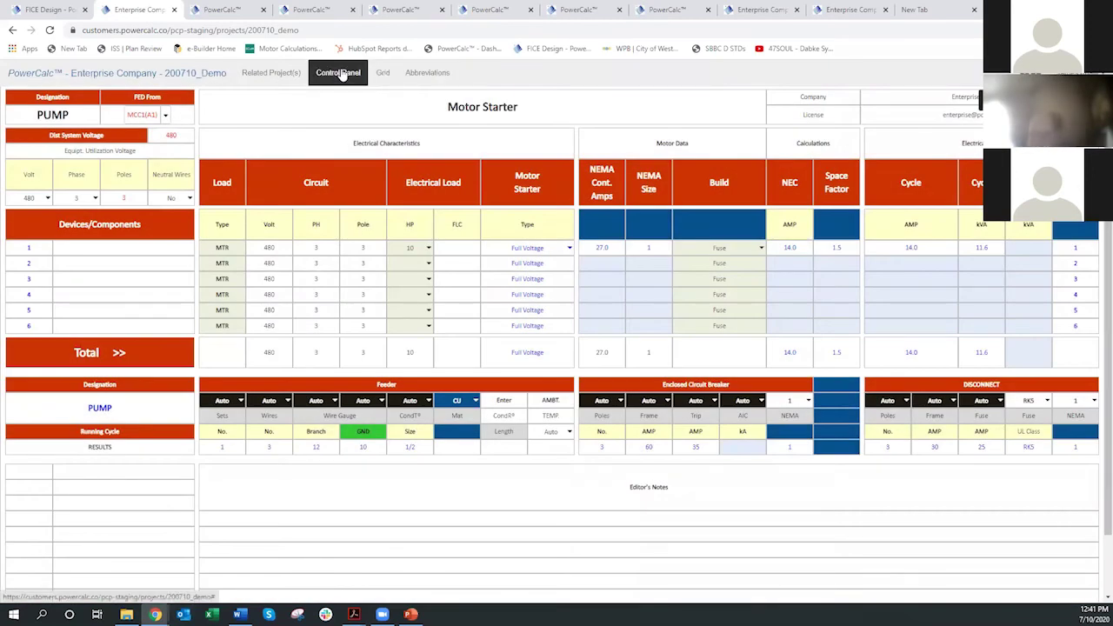
Step: Open the MCC1 motor control center from the project's equipment list and feed it from circuit 1 of MDP
click(339, 73)
click(40, 419)
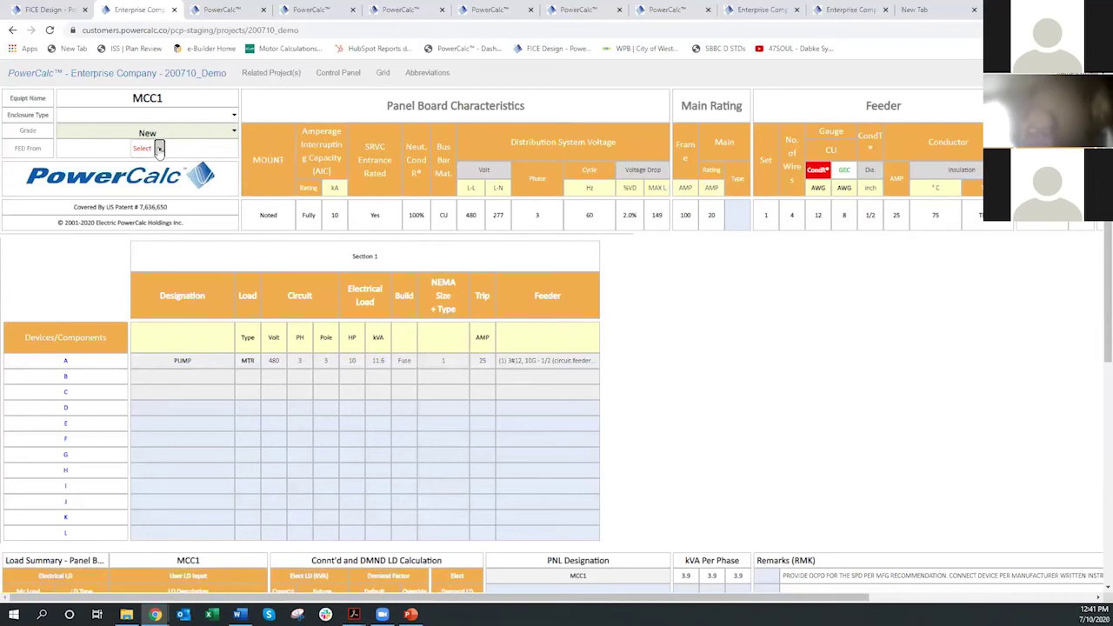
click(158, 148)
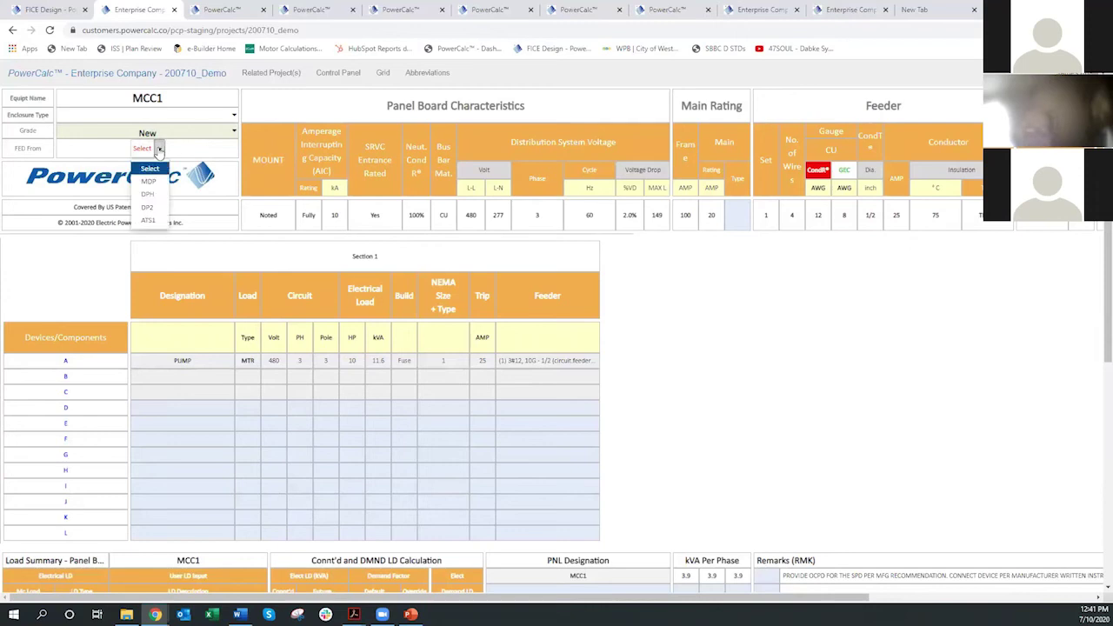
click(152, 193)
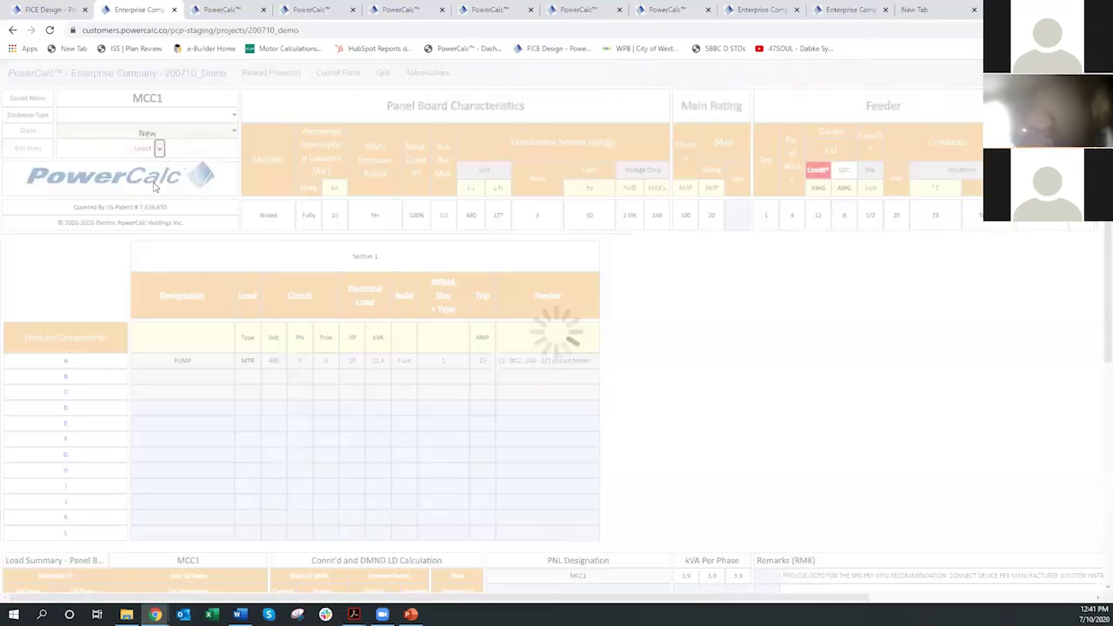
click(418, 142)
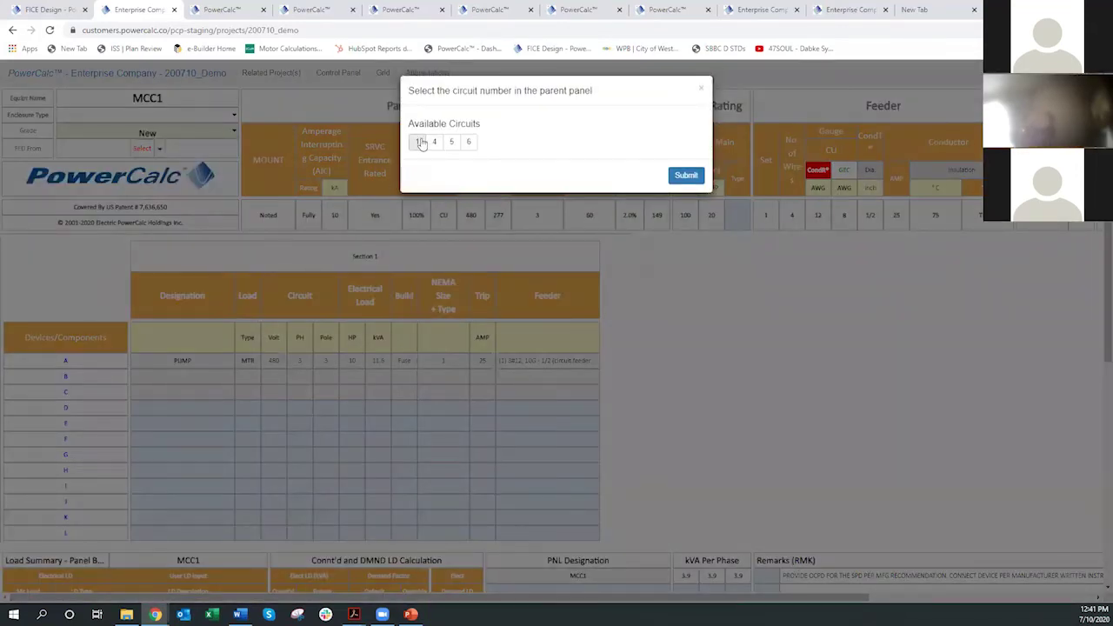
click(699, 175)
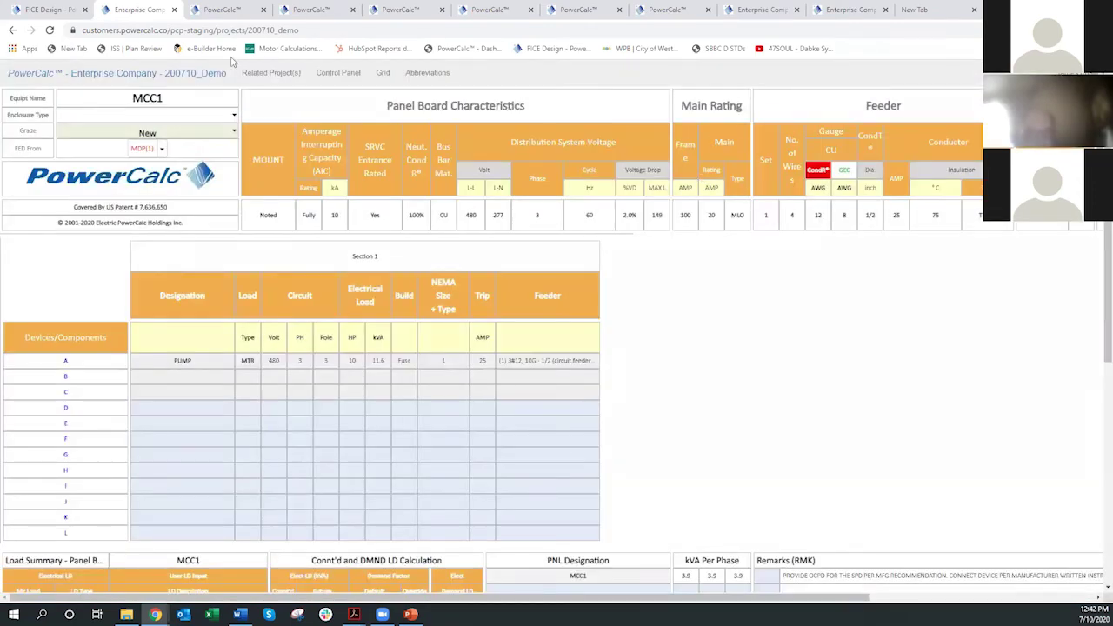
Step: Review both pages of the project's one-line diagram, including the MCC1 branch feeding PUMP, and return to the project
click(343, 75)
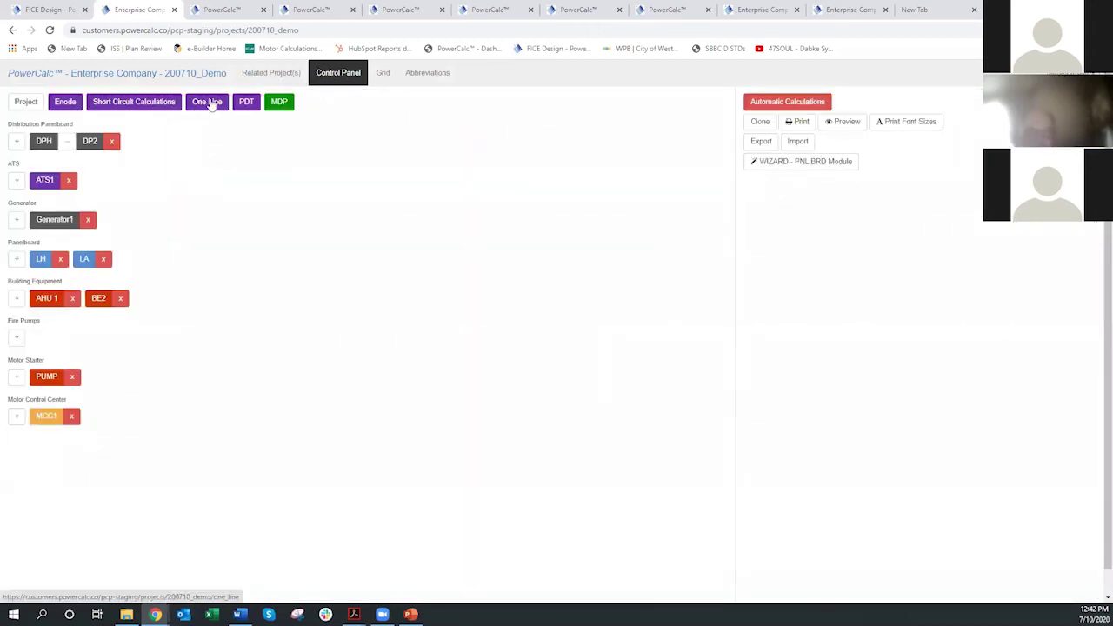
click(209, 103)
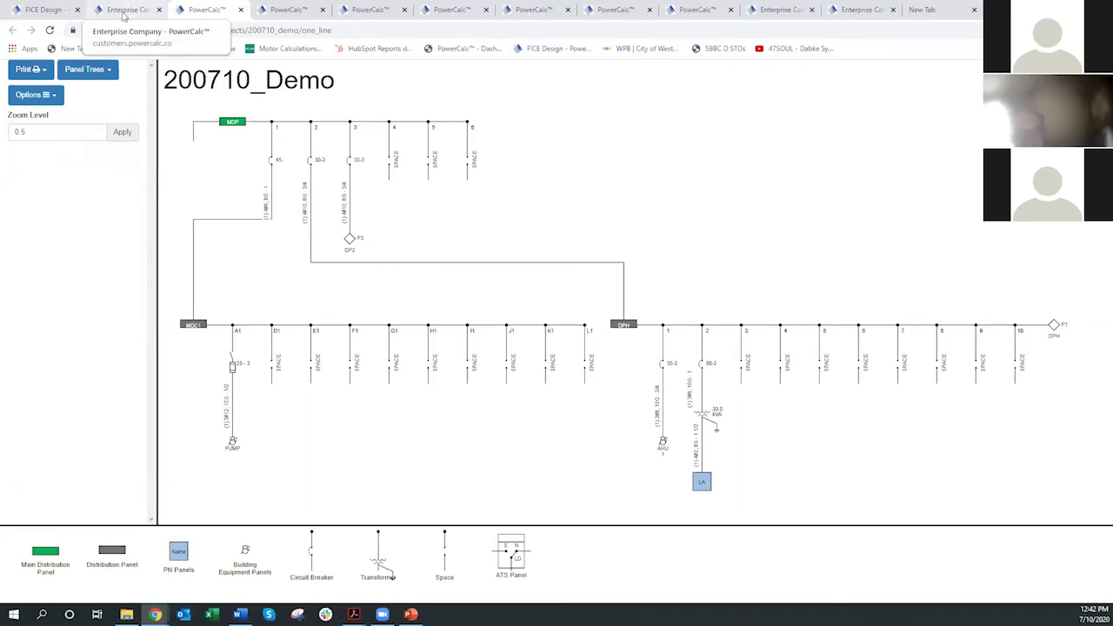
drag(894, 410, 1043, 425)
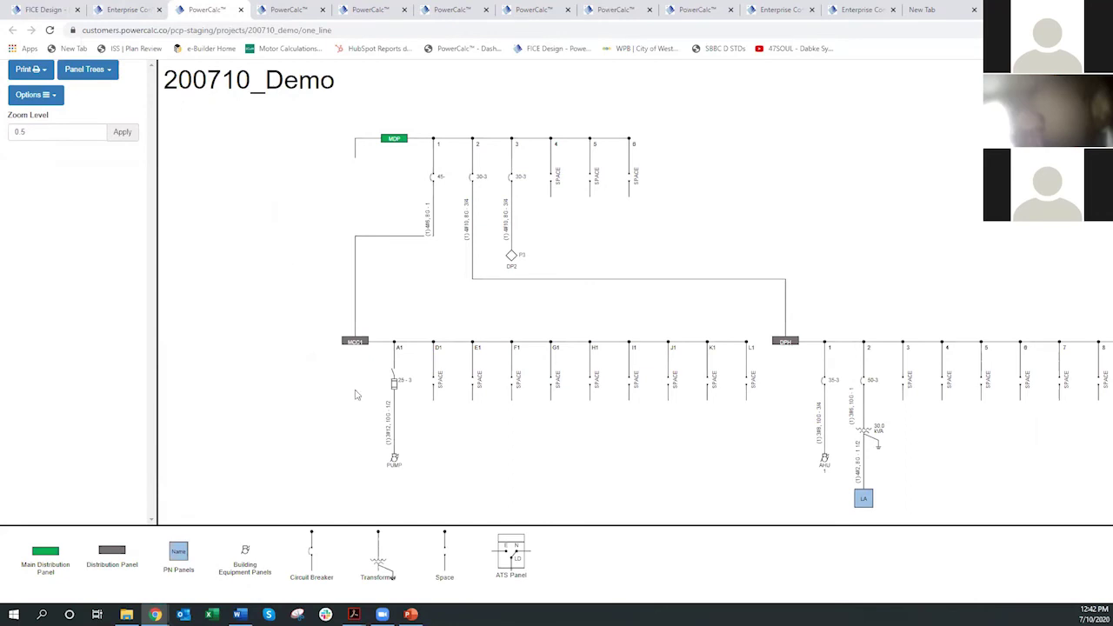
click(290, 10)
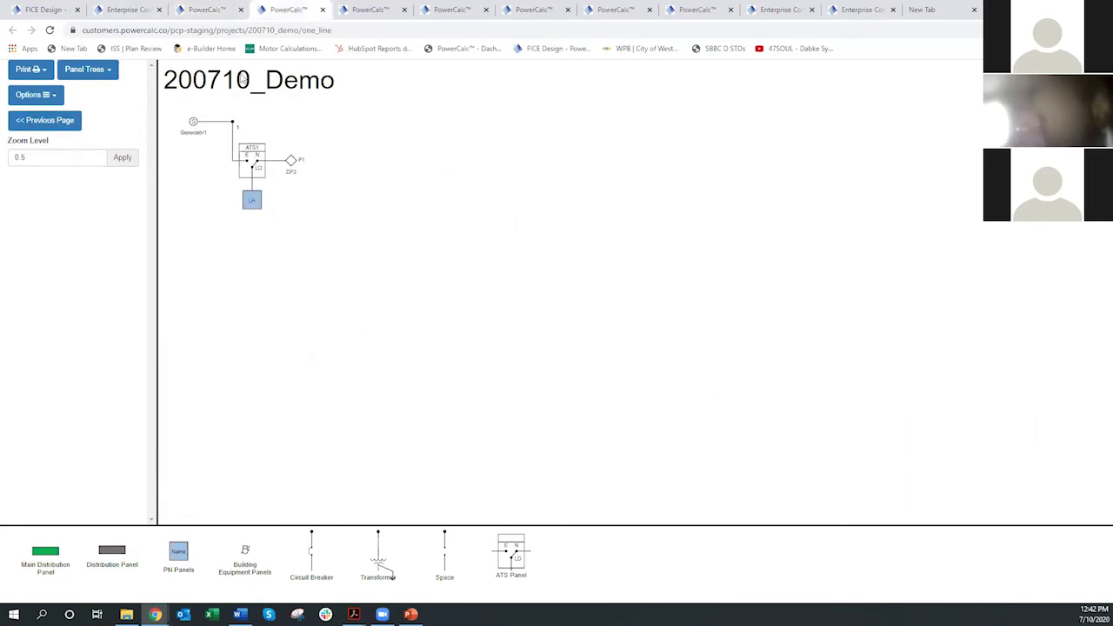
click(126, 11)
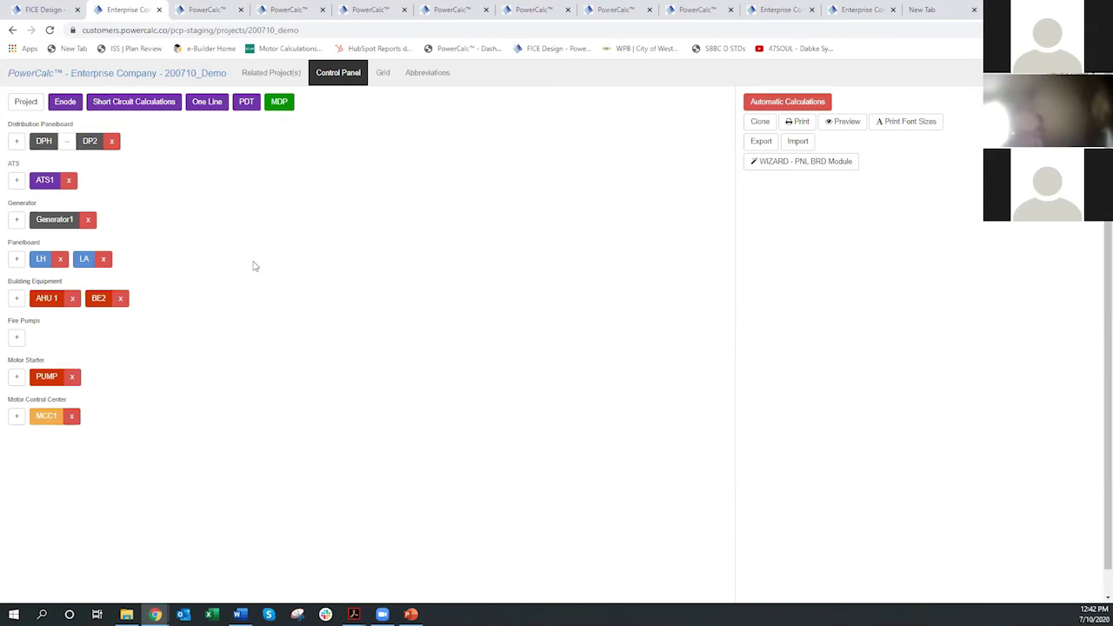
Step: Open the short circuit calculations and examine the power flow and fault current tables for all equipment
click(131, 105)
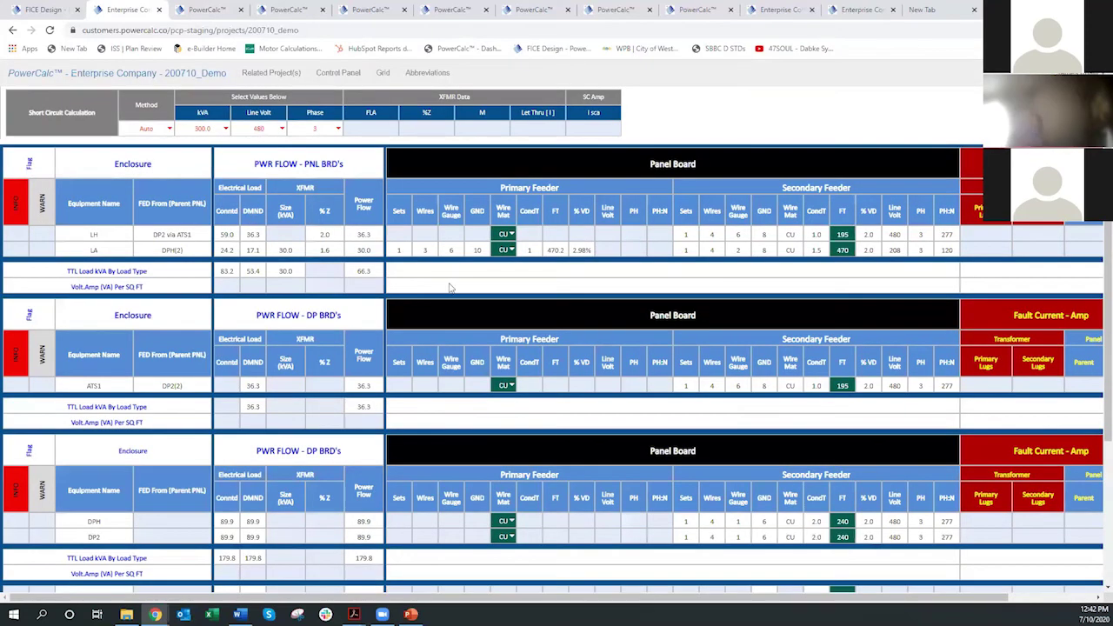
key(ctrl+plus)
key(ctrl+minus)
key(ctrl+minus)
key(ctrl+minus)
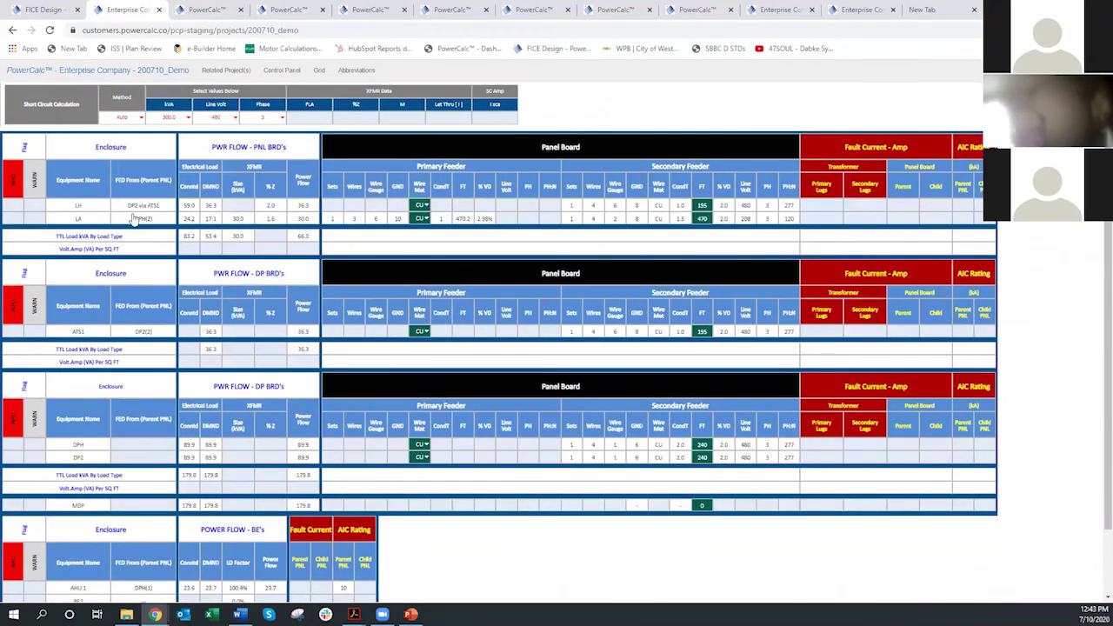
scroll(178, 521, down, 2)
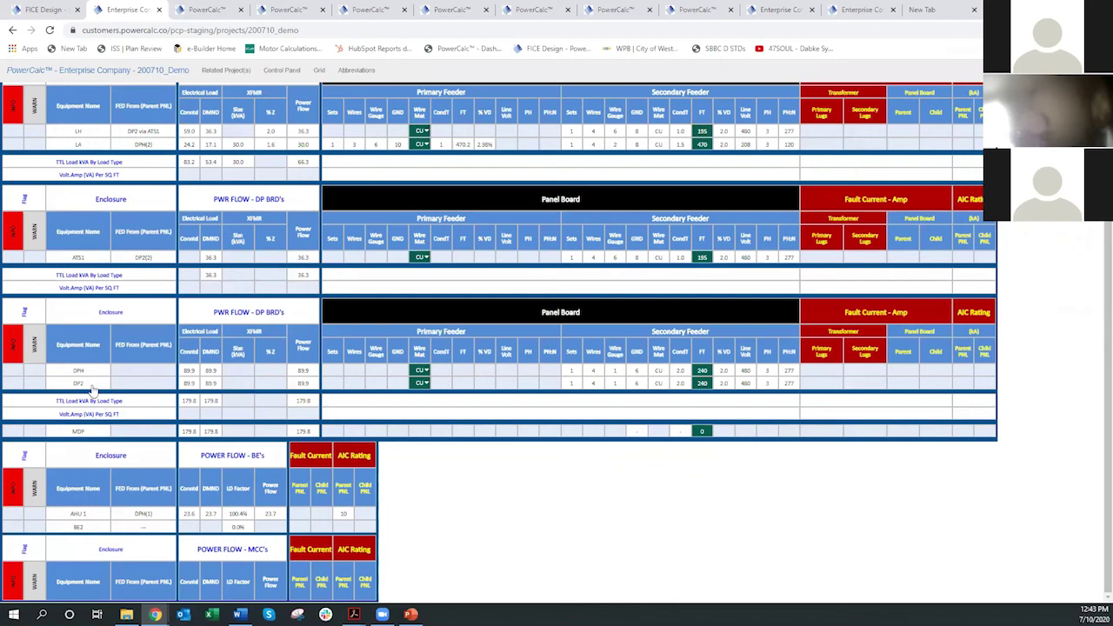
scroll(169, 261, up, 2)
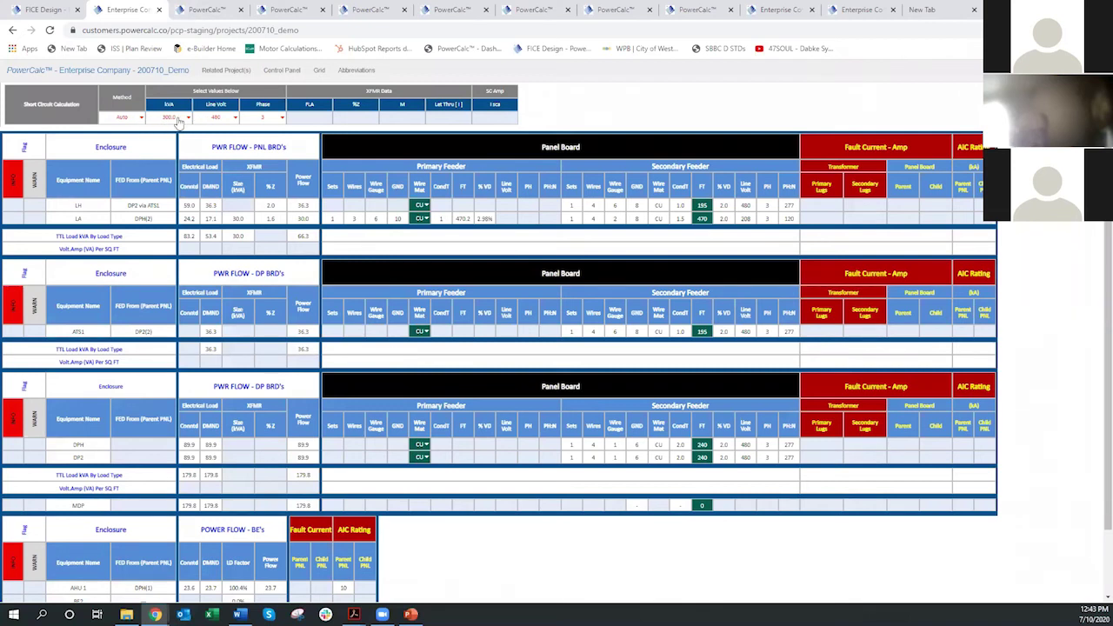
Step: Switch the short circuit method to Manual, enter a let-through current of 45000 and run the calculation
click(138, 118)
click(121, 141)
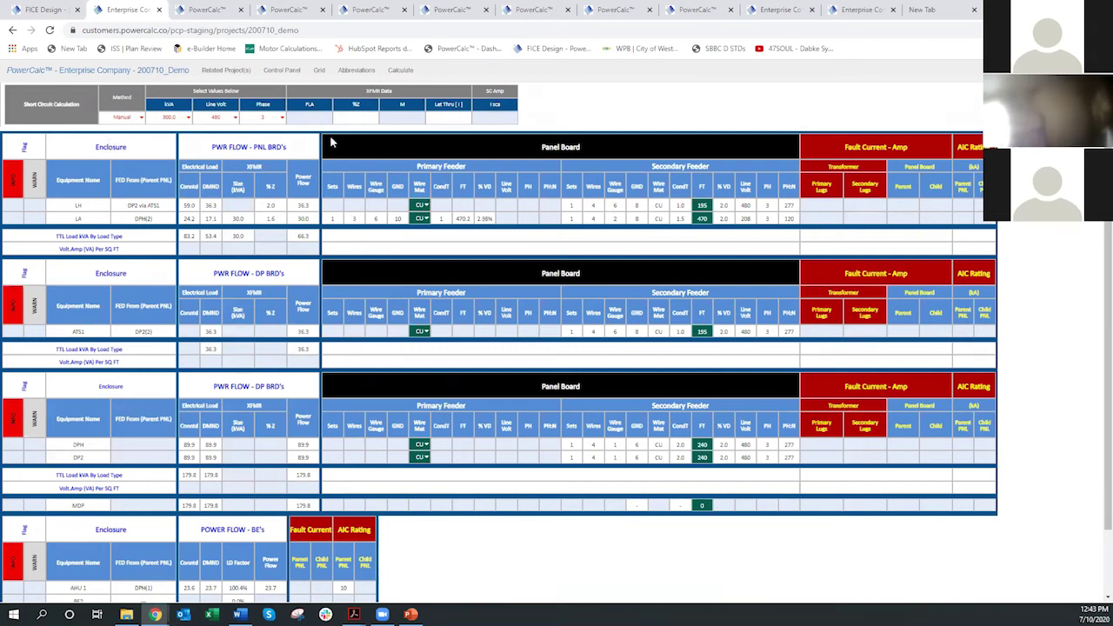
click(444, 119)
text(5600)
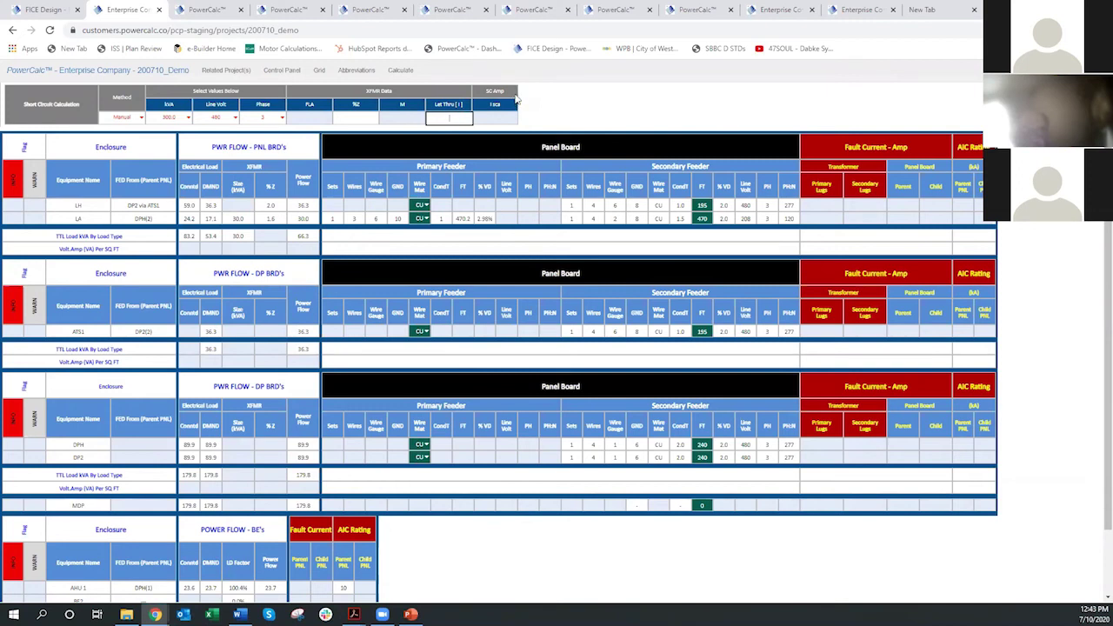
text(000)
click(525, 90)
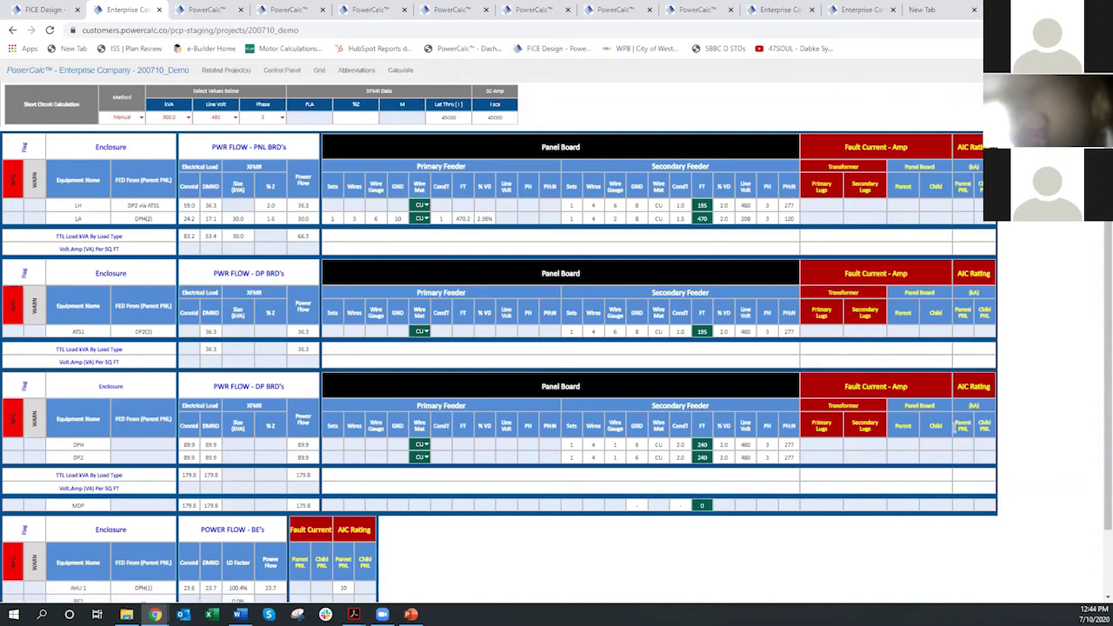
click(402, 73)
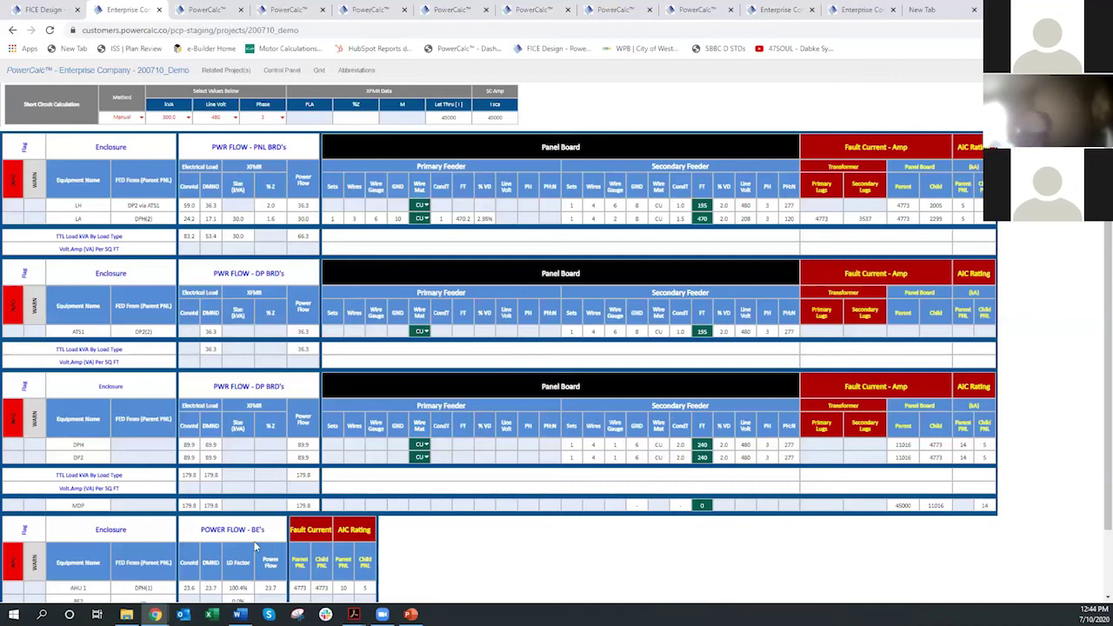
Step: Set the secondary feeder length to 100 ft for MDP and 50 ft for DP2, recalculating the fault currents after each
click(704, 505)
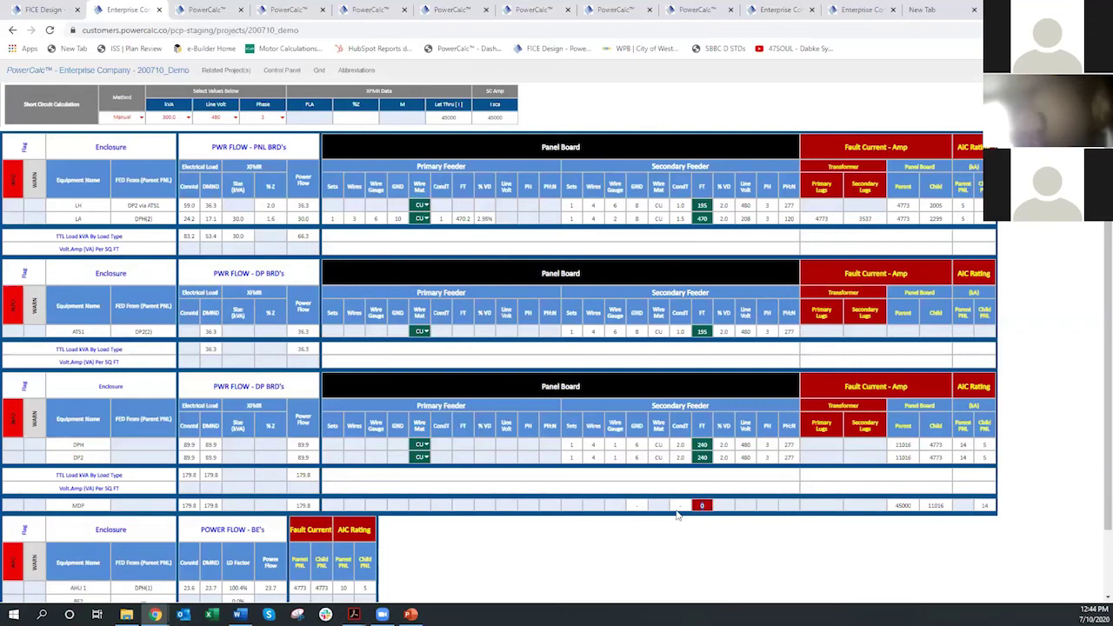
text(100)
click(400, 70)
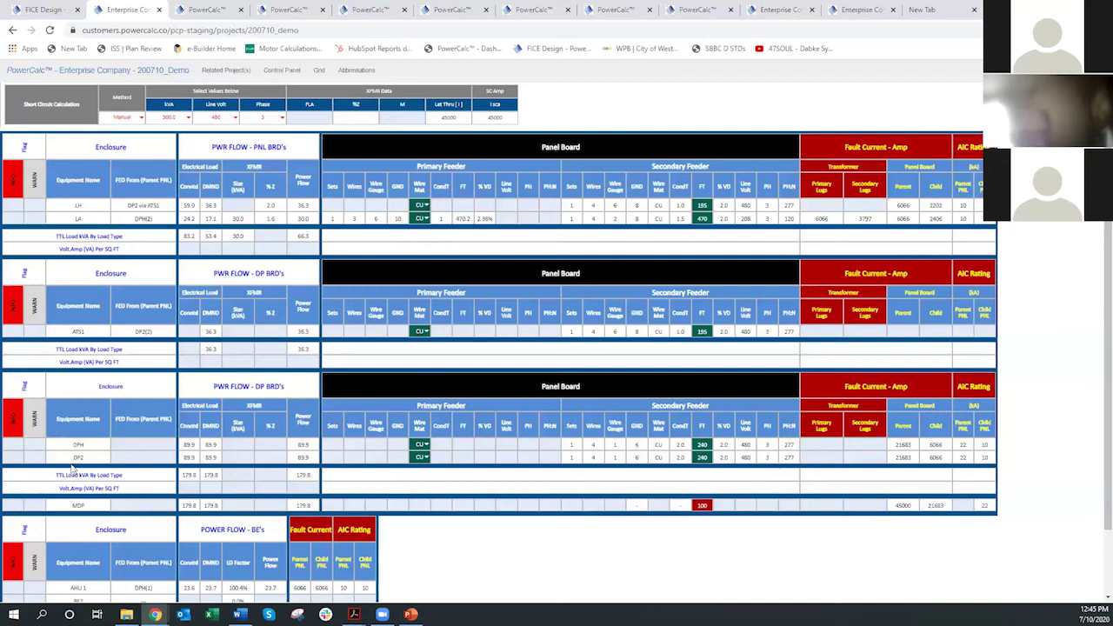
click(706, 457)
text(50)
click(400, 70)
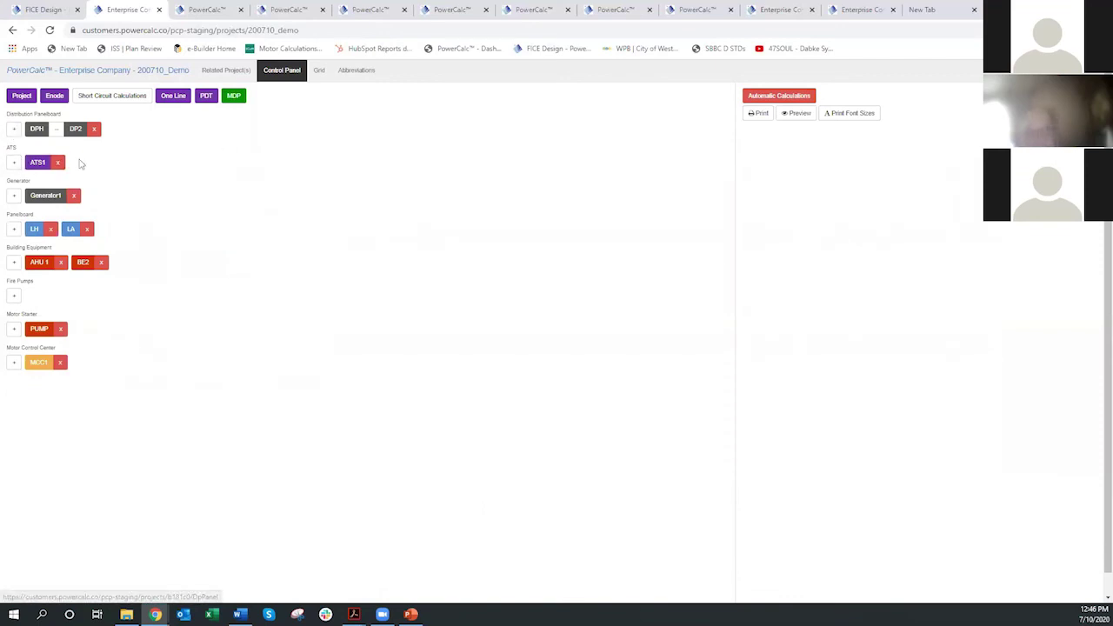
Step: Add a third distribution panelboard with its default module settings, calculate it and dismiss the alerts
click(14, 130)
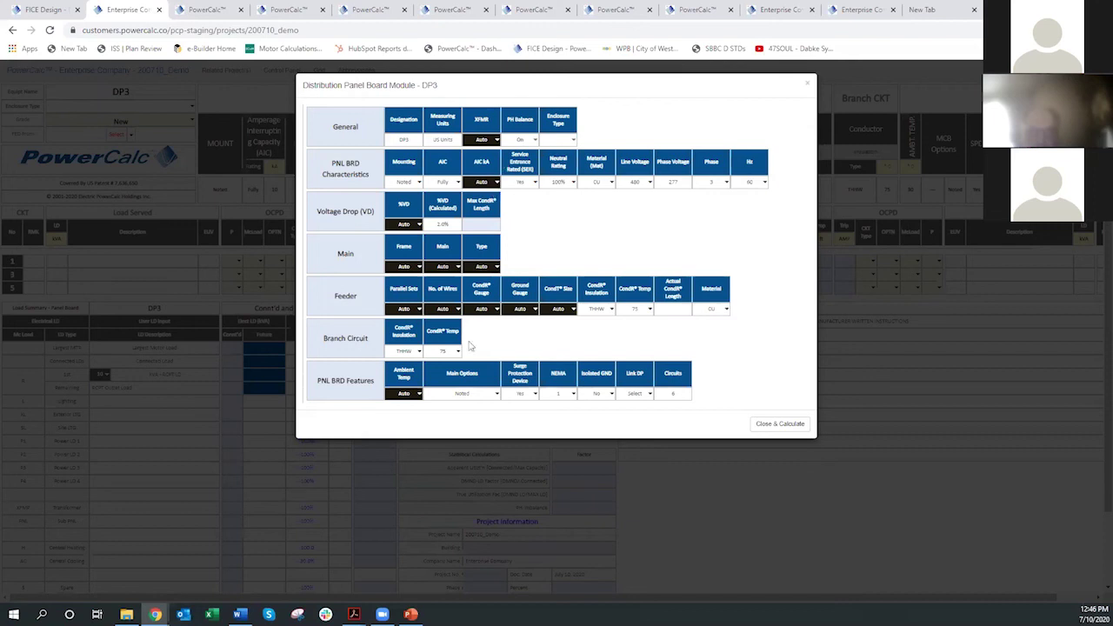
click(521, 310)
scroll(518, 356, down, 4)
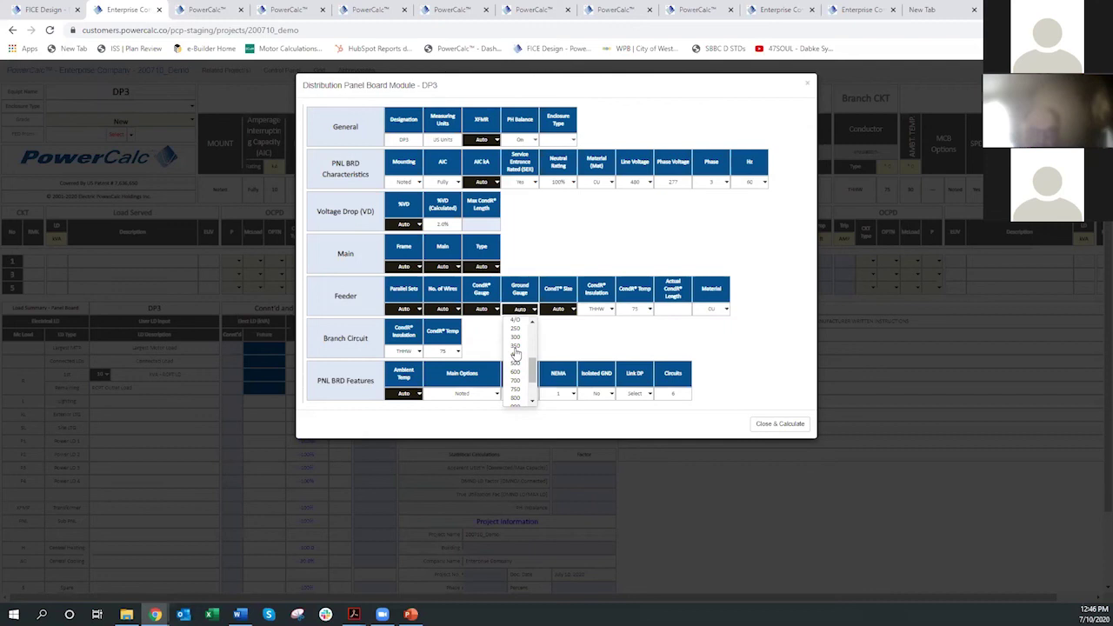
click(628, 331)
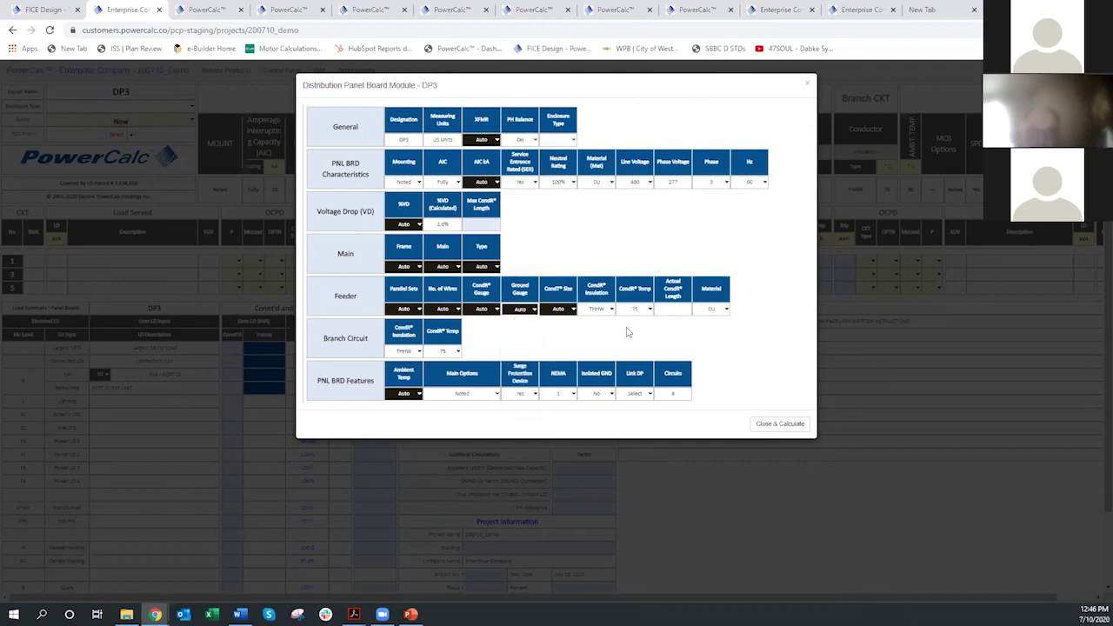
click(779, 423)
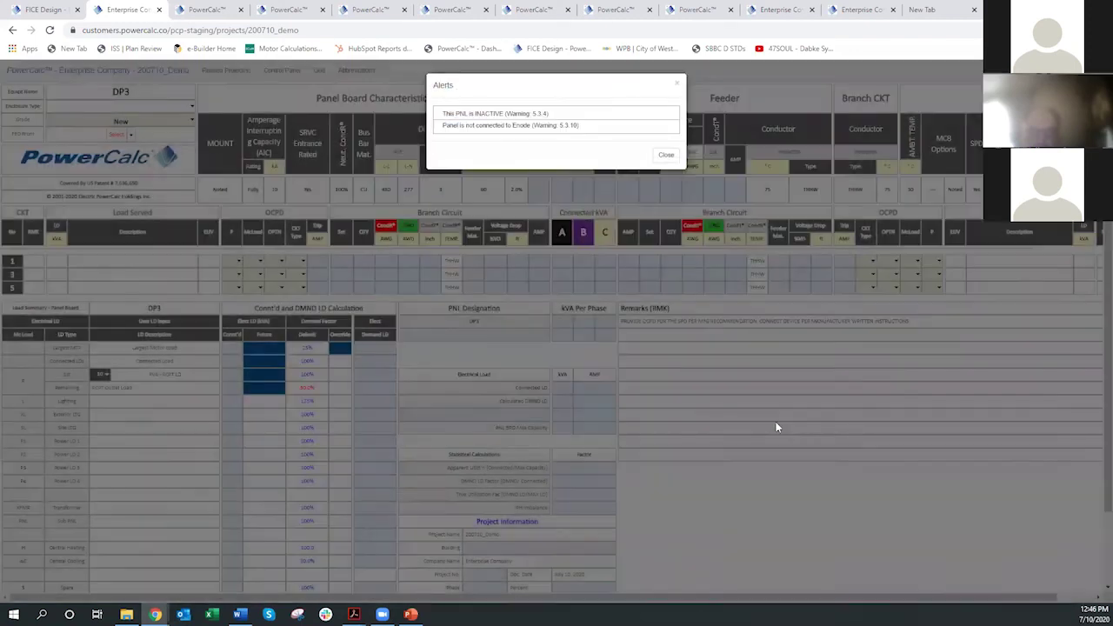
click(681, 84)
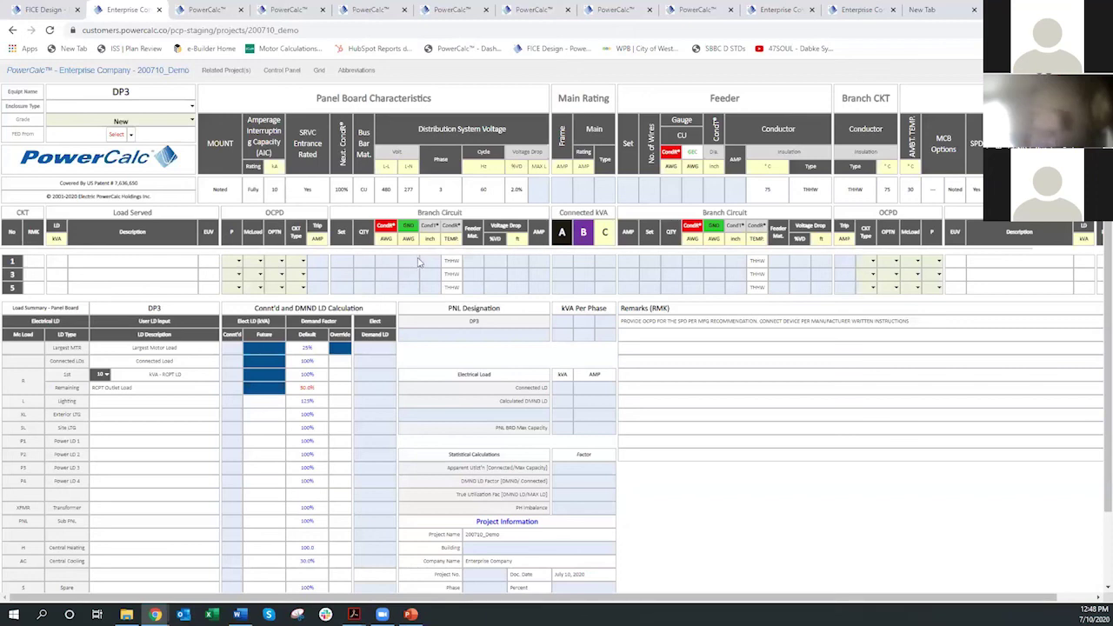
Step: View the branch circuit inputs wizard for distribution panelboard DP3 and close it without entering any data
click(282, 69)
click(880, 148)
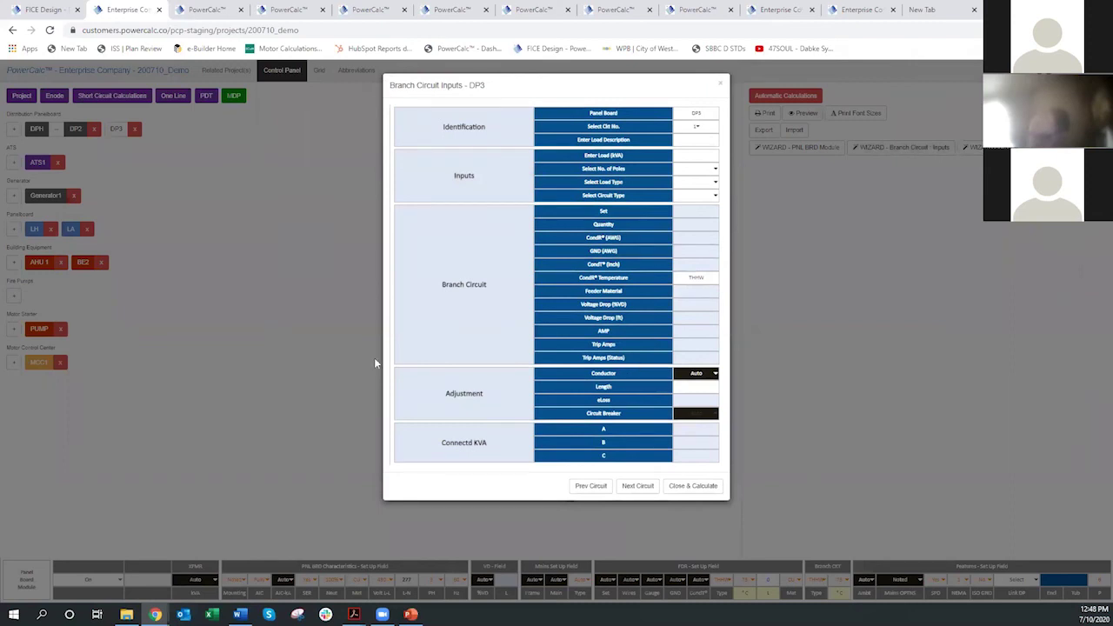
drag(485, 393, 438, 393)
click(833, 342)
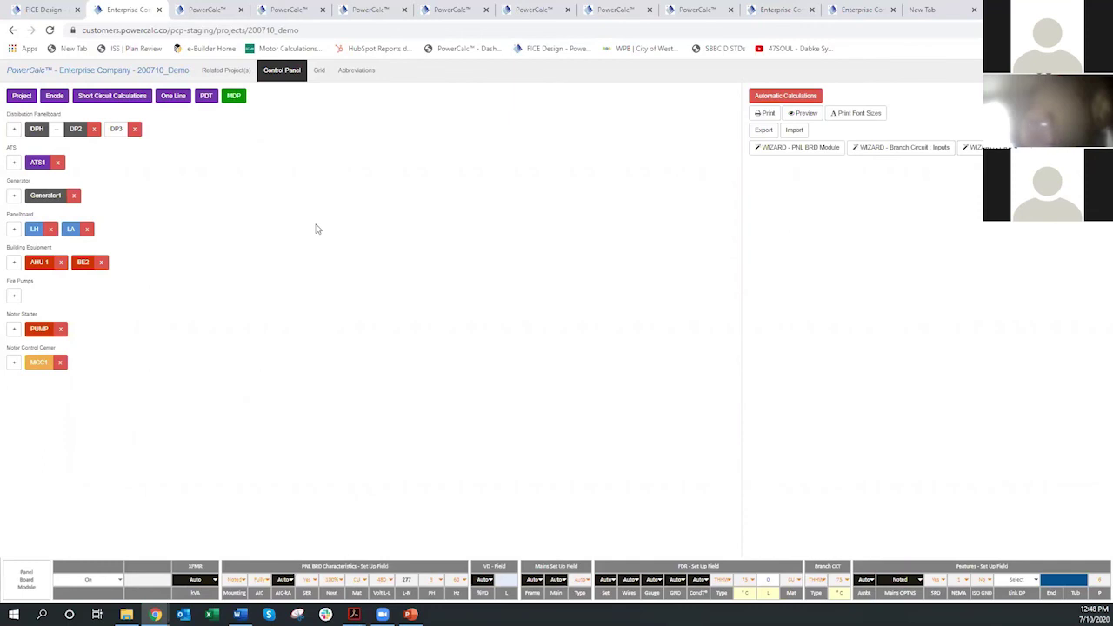
Step: Open the Enode summary and use its wizard to set the project's measuring units to SI Units, then calculate
click(30, 98)
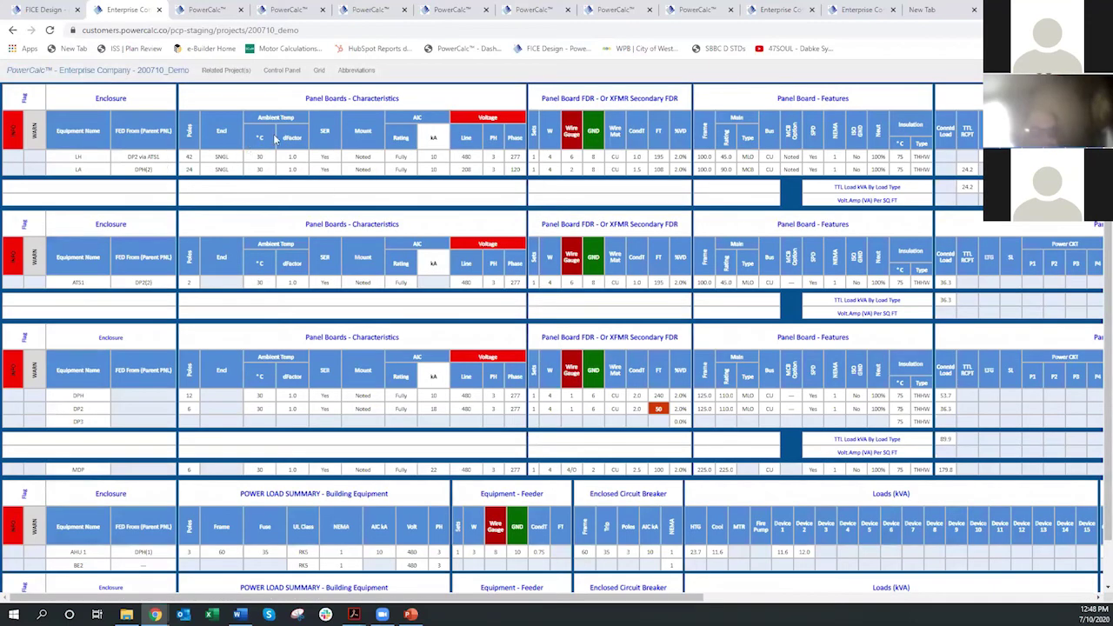
click(284, 72)
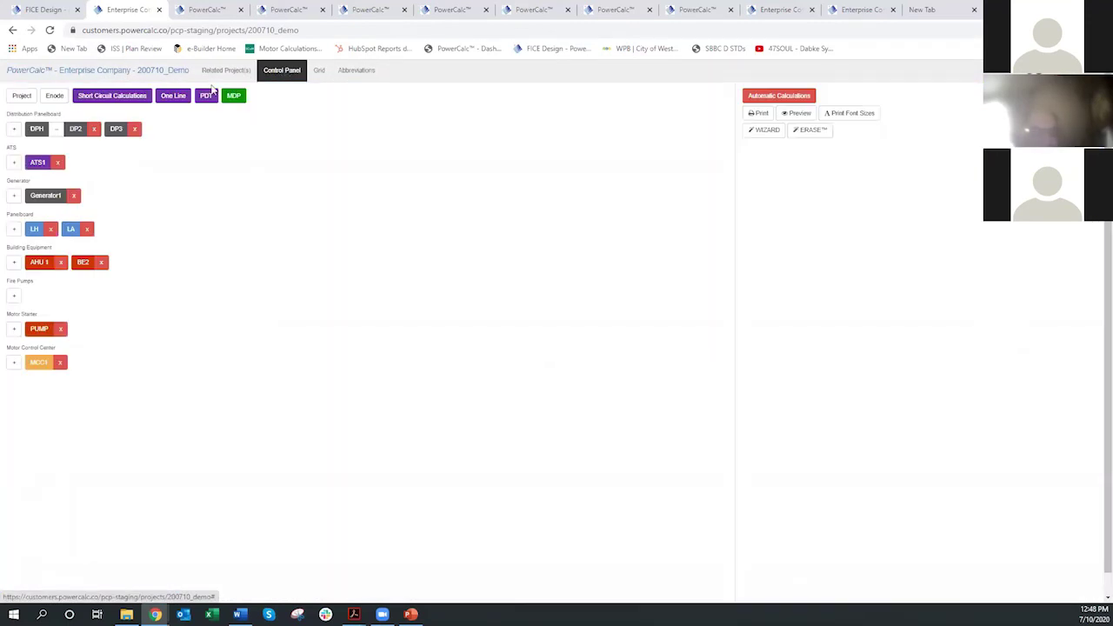
click(768, 130)
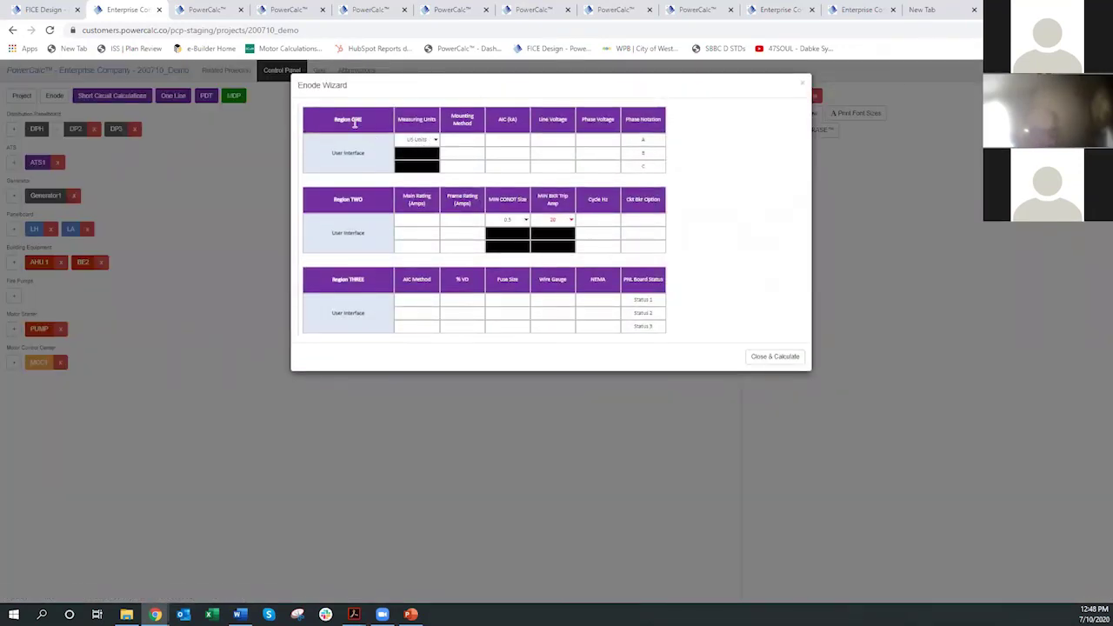
click(435, 141)
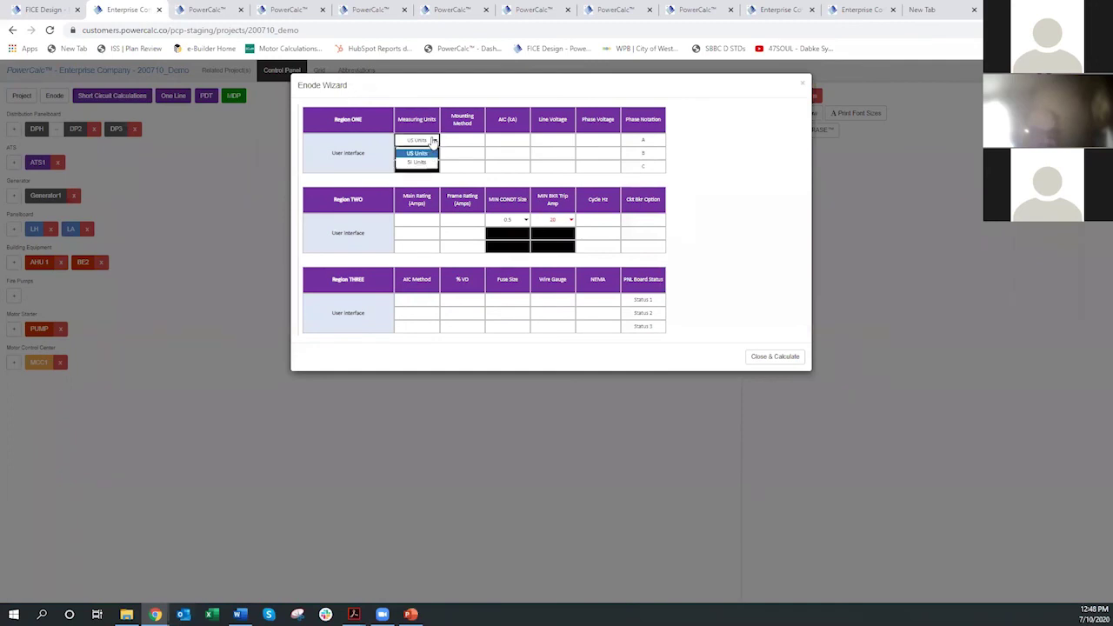
click(415, 162)
click(761, 358)
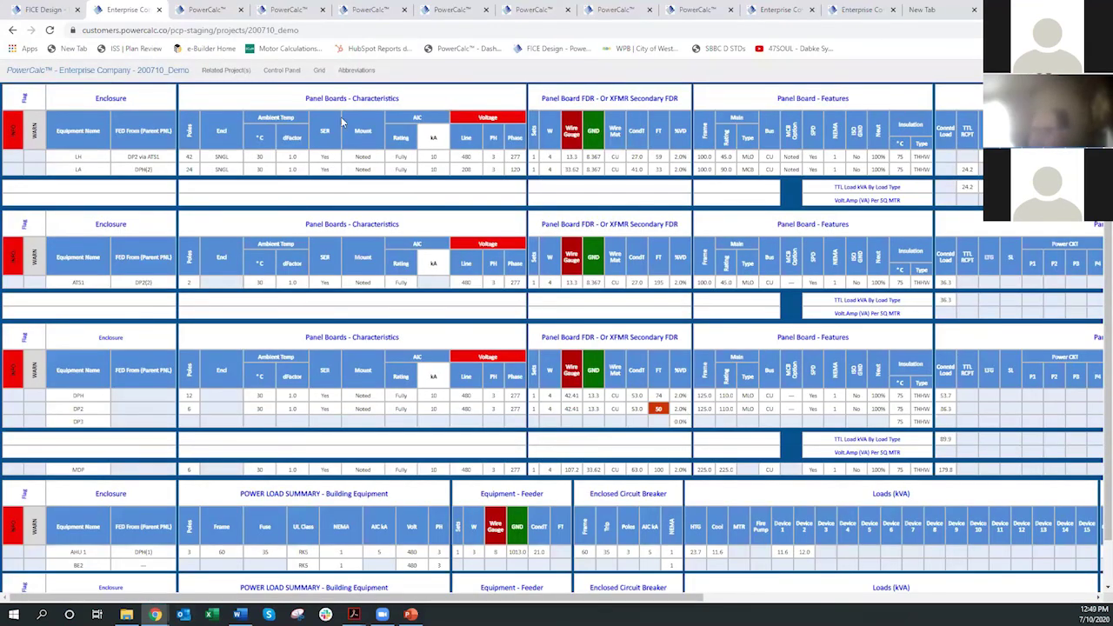
Step: Open panelboard LH, dismiss its alerts and examine its feeder and branch circuit sizes in SI units
click(281, 70)
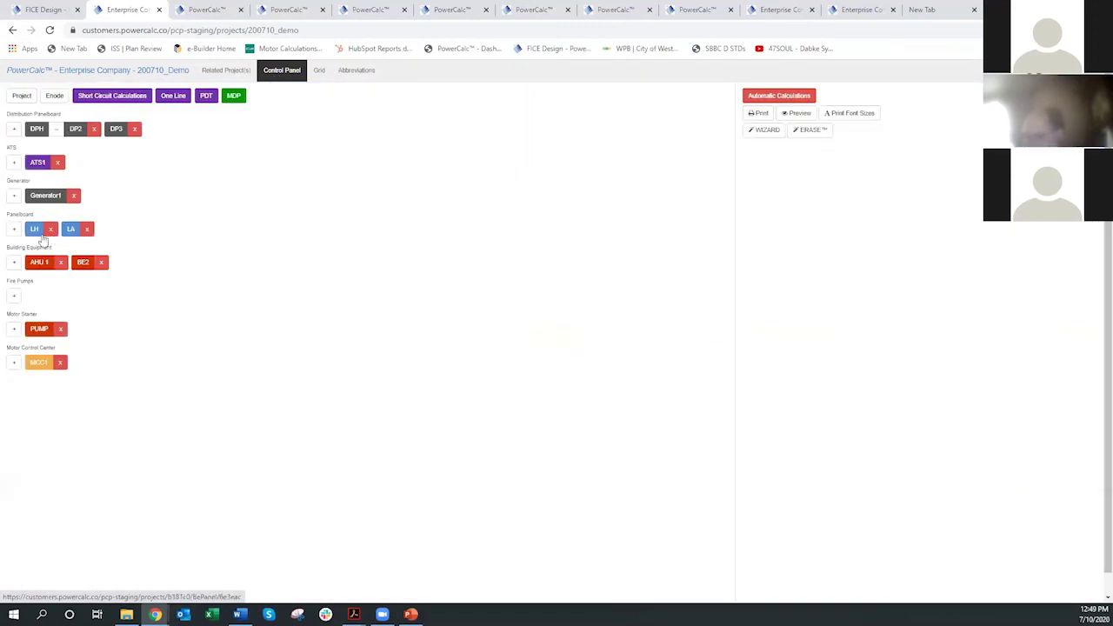
click(34, 228)
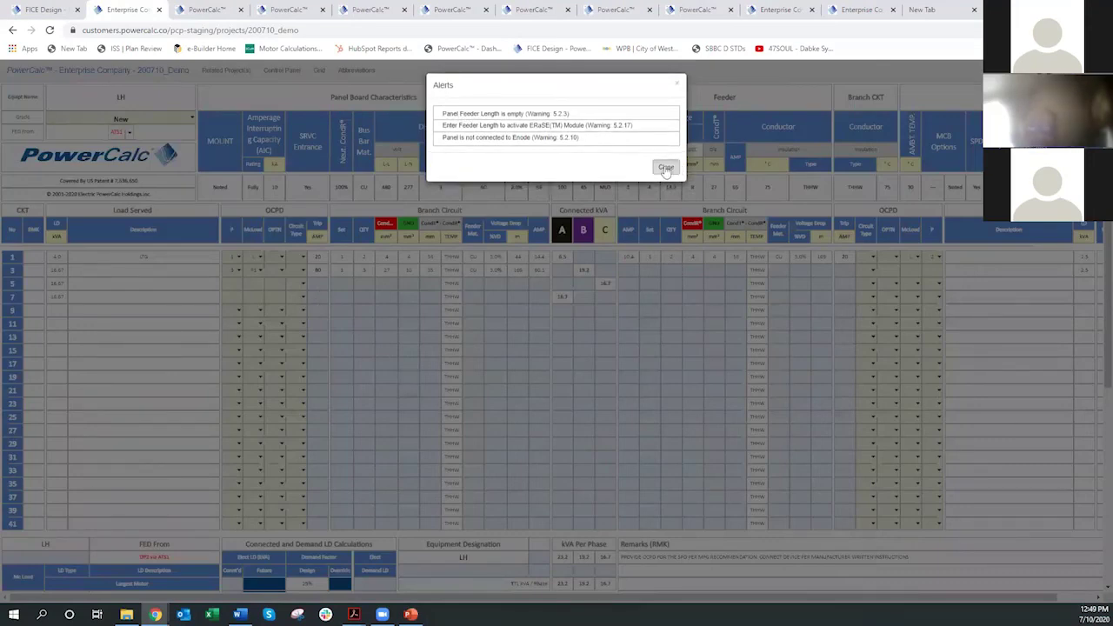
click(666, 167)
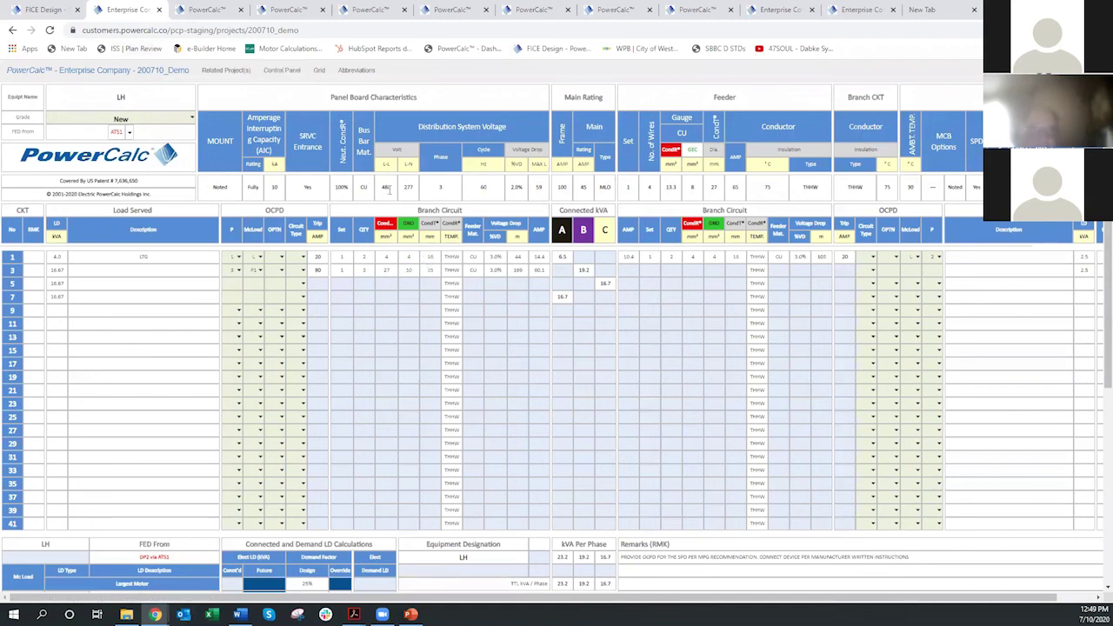
Step: Set panelboard LH's line voltage to 208 V in its panelboard module wizard and recalculate
click(290, 69)
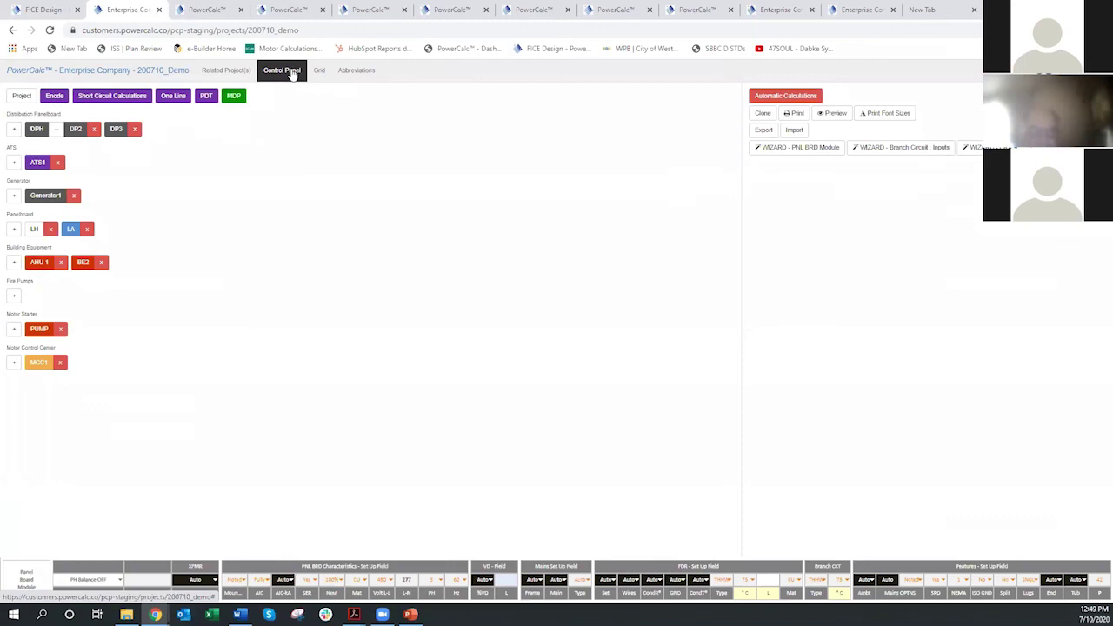
click(777, 151)
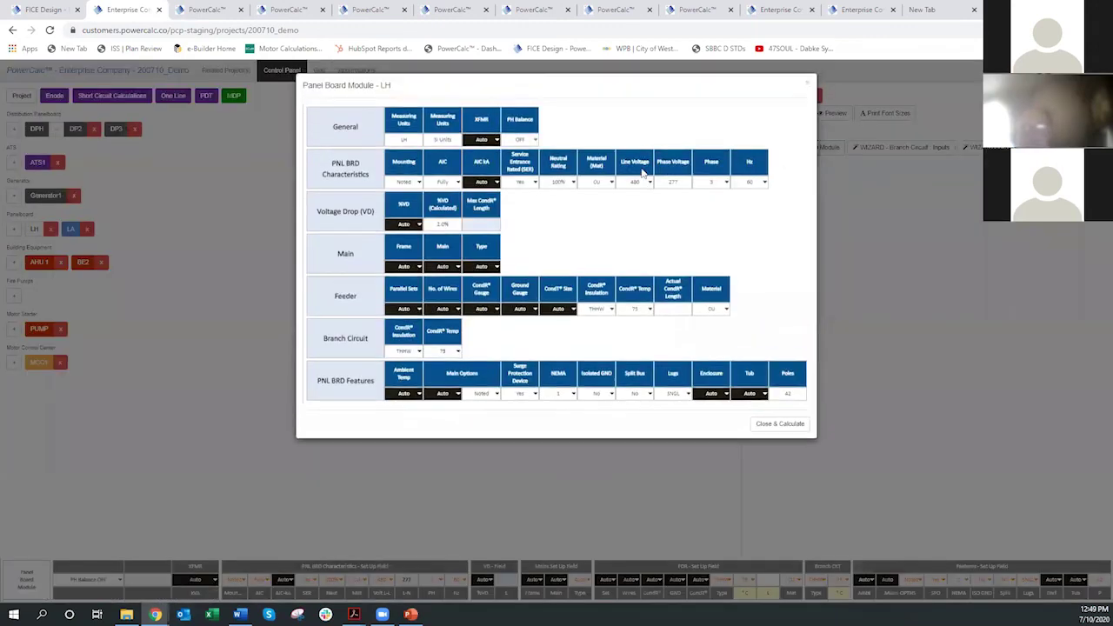
click(638, 183)
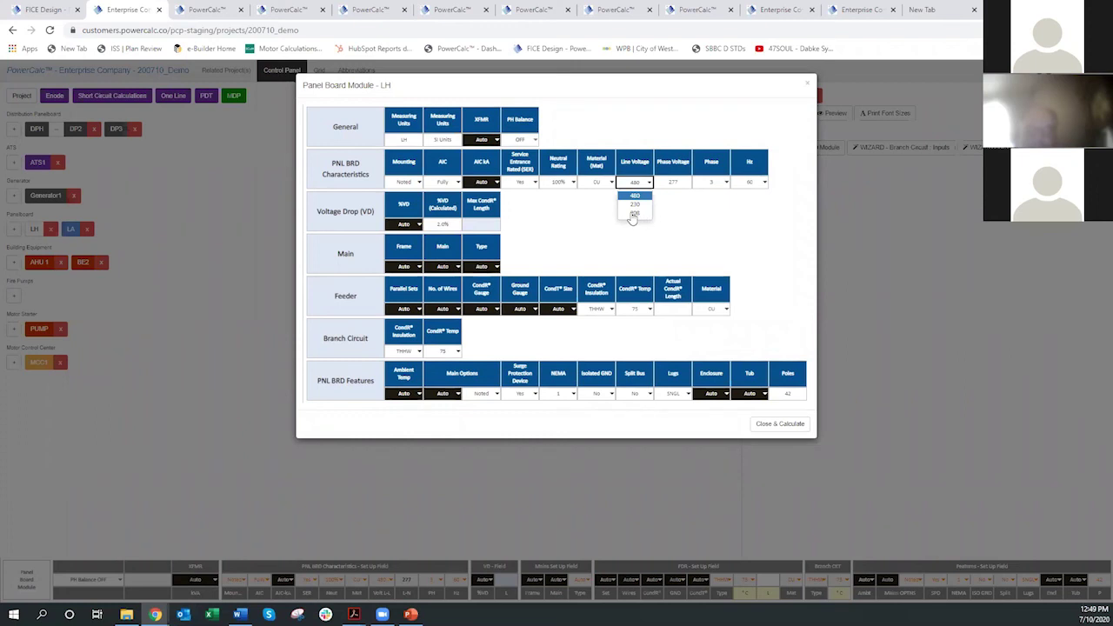
click(637, 214)
click(754, 425)
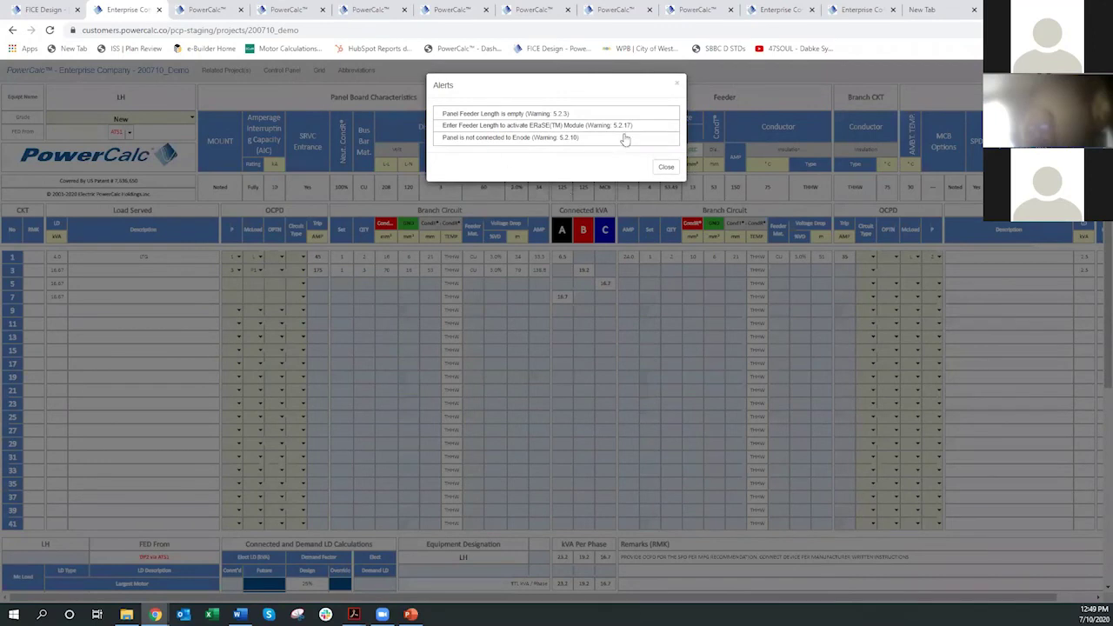
Step: Dismiss panelboard LH's alerts, clone the panelboard and close the alerts of the clone
click(675, 87)
click(287, 72)
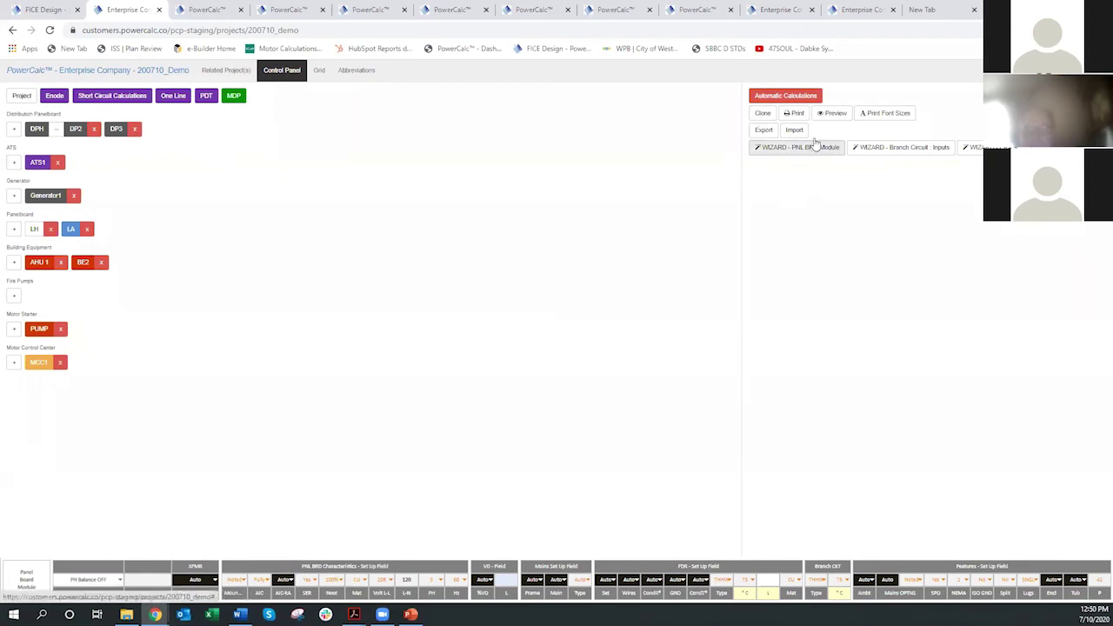
click(762, 114)
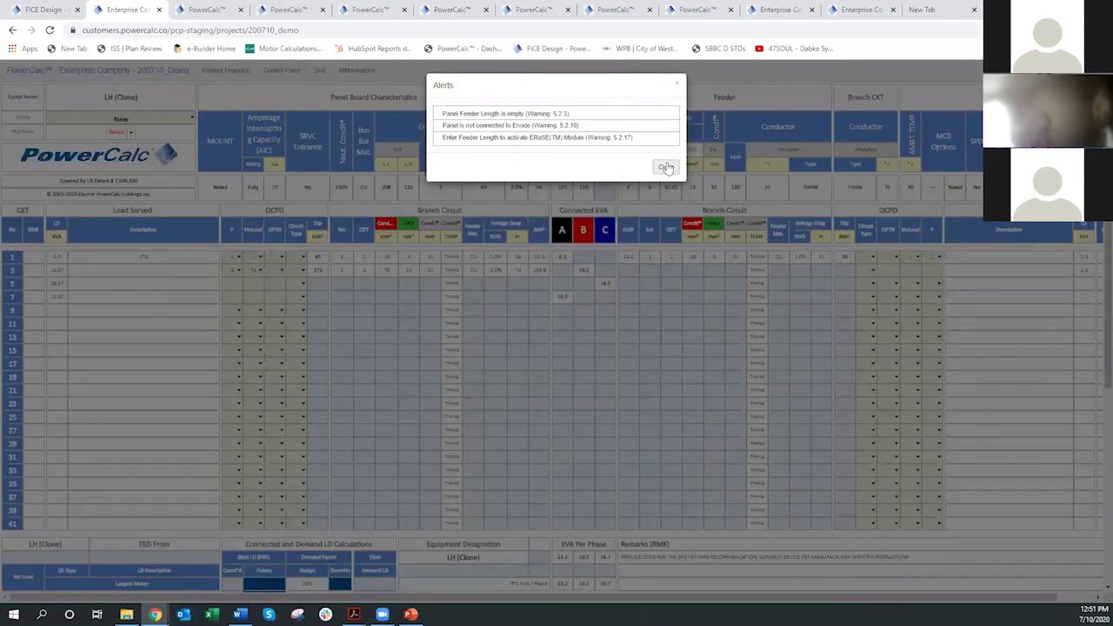
click(666, 167)
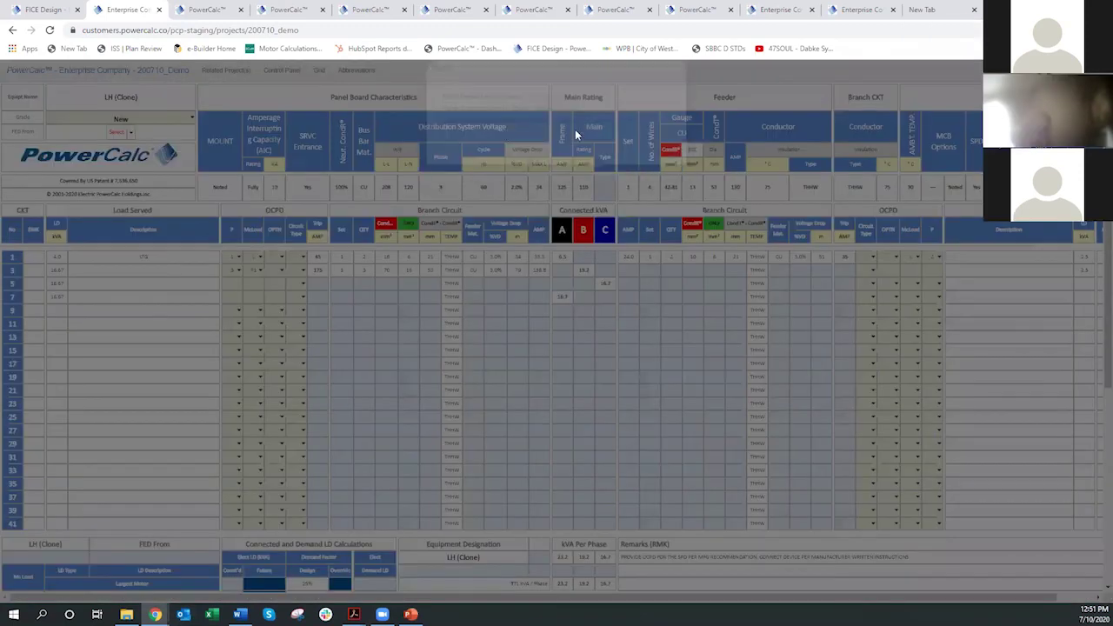
Step: Open panelboard LH (Clone) from the project's equipment overview, dismiss its alerts and view the available Fed From sources without choosing one
click(283, 72)
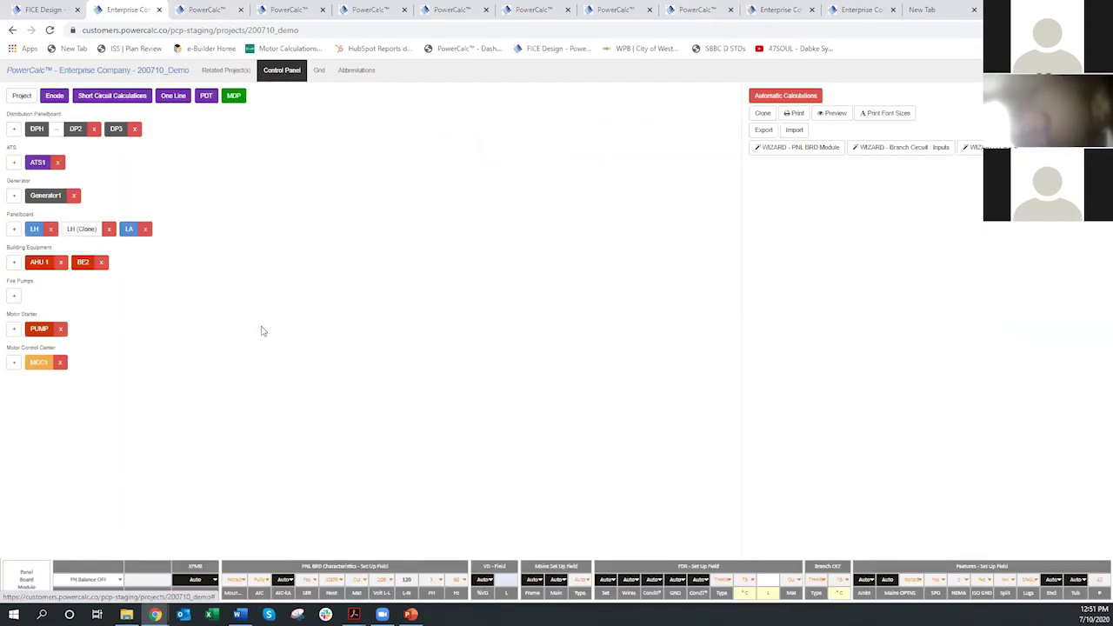
click(85, 231)
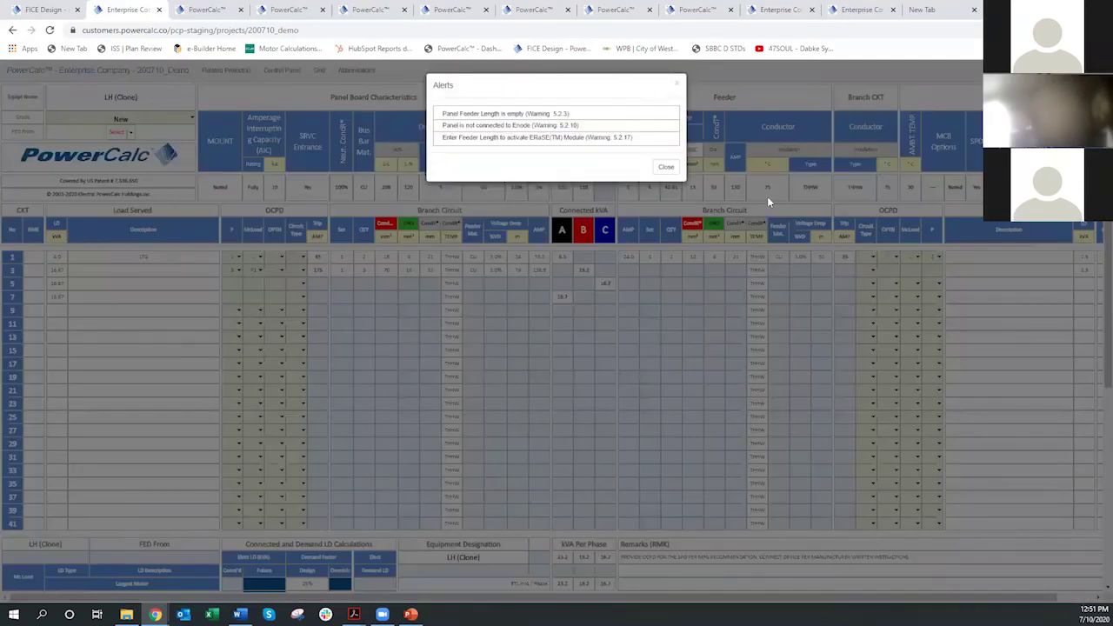
click(664, 167)
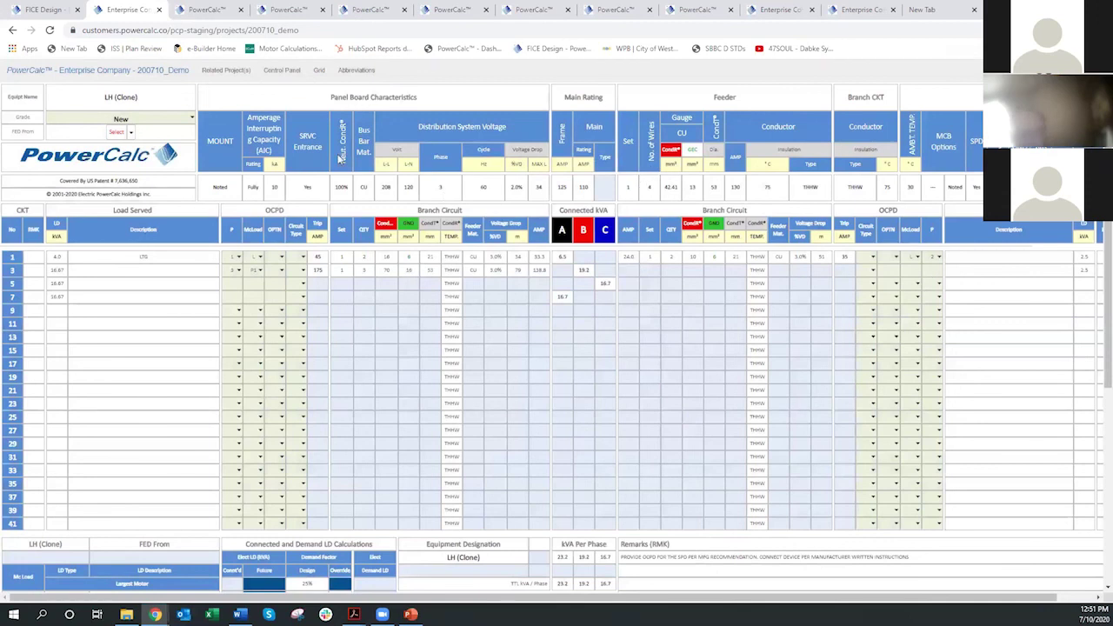
click(130, 132)
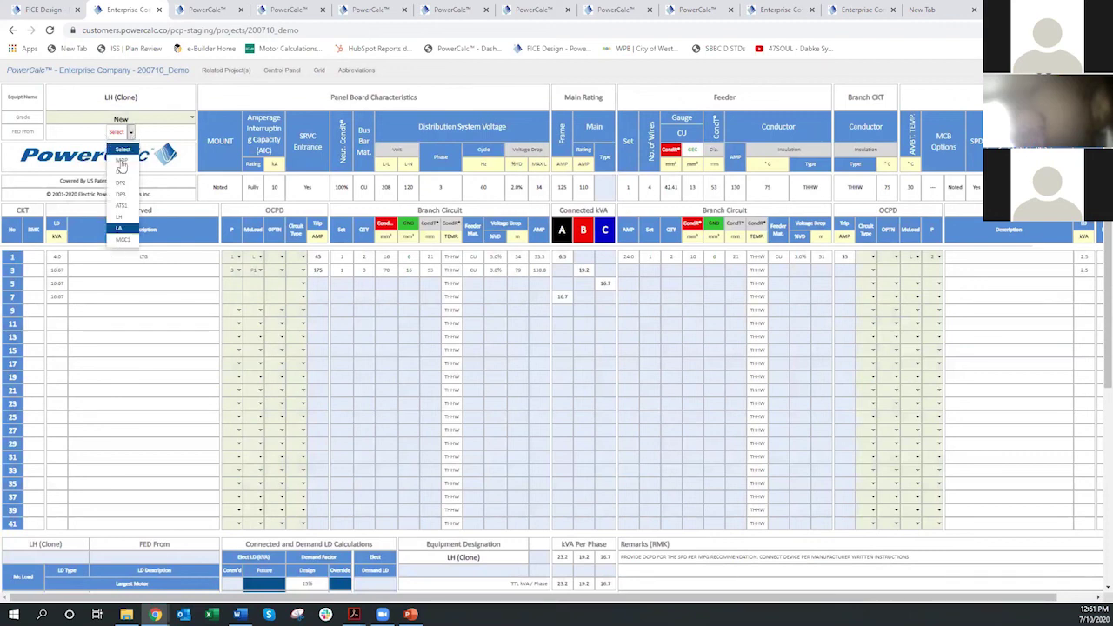
click(58, 404)
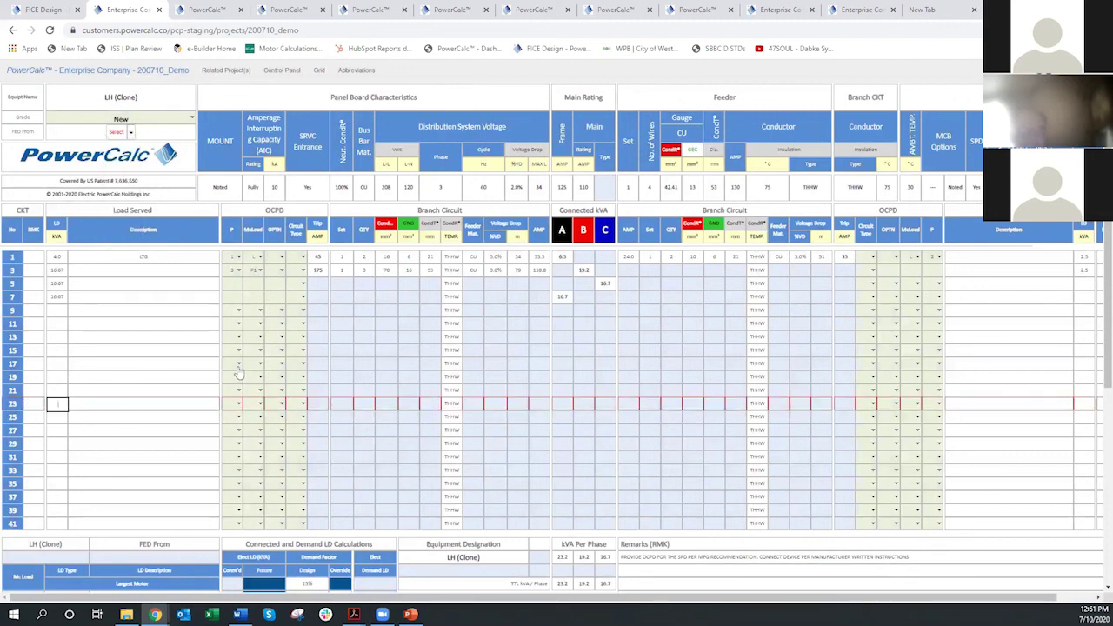